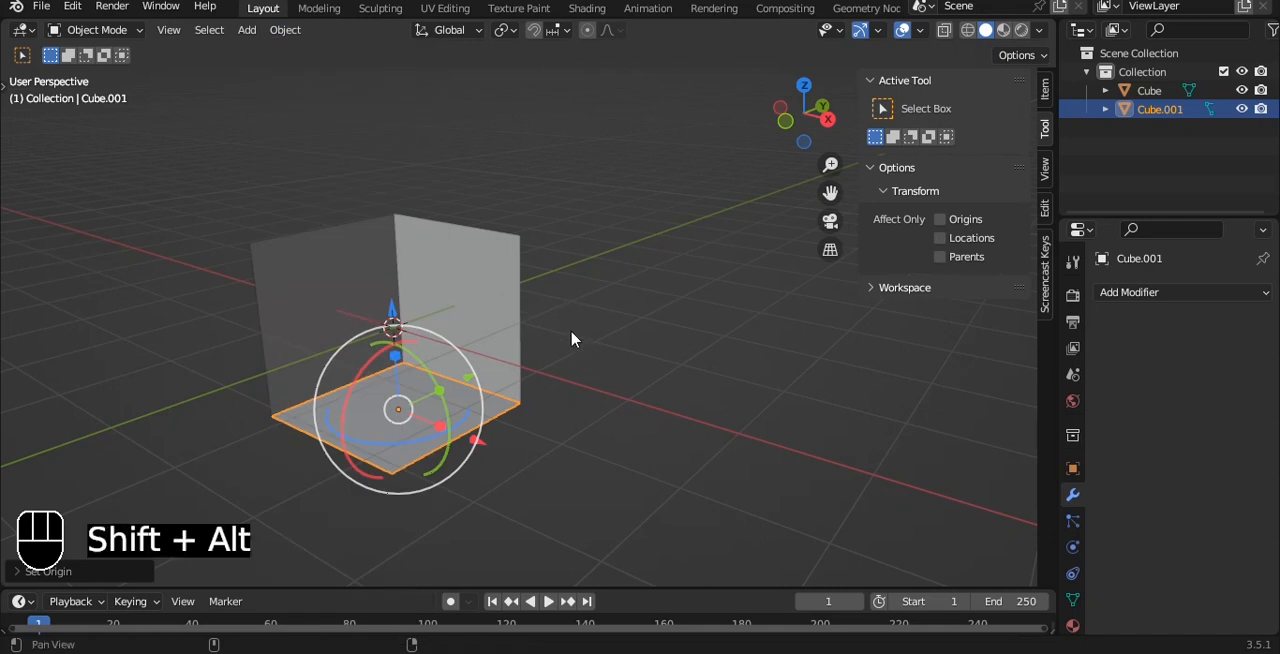
Add a Solidify modifier to the floor plane with even thickness and a thickness of -0.13 m.
alt+shift+drag(571, 337, 597, 272)
key(grave)
click(492, 216)
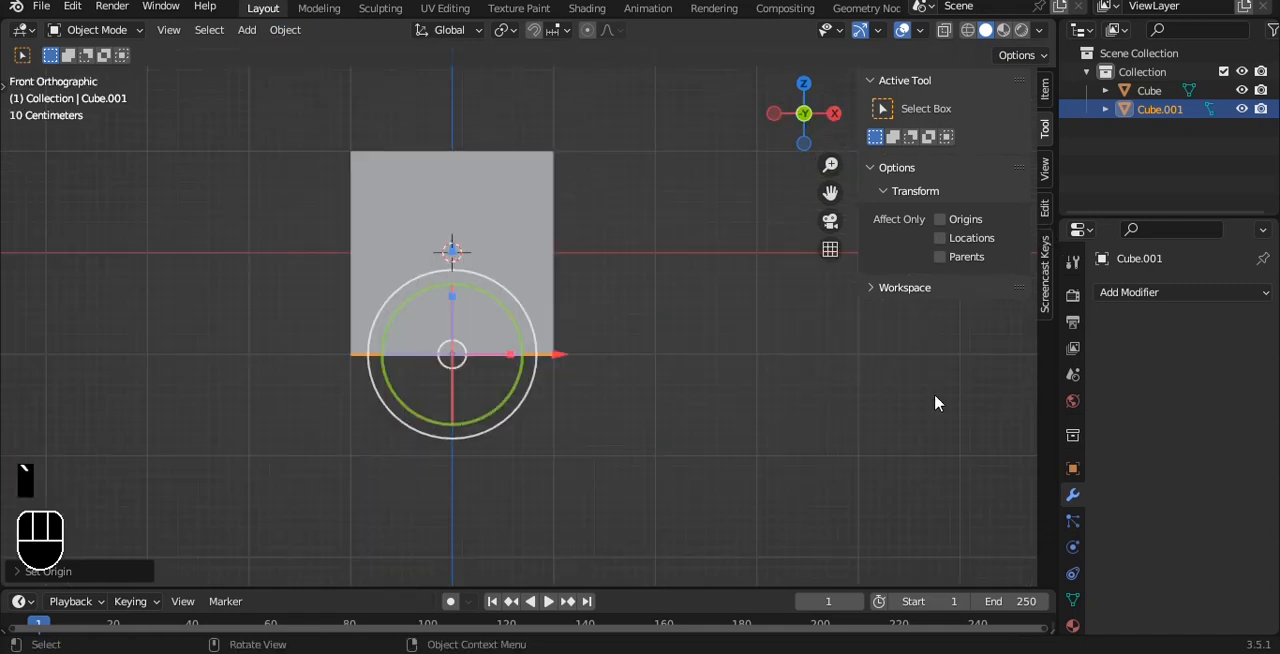
click(1128, 292)
click(893, 612)
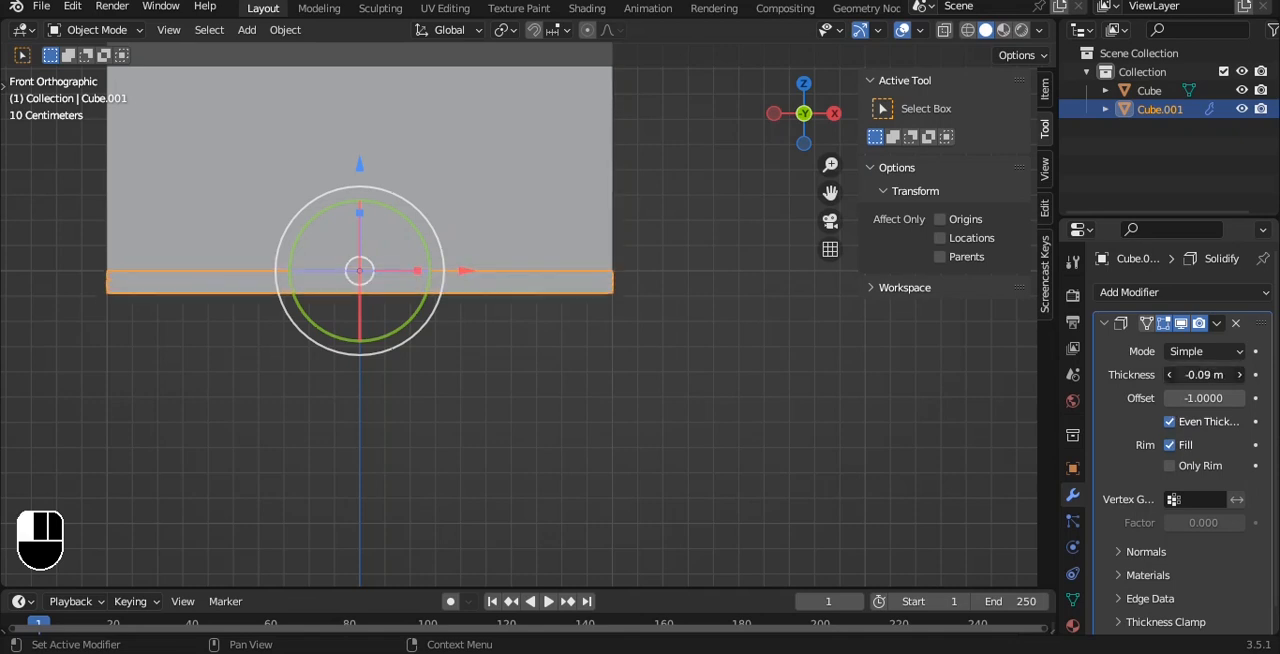
middle_drag(636, 246, 615, 281)
scroll(607, 270, down, 4)
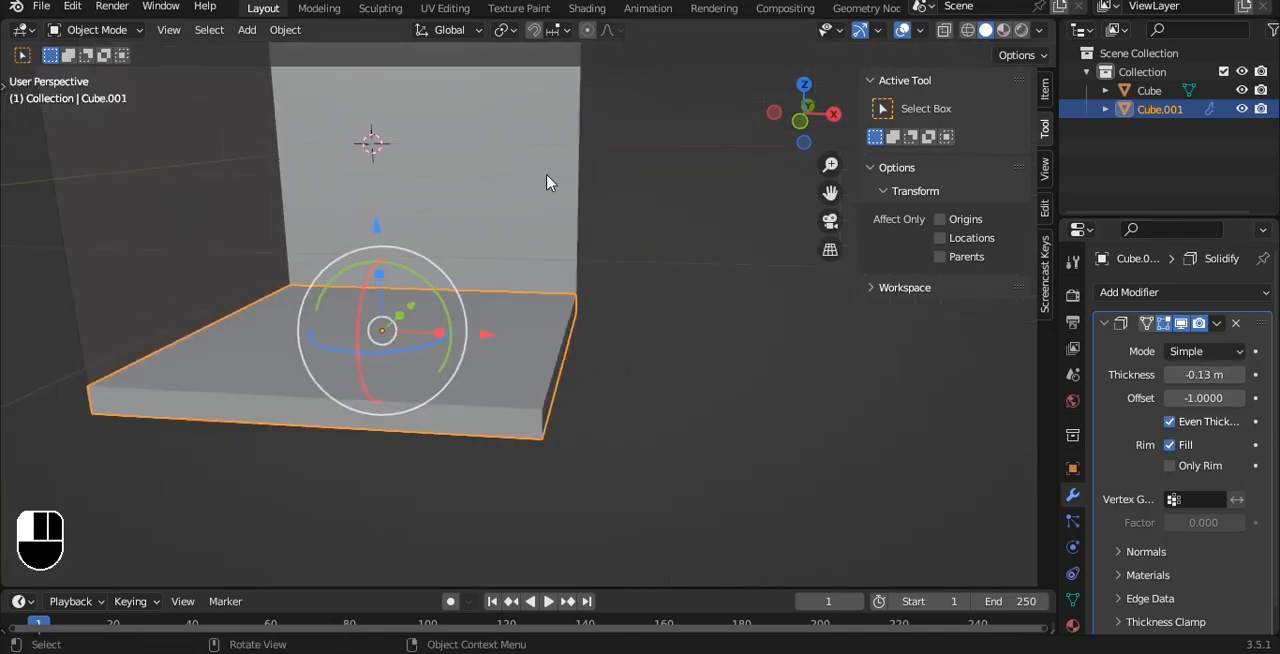
Thicken the walls with a Solidify modifier at -0.25 m with even thickness, and apply the modifier.
click(549, 180)
shift+middle_drag(551, 184, 674, 283)
click(1182, 292)
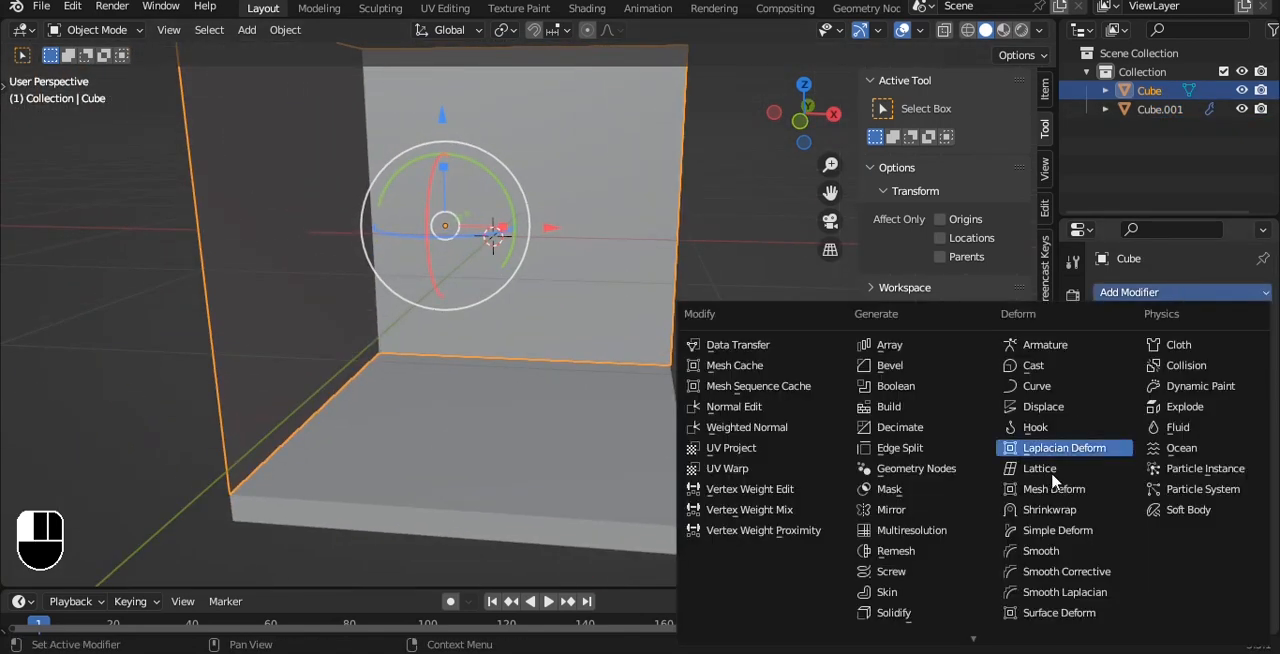
click(897, 612)
scroll(600, 340, down, 4)
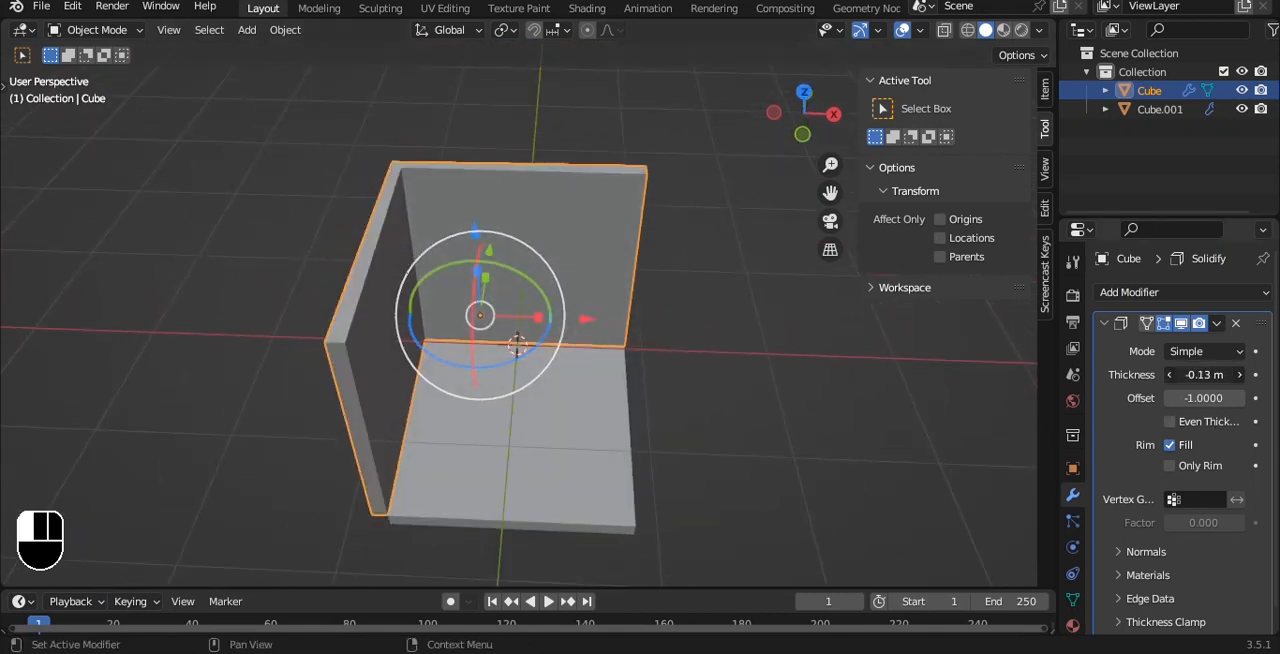
key(grave)
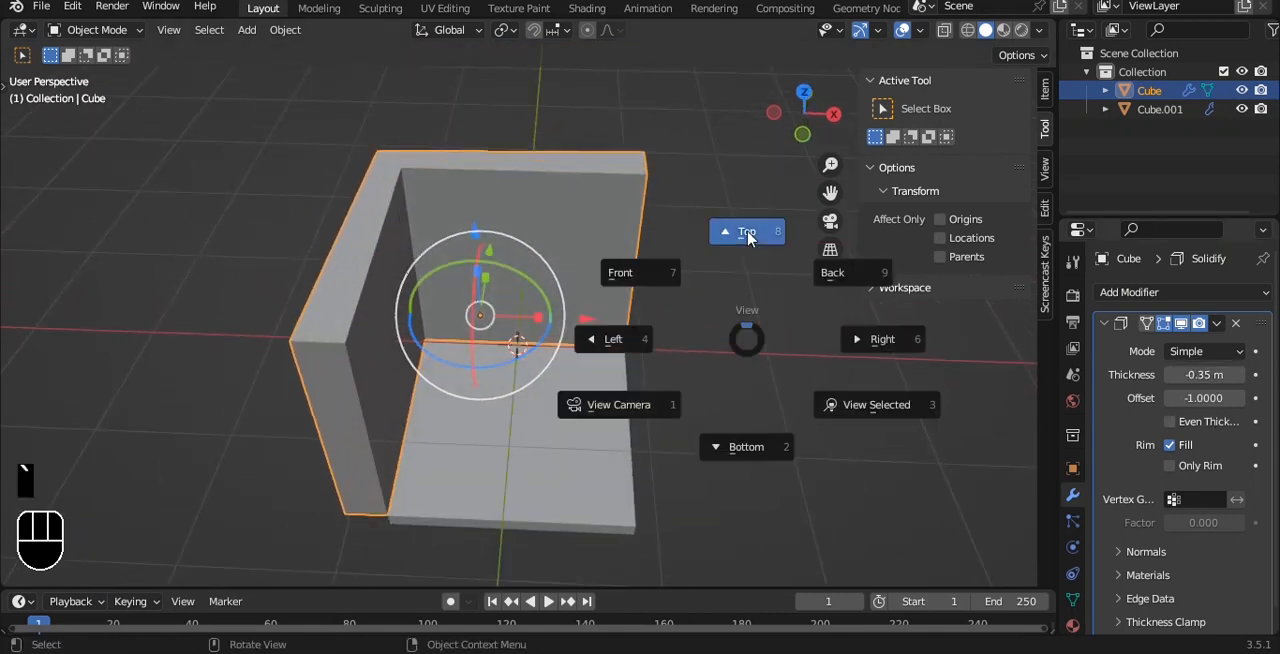
click(749, 231)
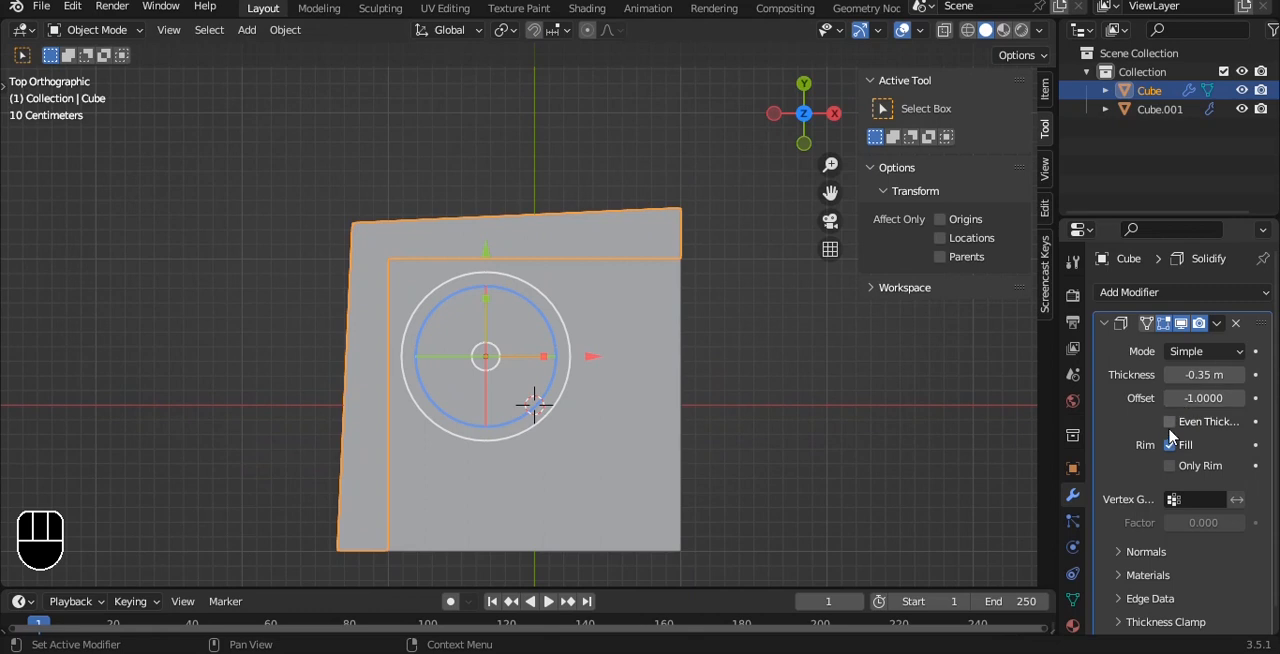
alt+middle_drag(778, 347, 600, 250)
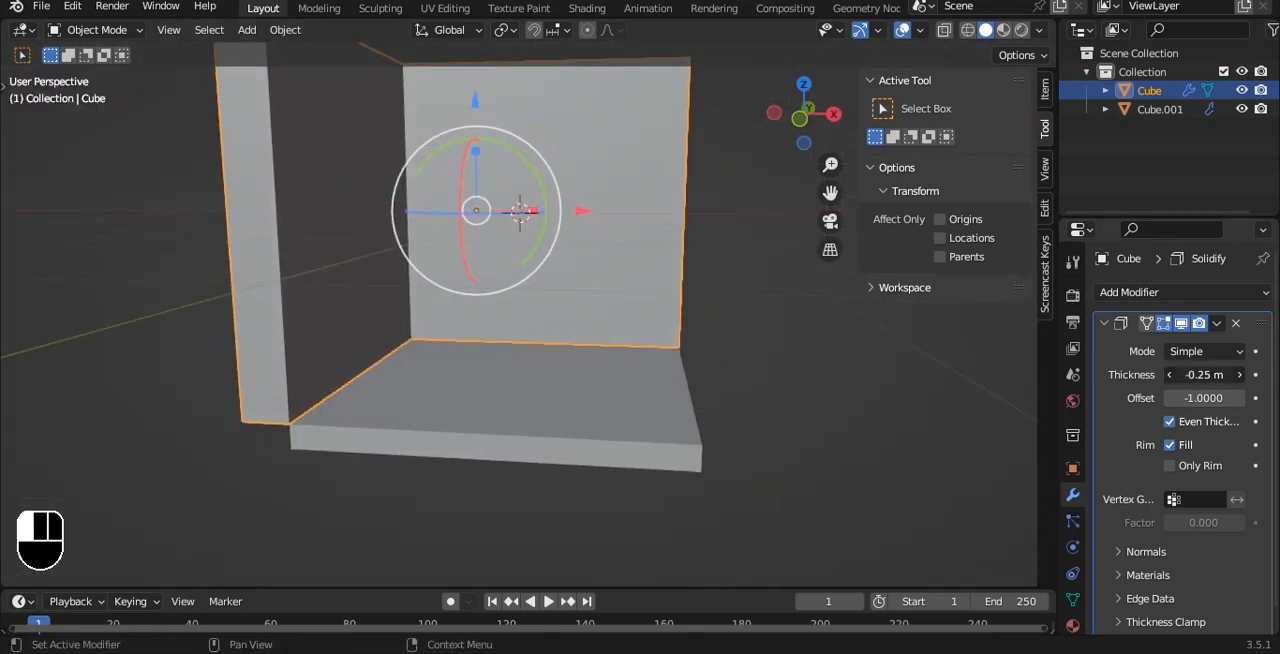
alt+drag(587, 184, 471, 257)
key(ctrl+a)
Add a vertical loop cut to the wall running along Y, closer to the room's corner than to its open end.
key(Tab)
key(ctrl+r)
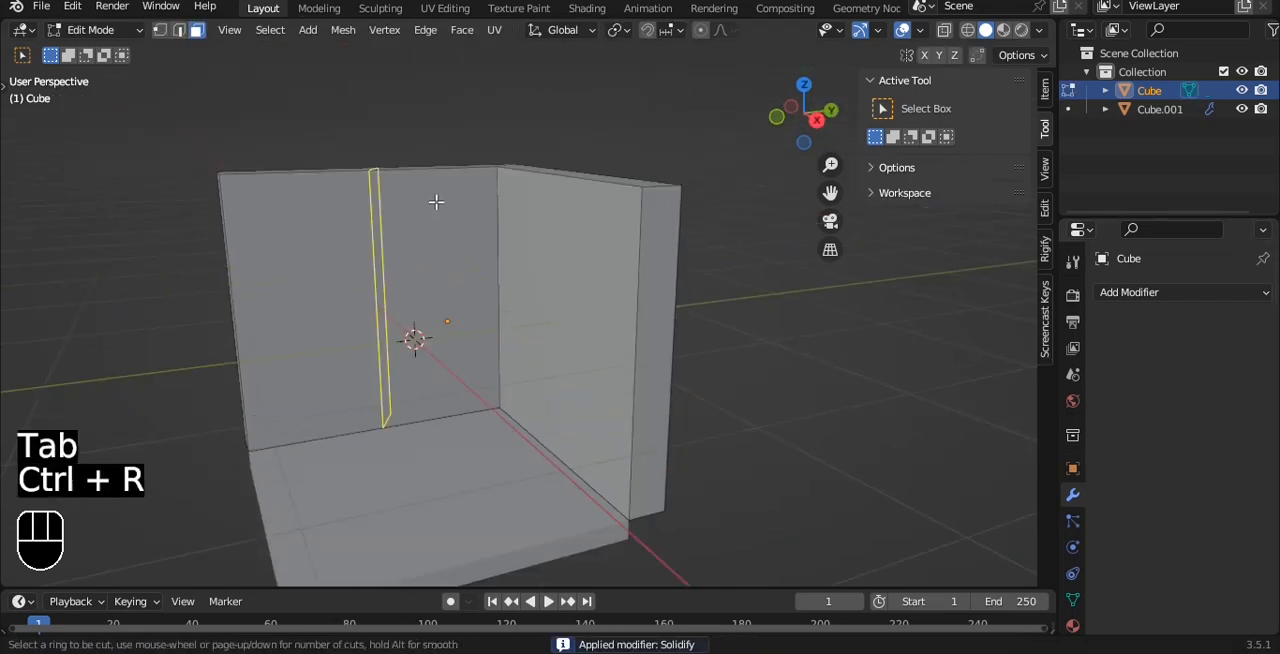
click(440, 203)
click(420, 290)
Straighten the vertical cut by scaling its bottom and top vertices to 0 along Y.
key(1)
key(alt+z)
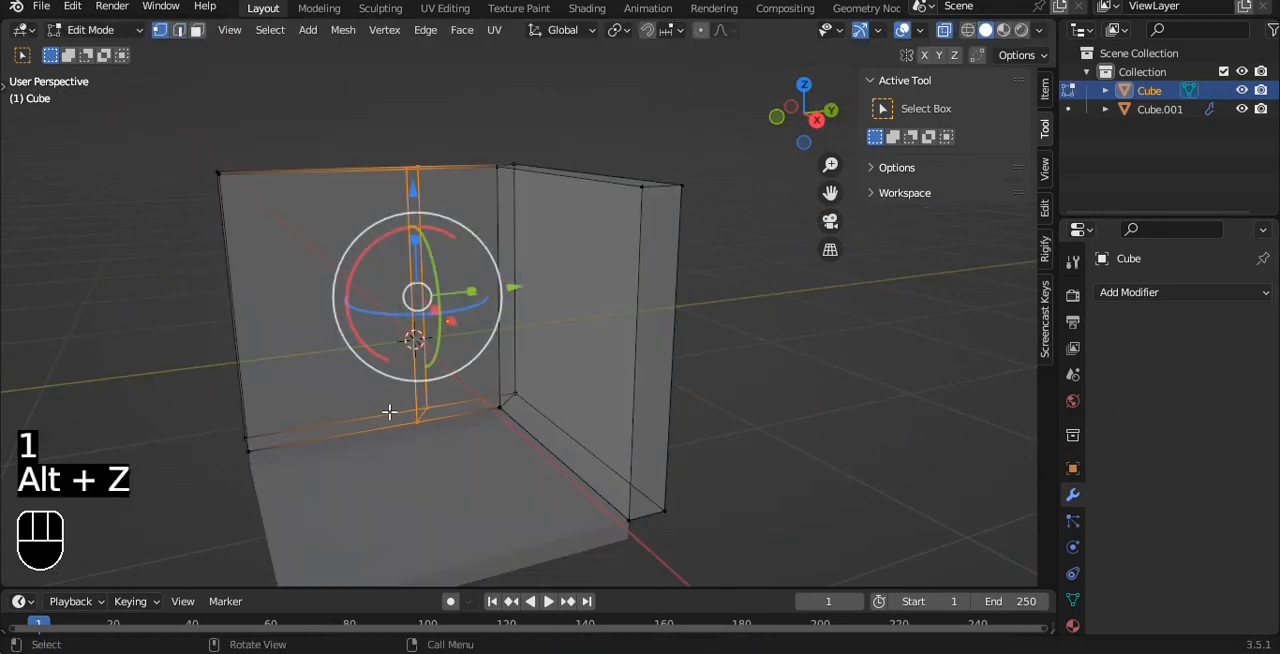
key(a)
alt+click(388, 369)
key(s)
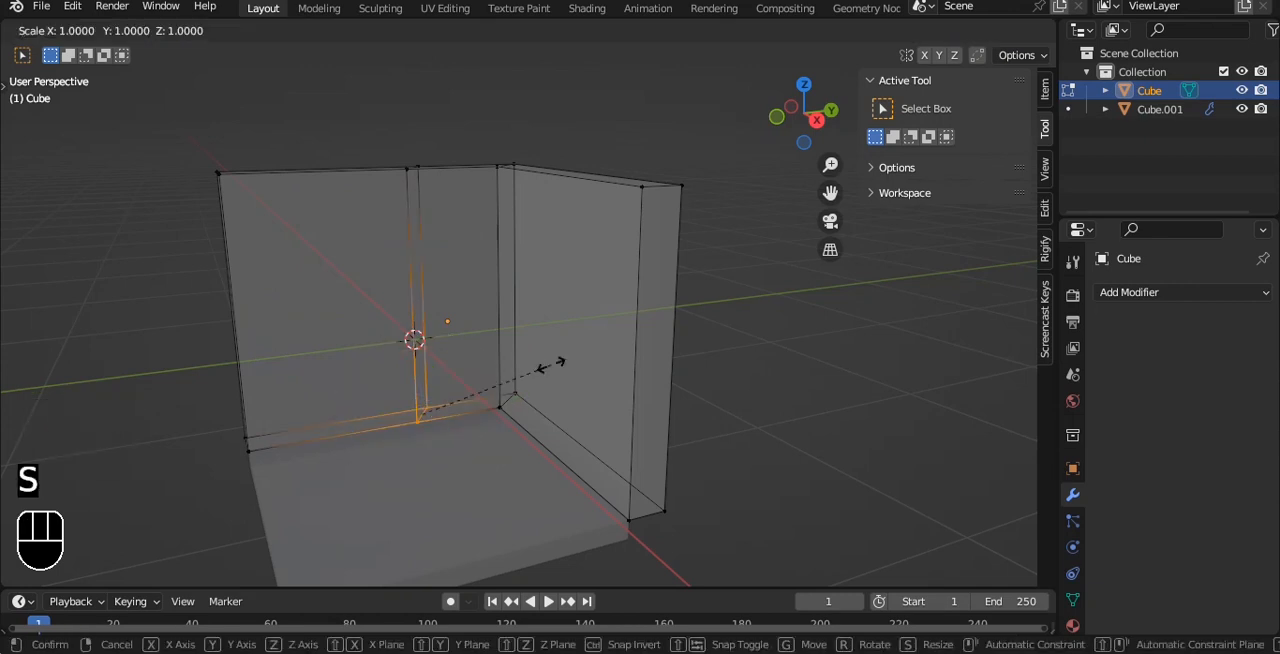
click(551, 365)
drag(380, 120, 465, 201)
key(s)
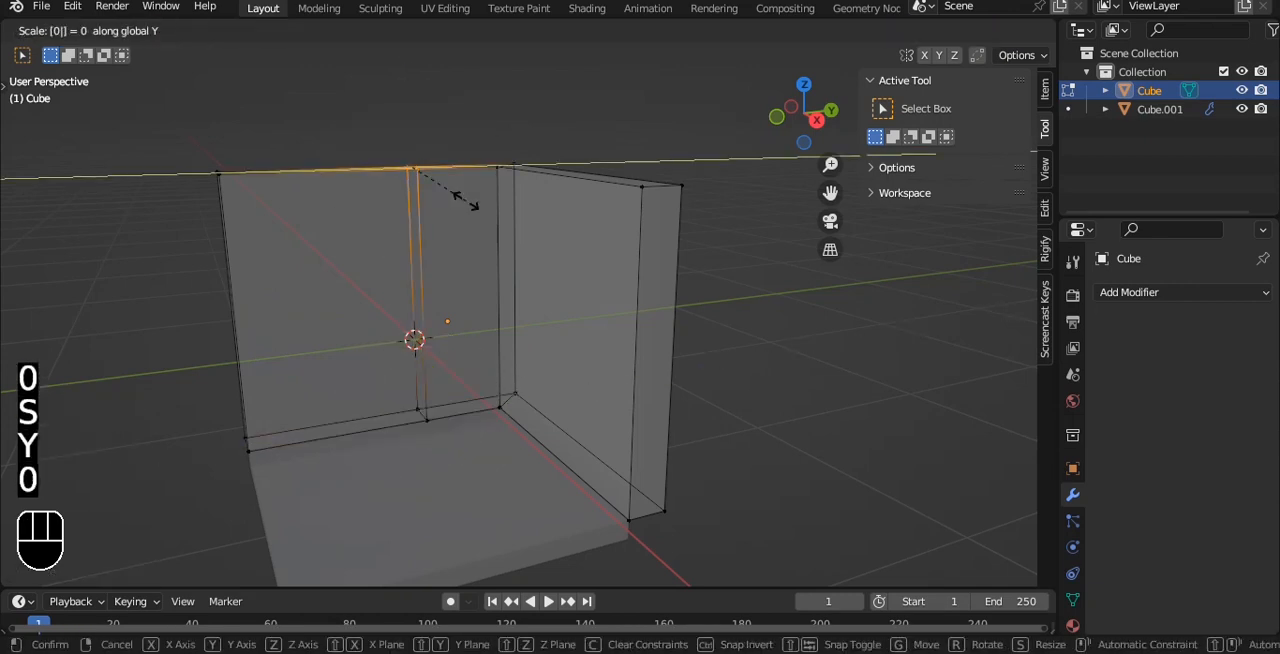
click(465, 201)
Shift the cut's bottom vertices away from the room's corner so the panel widens towards the floor.
drag(403, 367, 508, 438)
drag(549, 401, 452, 405)
key(ctrl+z)
key(a)
key(alt+z)
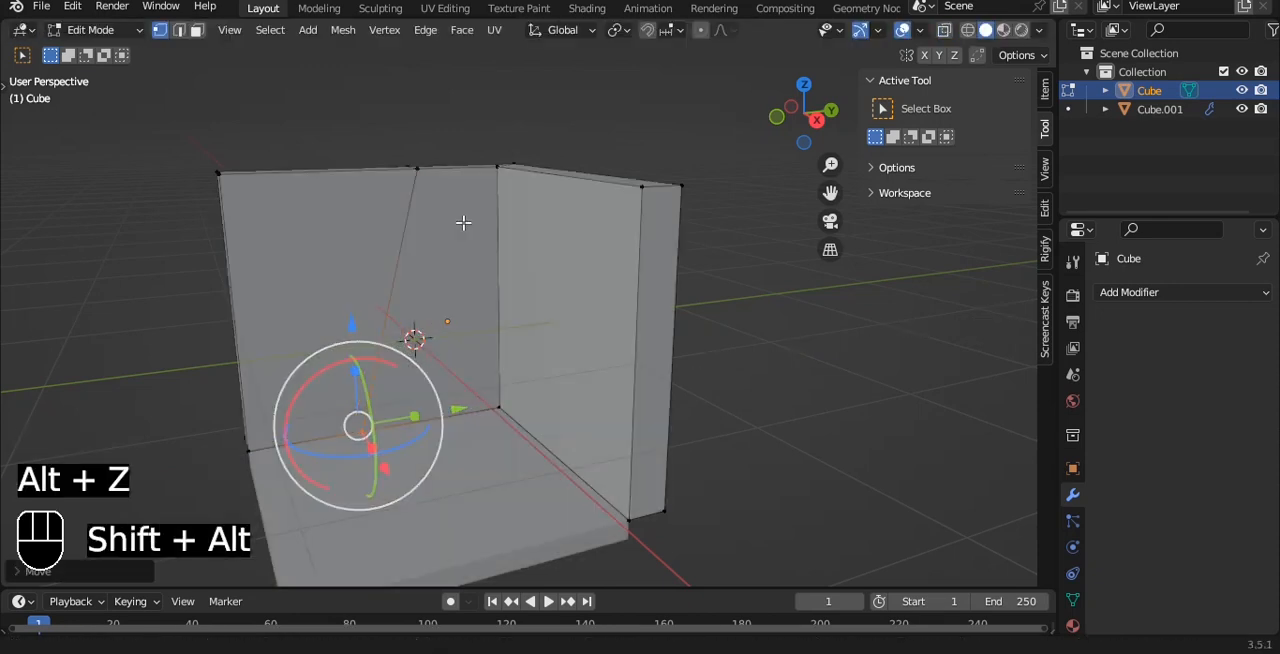
Add a horizontal loop cut around both walls near their upper edge.
middle_drag(466, 220, 478, 197)
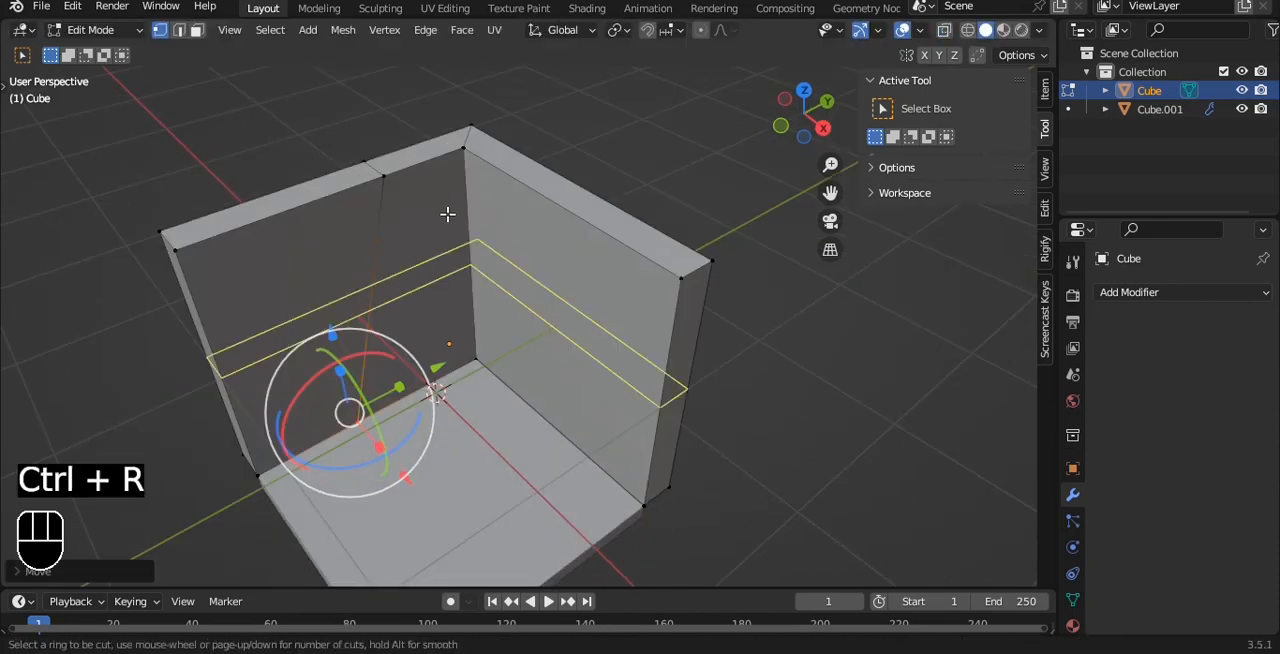
click(447, 214)
click(448, 120)
Extrude the tall panel face beside the room's corner about 0.2 m into the wall to form a recess.
key(3)
click(443, 257)
scroll(446, 270, up, 2)
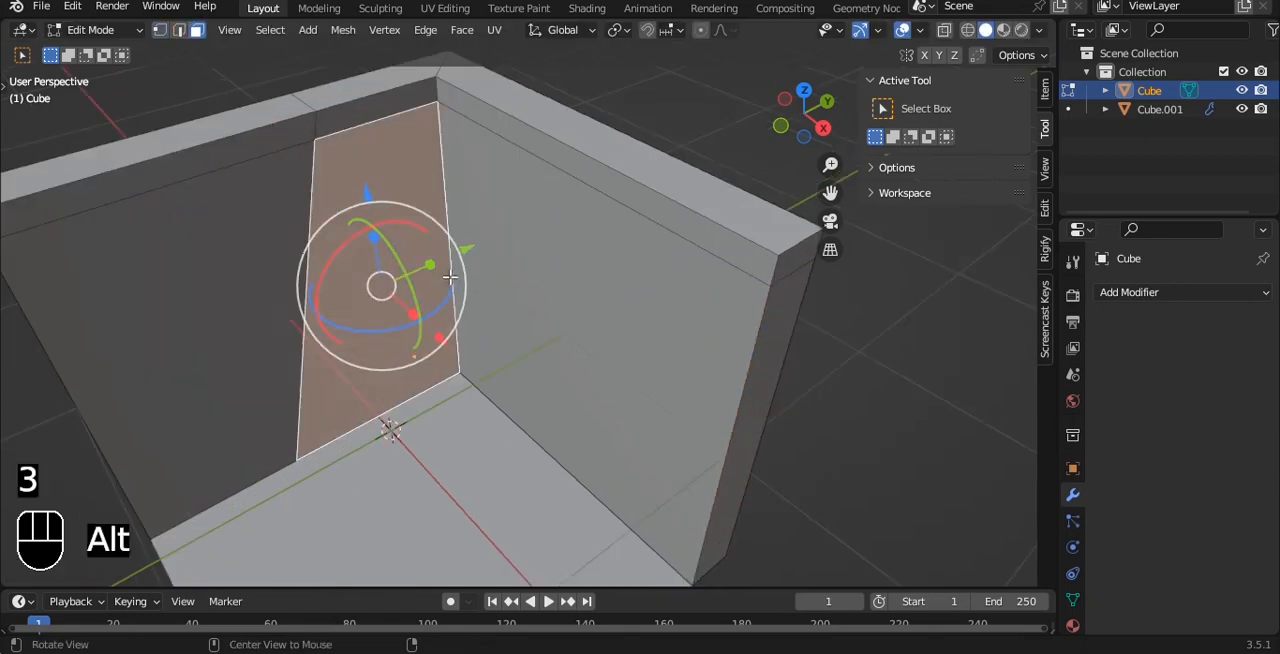
alt+drag(449, 280, 482, 252)
scroll(559, 282, up, 1)
alt+shift+drag(451, 329, 549, 311)
key(e)
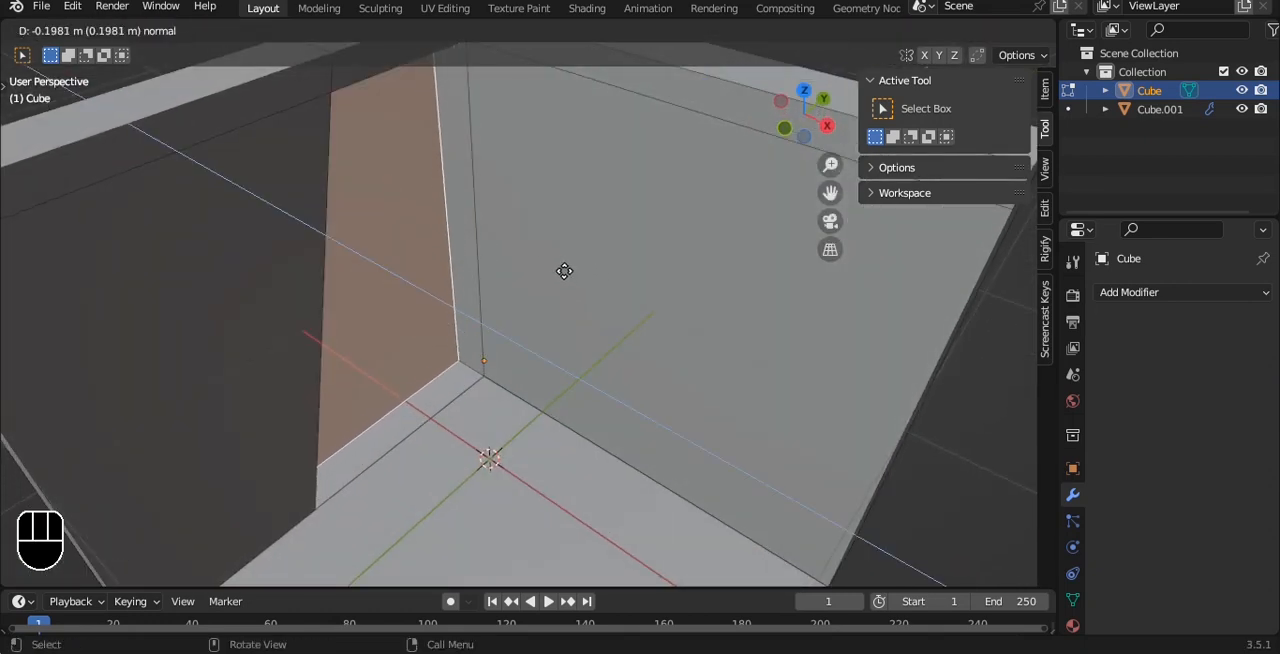
click(556, 275)
key(Tab)
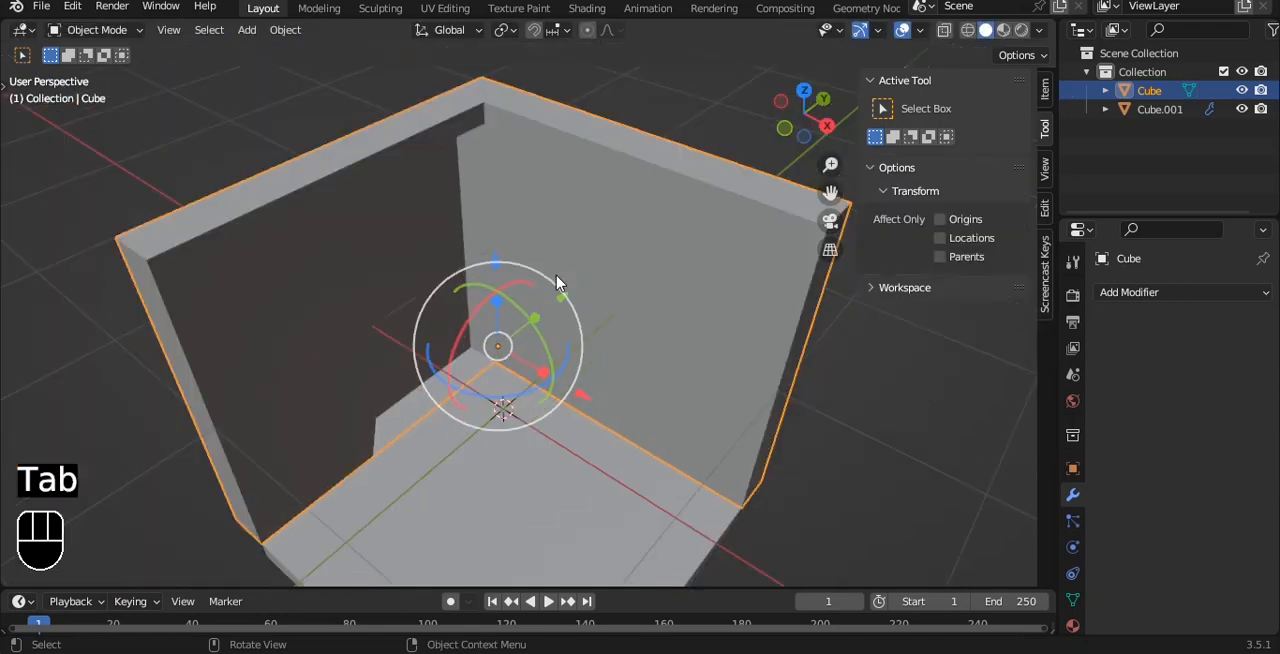
Set the floor's Solidify thickness to -0.18 m while checking it in front view.
alt+drag(560, 280, 594, 263)
key(grave)
click(543, 206)
click(553, 333)
alt+shift+drag(554, 328, 480, 334)
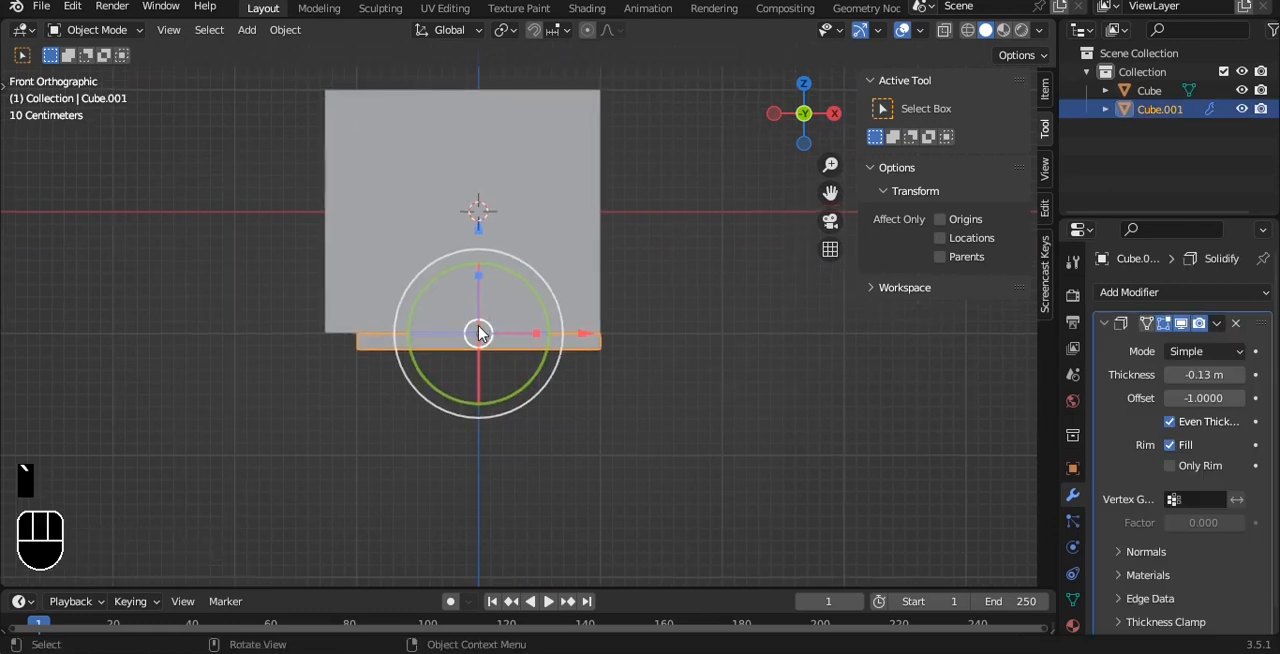
scroll(480, 334, up, 4)
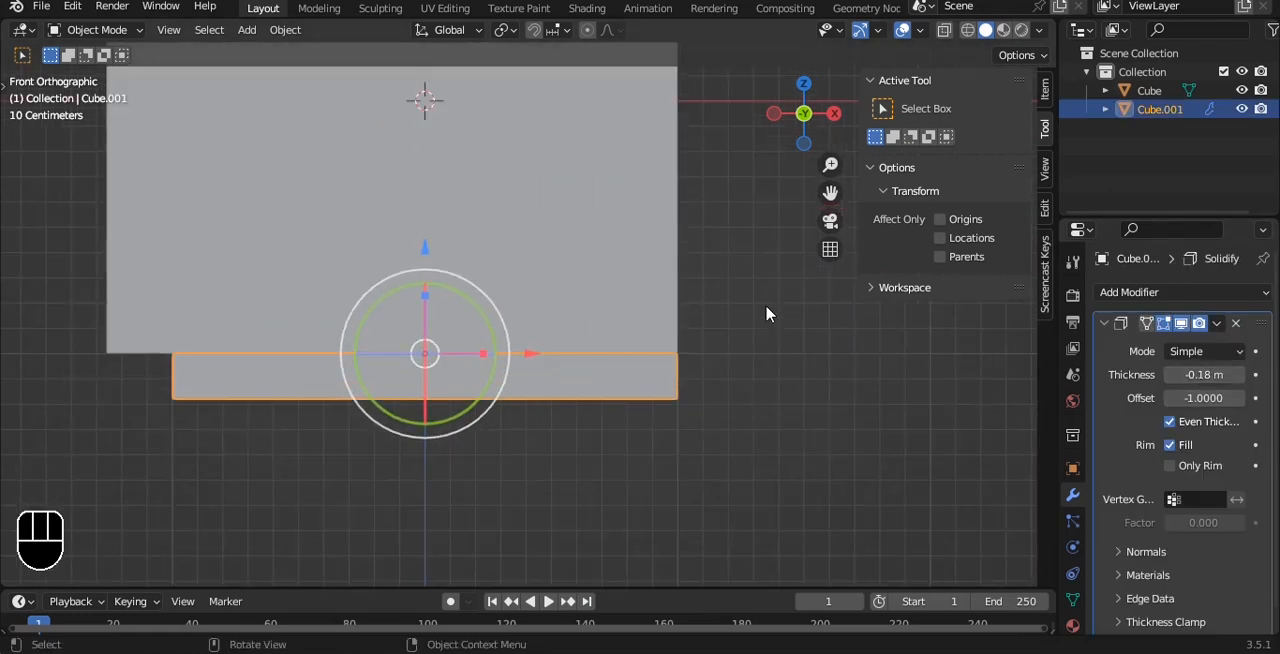
alt+drag(766, 314, 640, 306)
Add a Bevel modifier to the walls with 2 segments and the Weight limit method, applying the object's transform.
click(640, 306)
click(1157, 292)
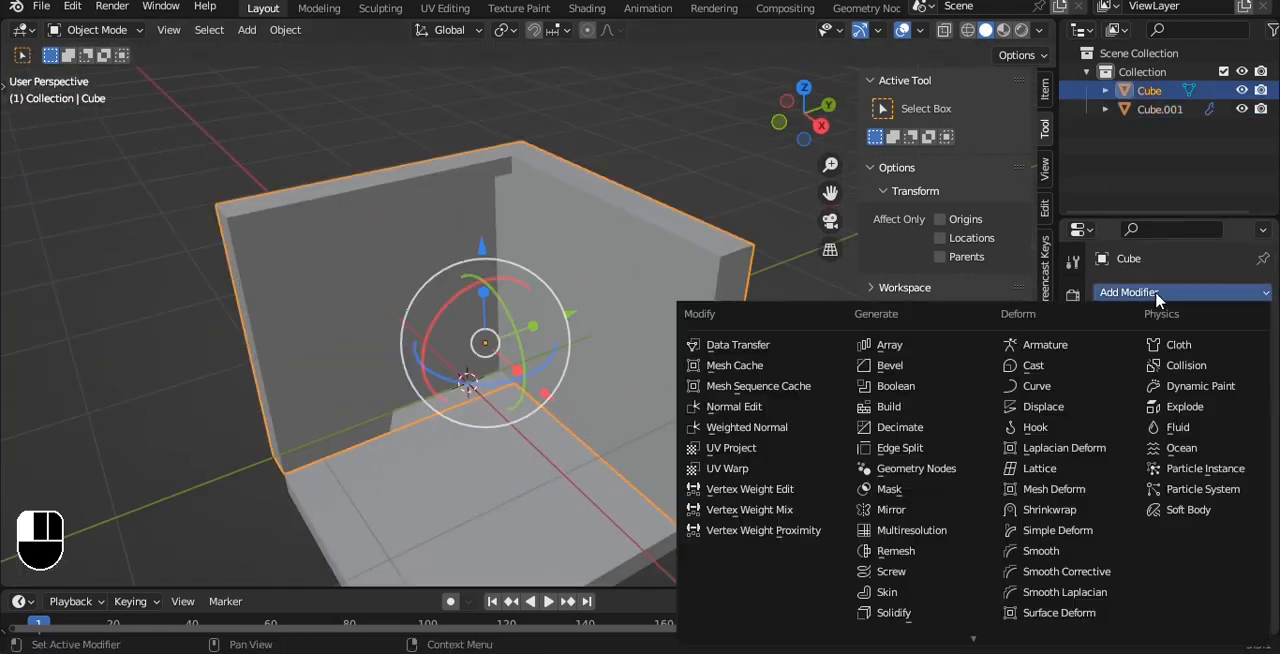
click(888, 365)
alt+drag(585, 215, 557, 199)
scroll(557, 197, up, 5)
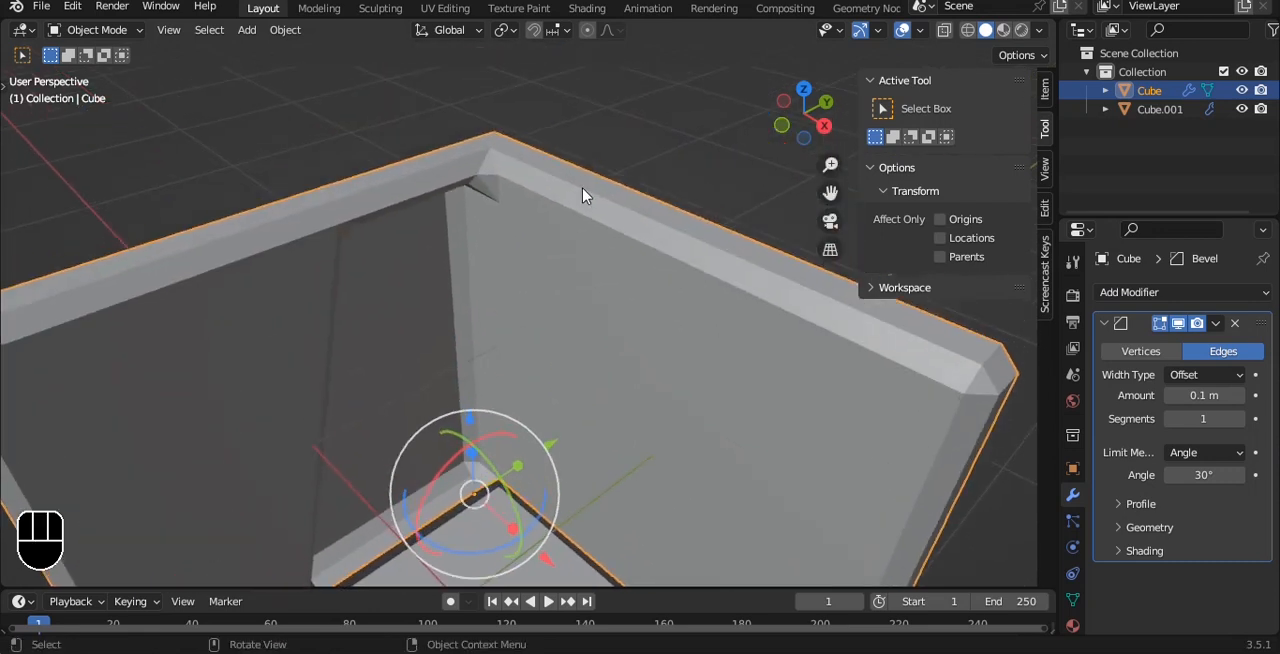
key(ctrl+a)
click(586, 192)
click(1238, 419)
click(1200, 452)
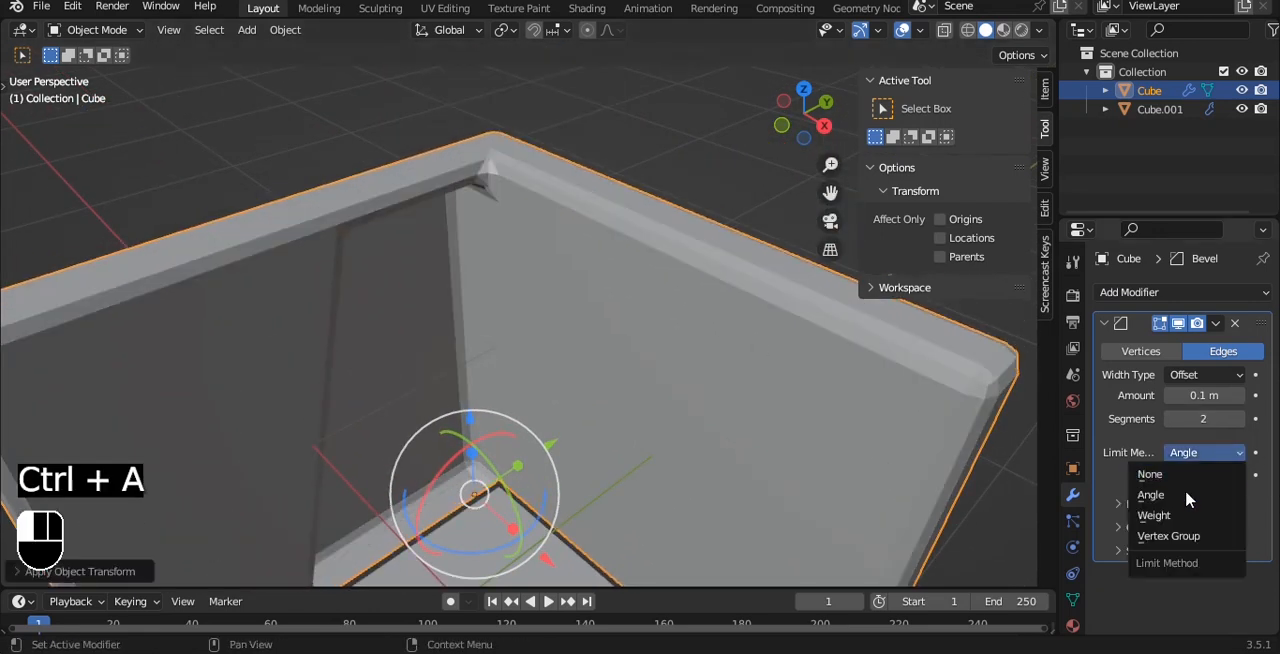
click(1188, 516)
Add a level 3 Subdivision modifier to the walls and shade them auto smooth.
key(ctrl+3)
right_click(646, 214)
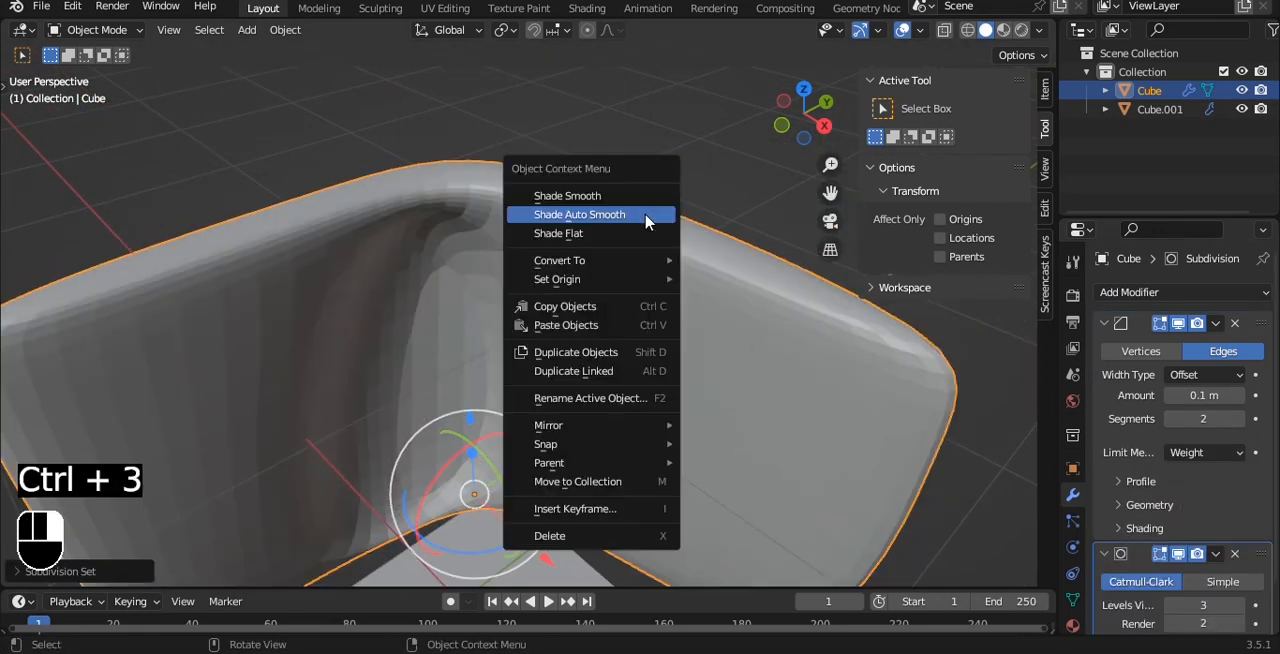
click(646, 214)
Raise the mean bevel weight of all the walls' edges to its maximum.
key(Tab)
key(a)
key(a)
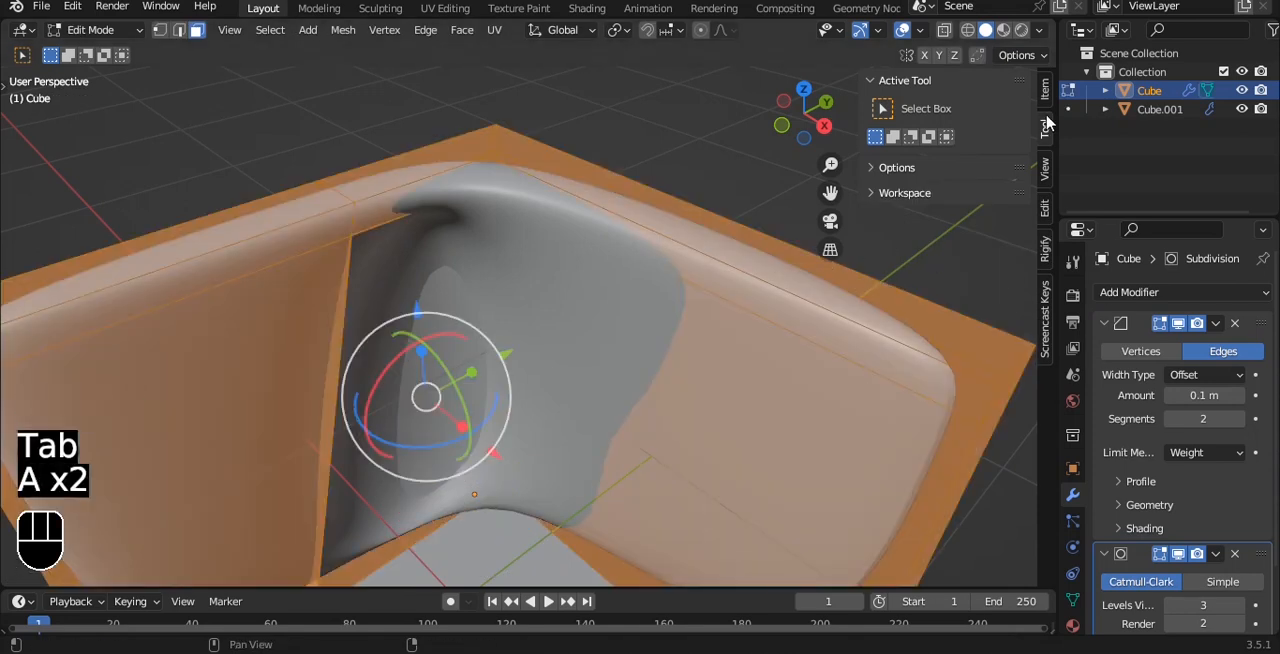
click(1045, 92)
drag(938, 290, 1022, 290)
key(Tab)
Move the walls about 0.02 m in X relative to the floor in front view.
alt+drag(546, 277, 491, 371)
scroll(520, 309, up, 4)
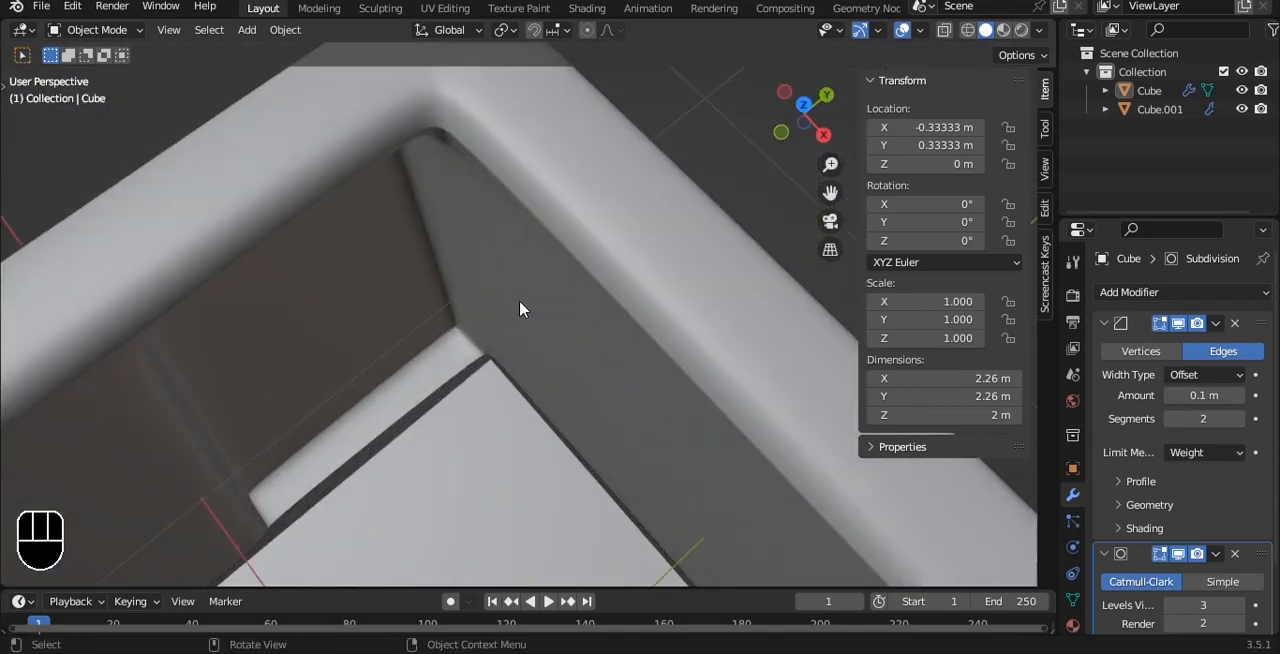
scroll(520, 309, down, 7)
alt+drag(574, 363, 591, 326)
key(grave)
click(552, 293)
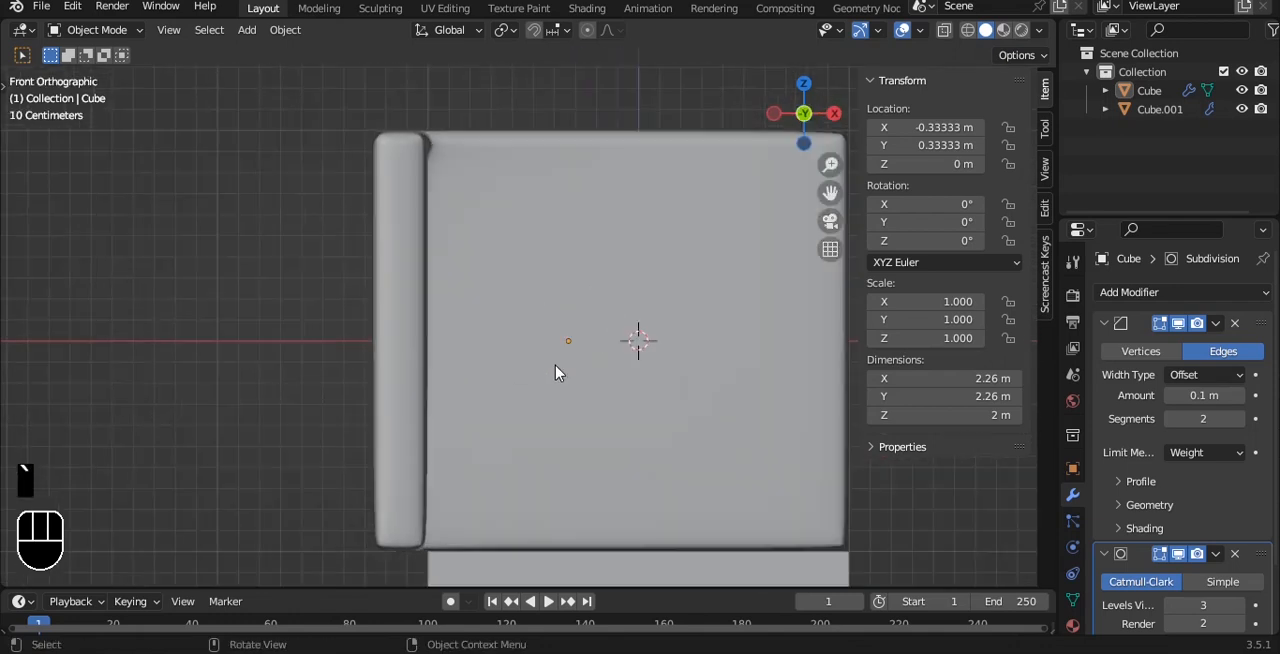
alt+shift+drag(594, 504, 528, 329)
scroll(528, 329, up, 1)
key(g)
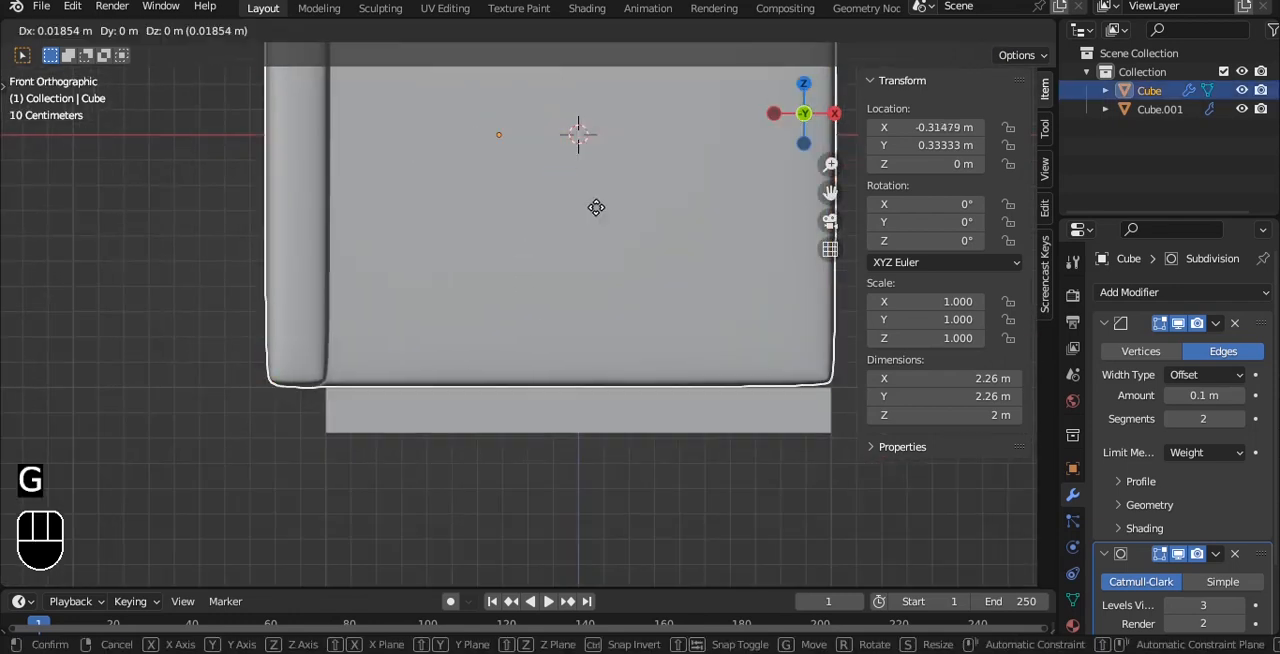
click(596, 211)
Try to enlarge the floor to a uniform scale of 1.03, and undo the change.
alt+drag(543, 566, 651, 343)
click(654, 391)
key(grave)
click(617, 374)
scroll(619, 376, up, 3)
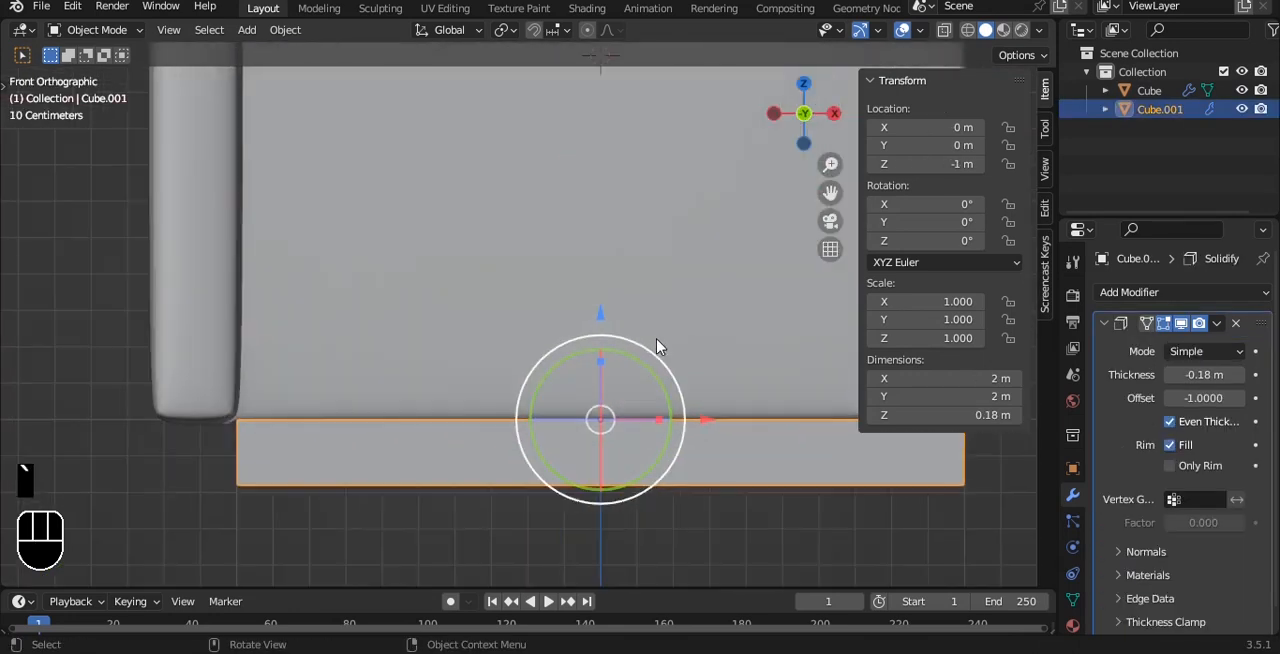
key(s)
click(629, 323)
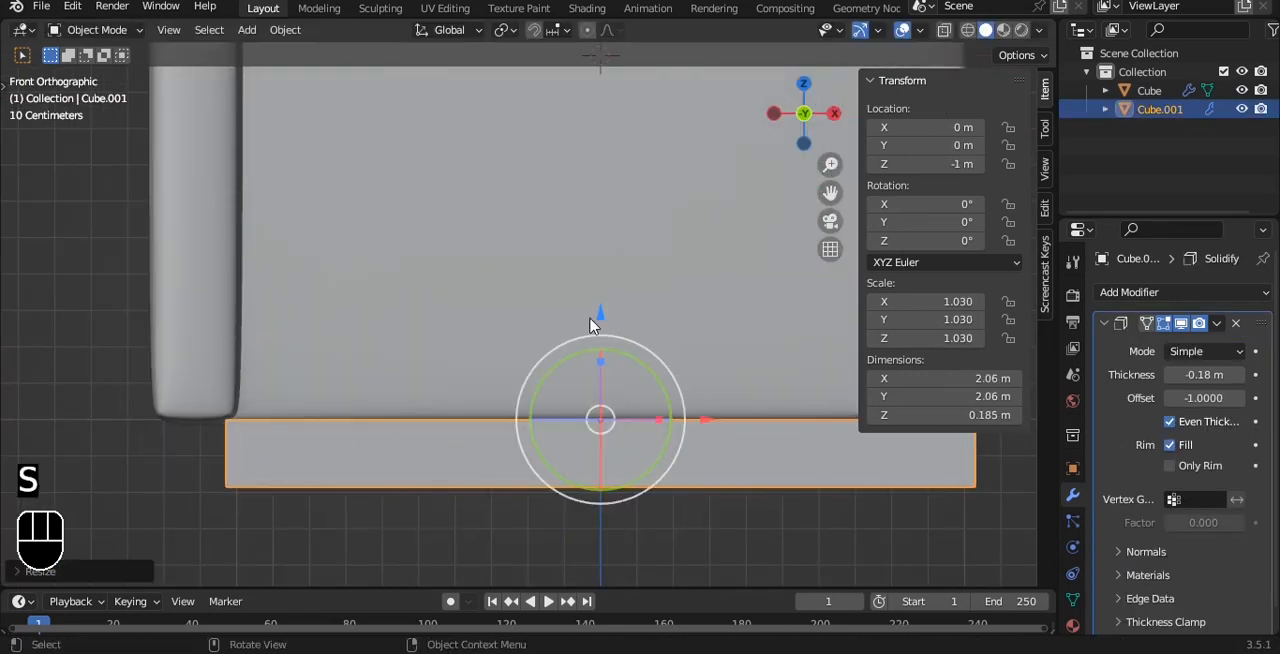
mouse_move(592, 315)
mouse_down()
mouse_move(591, 292)
mouse_move(589, 311)
mouse_up()
key(ctrl+z)
middle_drag(618, 519, 586, 386)
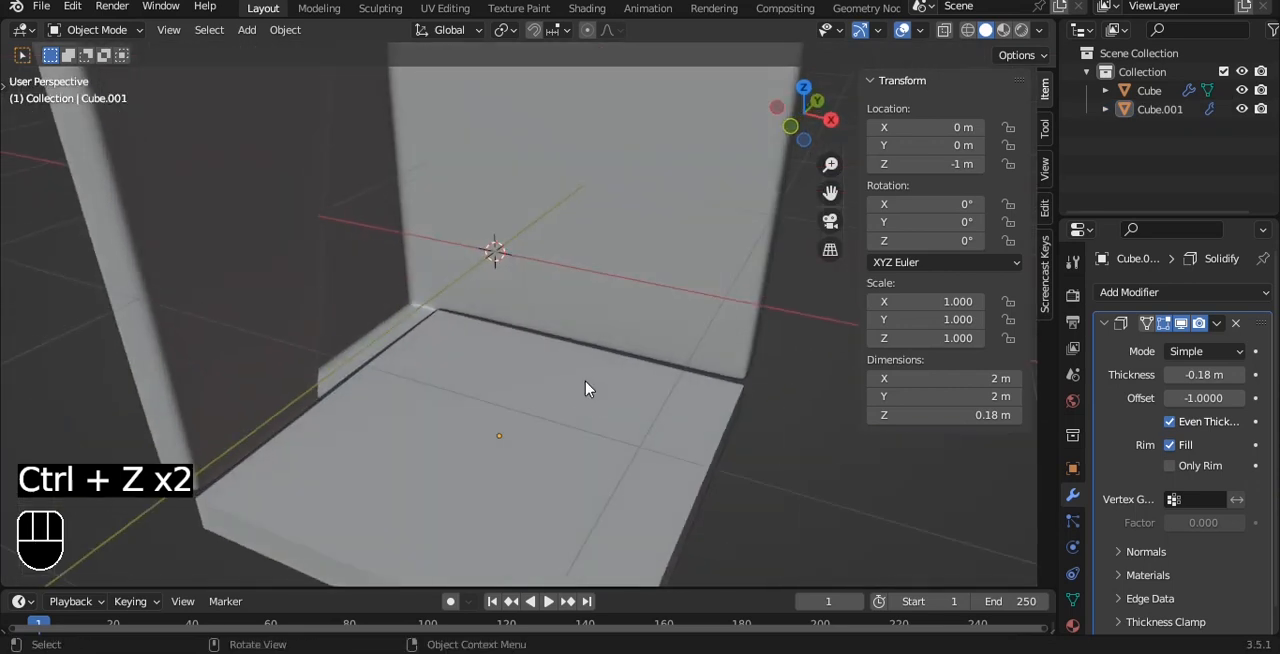
scroll(606, 394, down, 3)
Apply the Solidify modifier on the floor.
click(660, 366)
scroll(659, 356, up, 3)
key(Tab)
key(Tab)
scroll(659, 356, down, 1)
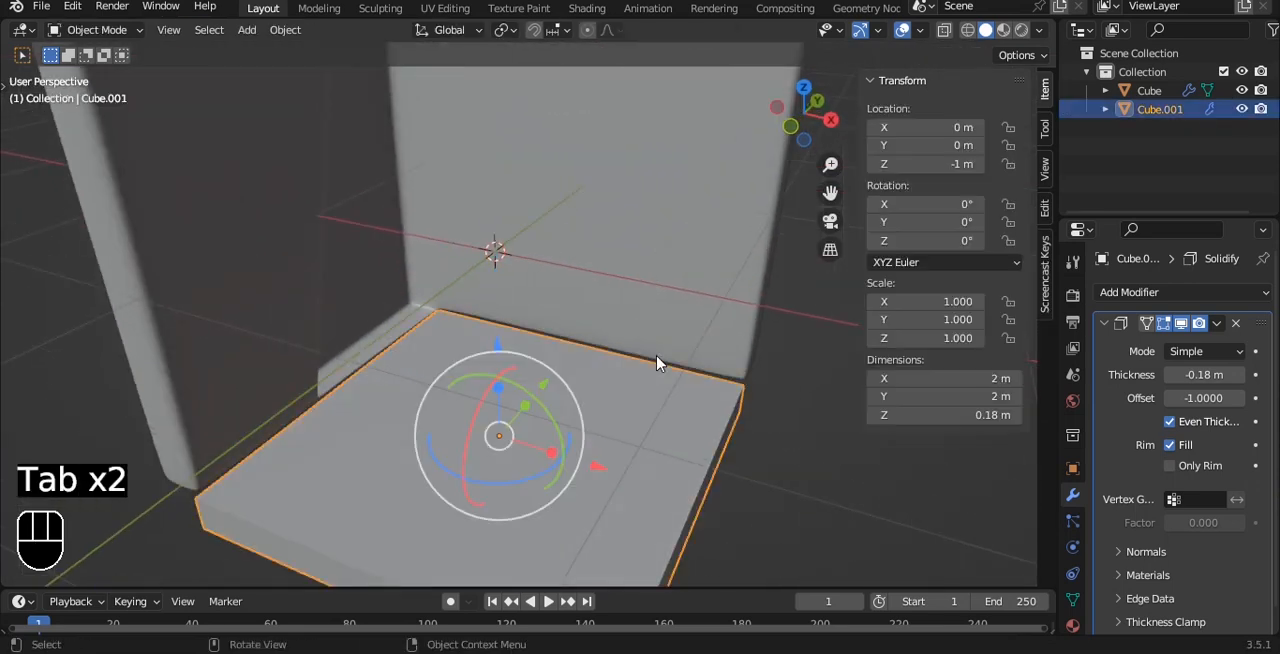
key(ctrl+a)
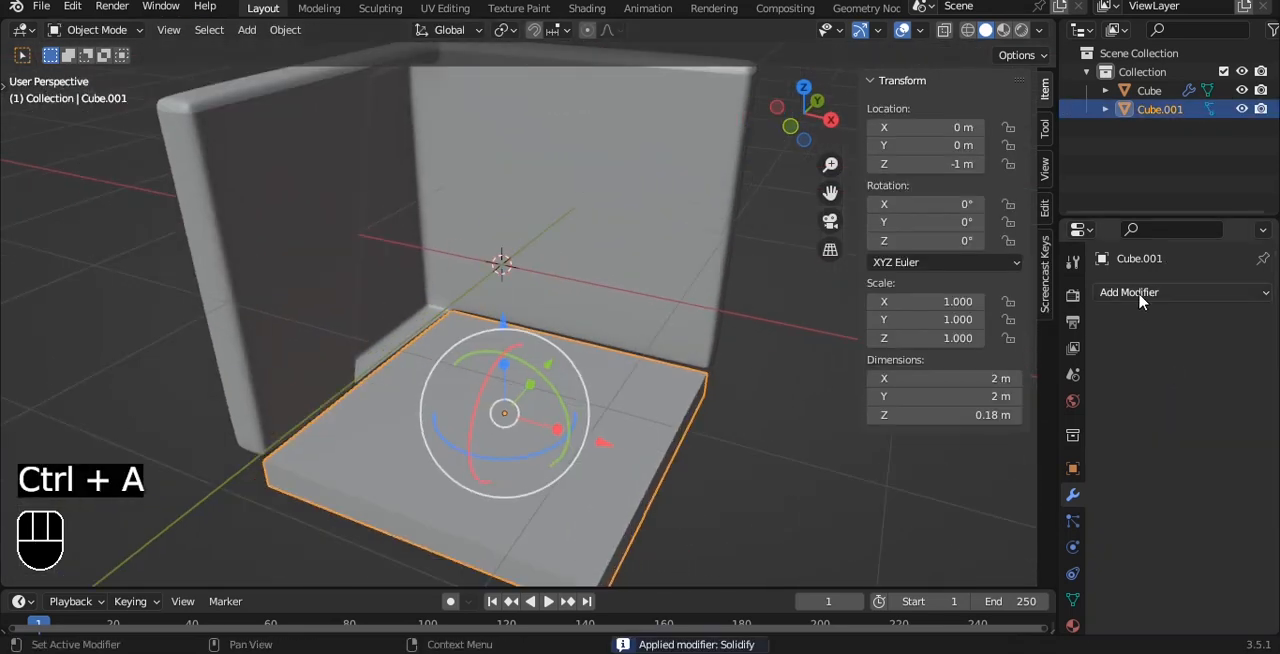
Add a Bevel modifier to the floor with 2 segments and the Weight limit method, applying the object's transform.
click(1138, 294)
click(957, 366)
shift+middle_drag(610, 337, 586, 237)
key(ctrl+a)
click(586, 235)
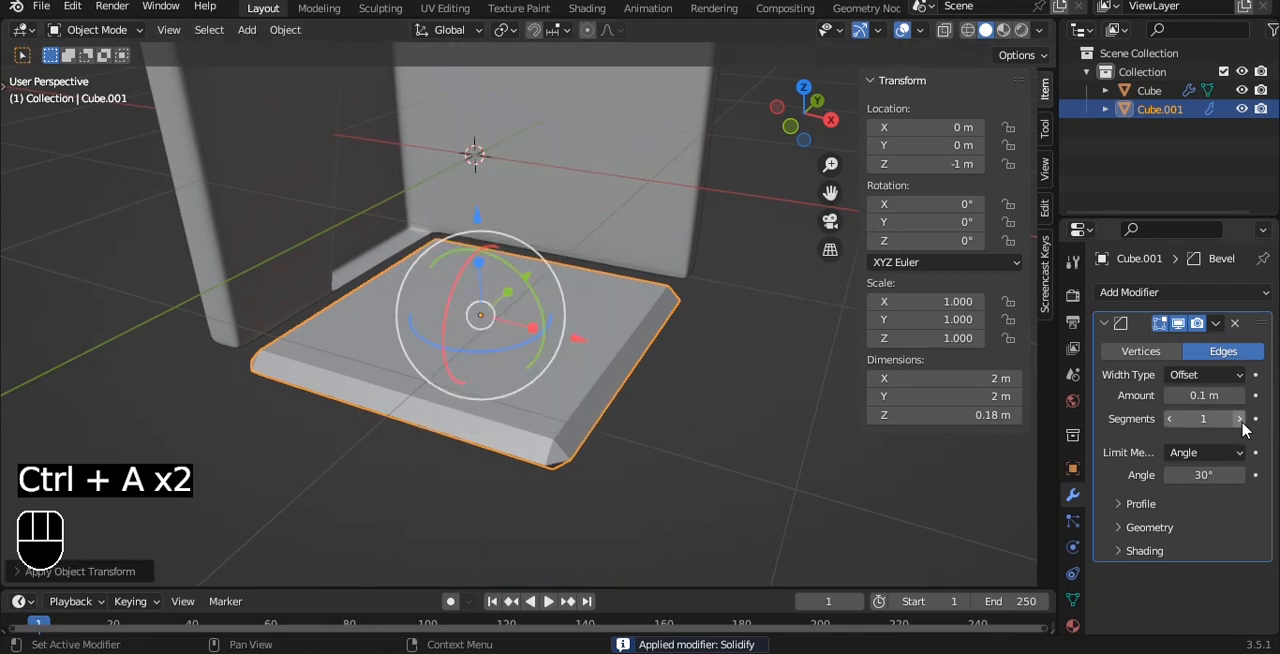
click(1240, 419)
click(1205, 452)
click(1150, 516)
Add a level 3 Subdivision modifier to the floor and set the mean bevel weight of all its edges to 1.00.
key(ctrl+3)
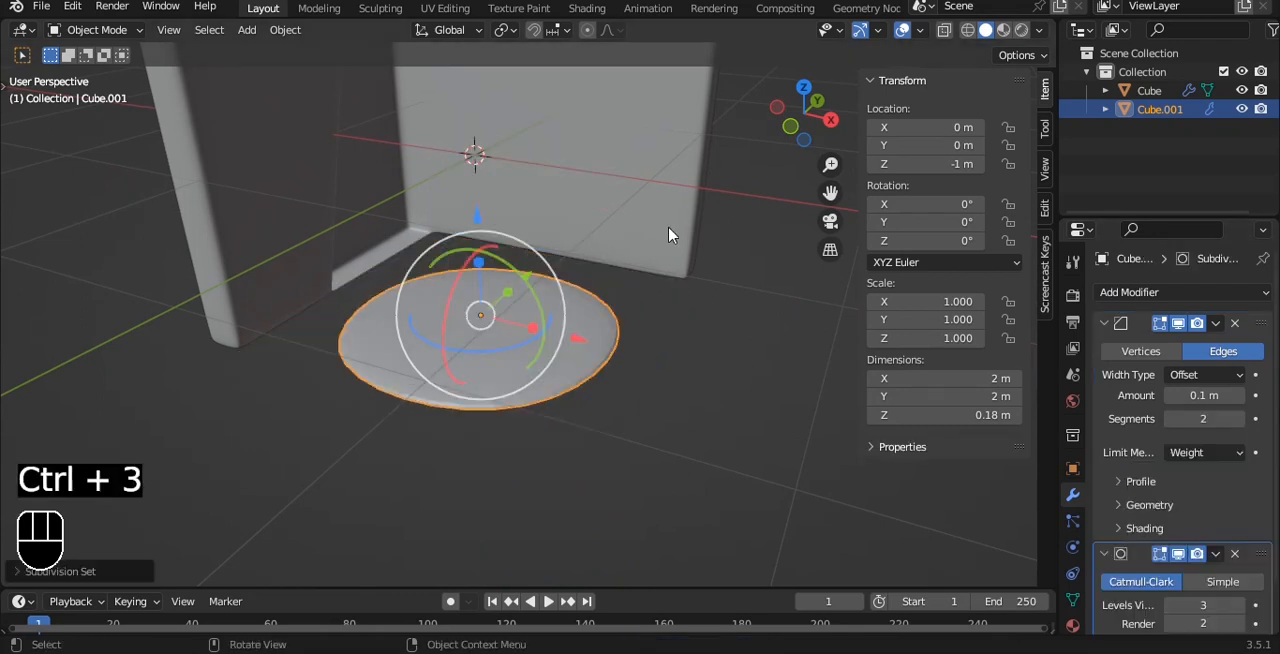
key(Tab)
key(a)
drag(945, 288, 1005, 288)
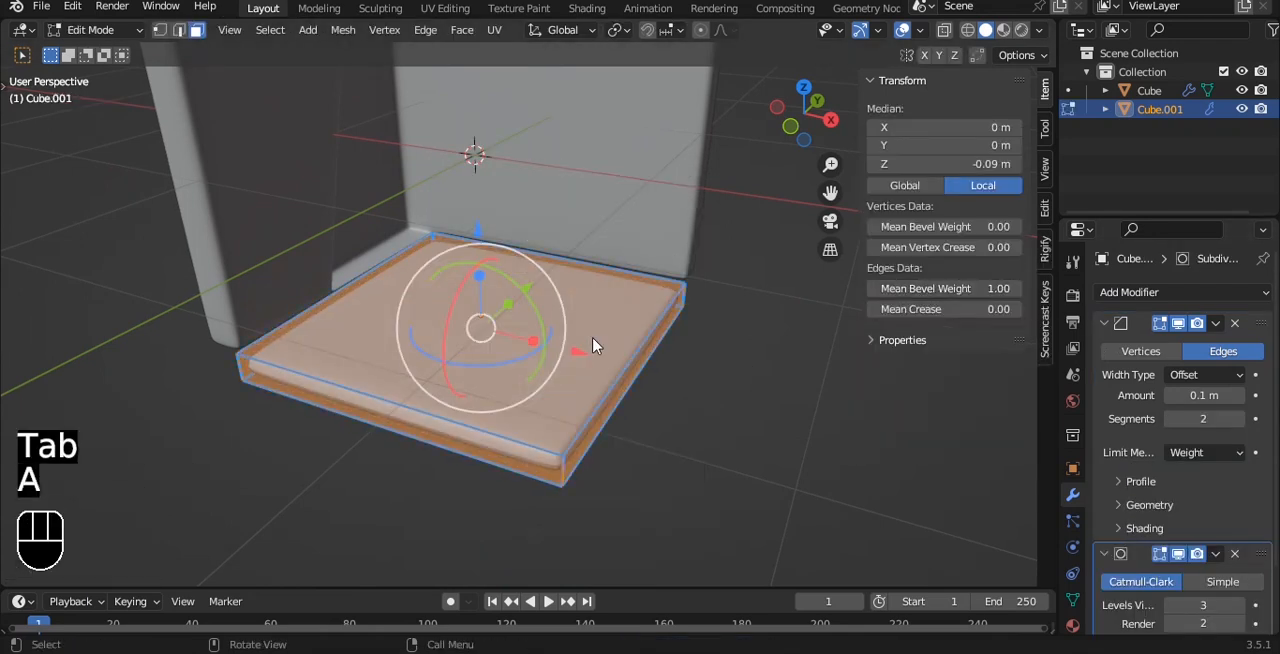
Set the floor's bevel amount to 0.58 m and its profile shape to 0.94, and shade the floor smooth.
key(Tab)
alt+drag(592, 343, 578, 383)
scroll(591, 328, up, 2)
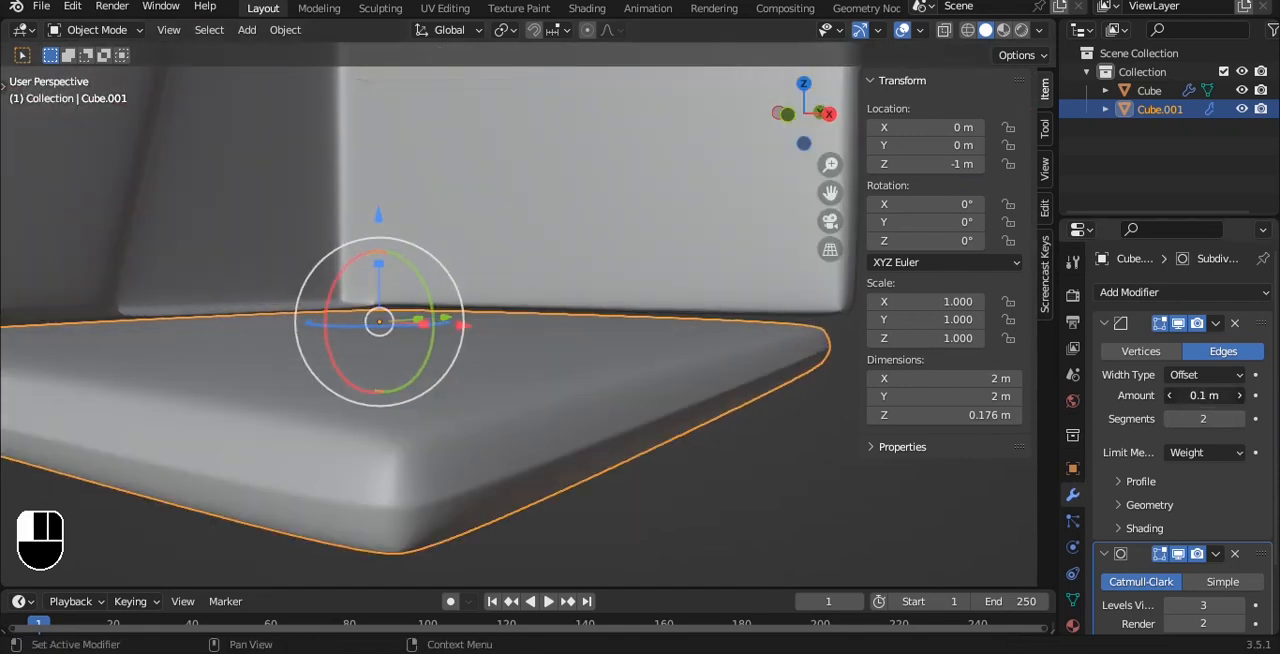
click(1140, 481)
drag(1204, 533, 1244, 533)
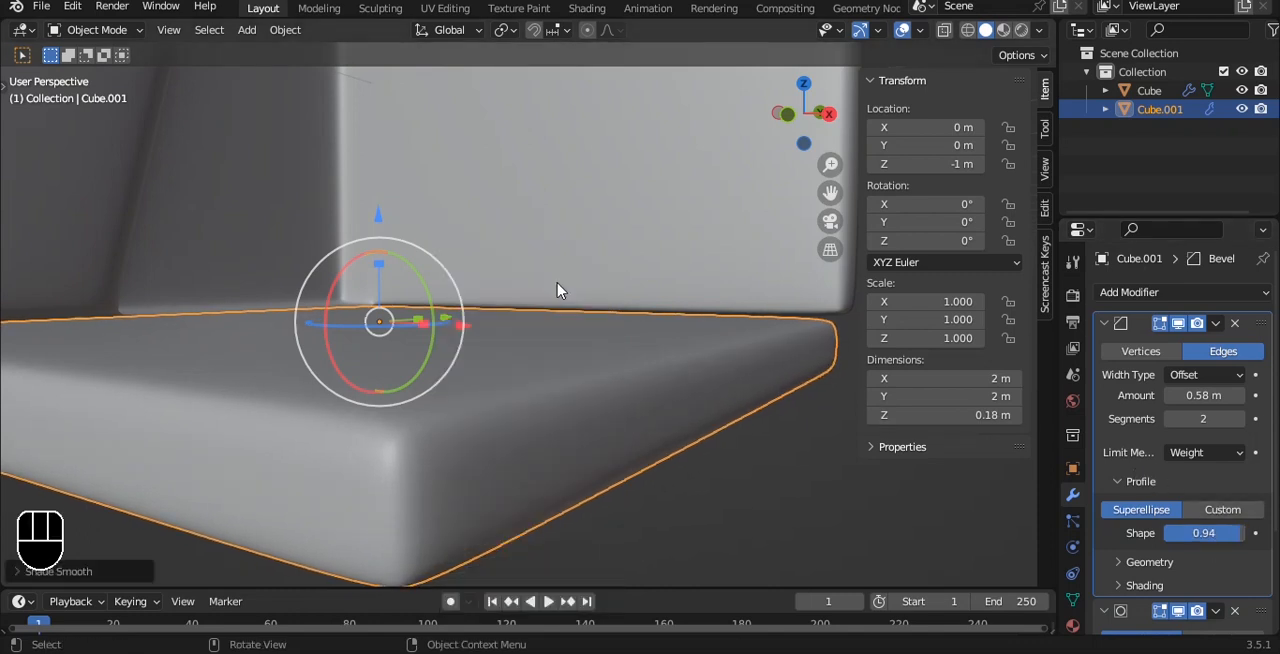
Try to duplicate the floor's top face in place and separate the copy into its own object.
alt+drag(557, 289, 566, 394)
key(Tab)
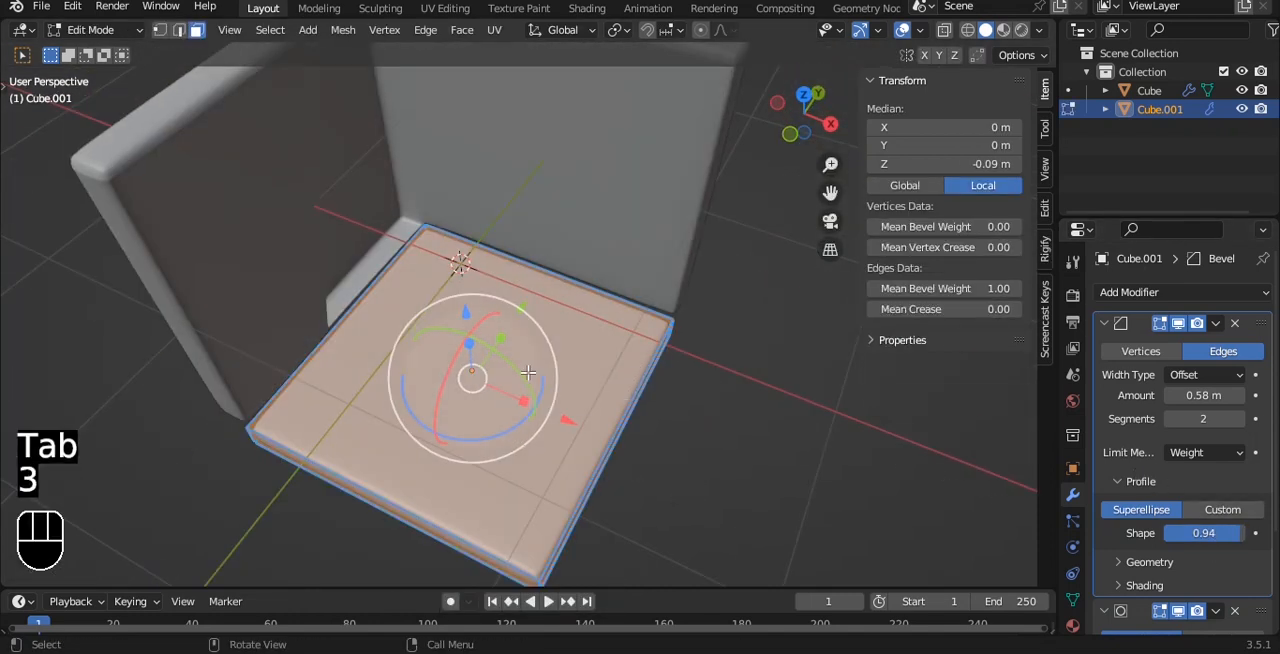
click(535, 375)
alt+drag(671, 408, 666, 357)
key(shift+d)
right_click(660, 257)
key(p)
click(655, 257)
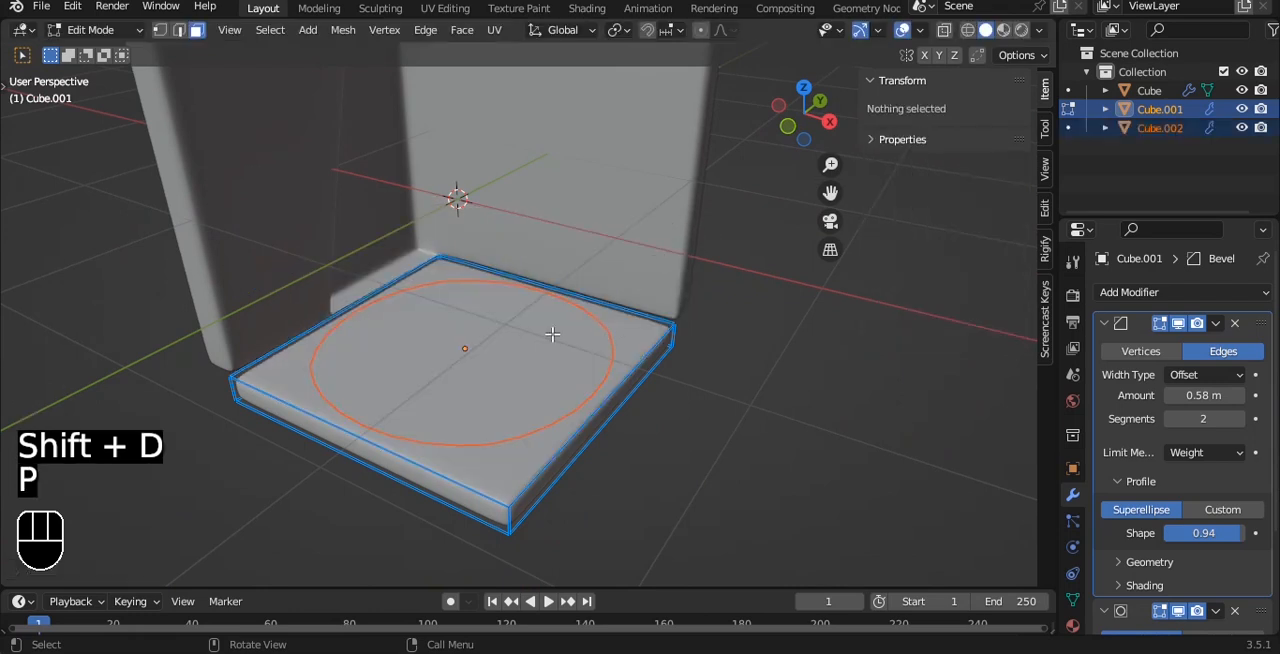
Try to cut the floor slab into planks with evenly spaced parallel loop cuts.
middle_drag(552, 334, 584, 487)
scroll(598, 485, up, 8)
right_click(597, 485)
key(grave)
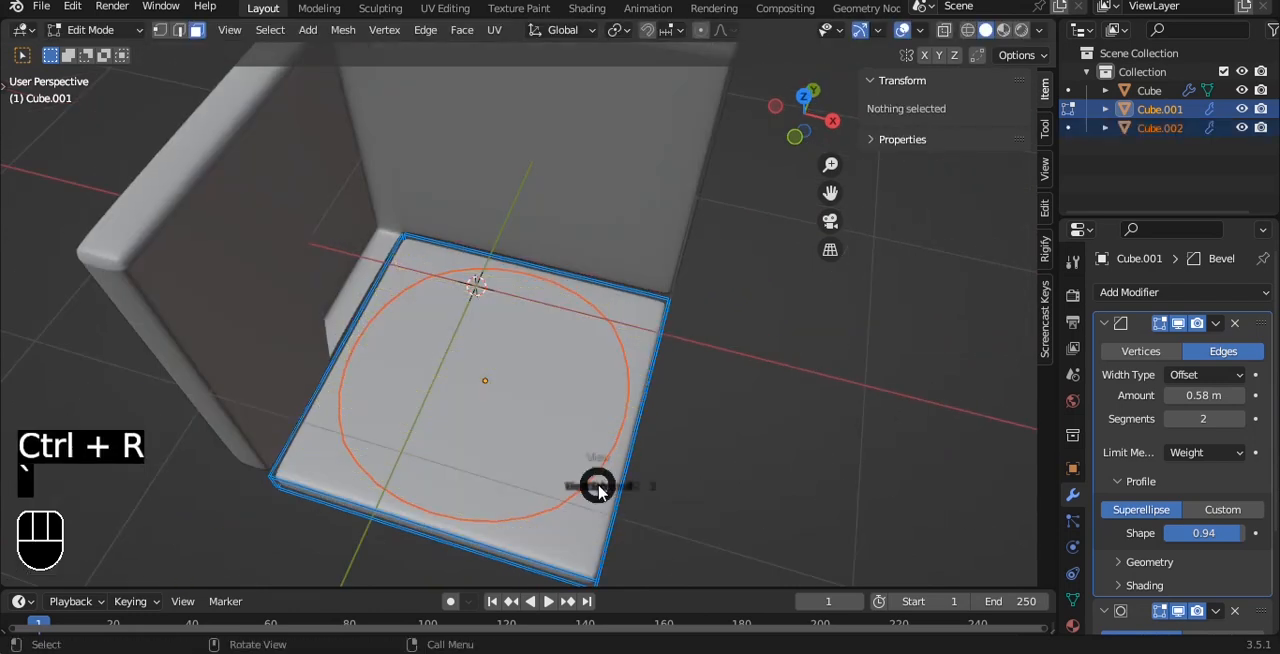
click(606, 400)
key(ctrl+r)
click(647, 385)
right_click(647, 385)
scroll(663, 383, up, 8)
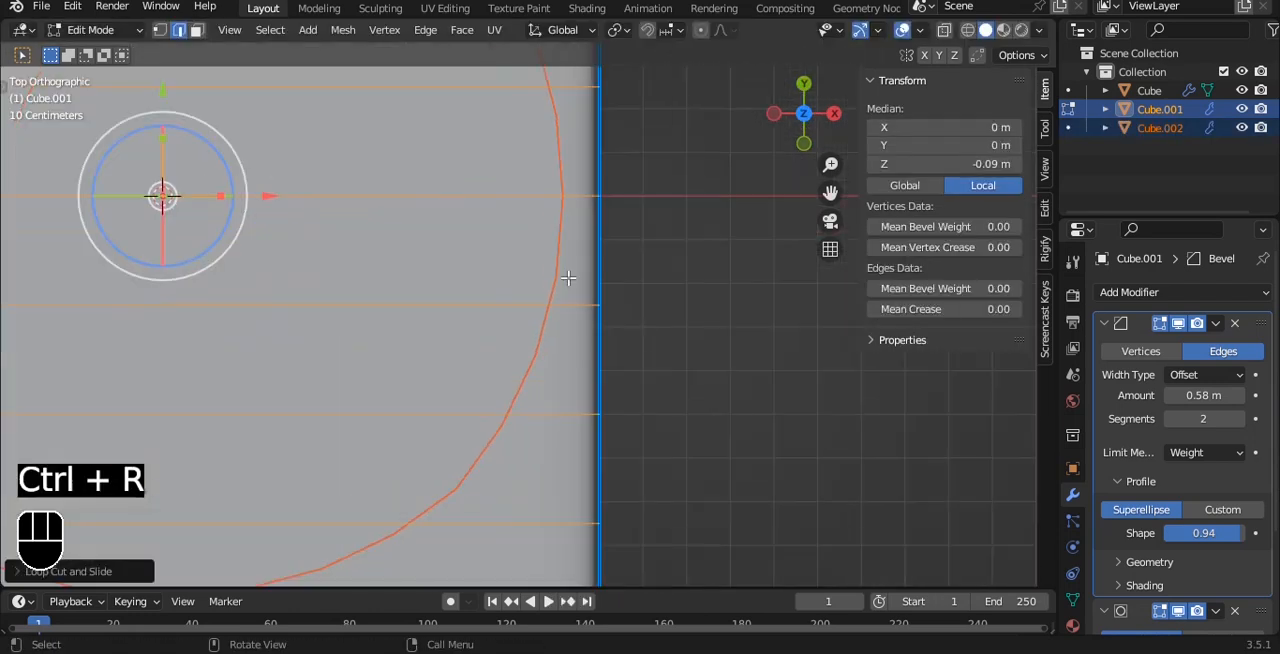
Try to bevel the floor's loop cuts into narrow strips and delete the strip faces.
key(ctrl+b)
click(706, 274)
key(x)
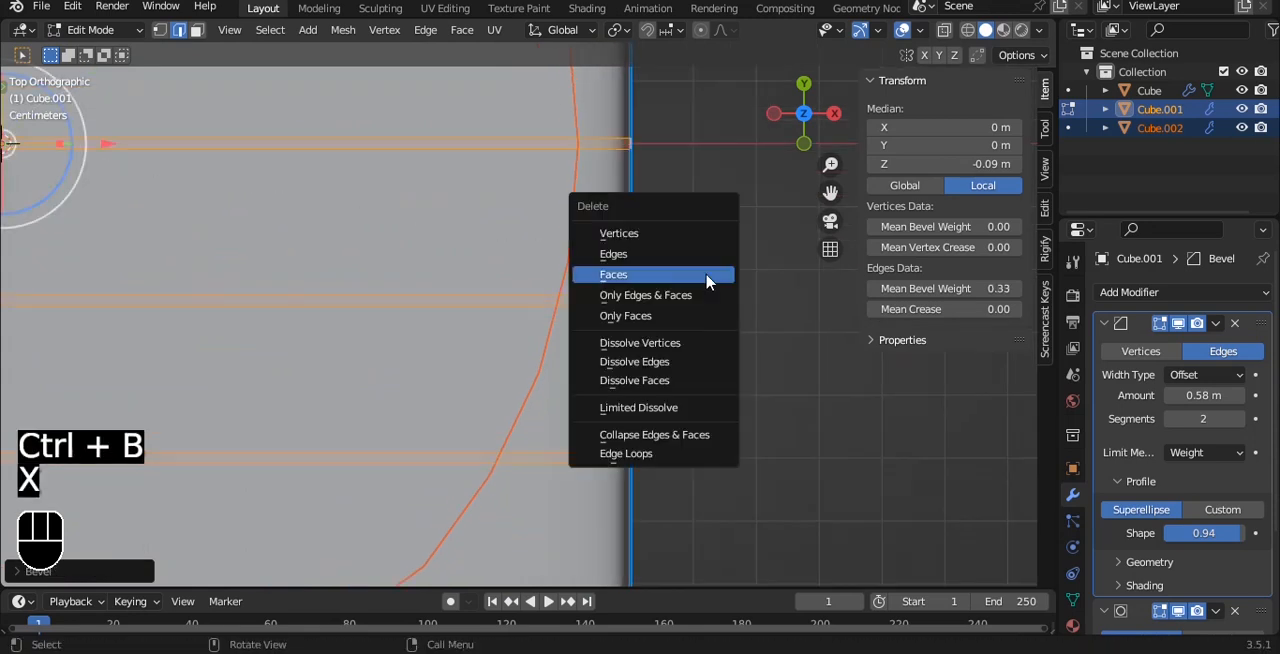
click(706, 276)
Try to extrude the entire cut floor mesh upward, checking it from the front.
key(a)
scroll(700, 278, down, 5)
middle_drag(660, 301, 636, 243)
key(e)
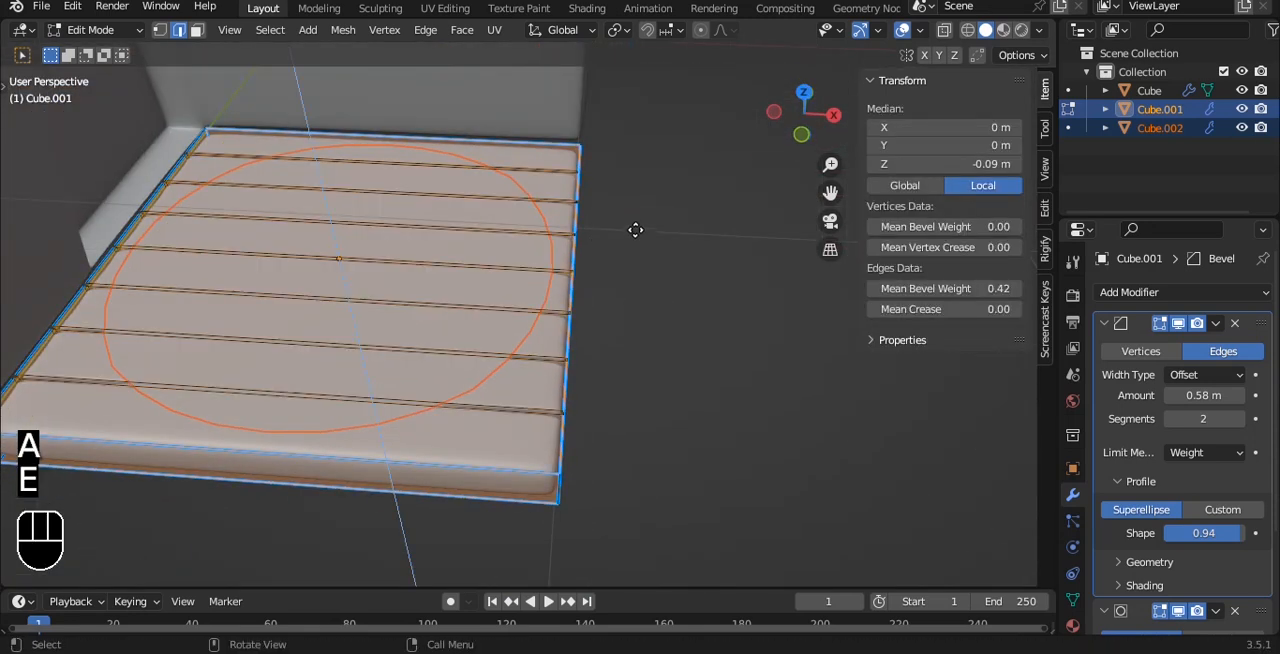
click(634, 224)
key(grave)
click(522, 155)
scroll(529, 314, up, 4)
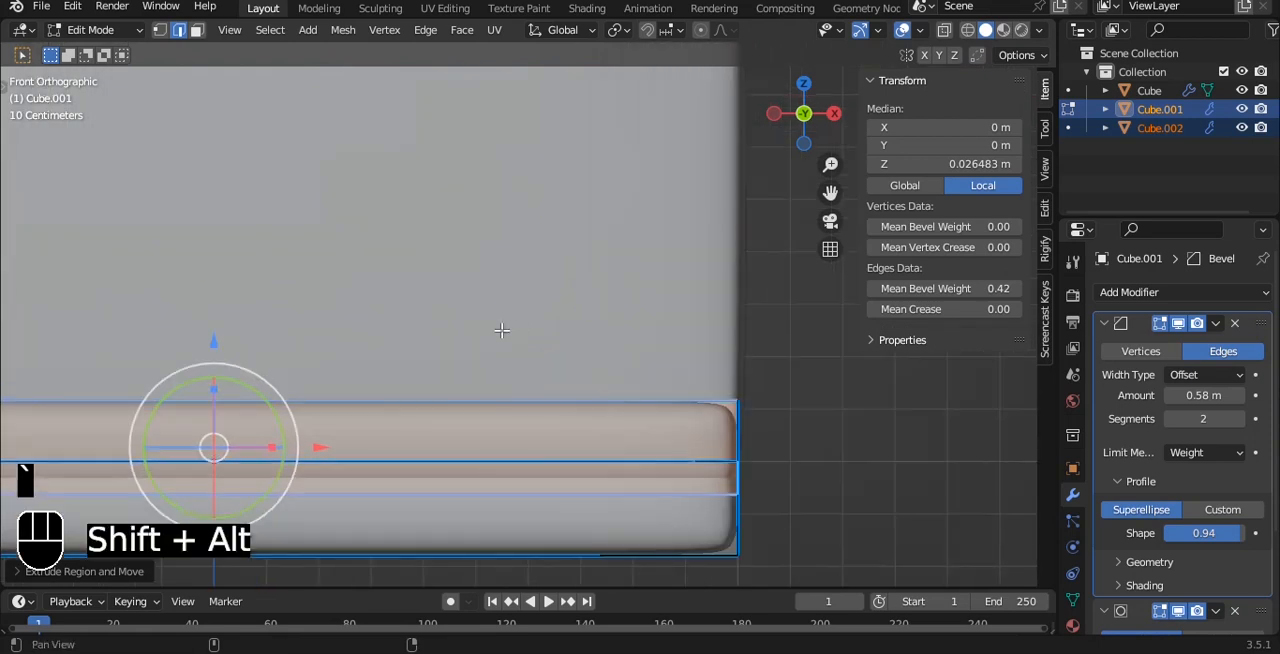
Undo the extrusion, plank gaps, loop cuts and face separation, back to the uncut floor with its top face selected.
key(ctrl+z)
alt+shift+drag(503, 331, 553, 350)
key(Tab)
scroll(560, 345, down, 3)
key(ctrl+z)
key(ctrl+z)
key(ctrl+z)
key(ctrl+z)
key(ctrl+z)
key(ctrl+z)
key(Tab)
key(Tab)
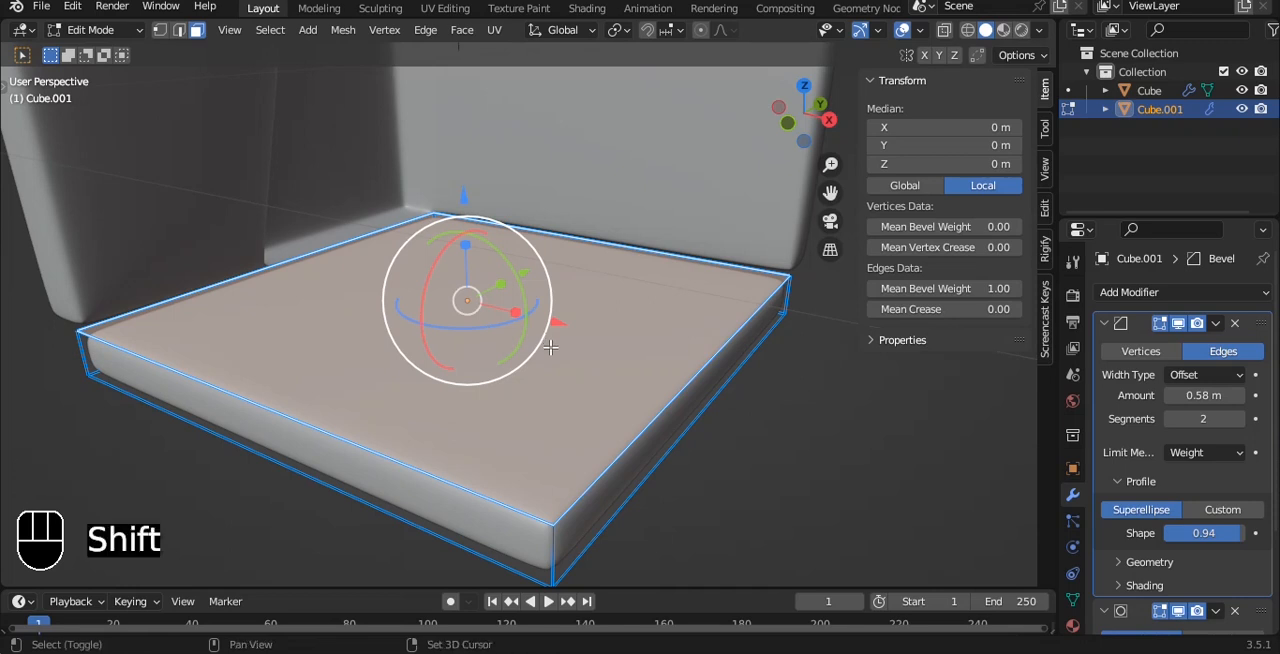
Duplicate the floor's top face in place and separate the copy into its own object.
key(shift+d)
right_click(560, 240)
key(p)
click(563, 249)
key(Tab)
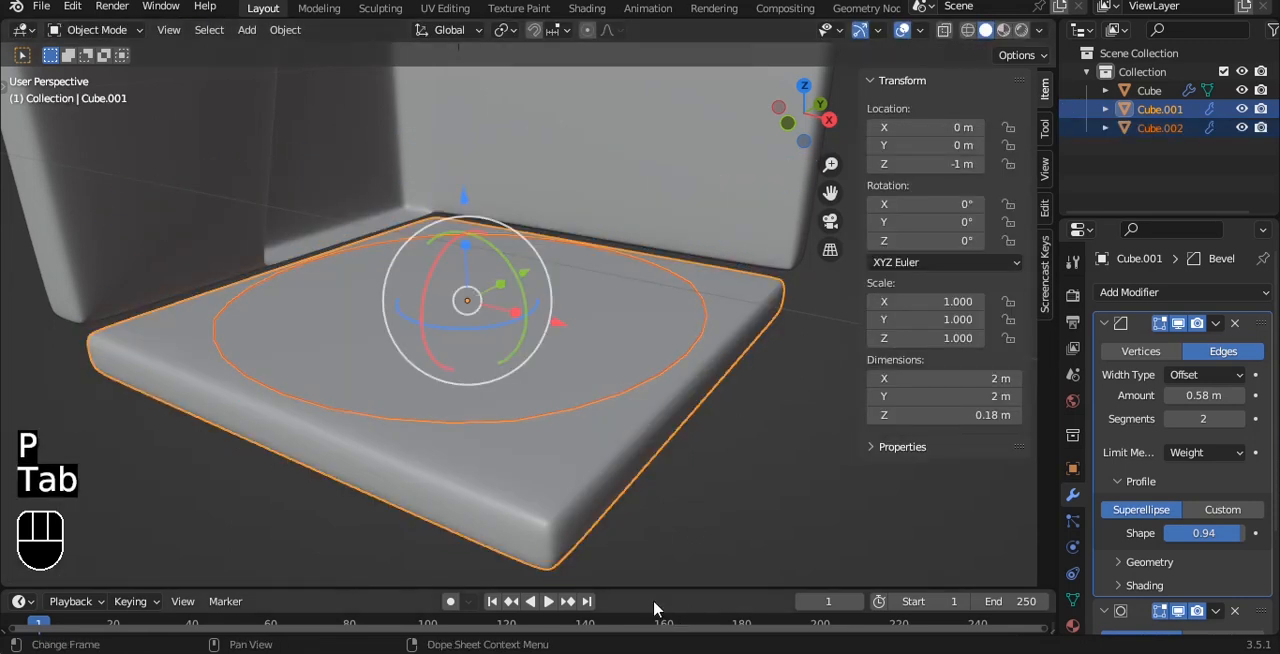
Add seven evenly spaced parallel loop cuts across the separated floor face, without sliding them.
click(632, 328)
key(Tab)
key(ctrl+r)
scroll(648, 413, up, 9)
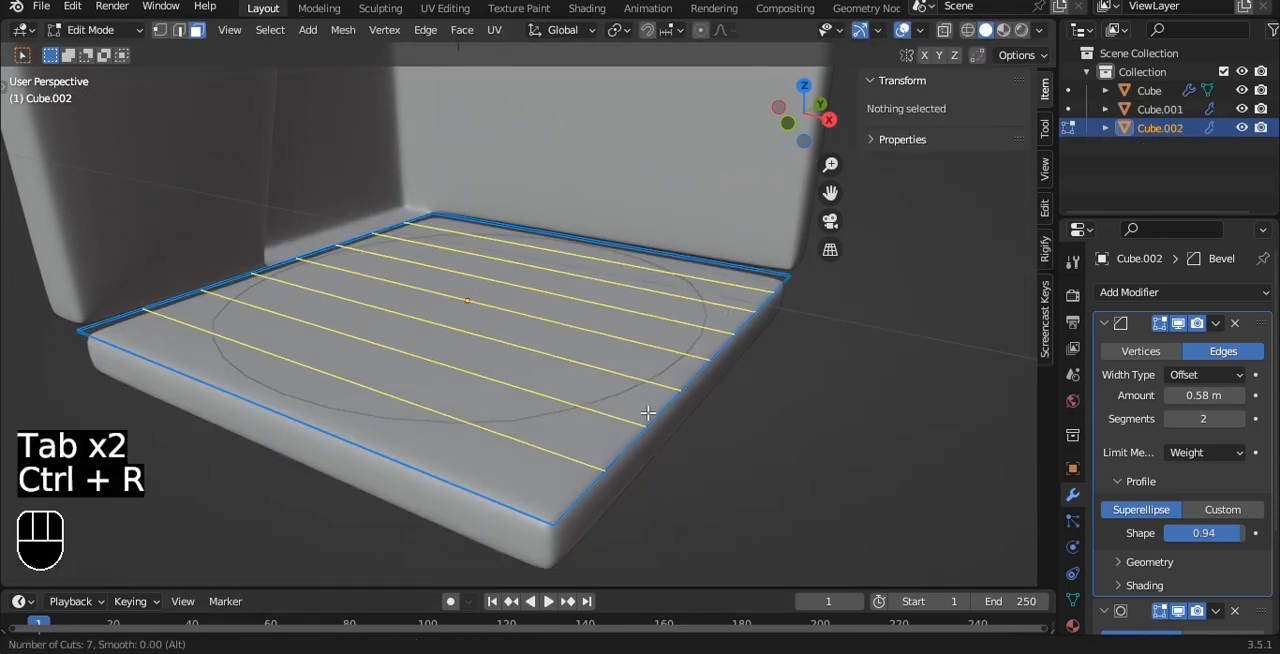
click(648, 413)
right_click(648, 413)
Bevel the seven loop cuts by about 0.014 m and delete the resulting strip faces to leave gaps between planks.
key(ctrl+b)
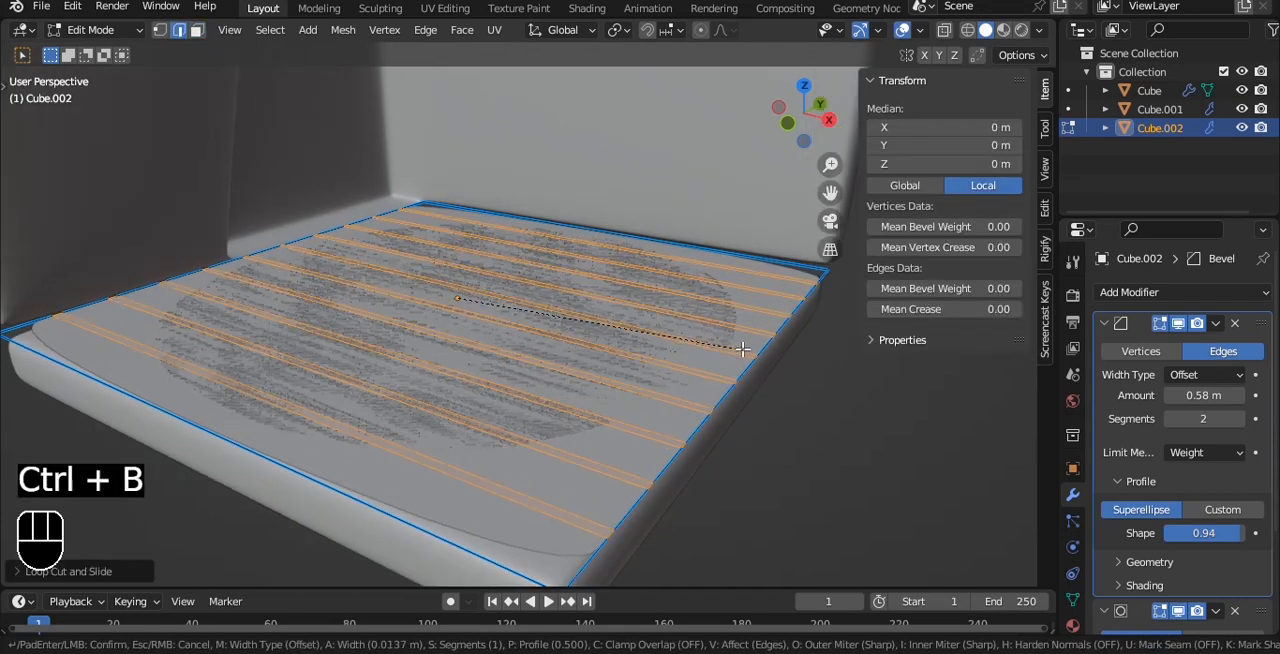
click(743, 352)
key(x)
click(740, 350)
key(Tab)
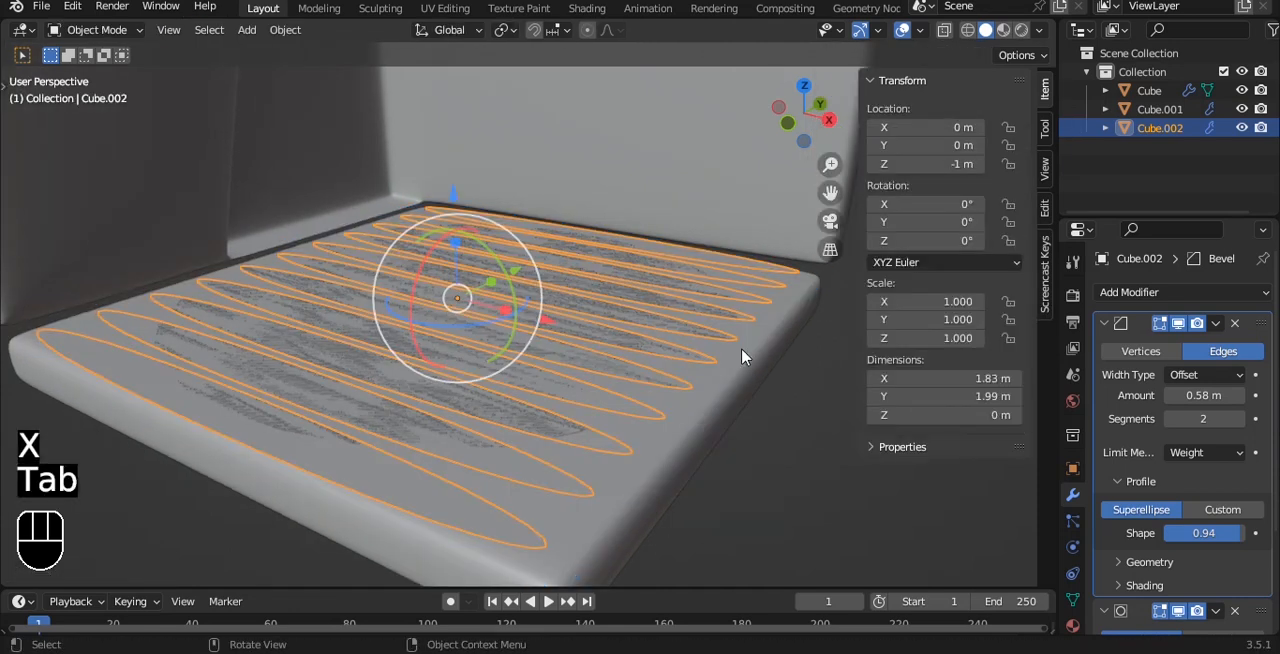
Extrude all the plank faces upward by about 0.024 m.
key(KP_1)
key(Tab)
key(a)
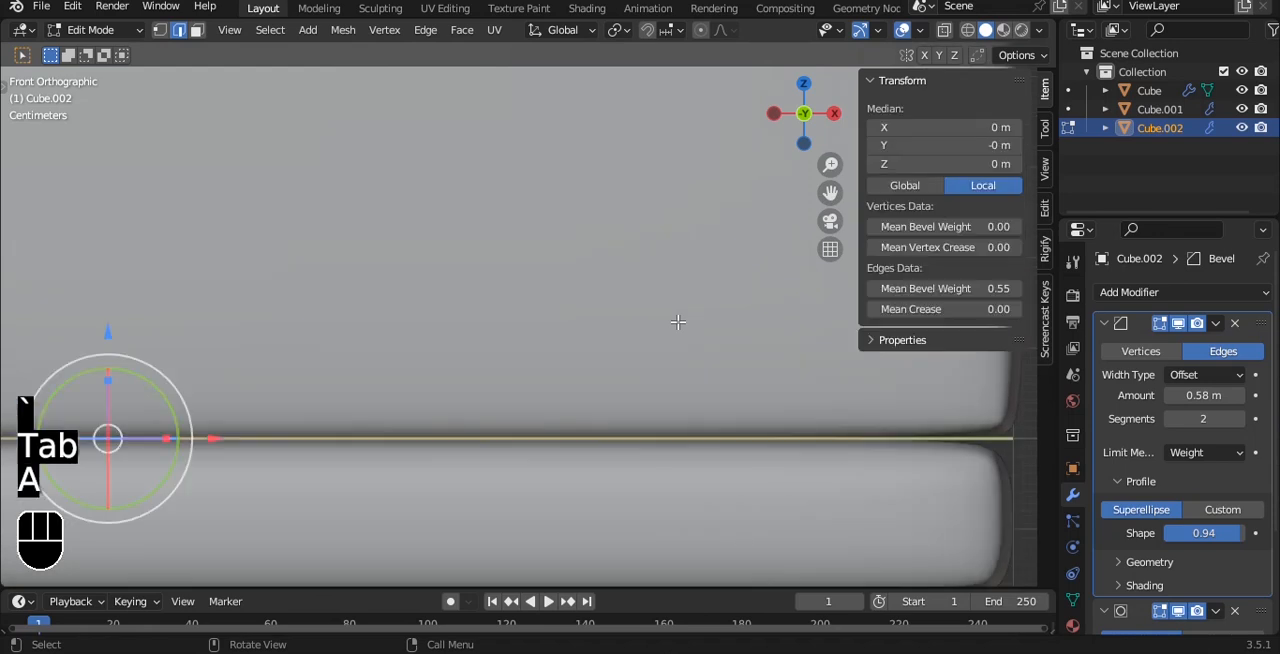
key(e)
click(676, 296)
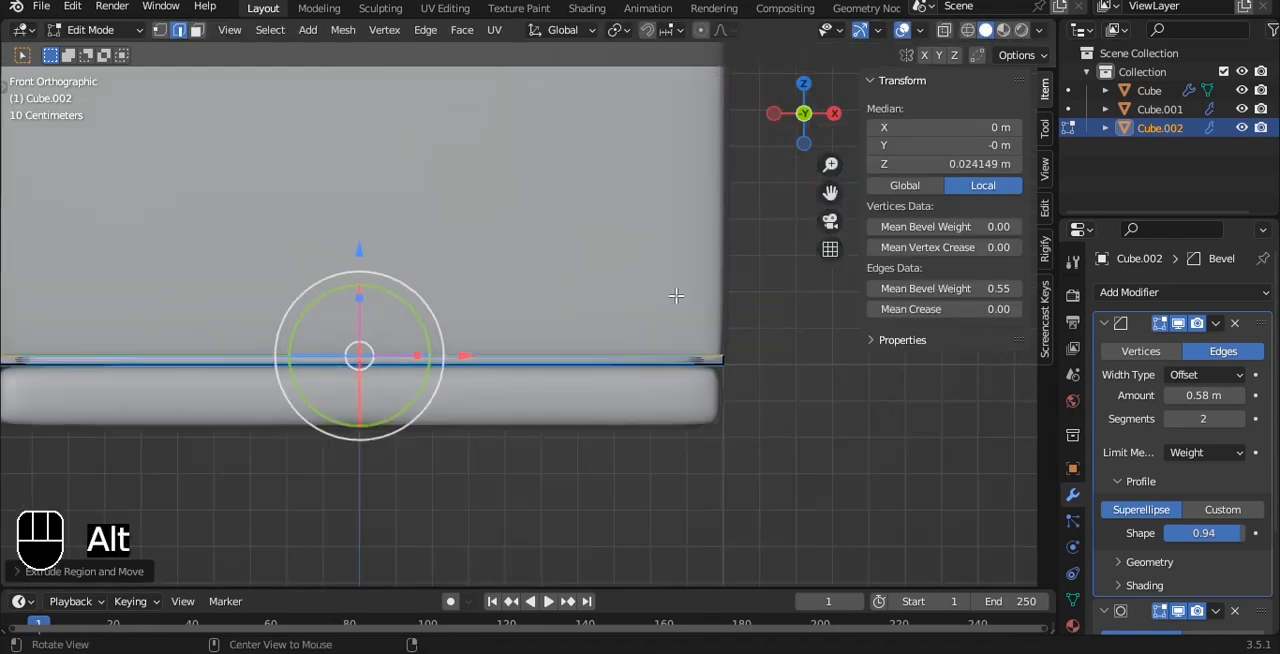
Set the mean bevel weight of all plank edges to 1.00 and shade the planks smooth.
key(a)
middle_drag(674, 297, 788, 369)
drag(945, 288, 1005, 288)
key(Tab)
scroll(690, 240, down, 3)
right_click(686, 237)
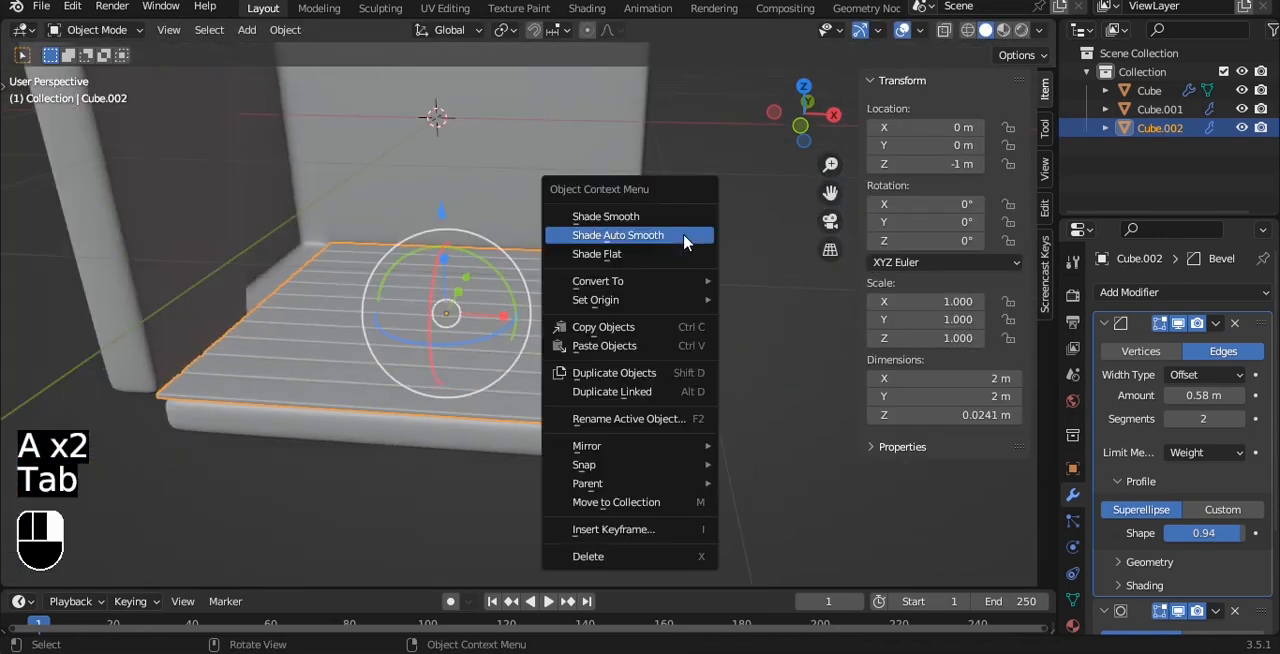
click(687, 219)
Lower the planks to about Z -1.018 m and scale them uniformly to 0.973 so they sit on the floor.
alt+drag(688, 226, 688, 221)
key(grave)
click(586, 284)
scroll(527, 300, up, 3)
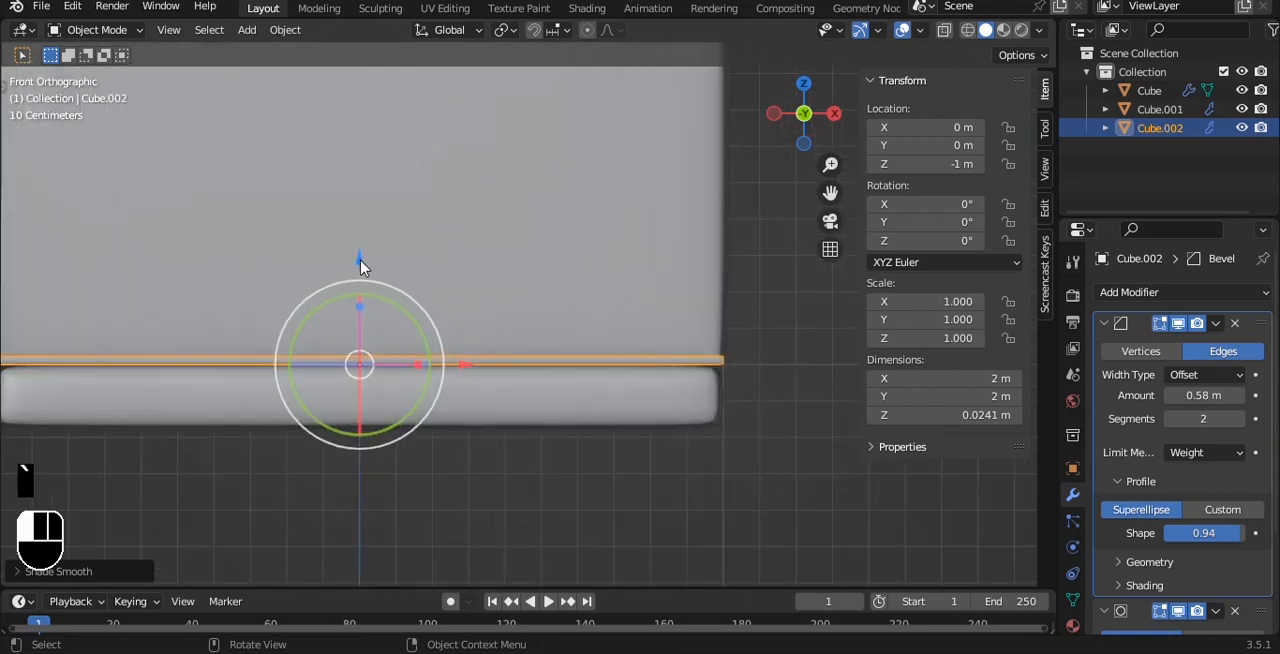
key(s)
click(614, 346)
scroll(574, 351, down, 2)
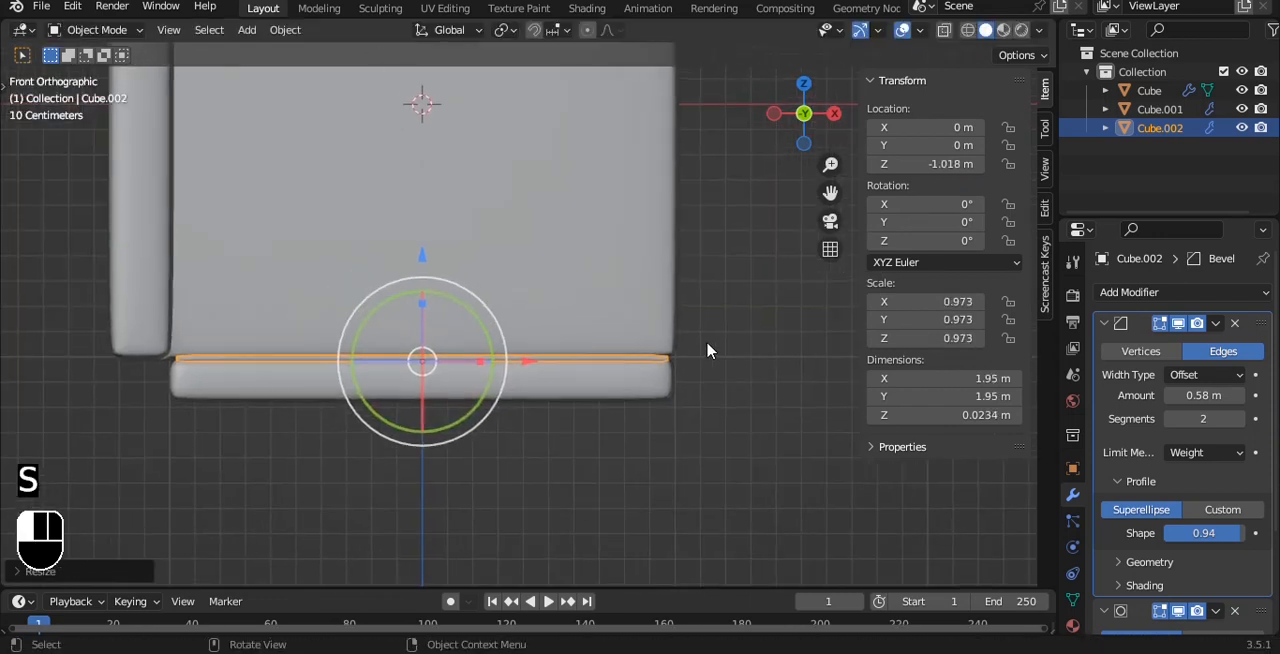
middle_drag(707, 350, 580, 363)
scroll(577, 362, up, 2)
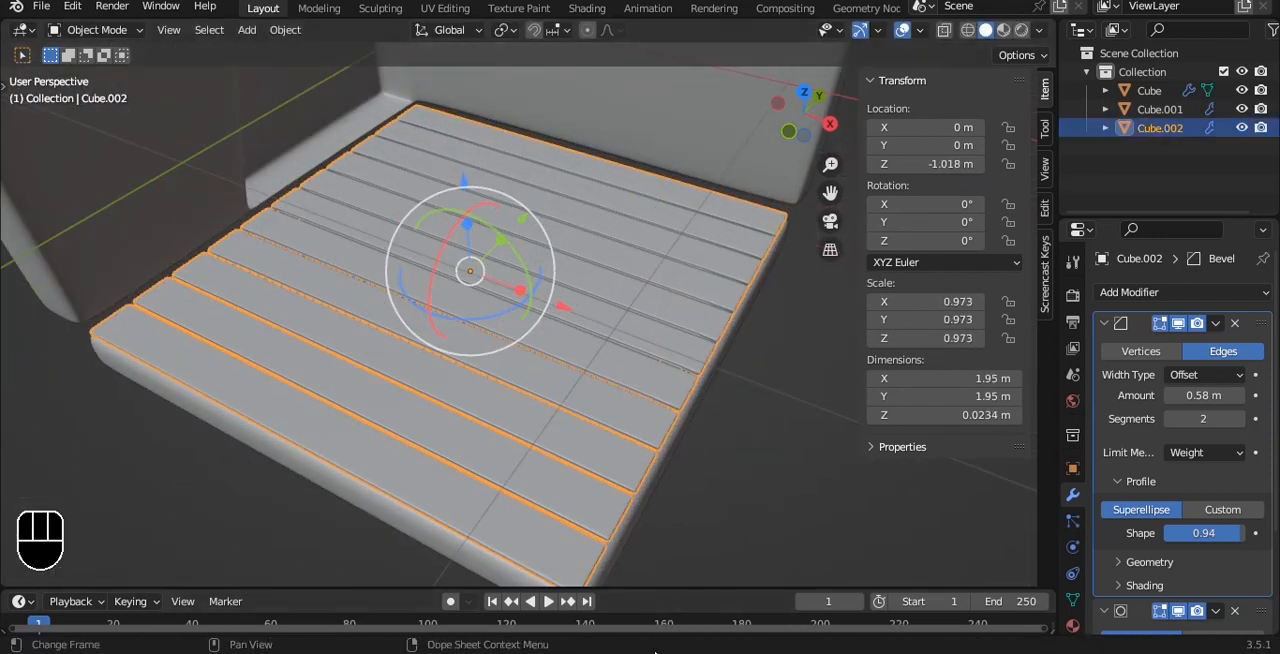
Save the file and lower the walls to about Z -0.095 m.
click(750, 477)
key(ctrl+s)
scroll(692, 387, down, 2)
middle_drag(692, 385, 772, 285)
click(409, 222)
shift+middle_drag(366, 105, 371, 140)
drag(366, 59, 367, 78)
click(697, 229)
middle_drag(697, 229, 499, 296)
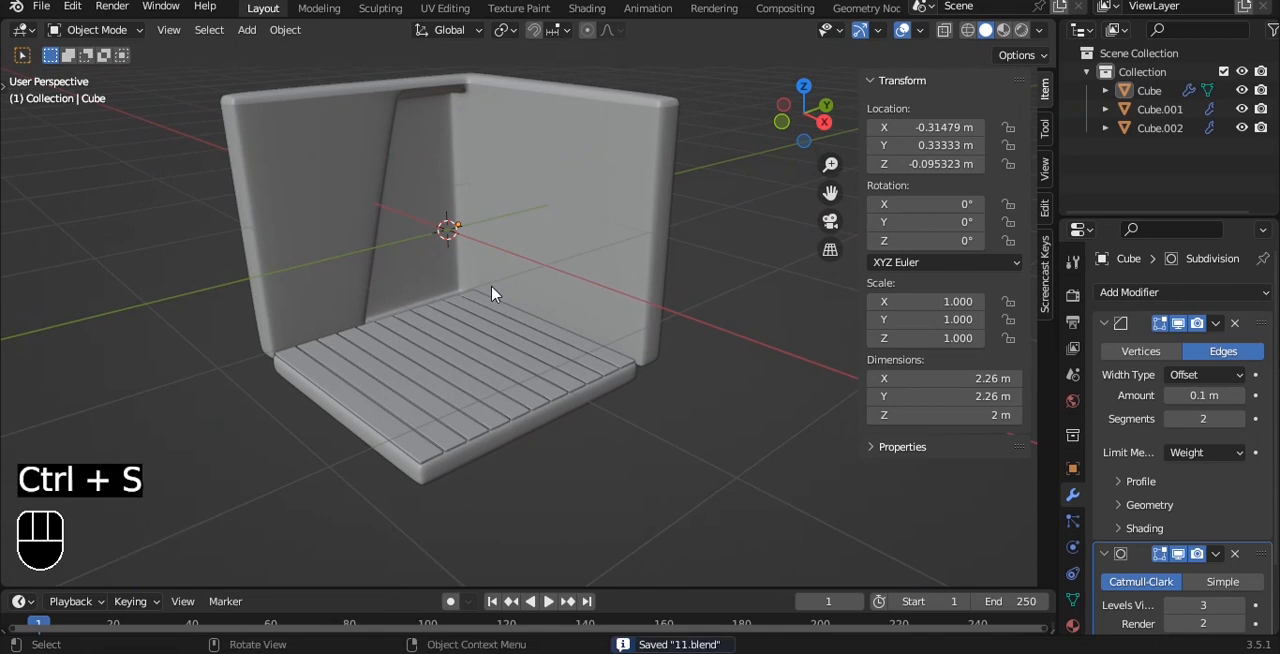
key(shift+a)
mouse_move(506, 279)
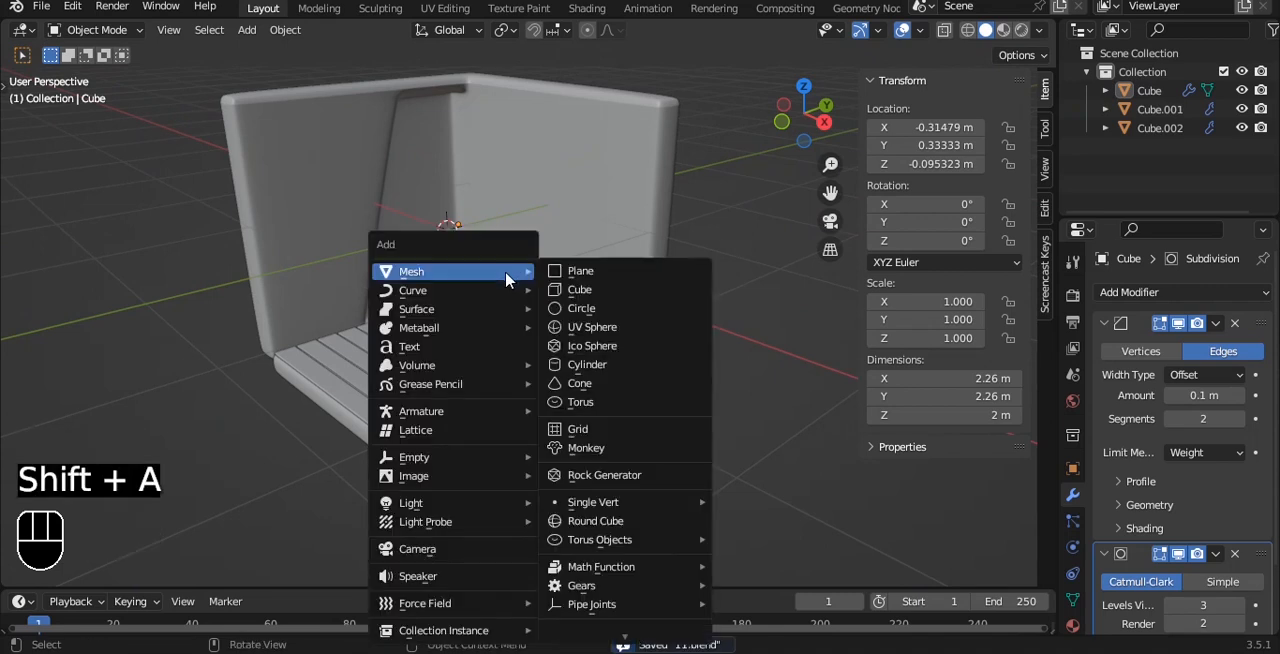
key(Escape)
Duplicate the top face of one middle floor plank and separate the copy into its own object.
click(520, 345)
middle_drag(520, 345, 557, 404)
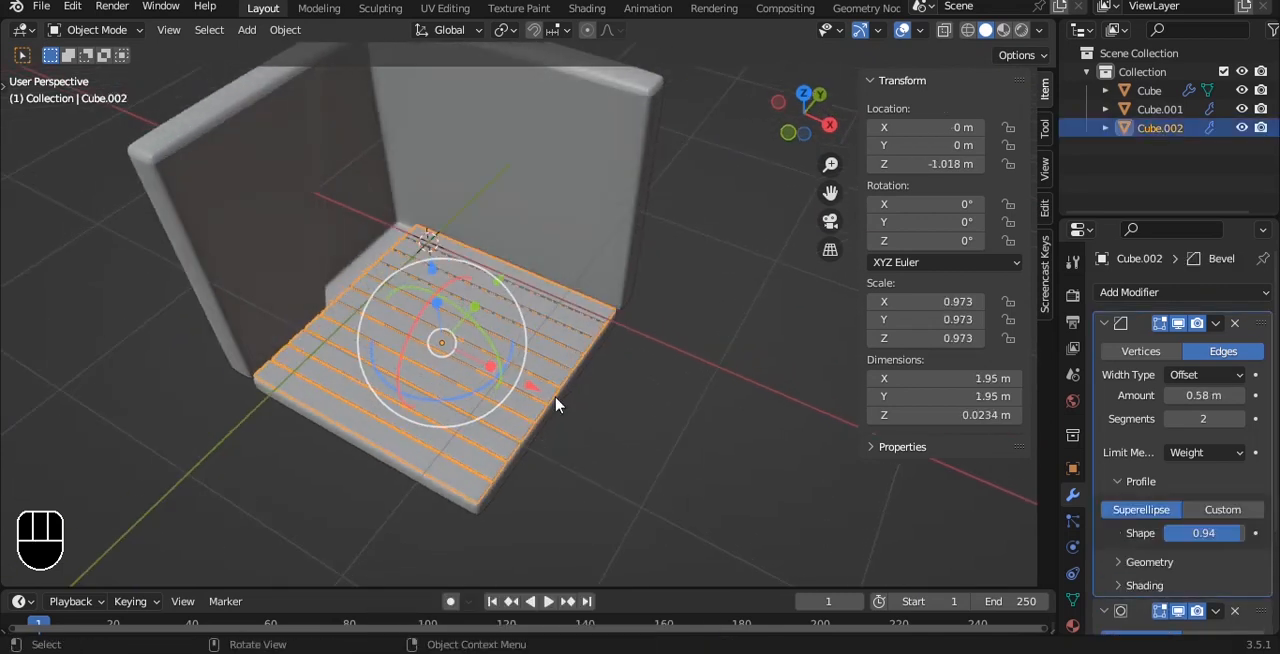
scroll(557, 402, up, 3)
key(Tab)
key(3)
click(503, 414)
key(shift+d)
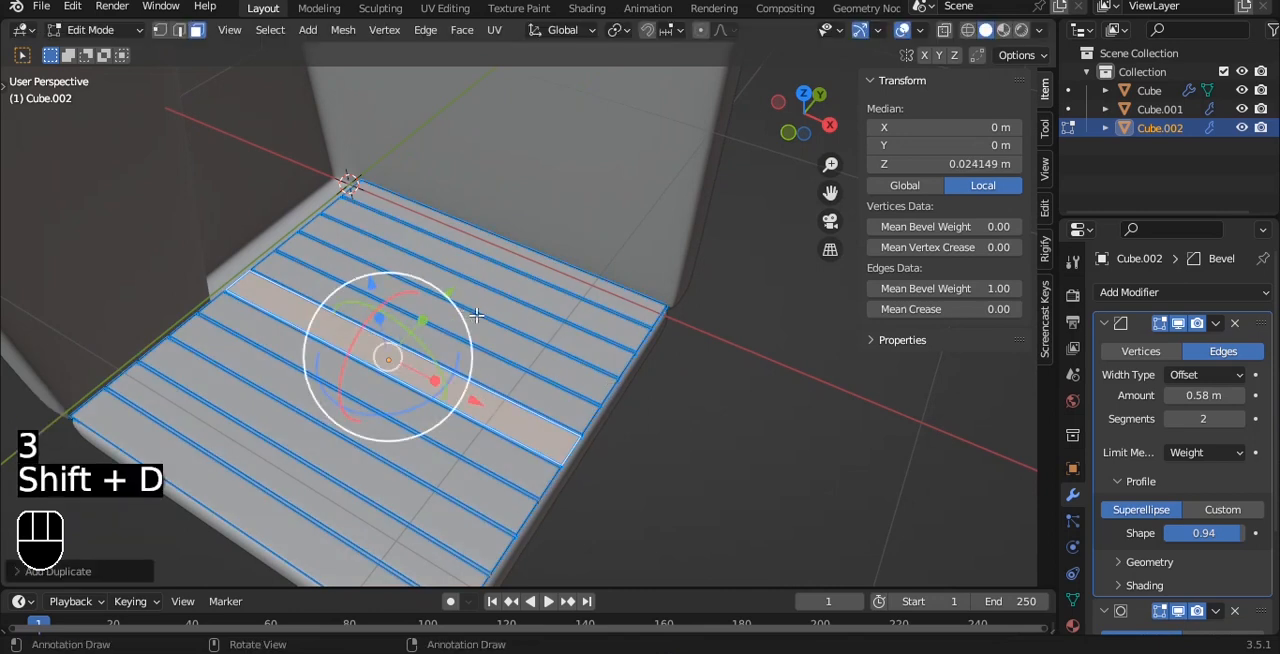
click(477, 322)
key(Tab)
Raise the separated plank face to about Z -0.39 m and extrude it downward by about 0.07 m.
drag(373, 286, 354, 193)
key(grave)
key(q)
click(491, 217)
key(Tab)
key(a)
key(e)
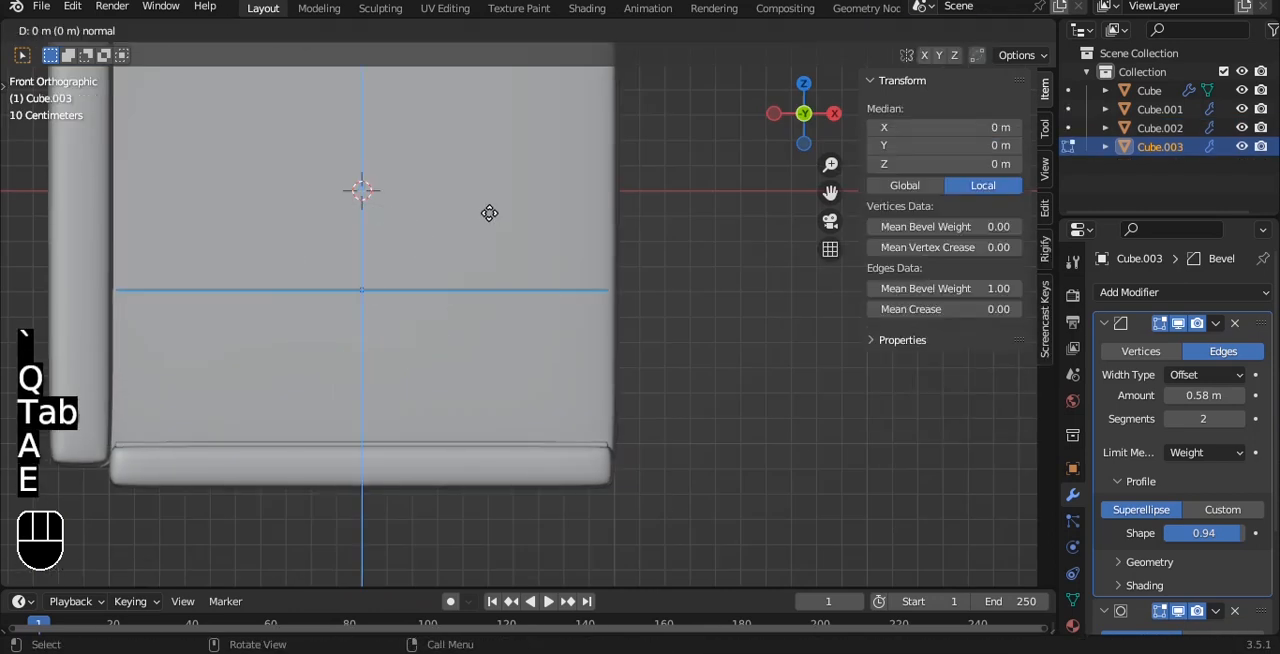
click(489, 232)
Set the mean bevel weight of all the raised plank's edges to 1.00.
key(Tab)
key(Tab)
key(a)
key(a)
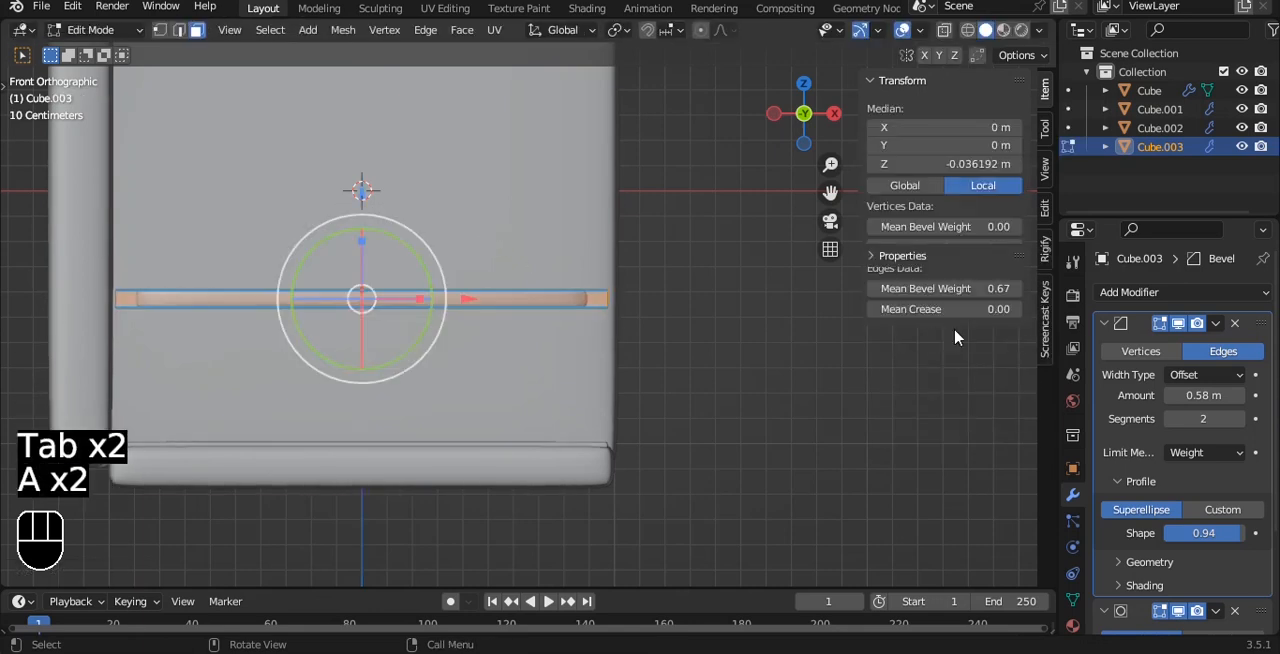
alt+drag(700, 215, 663, 317)
alt+drag(530, 235, 468, 258)
scroll(463, 256, up, 2)
Shorten the raised plank along X to about 0.78 m and rotate it a quarter turn about the Z axis.
key(s)
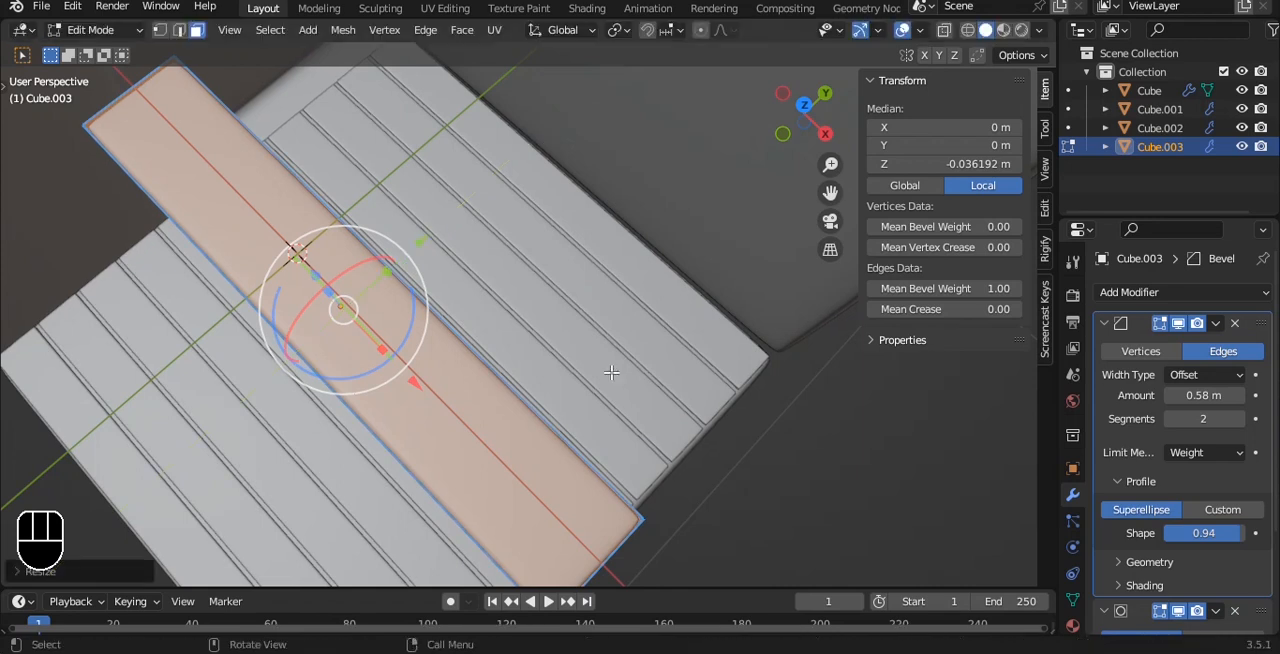
key(x)
click(457, 315)
scroll(457, 315, down, 3)
key(r)
key(z)
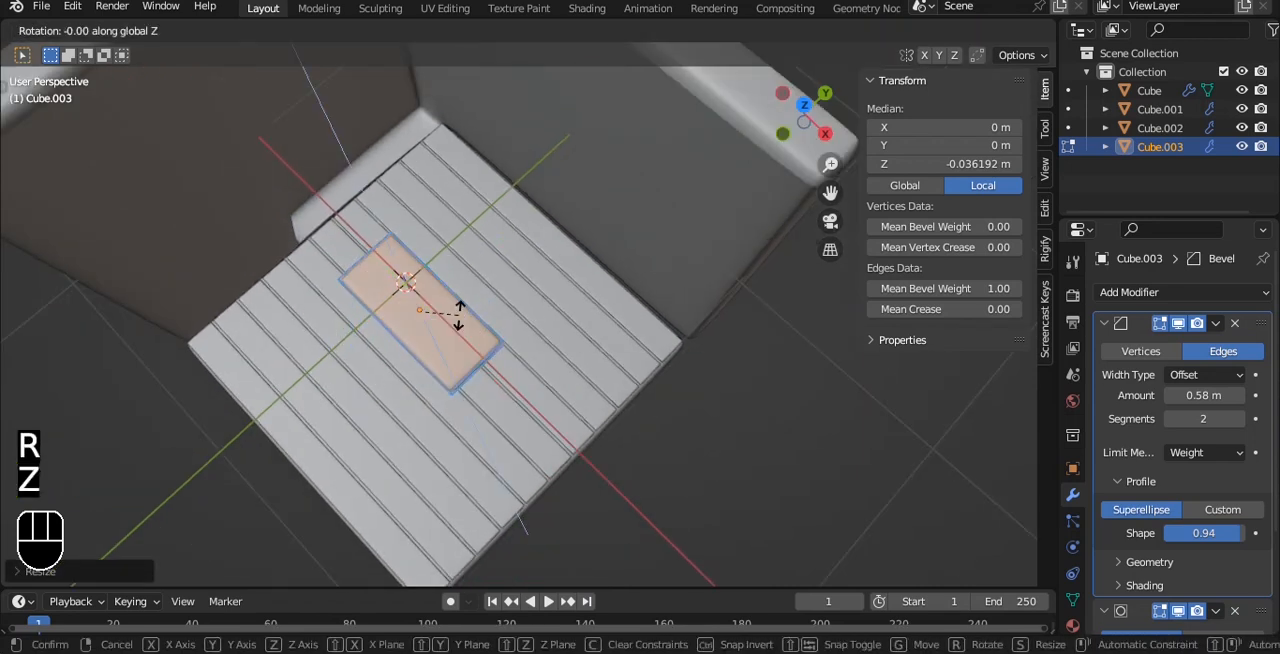
click(459, 315)
Move the plank in plan to about X -1.046 m, Y 0.663 m, over the side wall's recess.
key(Tab)
key(grave)
alt+drag(449, 246, 551, 211)
click(466, 186)
key(g)
key(alt+z)
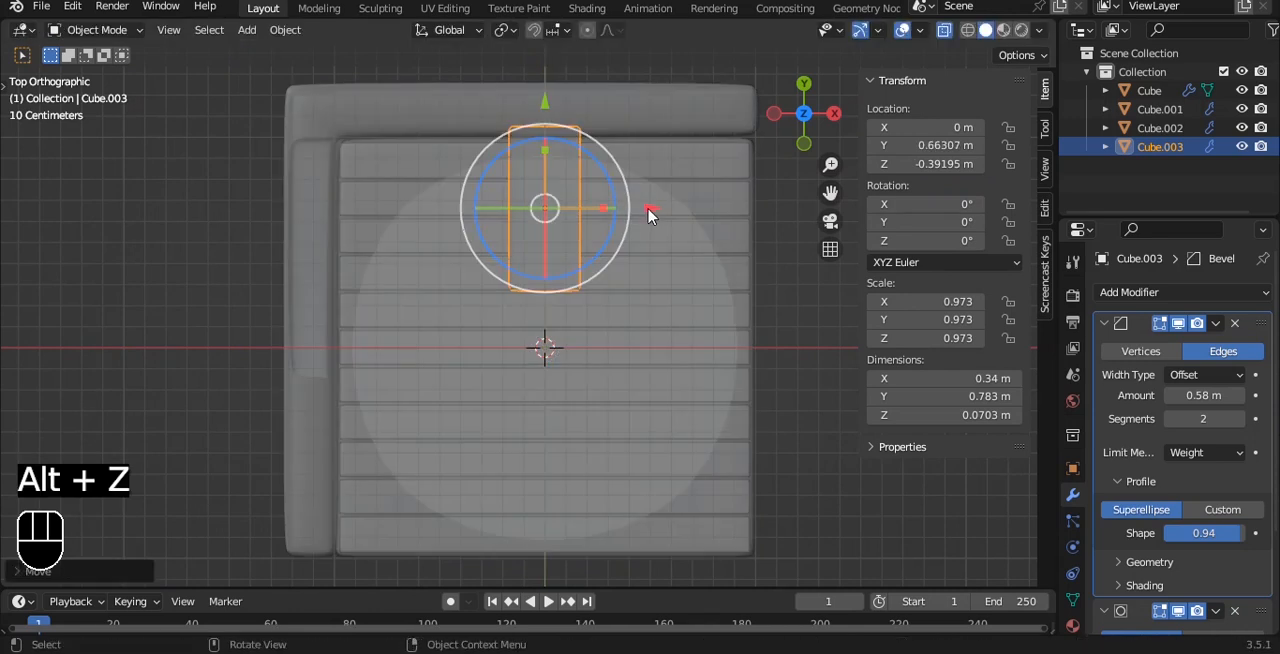
drag(397, 219, 419, 217)
alt+shift+drag(395, 203, 445, 216)
scroll(437, 217, up, 3)
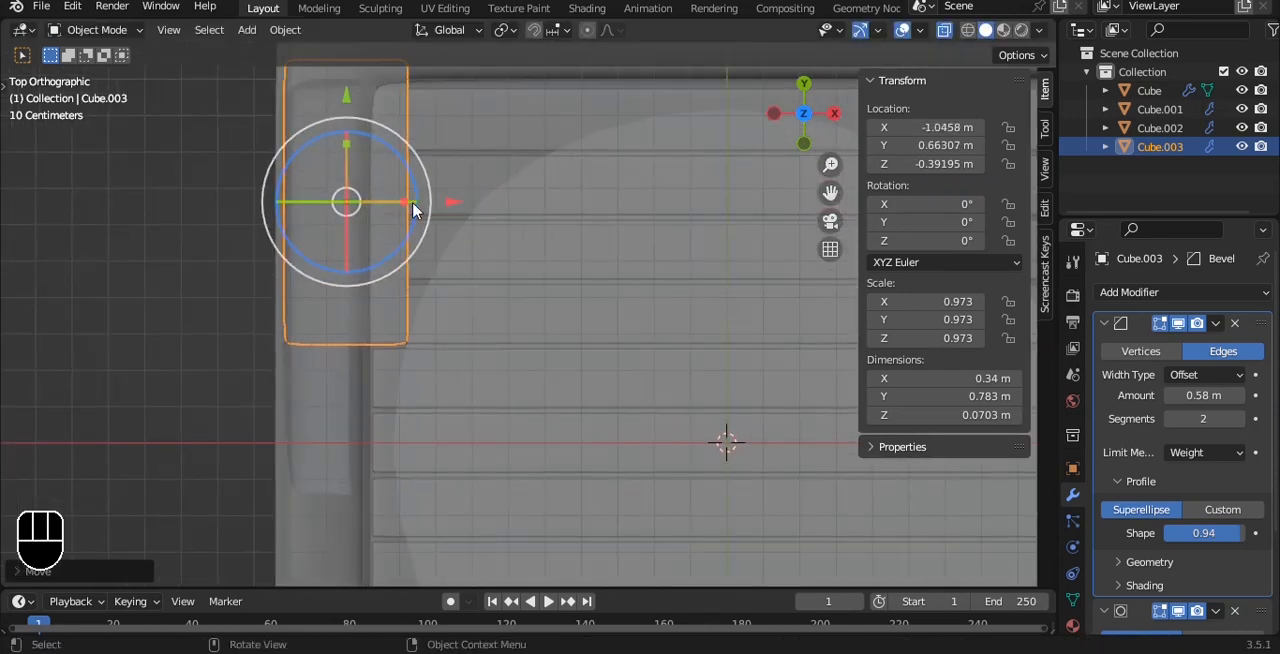
Narrow the plank to the recess's depth and shift its whole mesh about 0.03 m toward the front.
key(Tab)
drag(528, 281, 457, 255)
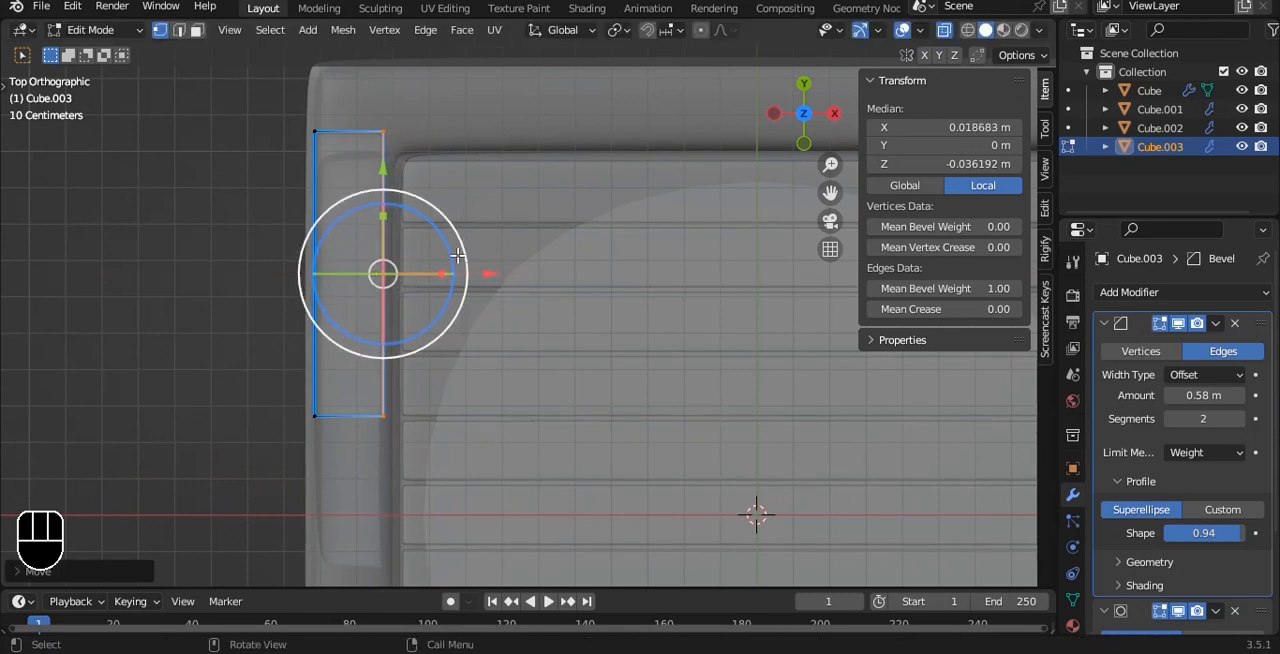
drag(344, 171, 345, 183)
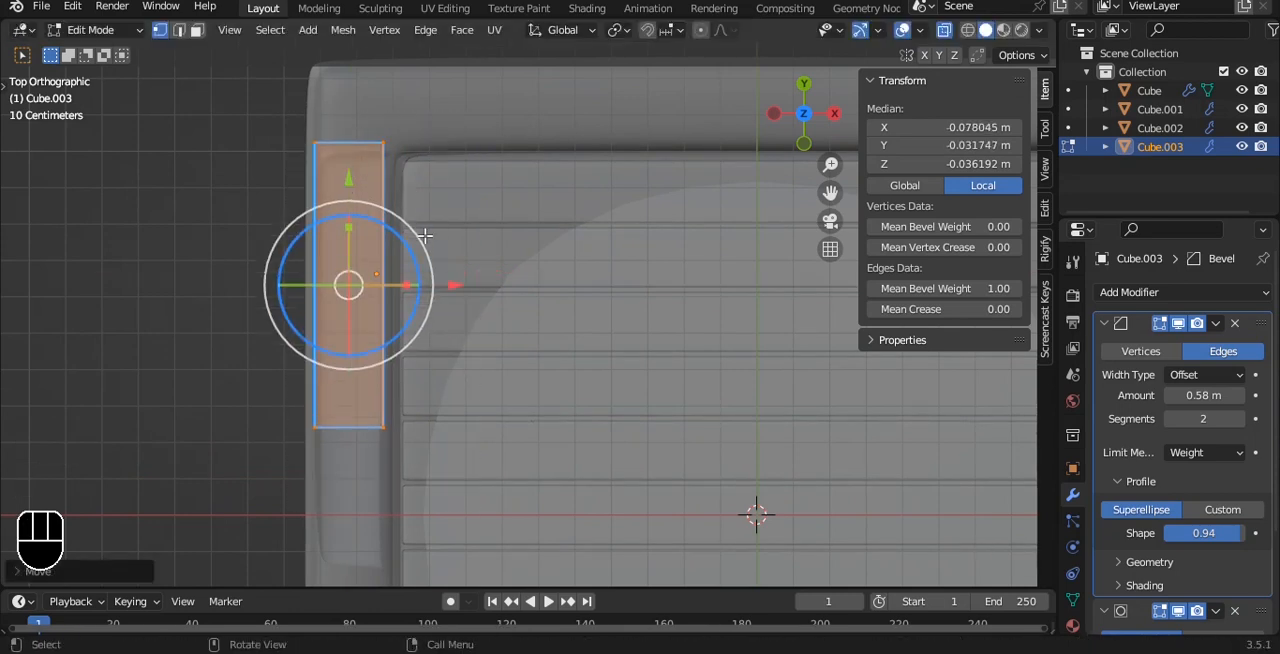
Move the plank's front end vertices to about local Y -0.857 m to lengthen it into a shelf along the recess.
key(alt+z)
middle_drag(459, 176, 400, 86)
key(alt+z)
drag(234, 234, 392, 396)
key(grave)
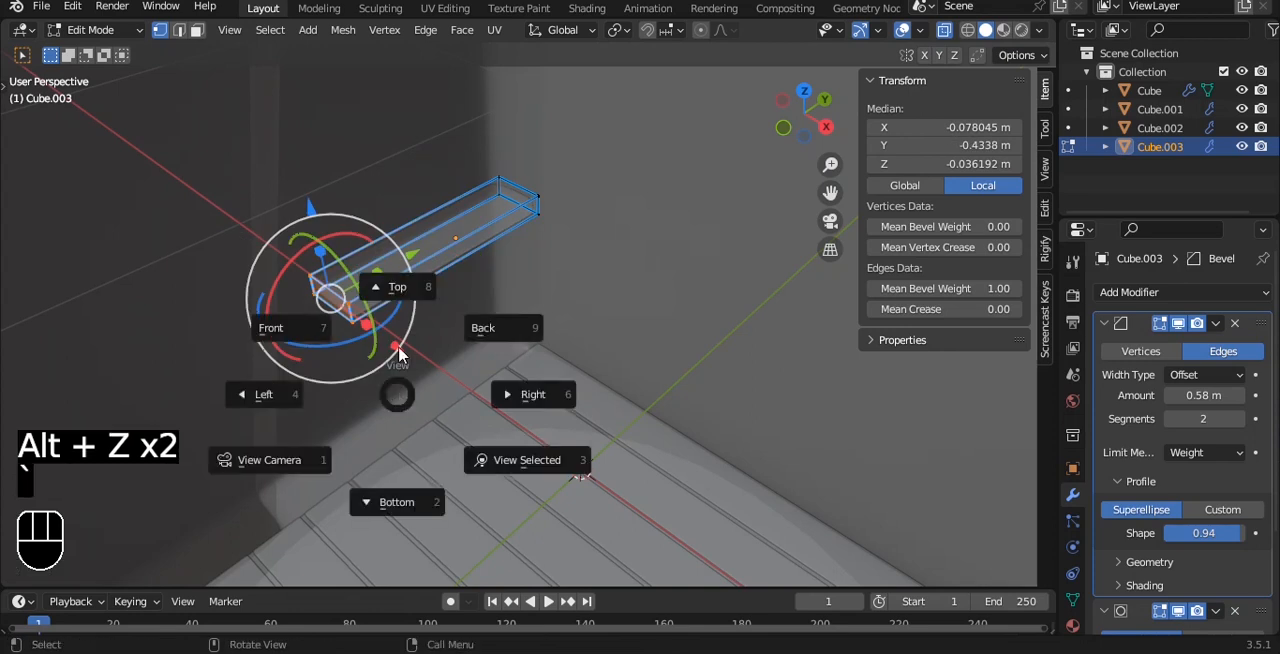
click(400, 298)
alt+shift+drag(346, 310, 352, 364)
key(Tab)
key(alt+z)
Check the lengthened shelf's fit in the side wall's recess from the front and top views.
click(700, 377)
alt+middle_drag(700, 377, 515, 290)
alt+middle_drag(515, 290, 531, 251)
click(543, 217)
key(grave)
click(403, 166)
key(Tab)
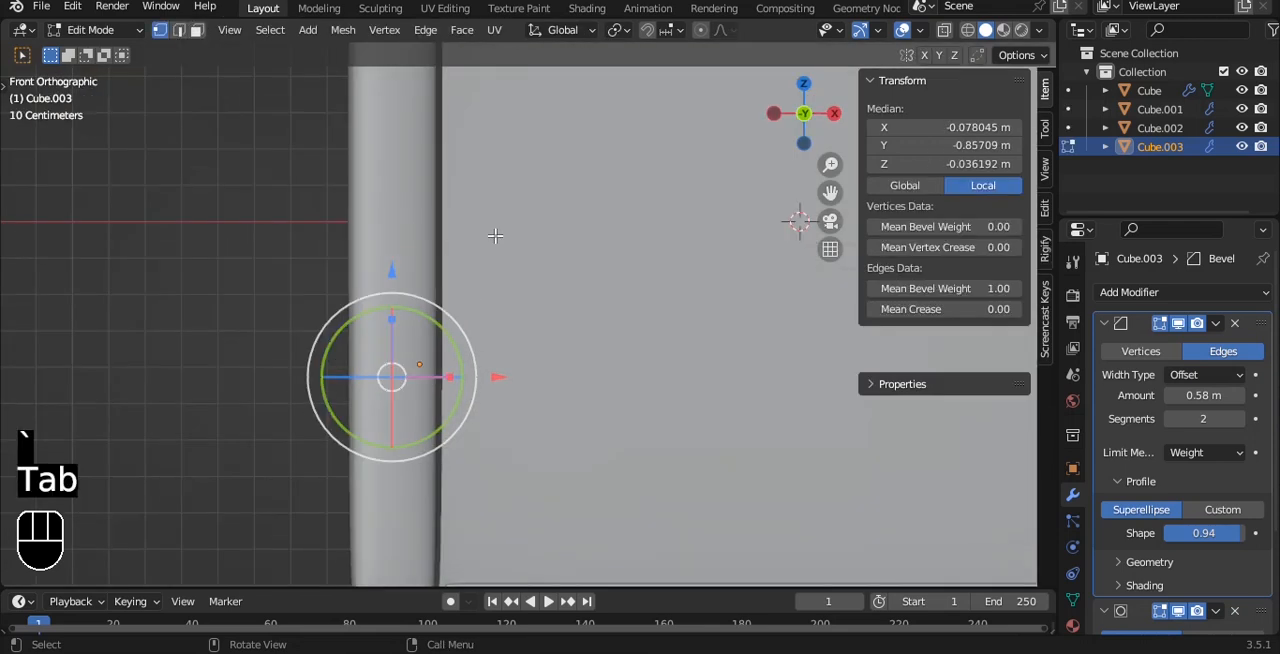
key(alt+z)
key(a)
scroll(486, 274, down, 3)
key(a)
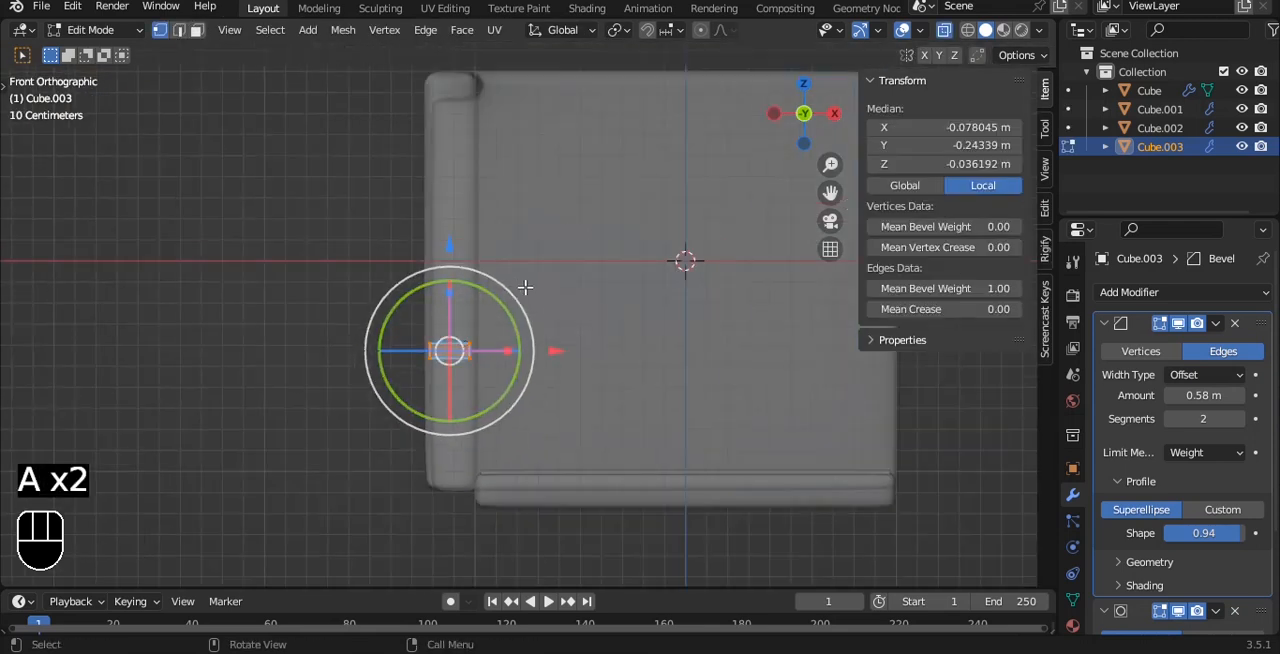
alt+middle_drag(525, 287, 466, 424)
key(grave)
click(466, 322)
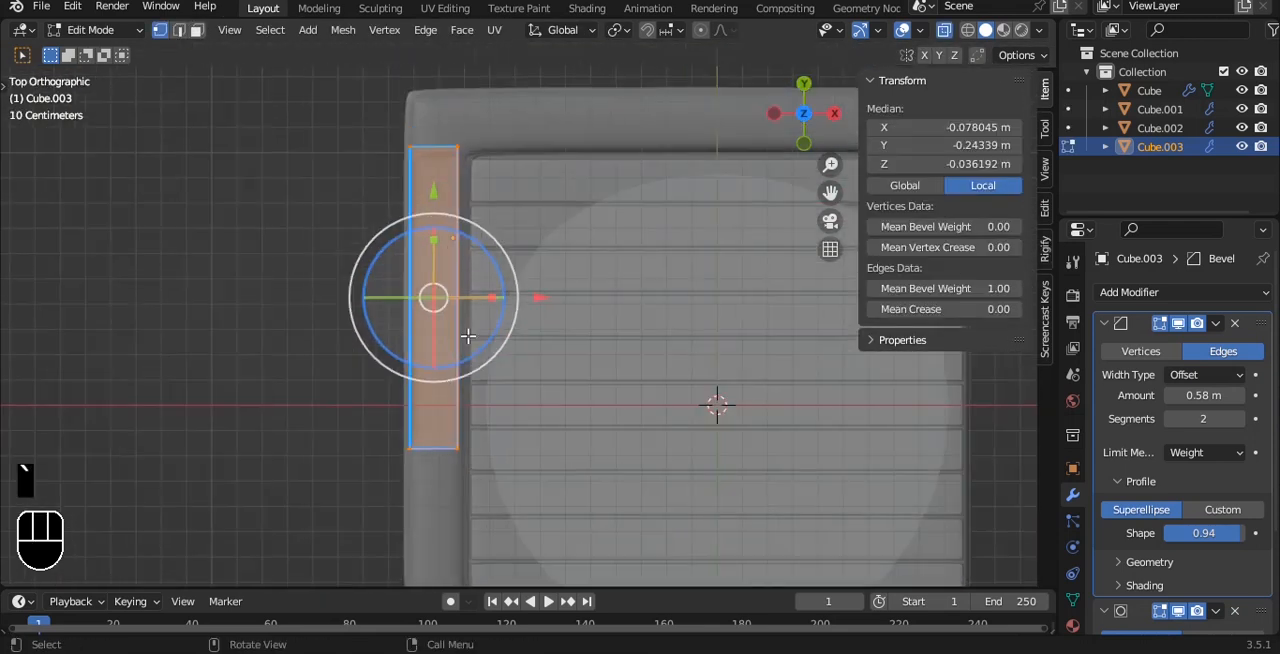
Leave mesh editing and set the shelf's origin to its geometry.
scroll(468, 336, up, 1)
key(Tab)
key(alt+z)
middle_drag(468, 336, 540, 277)
key(q)
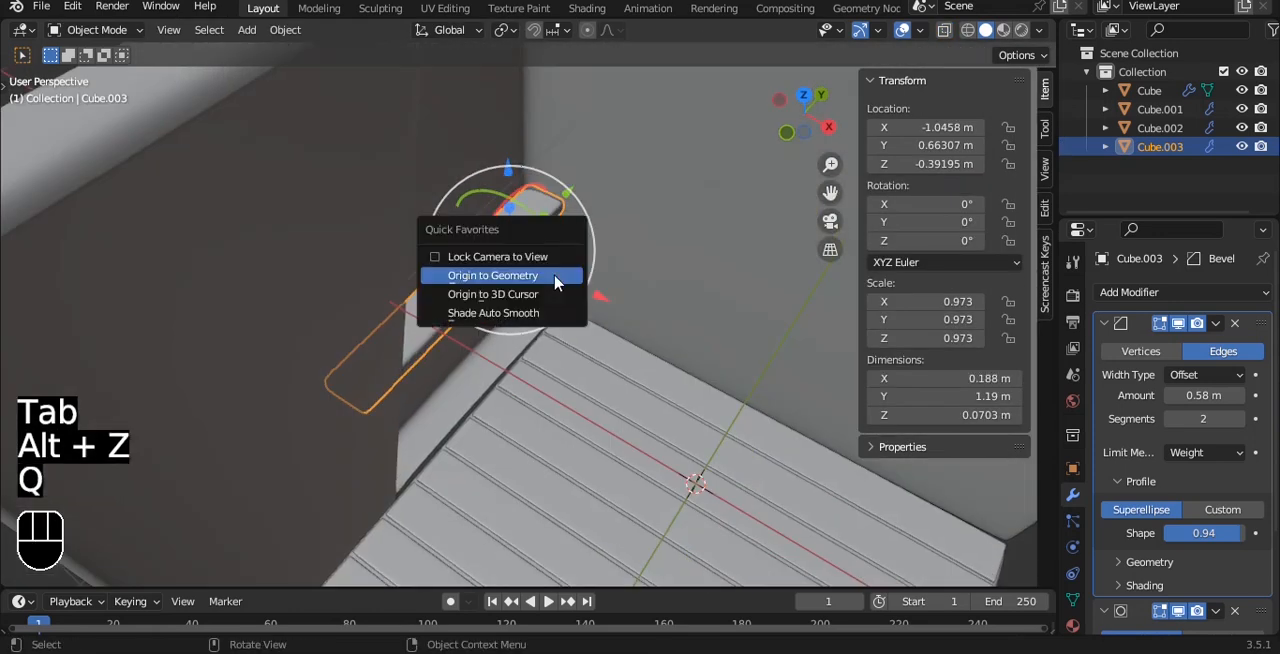
click(540, 277)
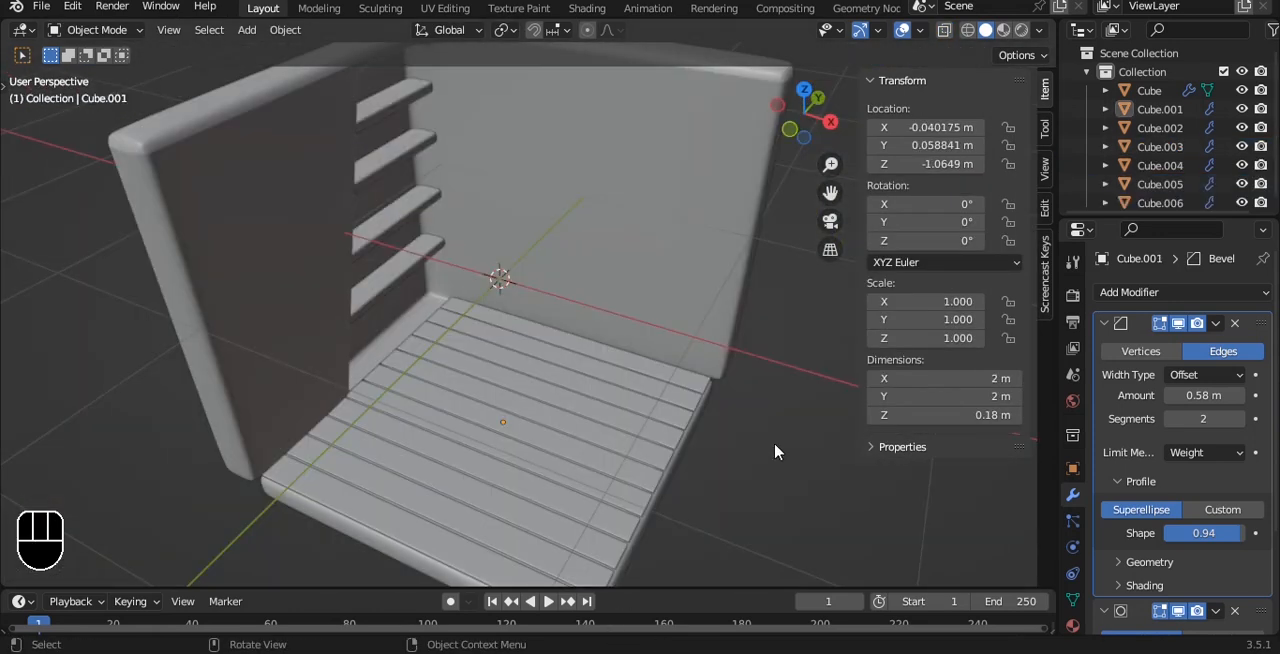
scroll(642, 334, up, 3)
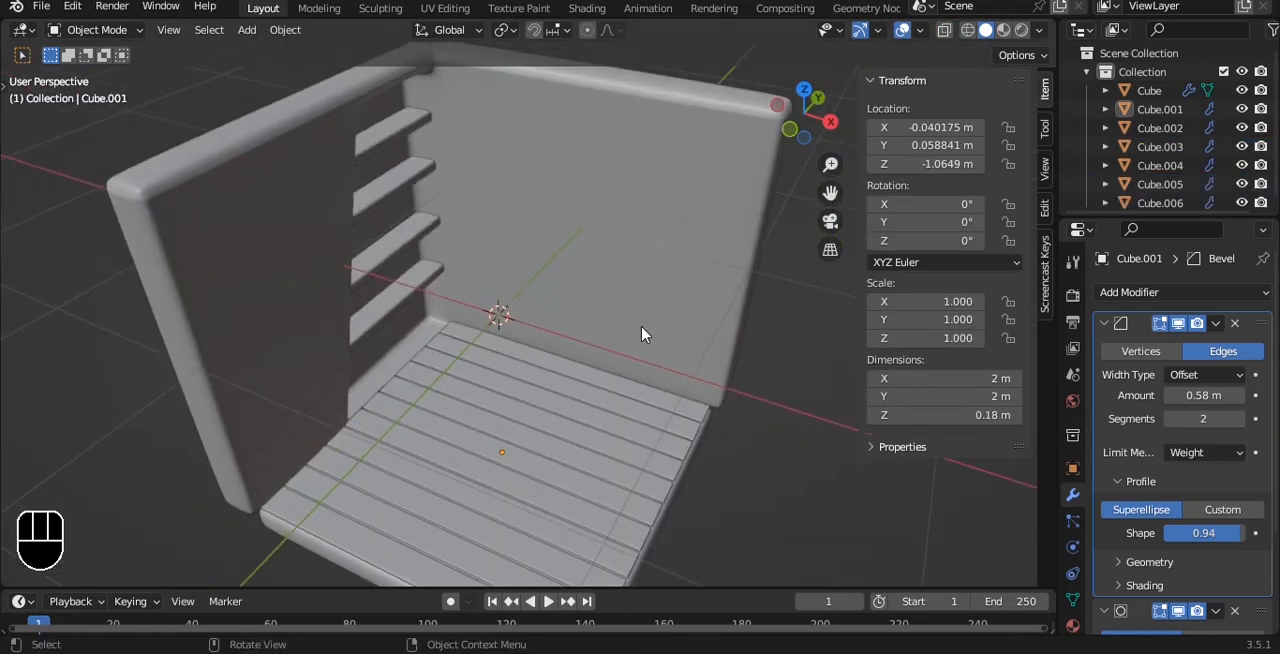
Add a cube at the 3D cursor and flatten it along Y to about 0.2 m thick.
key(shift+a)
mouse_move(617, 277)
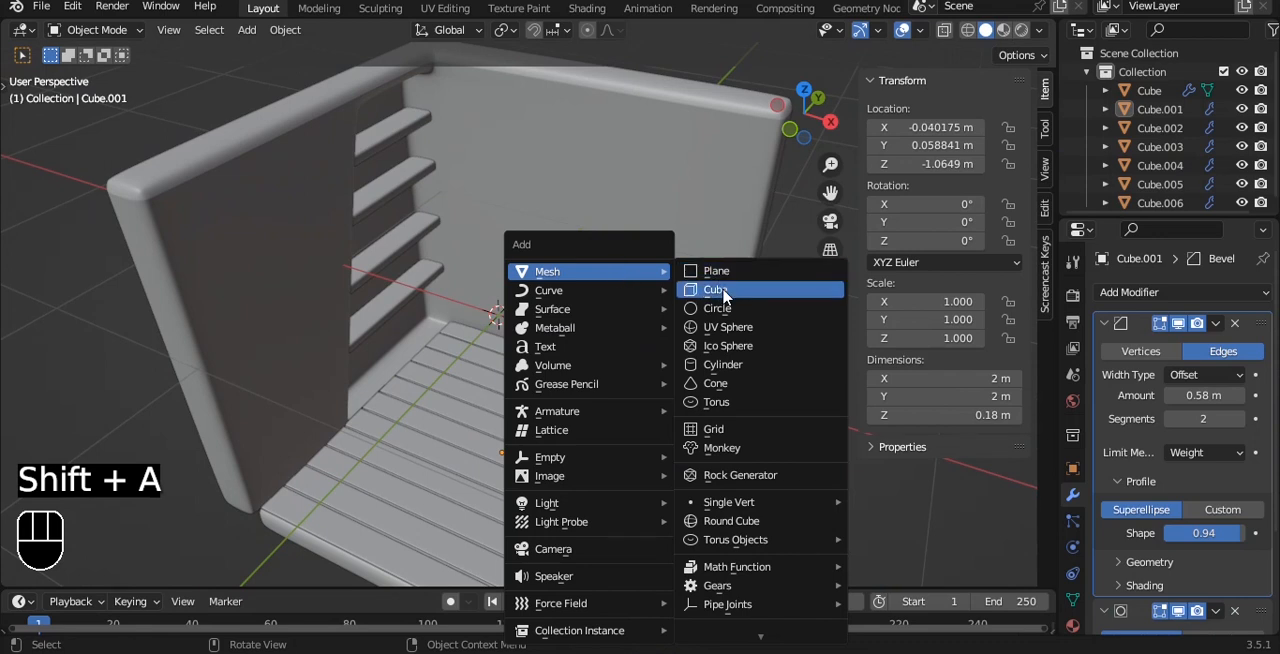
mouse_move(656, 283)
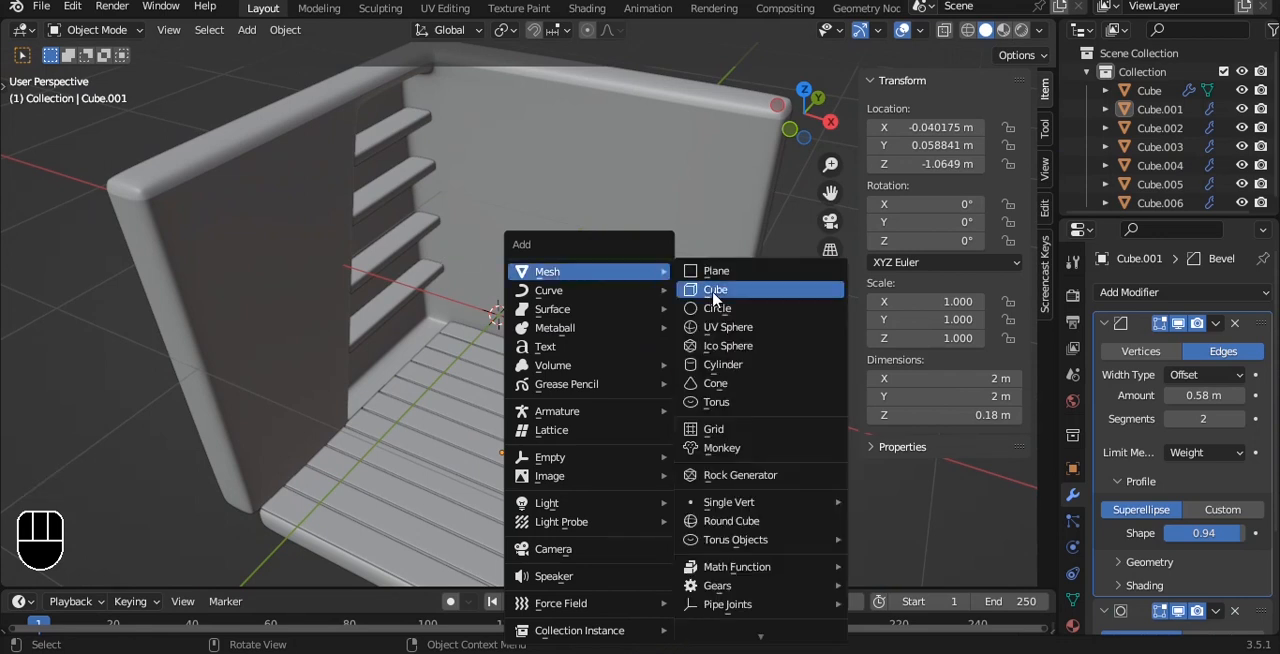
click(712, 289)
key(s)
key(y)
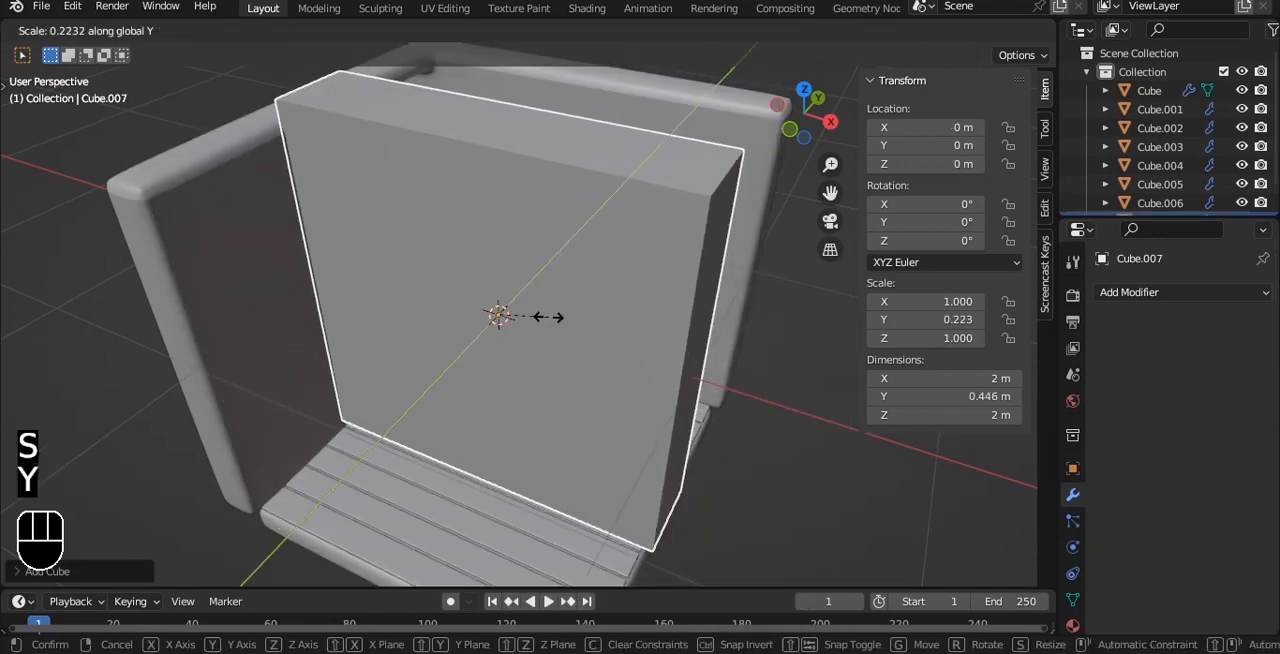
click(520, 304)
Shrink the slab uniformly to about 0.55 m square and thicken it along Y.
key(s)
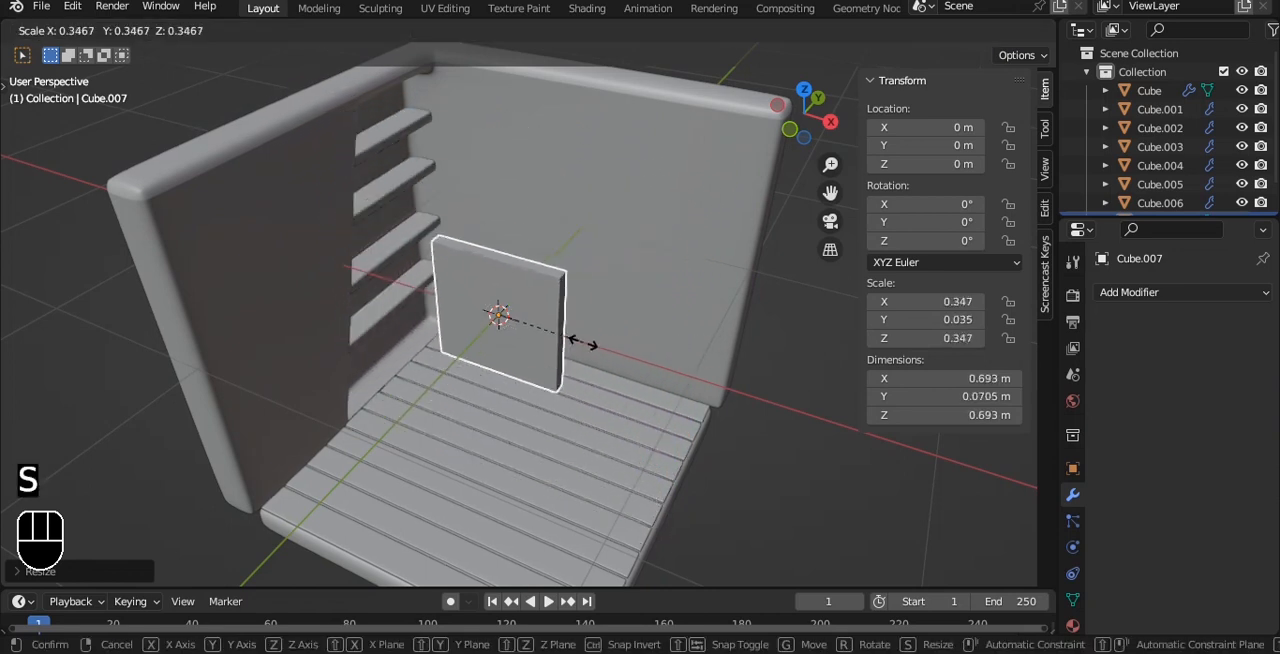
click(567, 328)
scroll(604, 286, up, 7)
key(s)
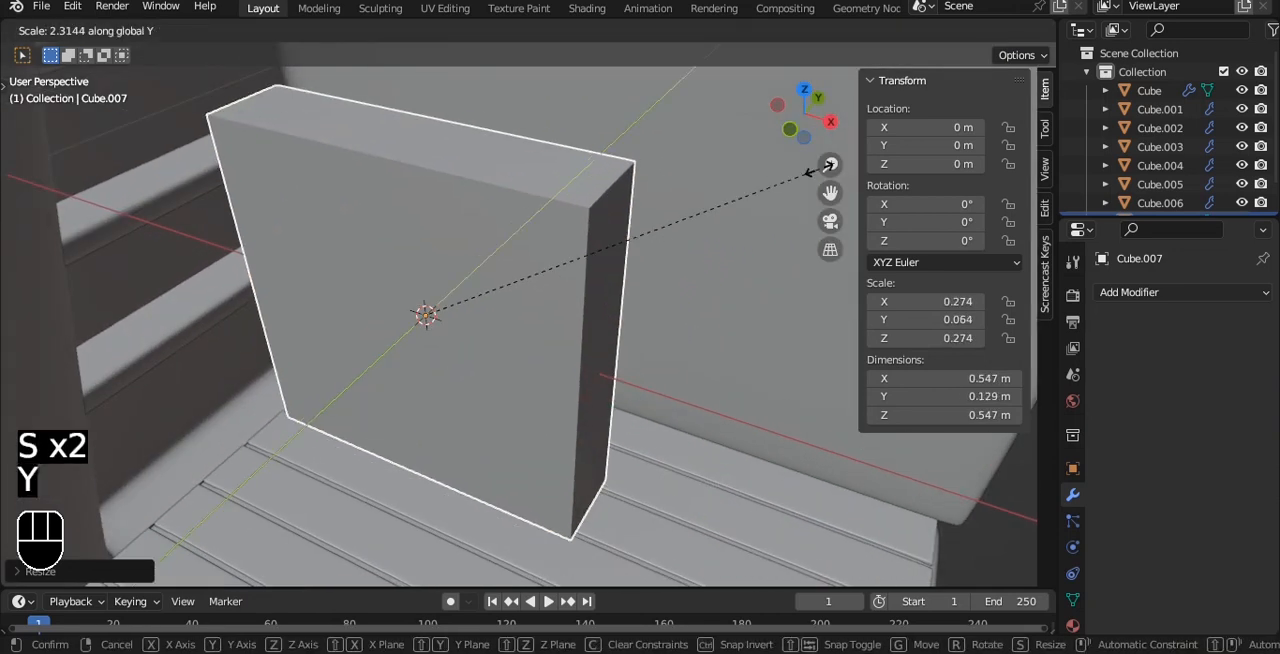
click(893, 200)
Scale the block down to about 0.29 m tall and narrow it along X to about 0.20 m for a book.
key(grave)
click(749, 358)
key(s)
click(669, 230)
alt+shift+drag(669, 230, 519, 422)
key(s)
key(x)
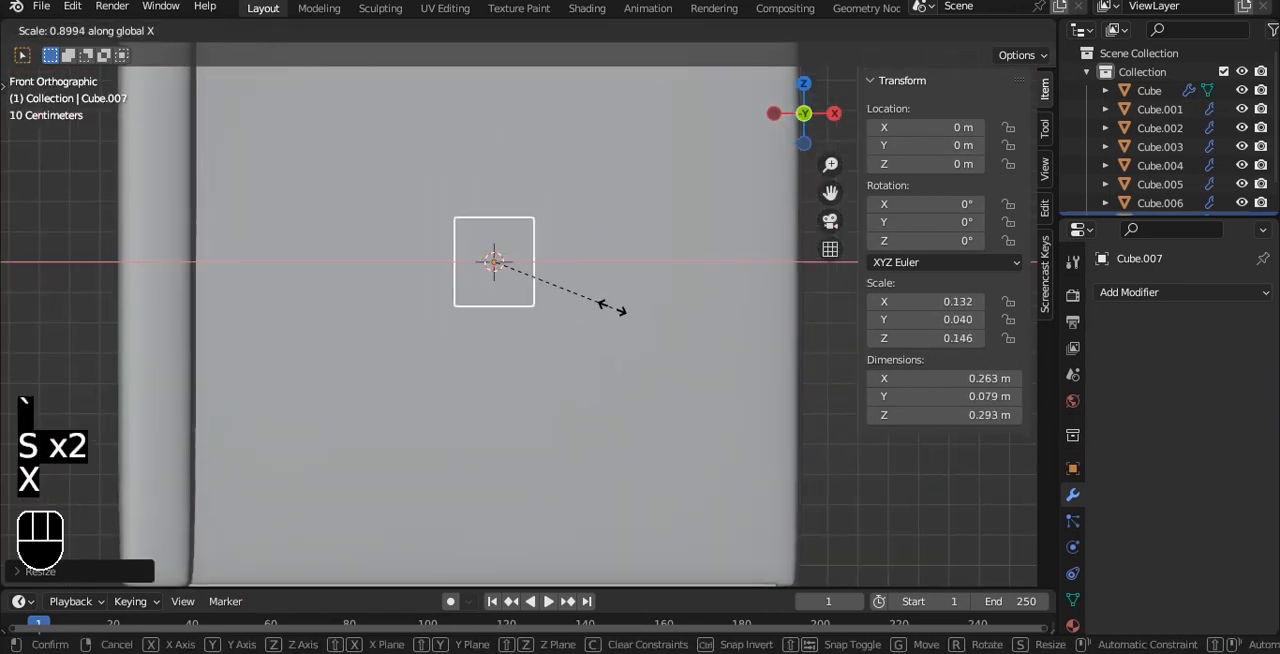
click(585, 291)
alt+drag(585, 291, 545, 365)
Select the block's top, bottom and outer +X side faces and try to inset them together.
scroll(512, 321, up, 3)
key(Tab)
key(3)
shift+click(451, 344)
shift+click(491, 234)
key(i)
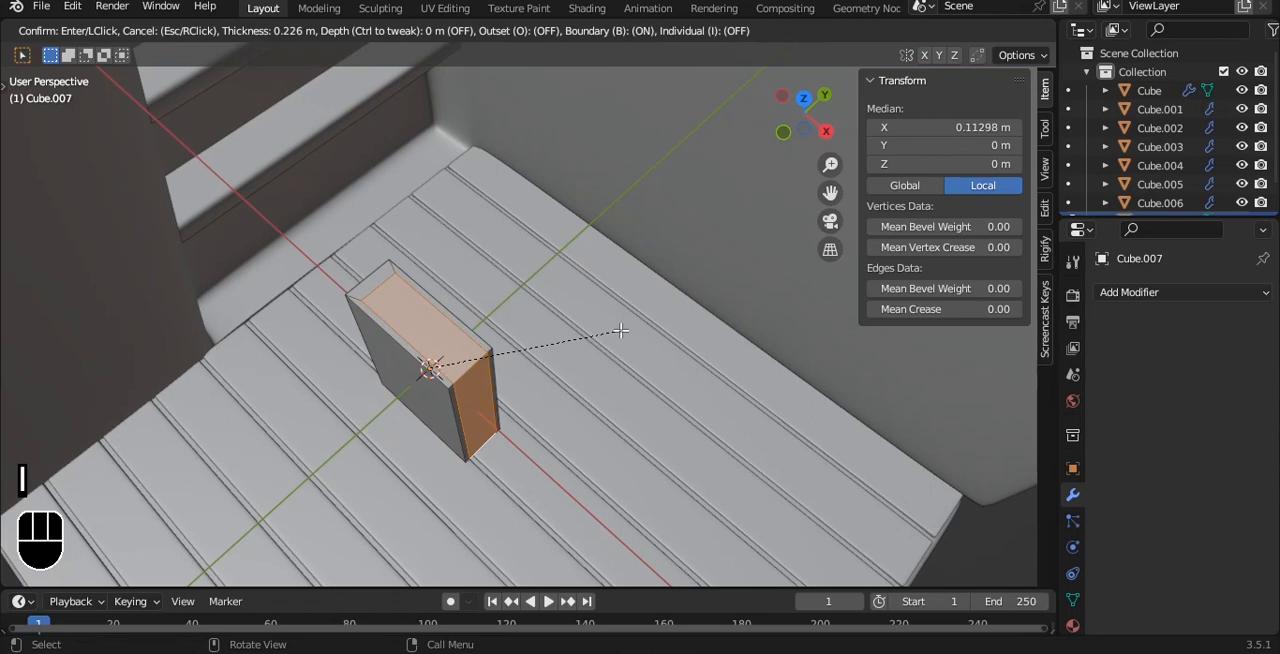
Apply the block's scale and resume editing its selected faces.
key(Tab)
key(ctrl+a)
click(620, 331)
key(Tab)
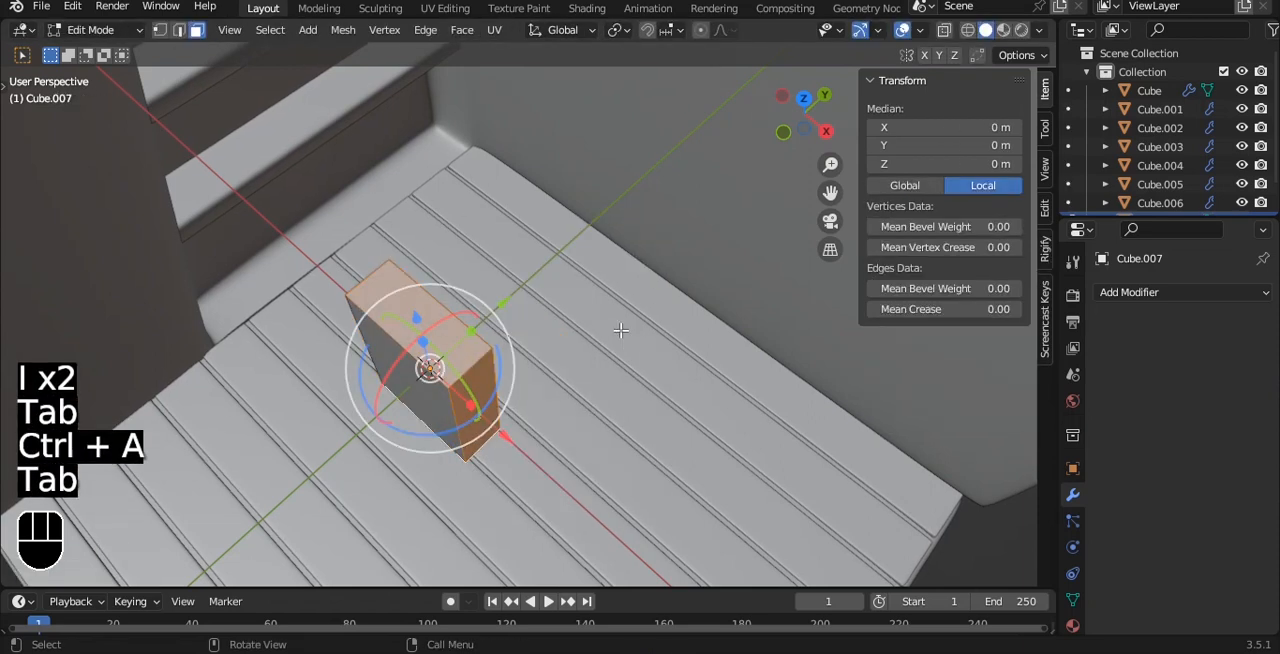
Try to inset the three selected faces and extrude them as individual faces.
key(i)
click(613, 330)
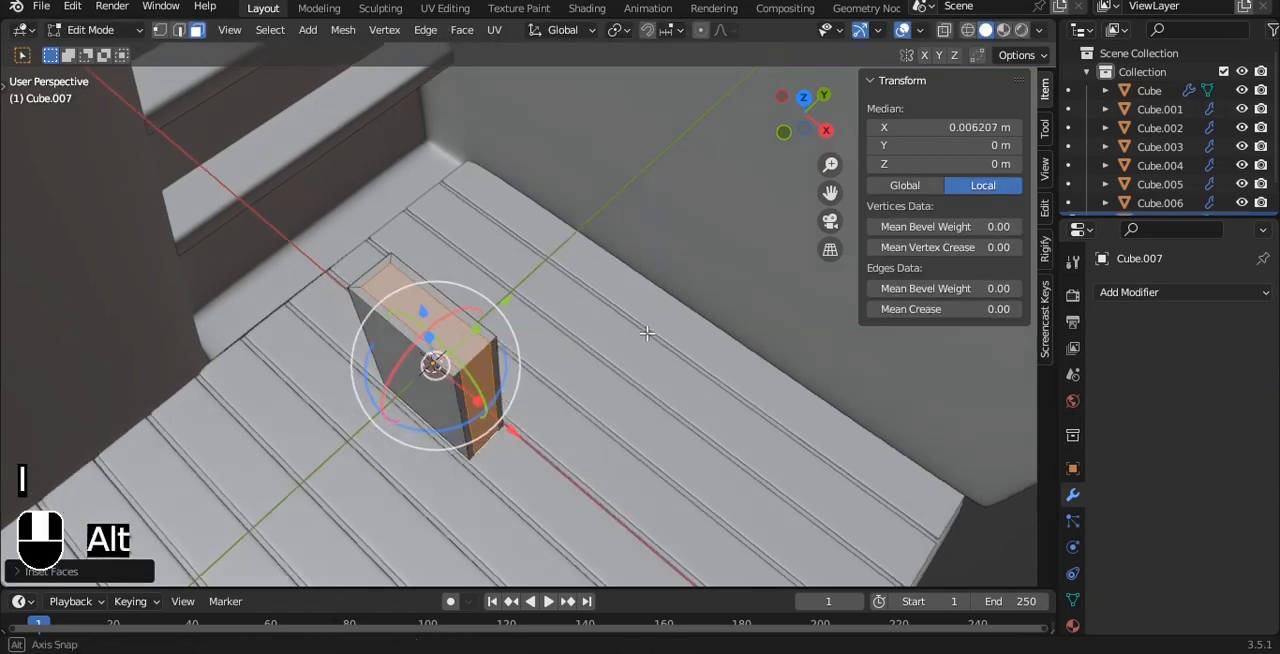
alt+drag(613, 330, 655, 308)
key(alt+e)
click(655, 336)
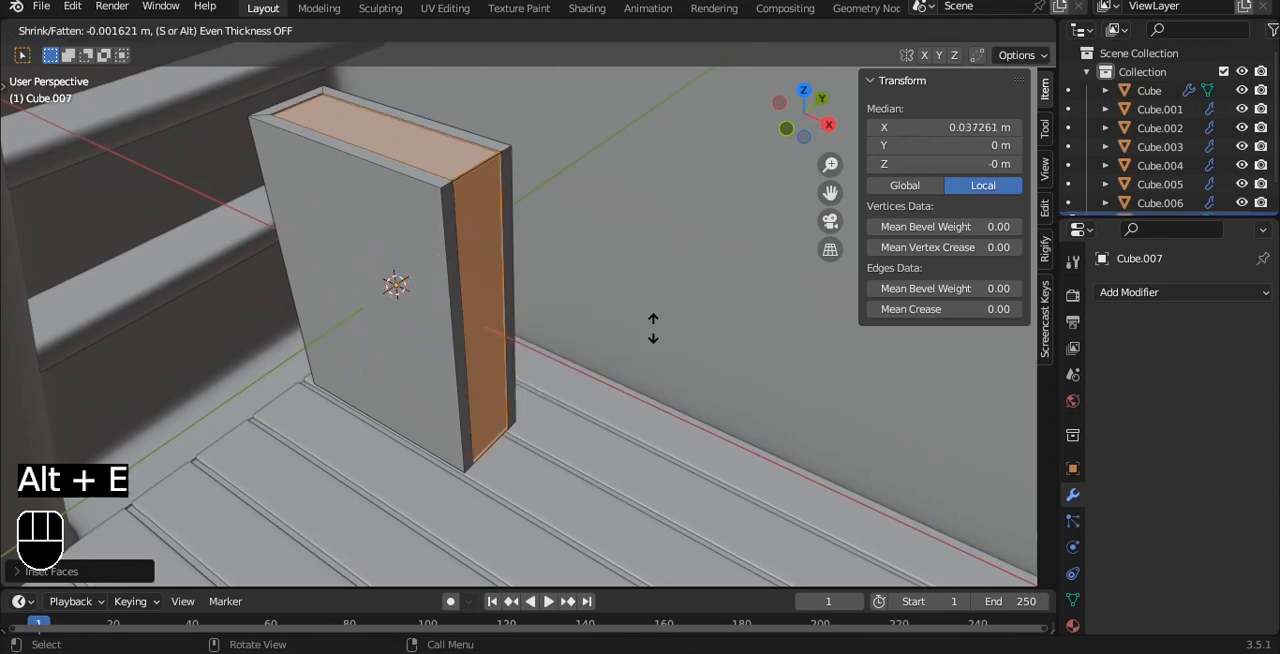
click(650, 332)
Retry the individual-face extrusion, then undo the extrusions and the inset.
key(alt+e)
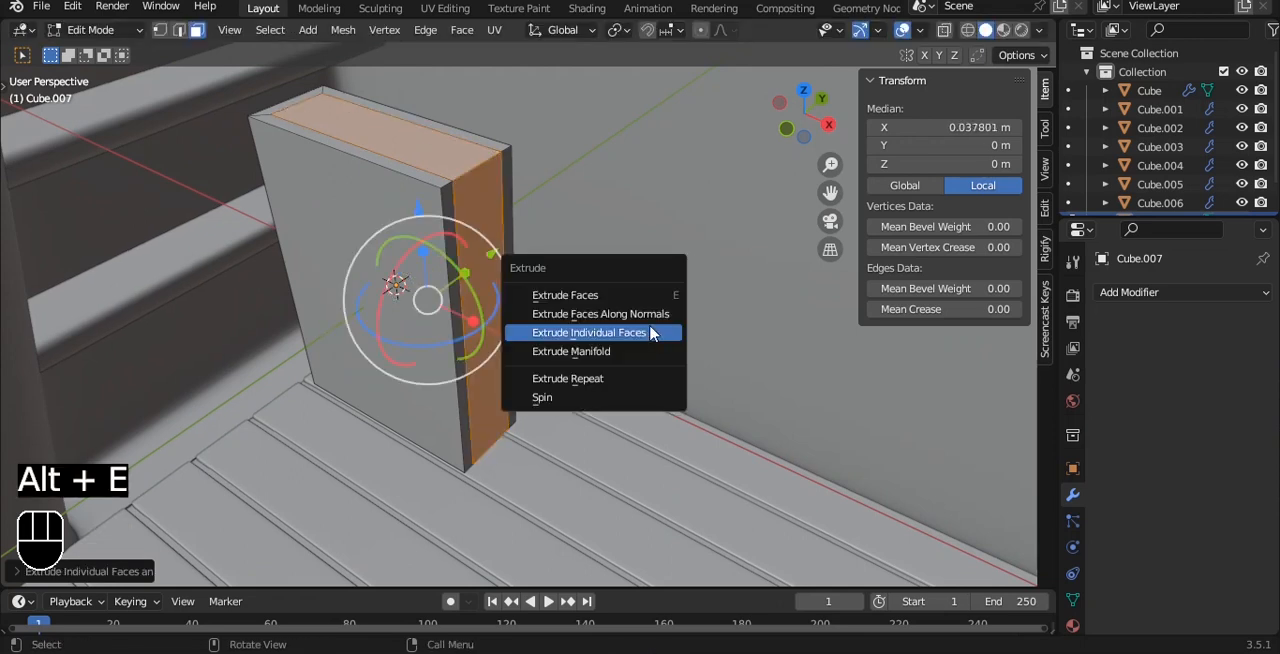
click(652, 332)
right_click(646, 326)
key(ctrl+z)
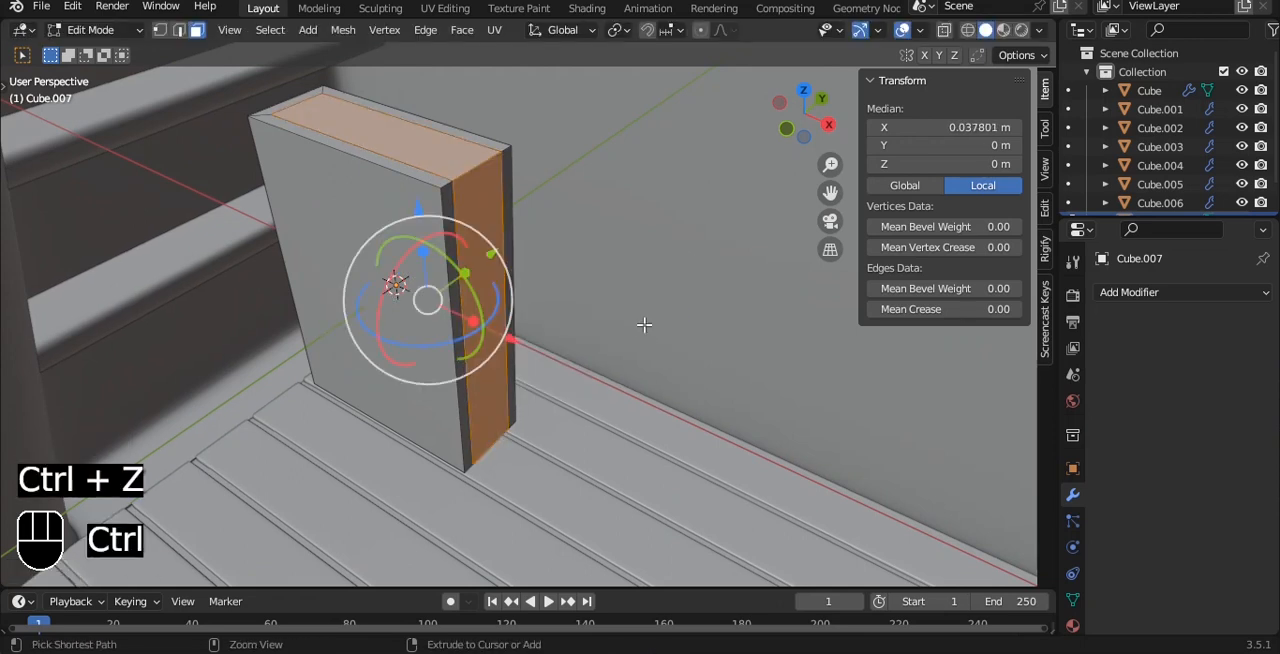
key(alt+e)
click(646, 243)
right_click(634, 251)
key(ctrl+z)
key(ctrl+z)
key(ctrl+z)
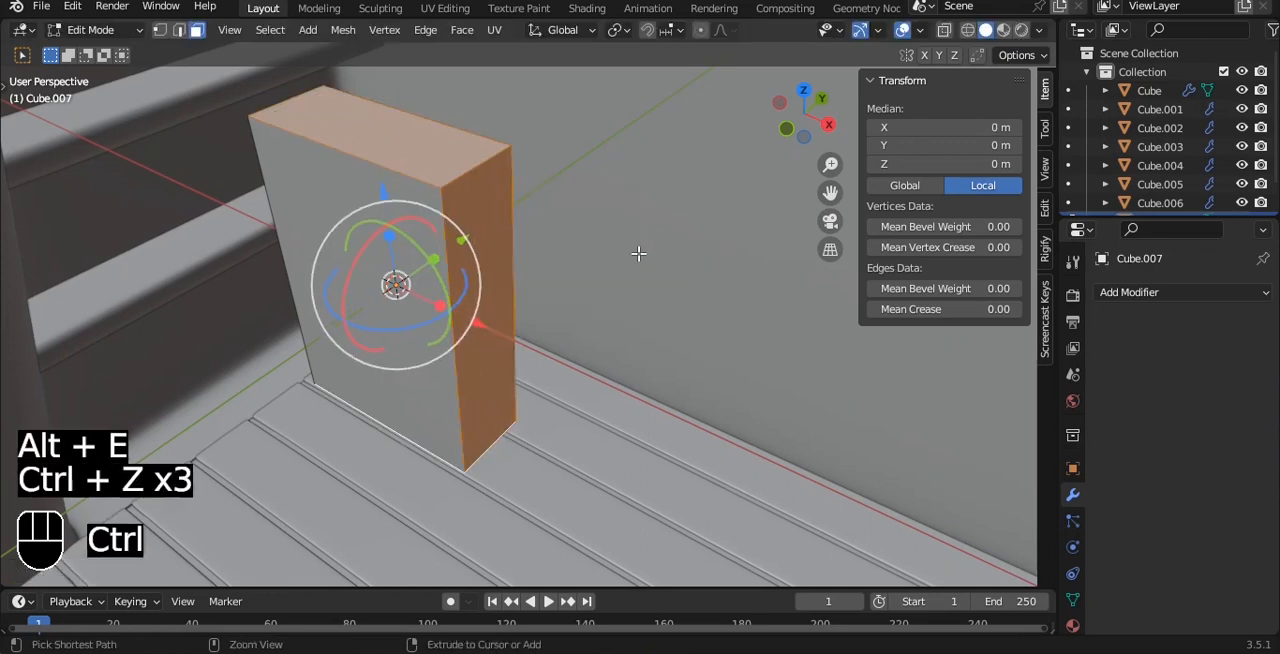
Inset the three faces by about 0.013 m and extrude them inward about 0.013 m to recess the book's pages.
key(i)
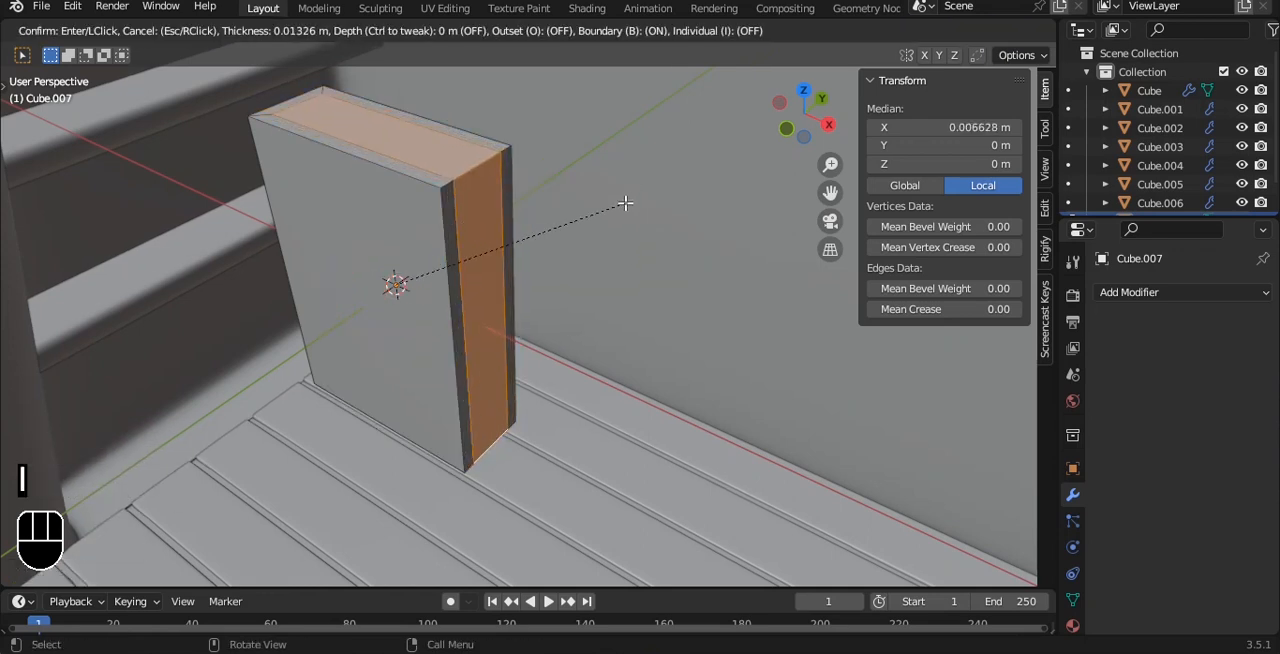
click(625, 203)
key(alt+e)
click(626, 203)
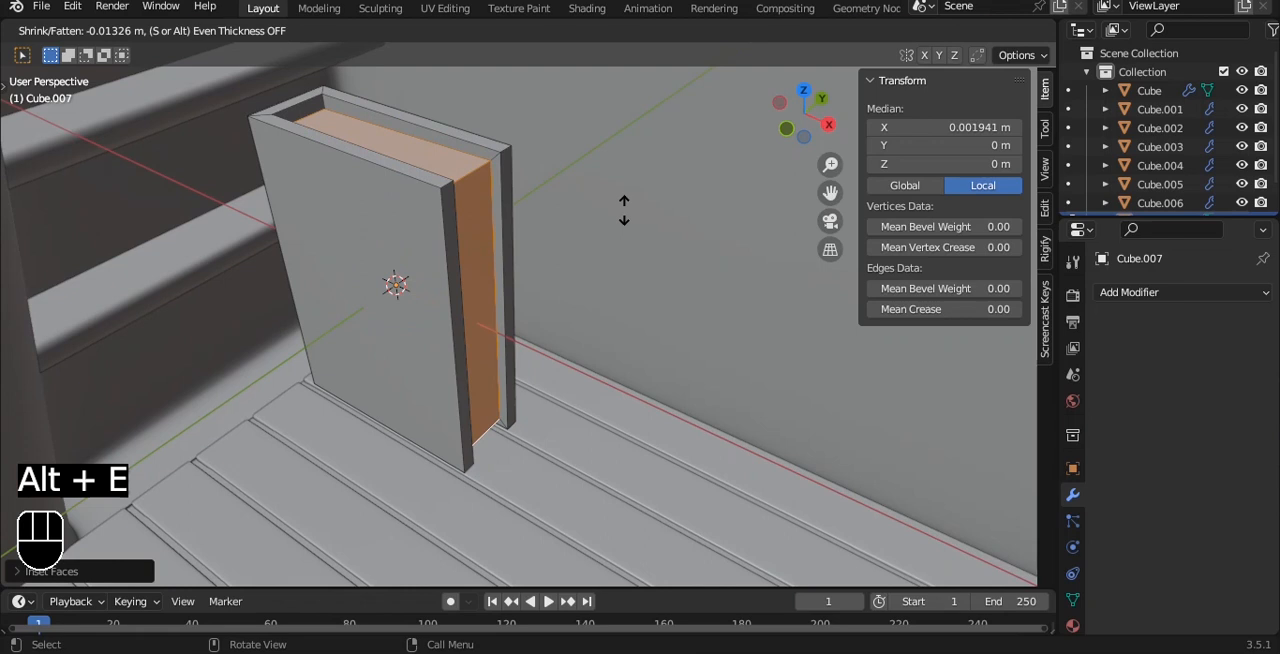
click(624, 203)
Add a Bevel modifier to the book and apply its object transform.
key(Tab)
middle_drag(463, 200, 597, 257)
key(Tab)
key(a)
key(a)
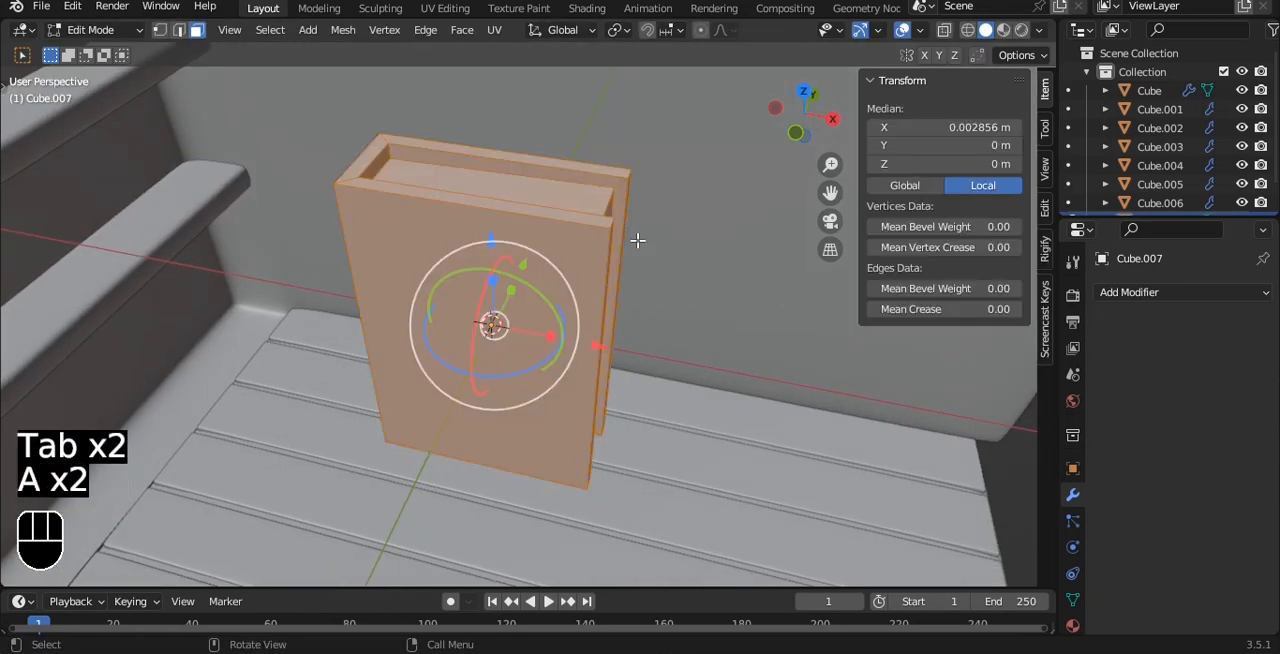
key(Tab)
click(1143, 292)
click(894, 366)
middle_drag(894, 366, 709, 305)
key(ctrl+a)
click(706, 250)
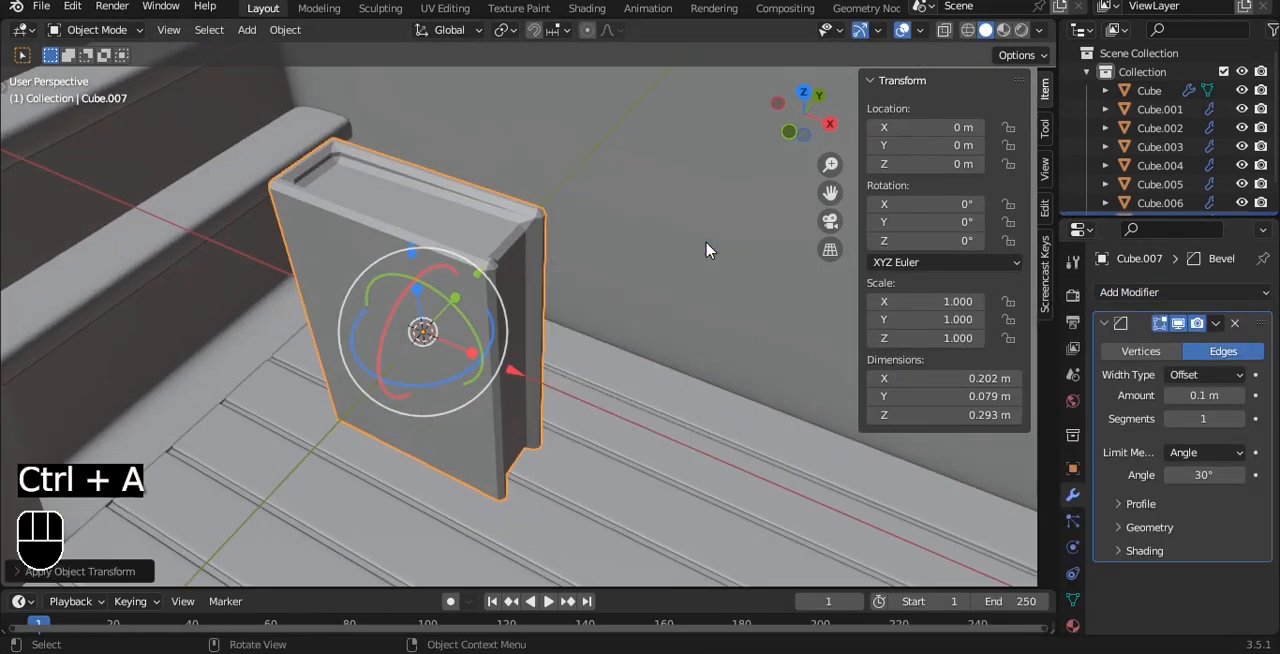
Set the book's bevel to 2 segments limited by weight and add a Subdivision modifier at viewport level 3.
click(1238, 420)
click(1205, 454)
click(1188, 516)
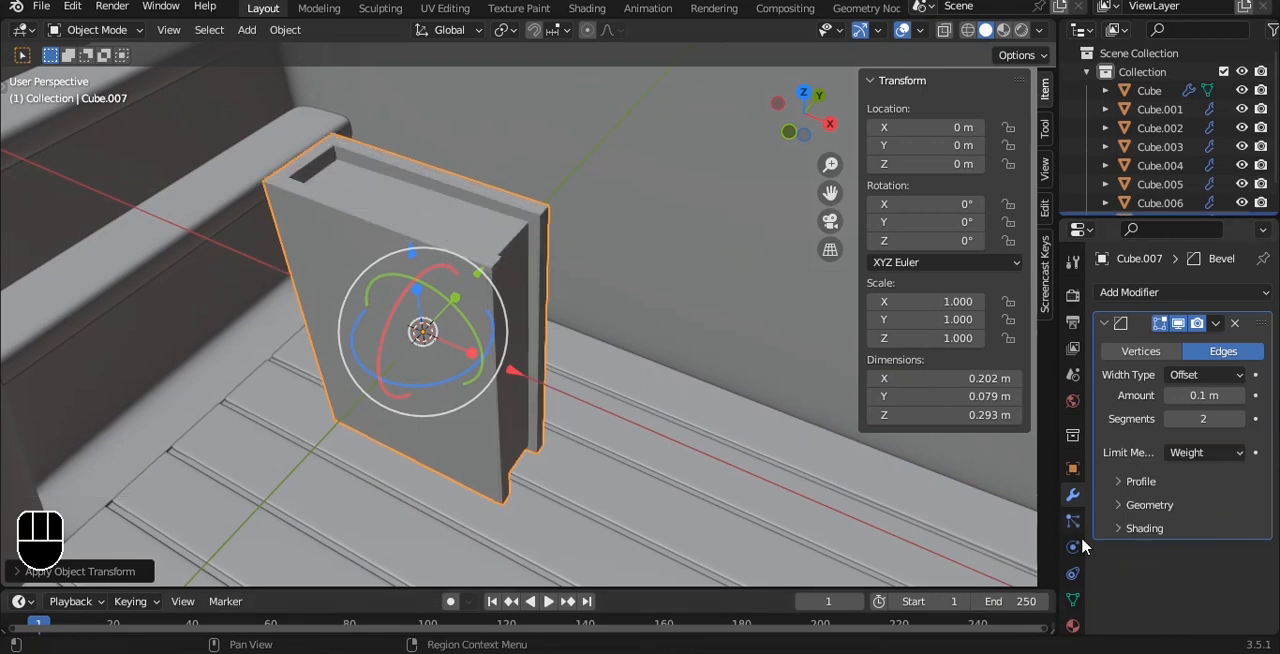
click(1105, 324)
key(ctrl+3)
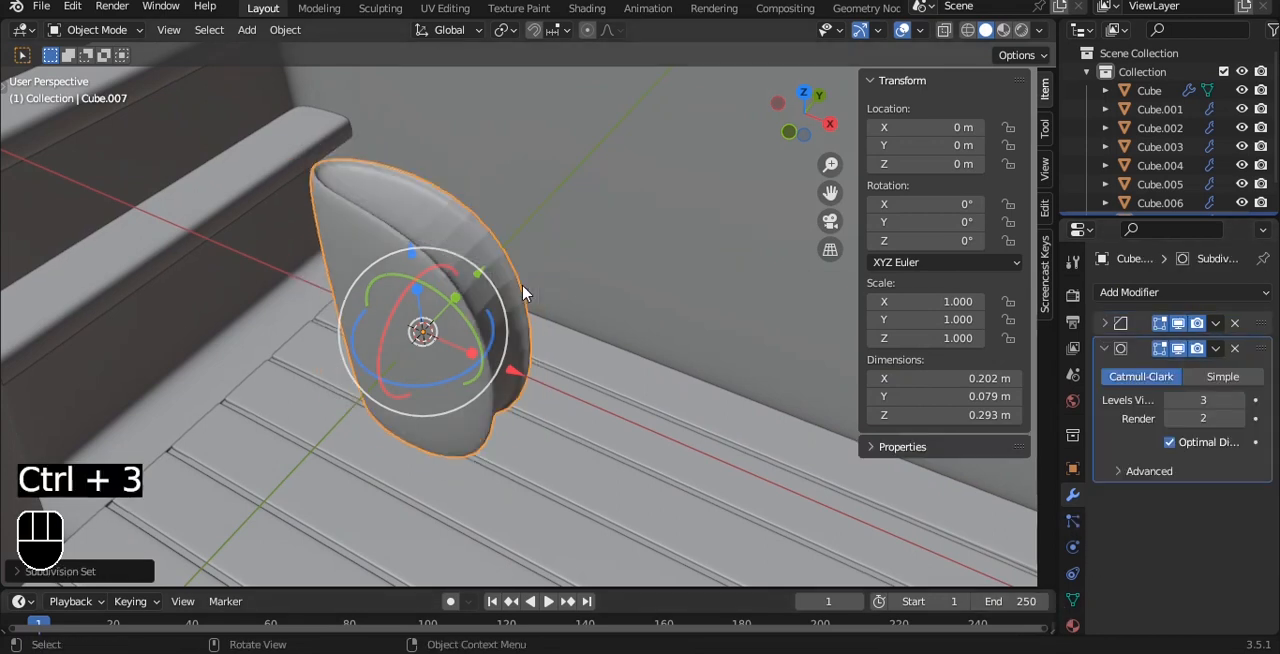
Raise the mean bevel weight of all the book's edges.
key(Tab)
drag(926, 288, 1010, 288)
key(Tab)
alt+drag(290, 215, 1003, 375)
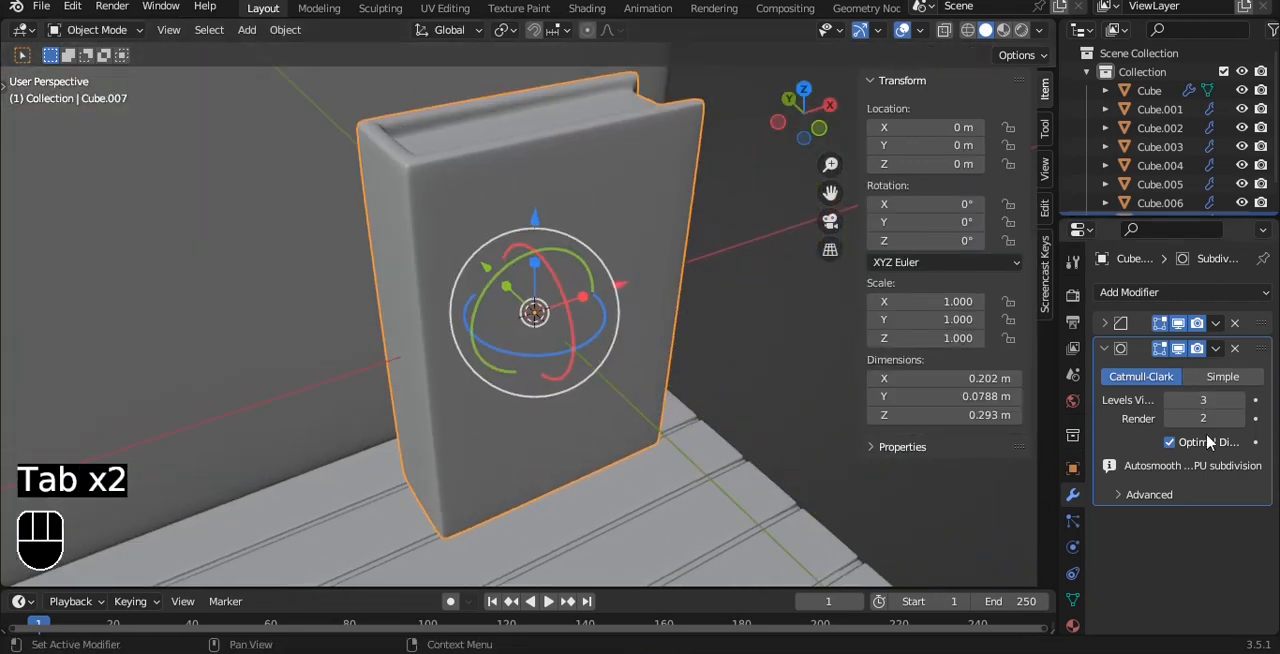
Set the profile shape of the book's Bevel modifier to 1.00.
click(1105, 348)
click(1105, 323)
click(1141, 482)
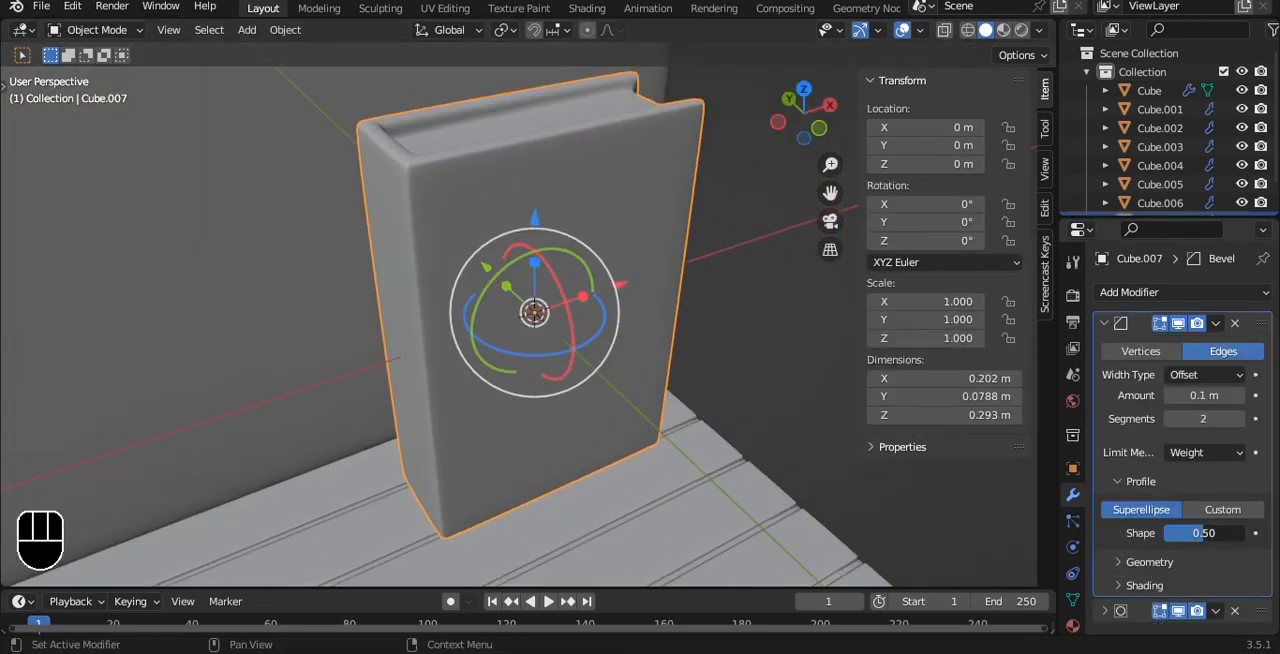
mouse_move(1244, 533)
mouse_down()
mouse_move(1172, 533)
mouse_move(1245, 533)
mouse_up()
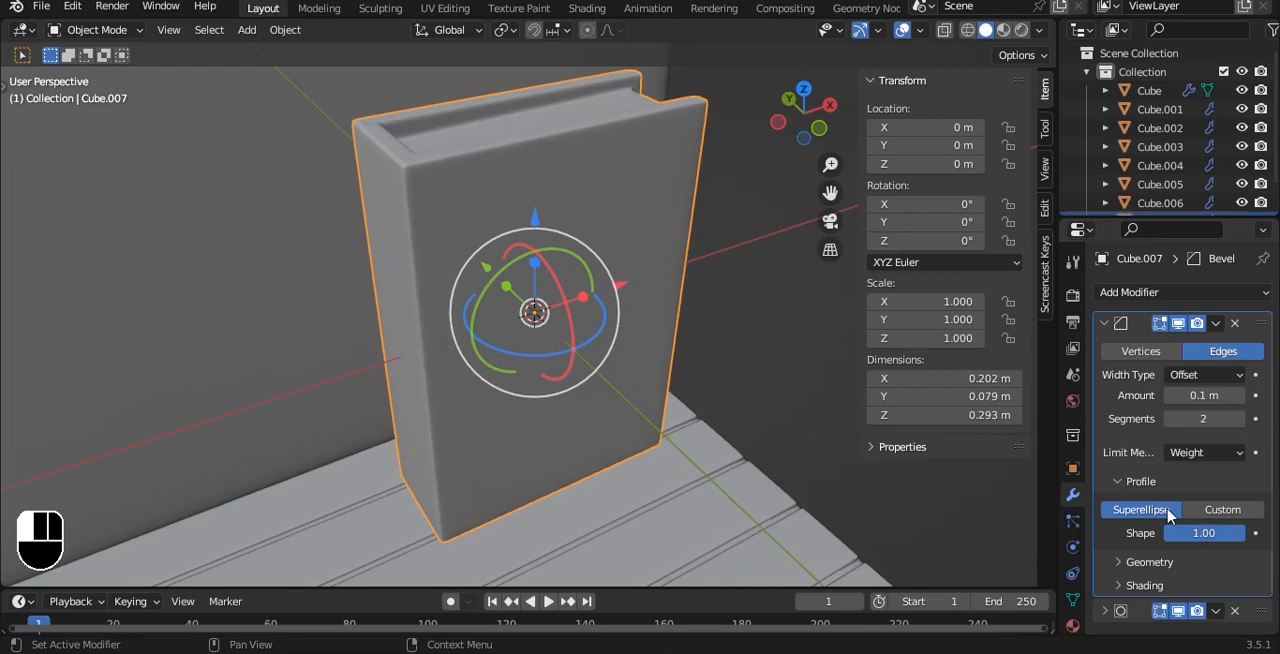
Save the room scene file.
scroll(640, 250, down, 4)
alt+drag(640, 240, 470, 235)
key(ctrl+s)
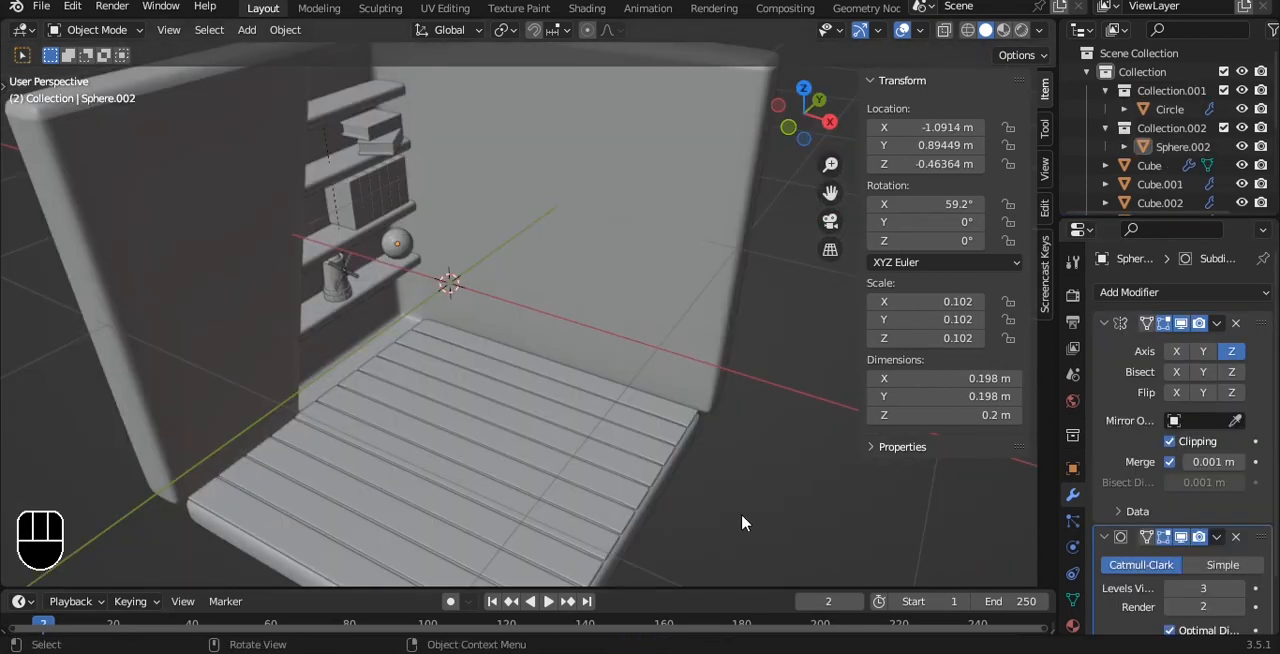
alt+drag(543, 272, 600, 300)
key(ctrl+s)
Duplicate the back wall's inner face in place and separate the copy into its own object.
click(583, 278)
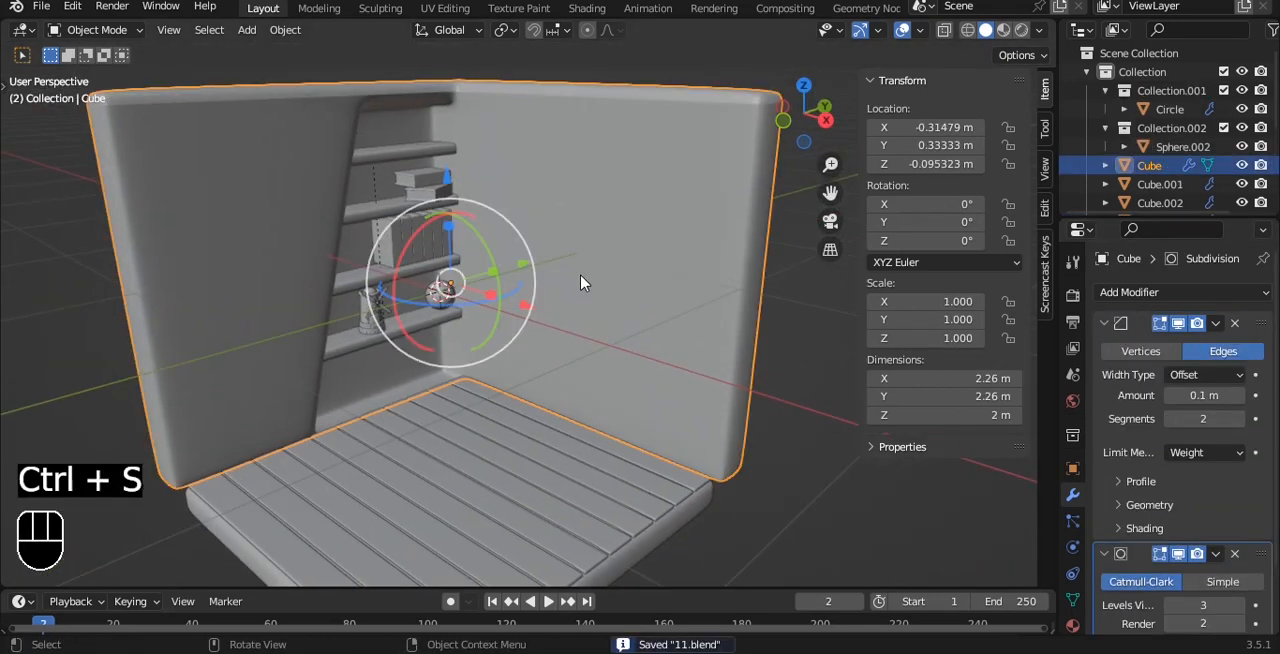
key(Tab)
key(3)
click(651, 257)
key(shift+d)
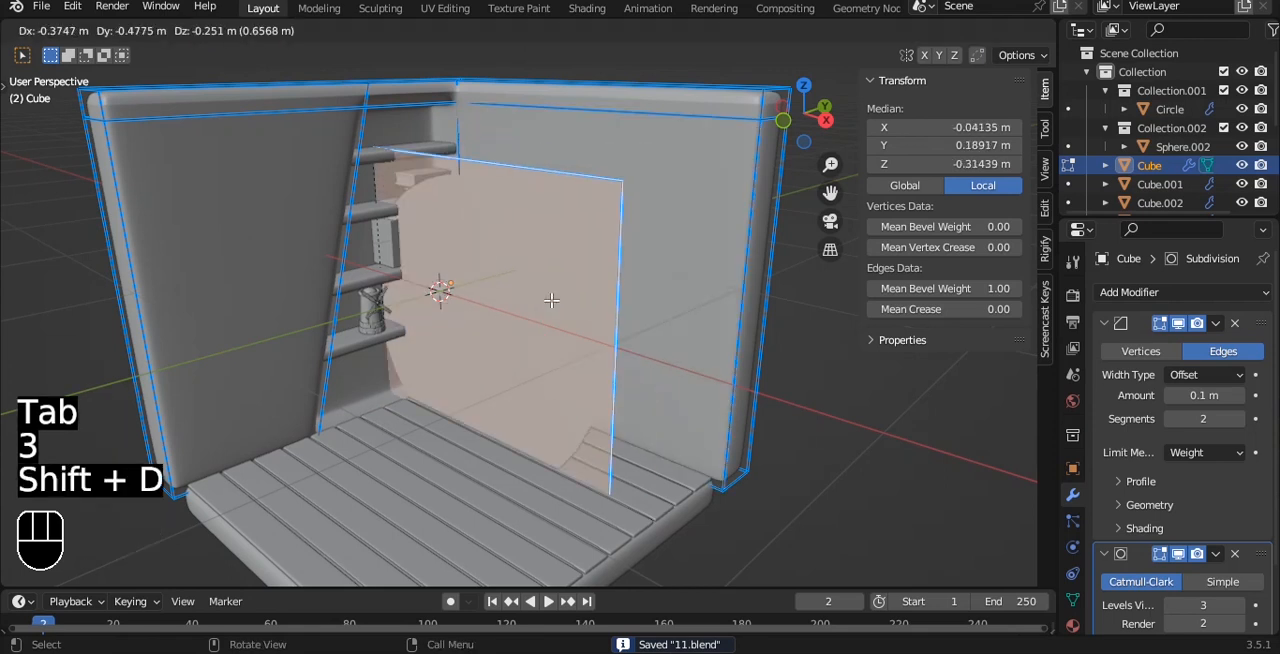
right_click(557, 303)
key(p)
click(557, 303)
Set the separated face's origin to its geometry.
key(Tab)
key(q)
click(597, 262)
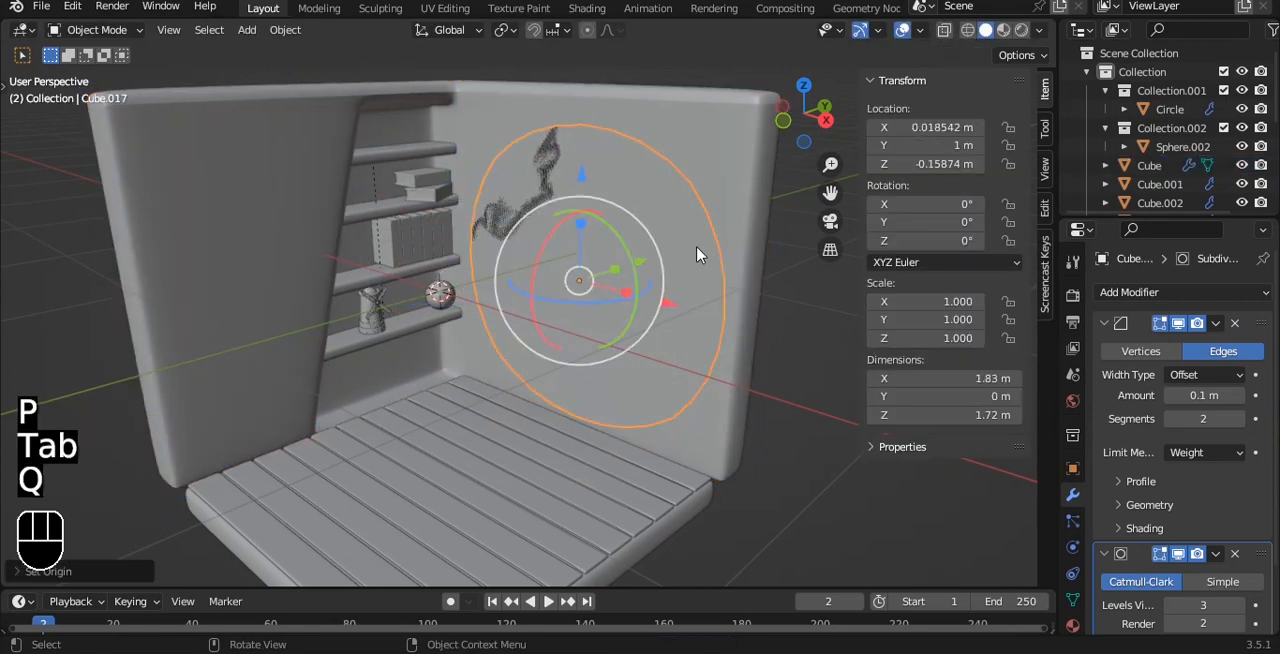
Move the separated face along Y to about 0.025 m and rotate it 90° about X to lie flat.
key(g)
key(y)
key(r)
key(9)
key(0)
click(617, 337)
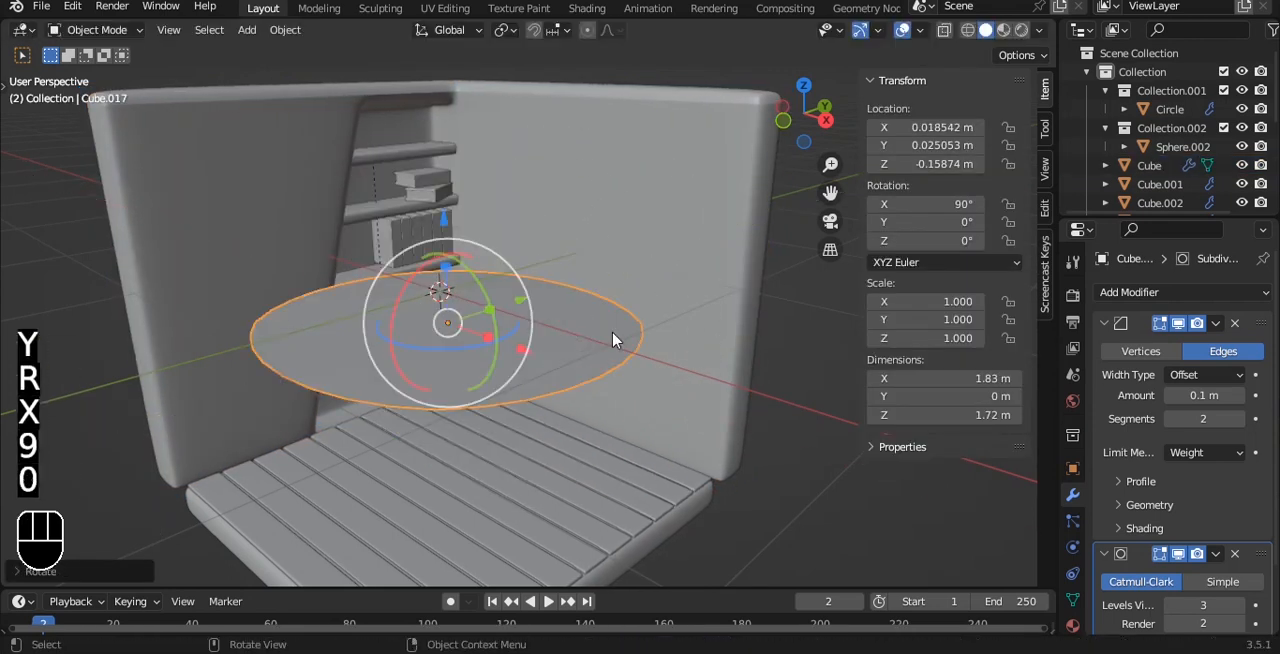
Scale the flat disc to about 0.47 and move it along Y to about 0.574 m, near the back wall.
key(s)
click(577, 346)
key(grave)
click(583, 282)
scroll(583, 282, up, 2)
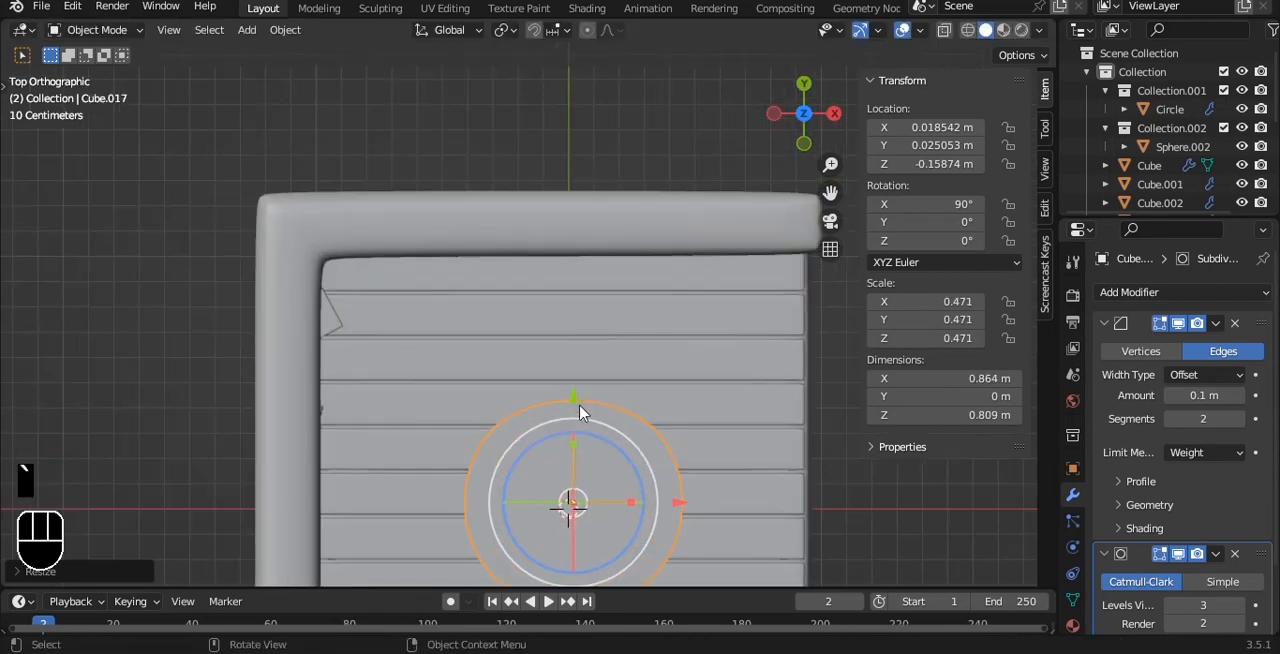
key(g)
key(y)
click(558, 252)
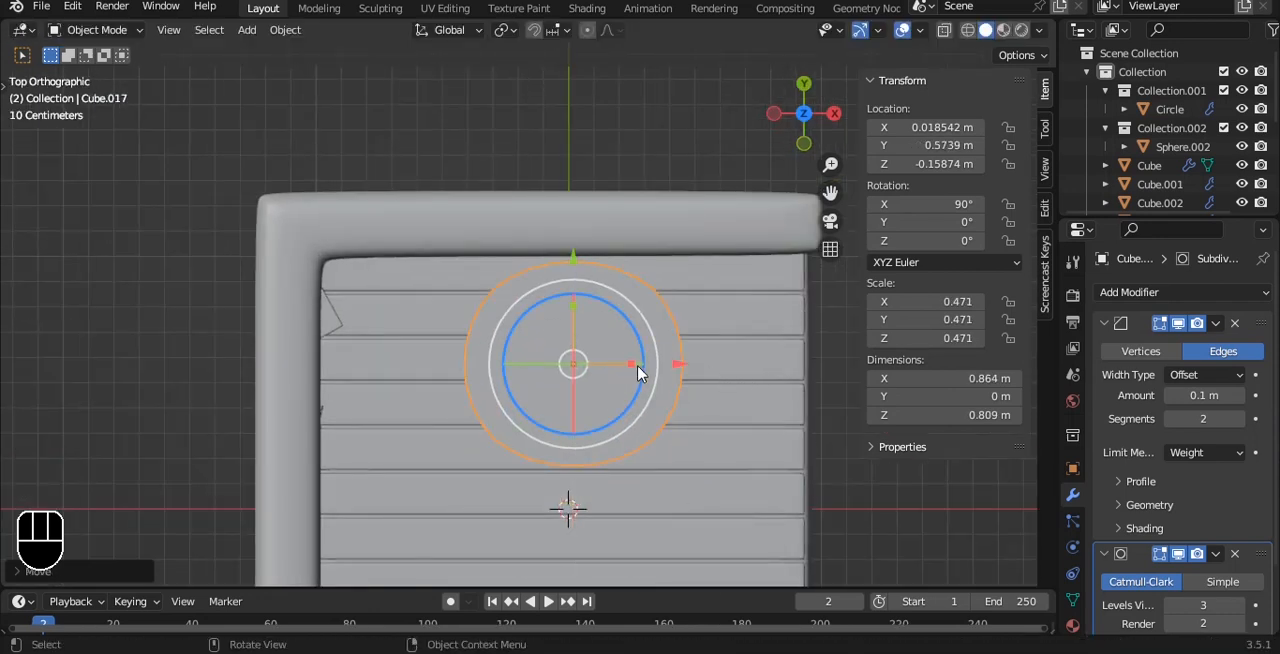
Extrude the whole flat disc vertically into a slab about 0.198 m thick.
click(663, 289)
key(Tab)
key(a)
key(e)
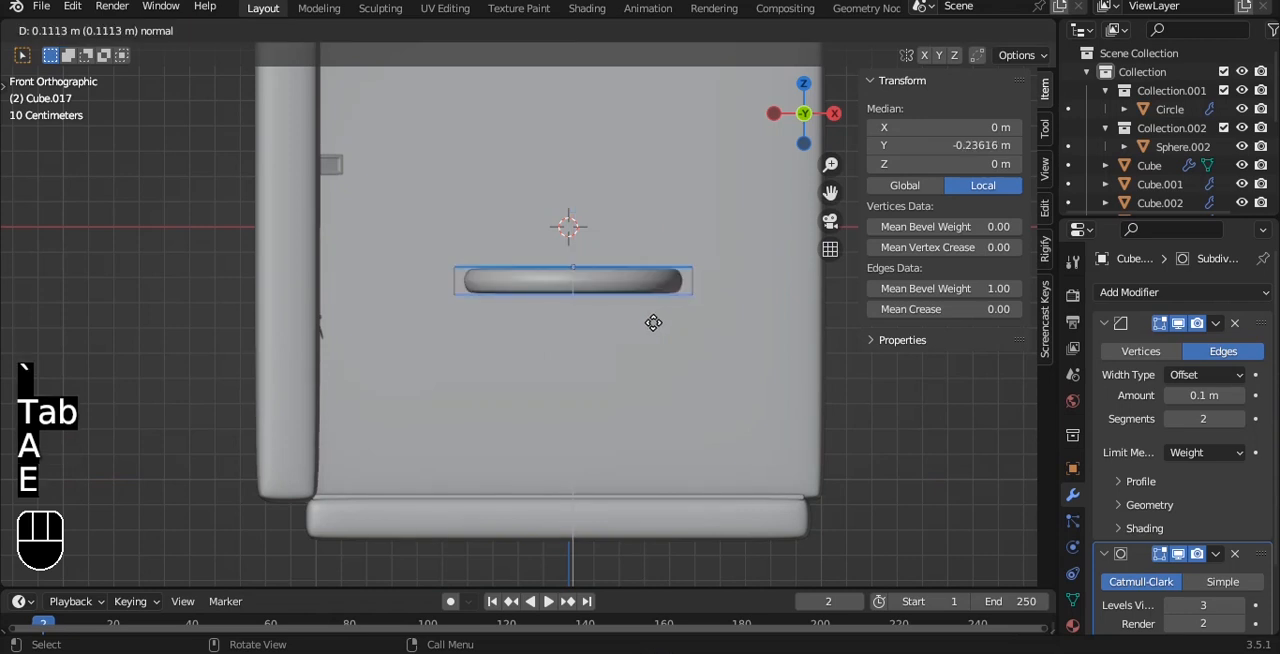
click(655, 345)
Set the mean bevel weight of all the slab's edges to 1 and save the file.
middle_drag(655, 345, 645, 405)
key(a)
key(a)
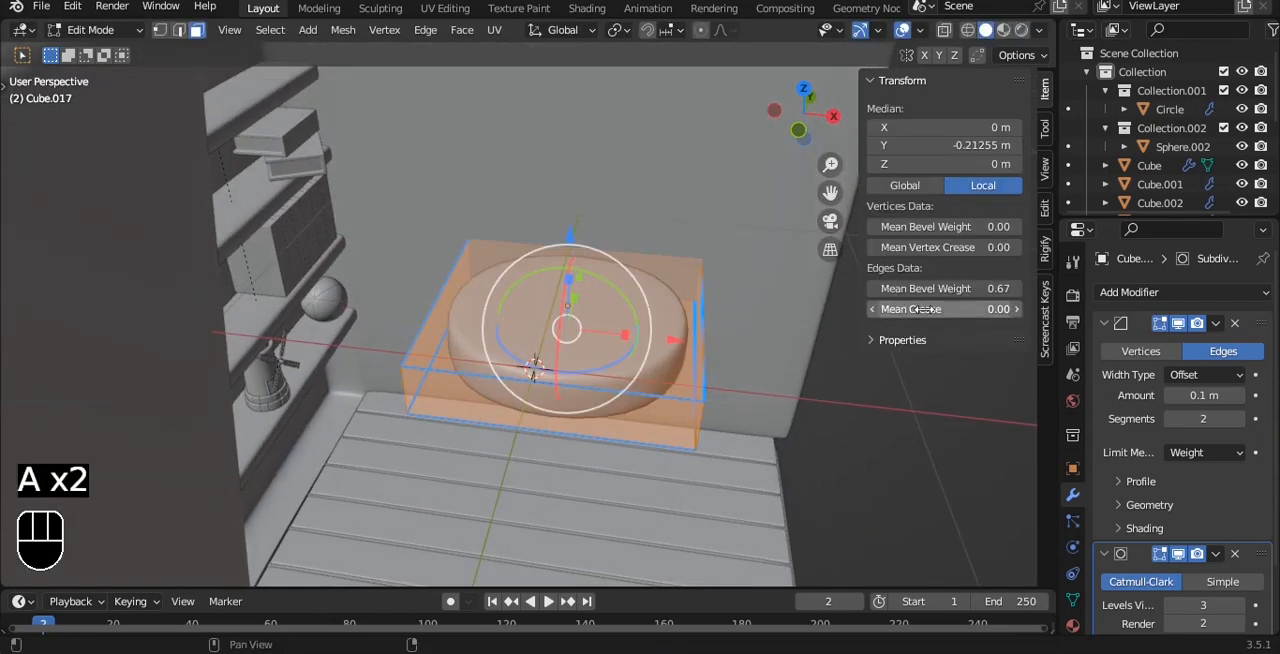
key(Tab)
scroll(738, 358, up, 1)
middle_drag(738, 358, 634, 263)
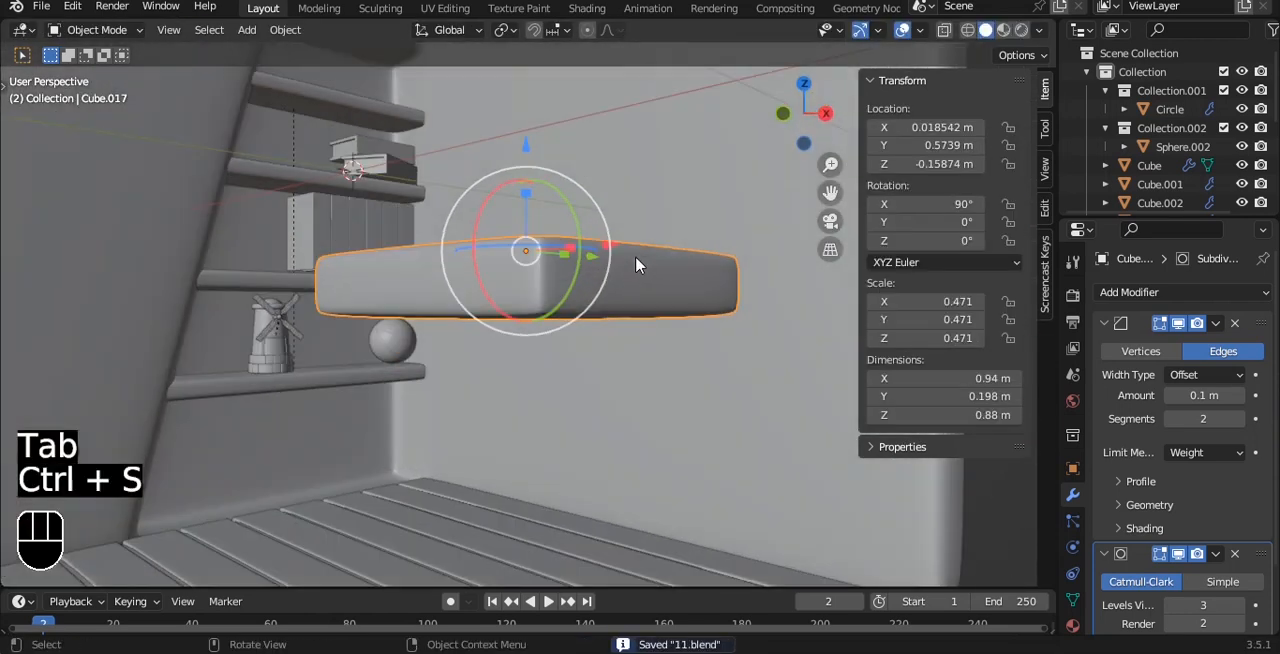
Lower the slab along Z to about -0.877 m so it rests on the floor planks.
key(grave)
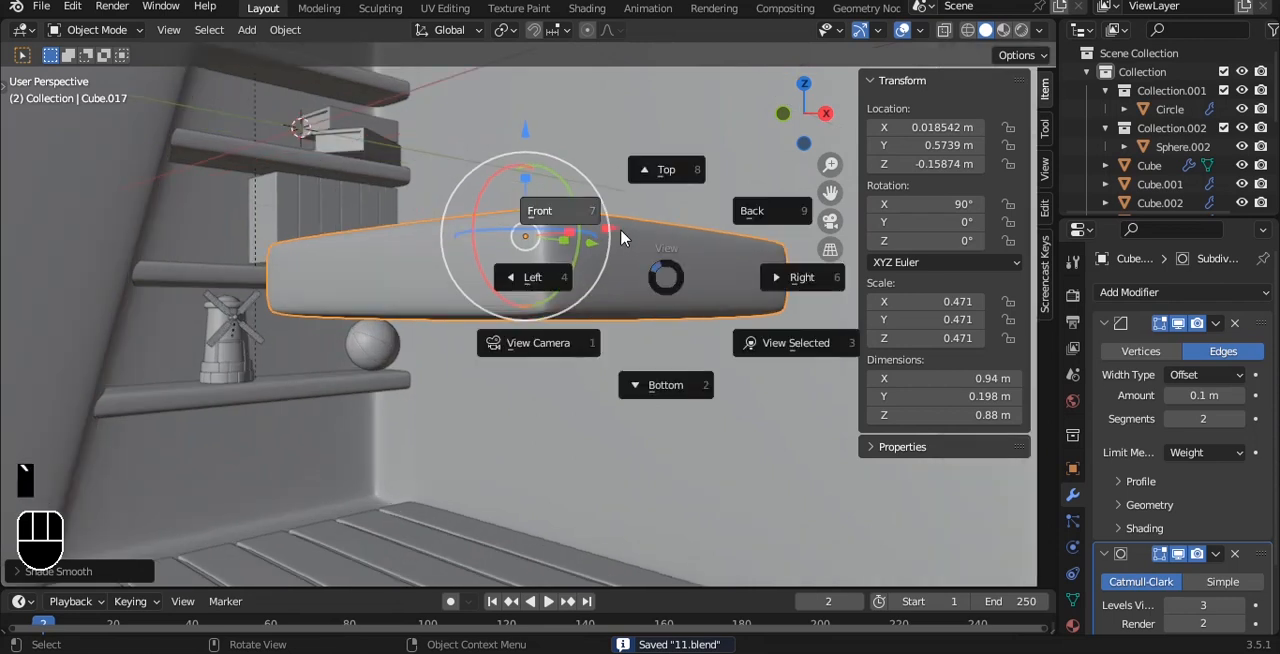
click(582, 213)
drag(593, 148, 591, 348)
shift+middle_drag(600, 368, 569, 305)
drag(562, 284, 563, 341)
scroll(563, 341, down, 1)
scroll(565, 343, up, 2)
shift+middle_drag(569, 343, 550, 265)
drag(542, 283, 540, 289)
scroll(543, 296, down, 4)
click(765, 290)
alt+drag(705, 286, 561, 405)
click(527, 389)
scroll(540, 389, up, 3)
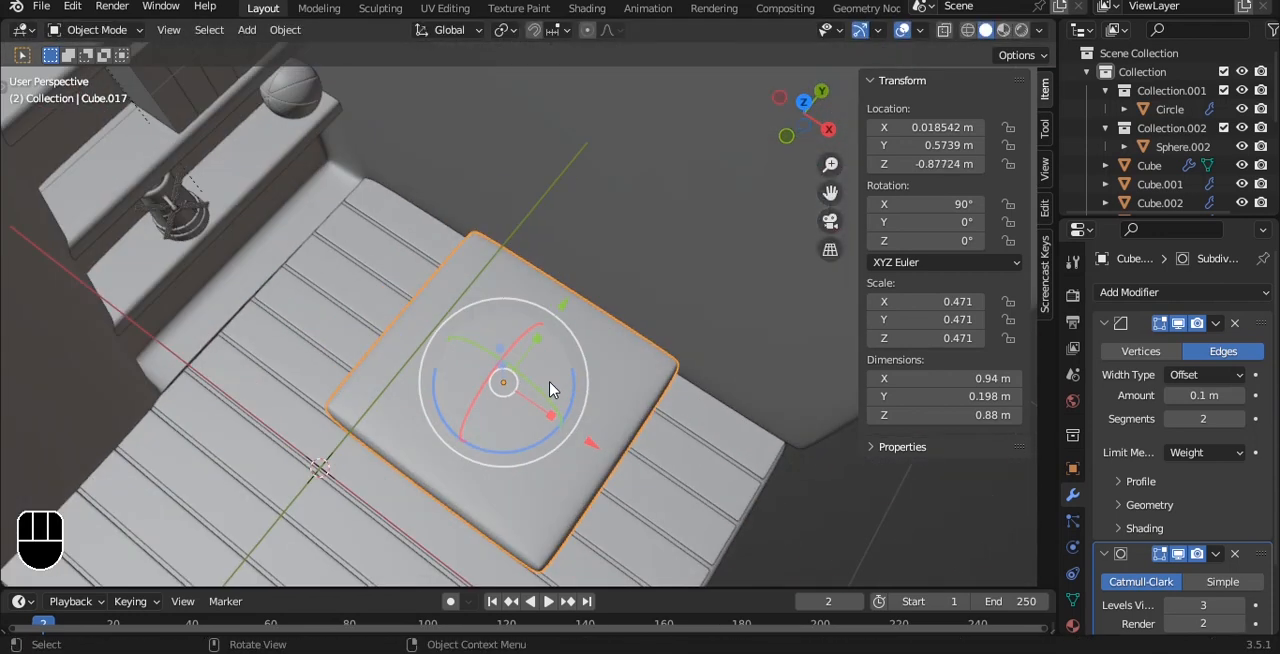
Narrow the slab to an X scale of about 0.352 and move it along X to about -0.508 m, toward the shelves.
drag(610, 436, 497, 387)
alt+shift+drag(515, 393, 637, 389)
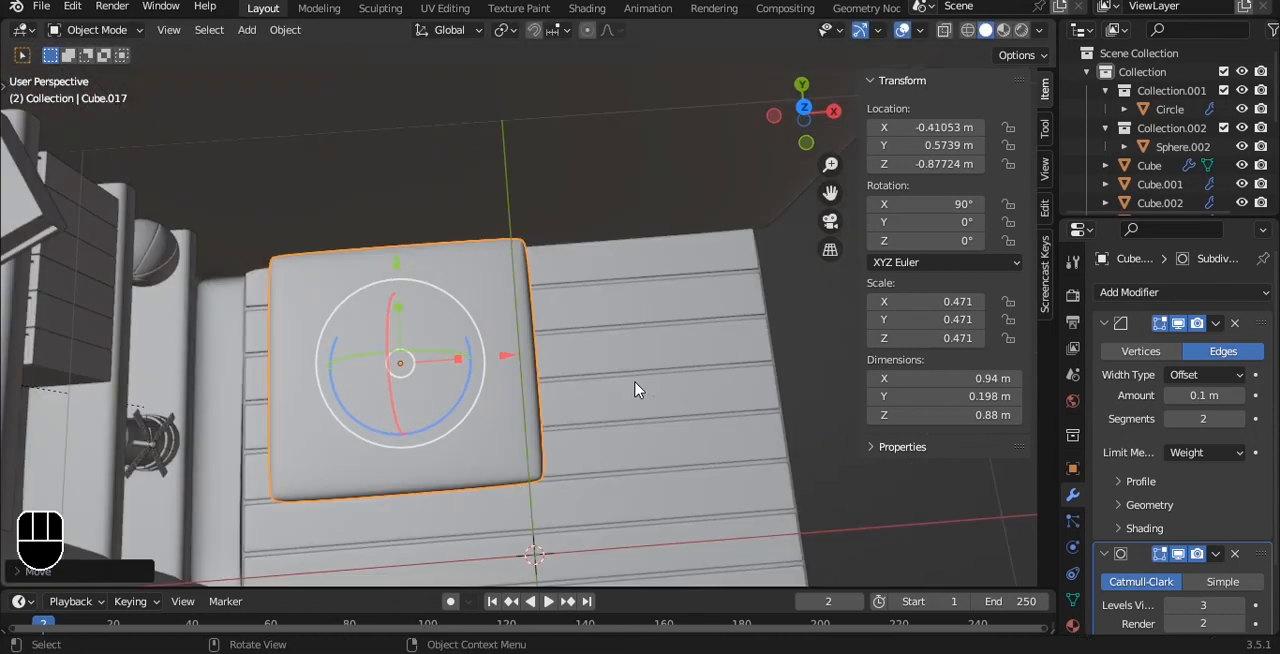
key(s)
key(x)
click(576, 375)
mouse_move(510, 362)
mouse_down()
mouse_move(456, 358)
mouse_move(523, 349)
mouse_up()
Duplicate the seat slab along X to about 0.192 m, right beside the original.
key(shift+d)
key(x)
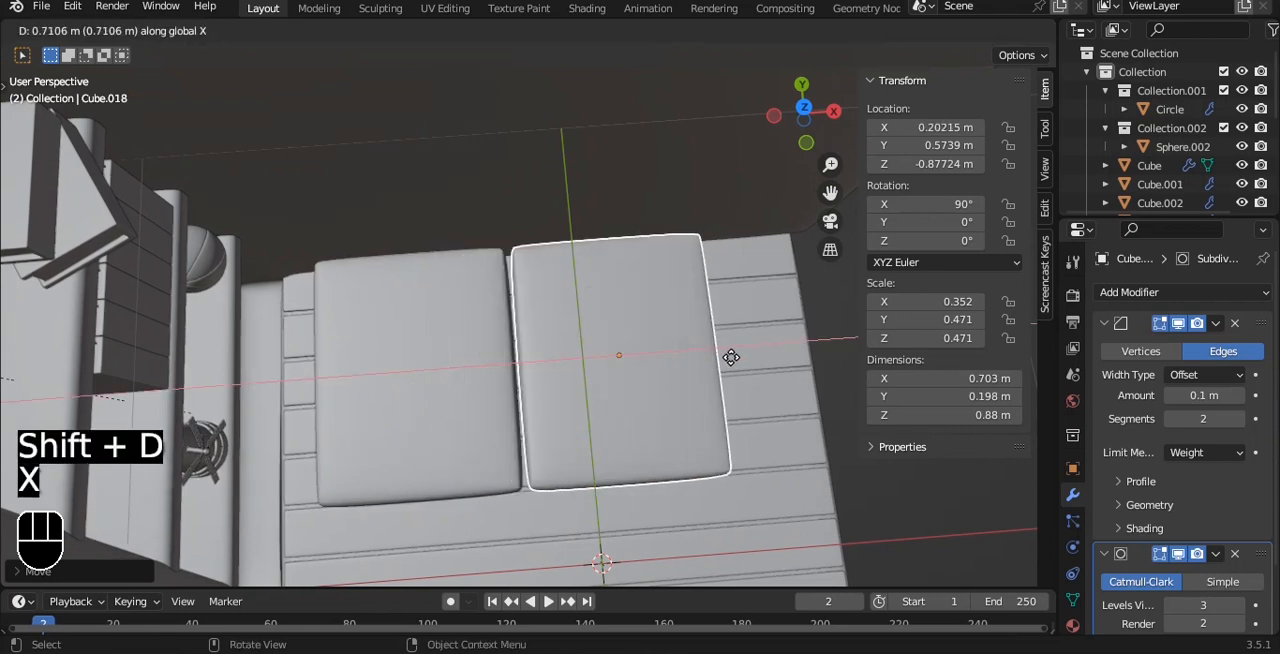
click(731, 366)
drag(675, 356, 745, 350)
key(ctrl+z)
key(ctrl+z)
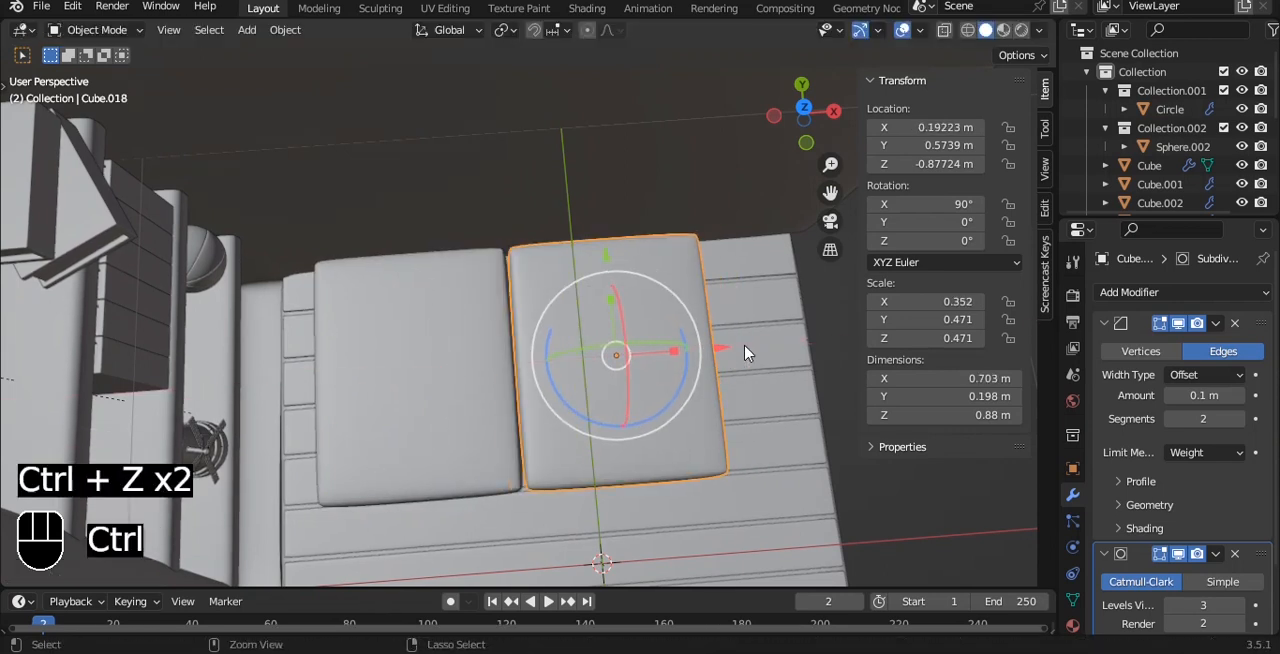
Duplicate the second seat slab in place and rotate the copy 90° about X to stand upright.
alt+drag(706, 412, 572, 383)
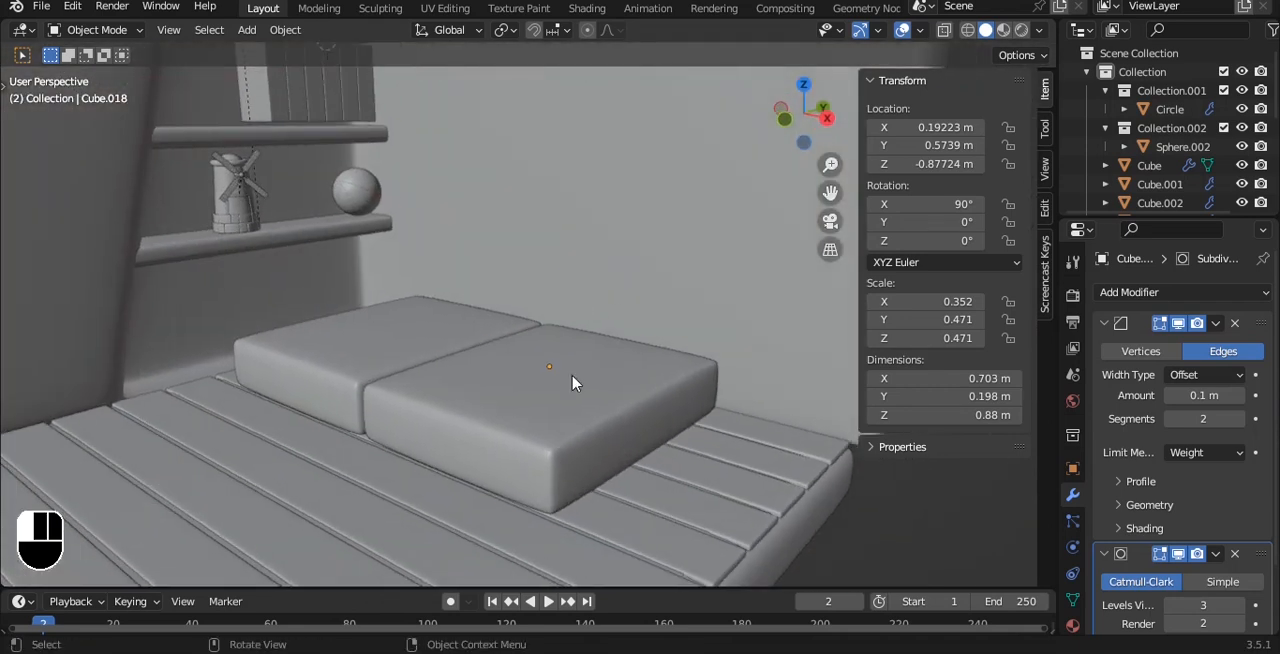
key(shift+d)
right_click(655, 325)
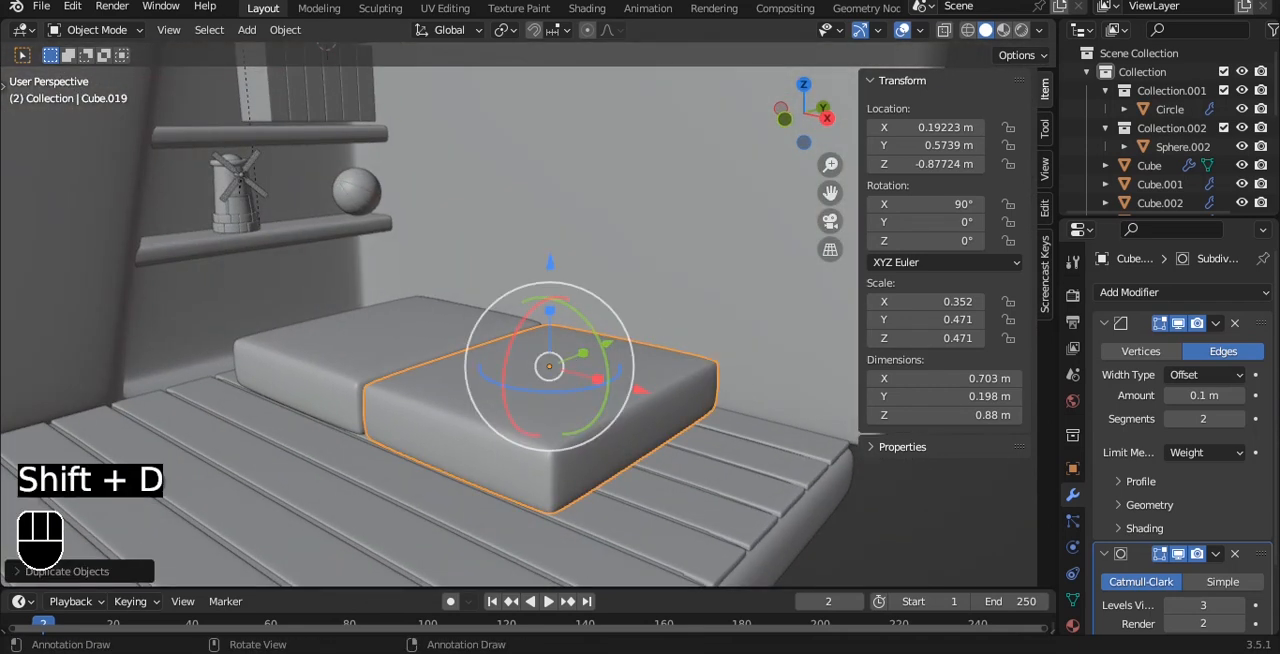
key(r)
key(x)
key(9)
key(0)
click(655, 325)
Widen the upright copy to an X scale of about 0.641 and center it behind both seats at X about -0.162 m.
middle_drag(651, 340, 700, 338)
key(s)
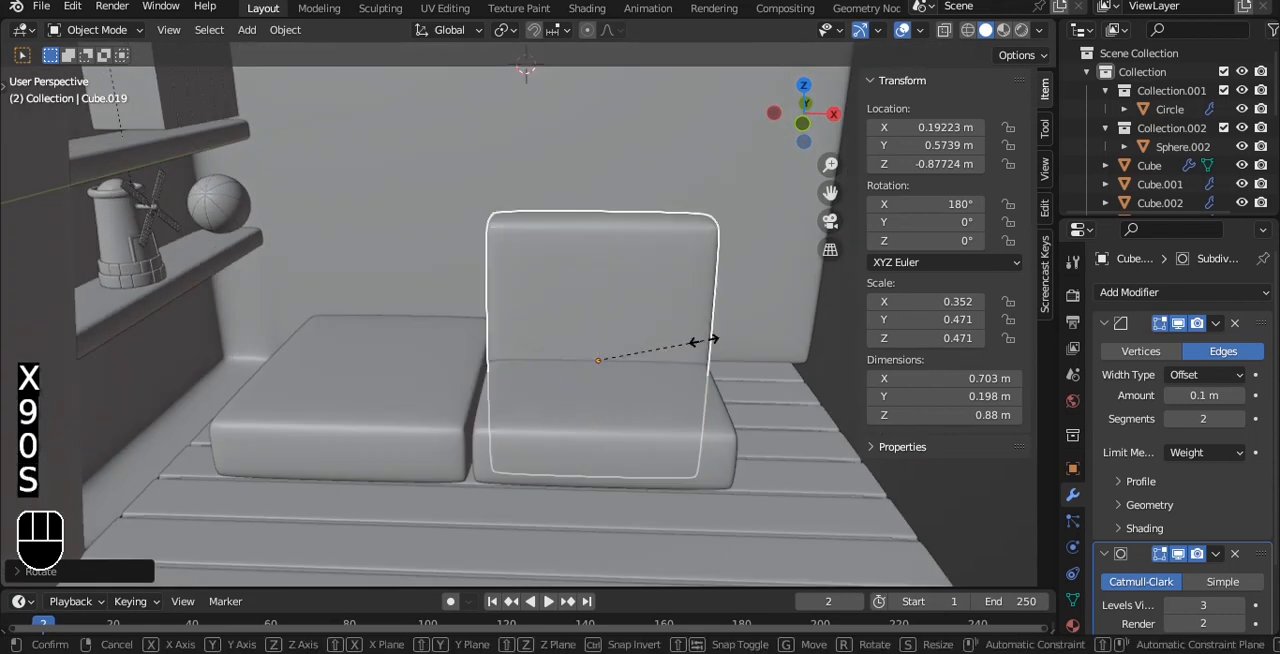
key(x)
click(740, 370)
drag(706, 363, 594, 335)
Move the backrest along Y to about 0.806 m against the back wall and widen it to an X scale of about 0.68.
key(grave)
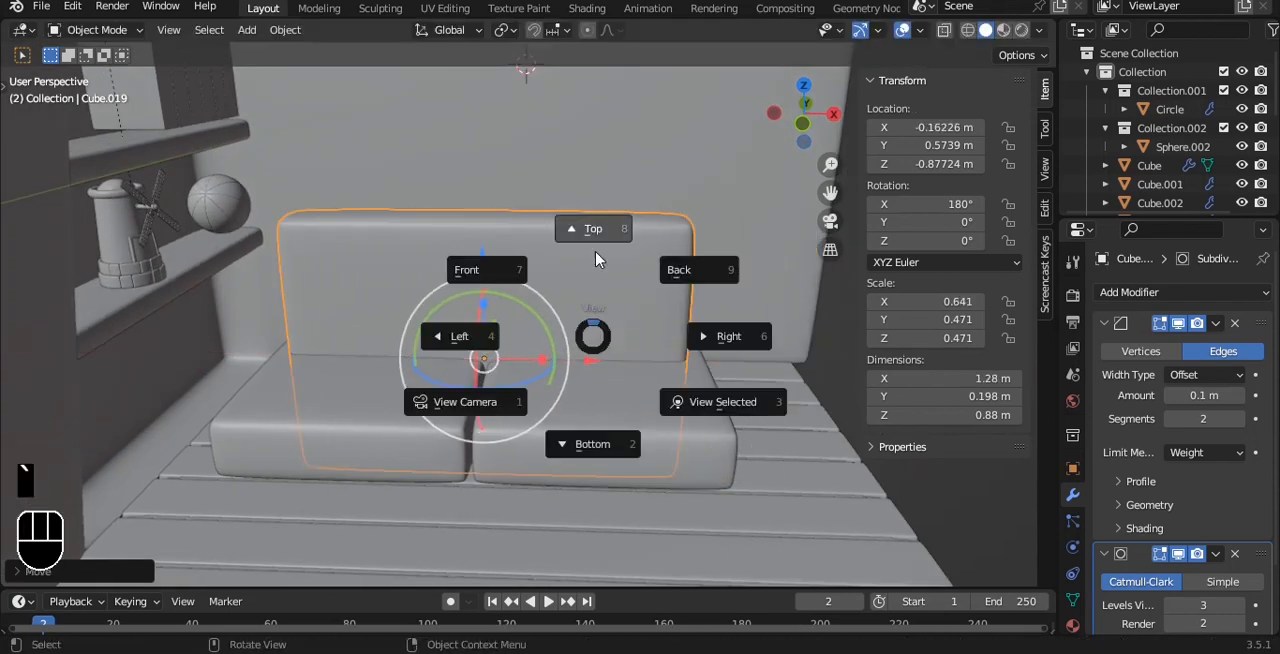
click(597, 256)
alt+shift+drag(595, 262, 549, 366)
drag(504, 315, 517, 277)
key(s)
key(x)
click(565, 328)
Shorten the backrest to a Z scale of about 0.324 and place it at Z about -0.606 m, above the seats' rear edge.
alt+drag(517, 277, 503, 178)
key(s)
key(z)
click(618, 255)
alt+drag(618, 255, 672, 272)
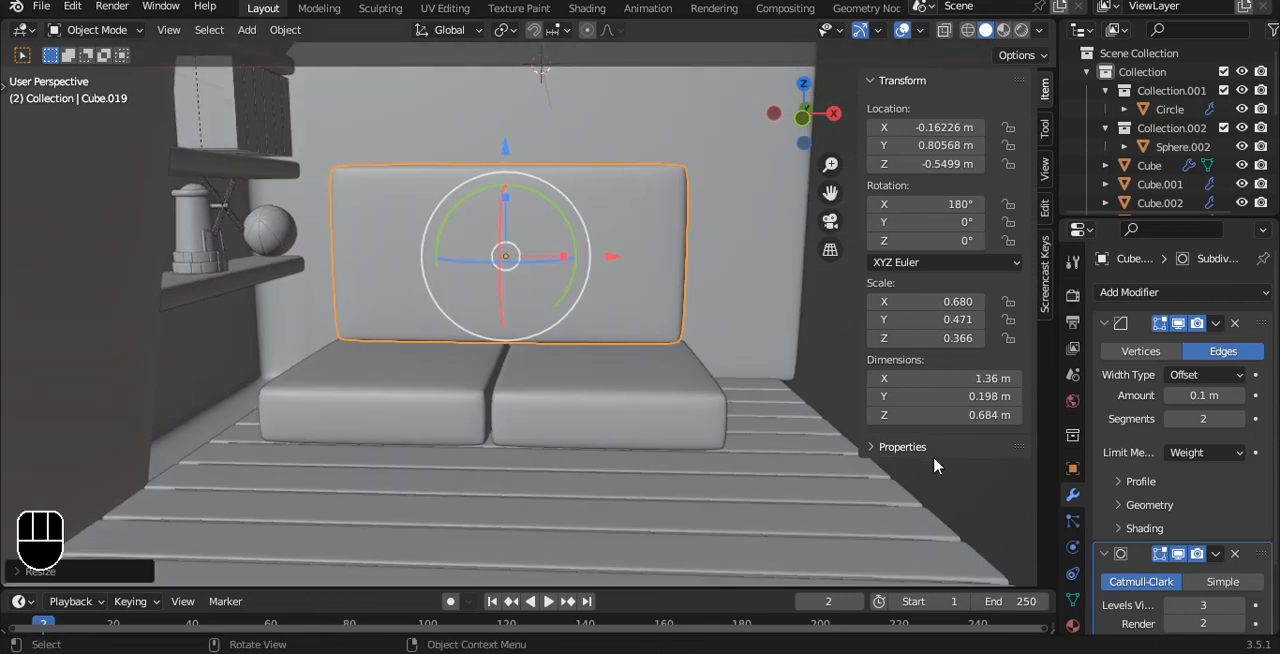
alt+drag(933, 456, 672, 217)
key(s)
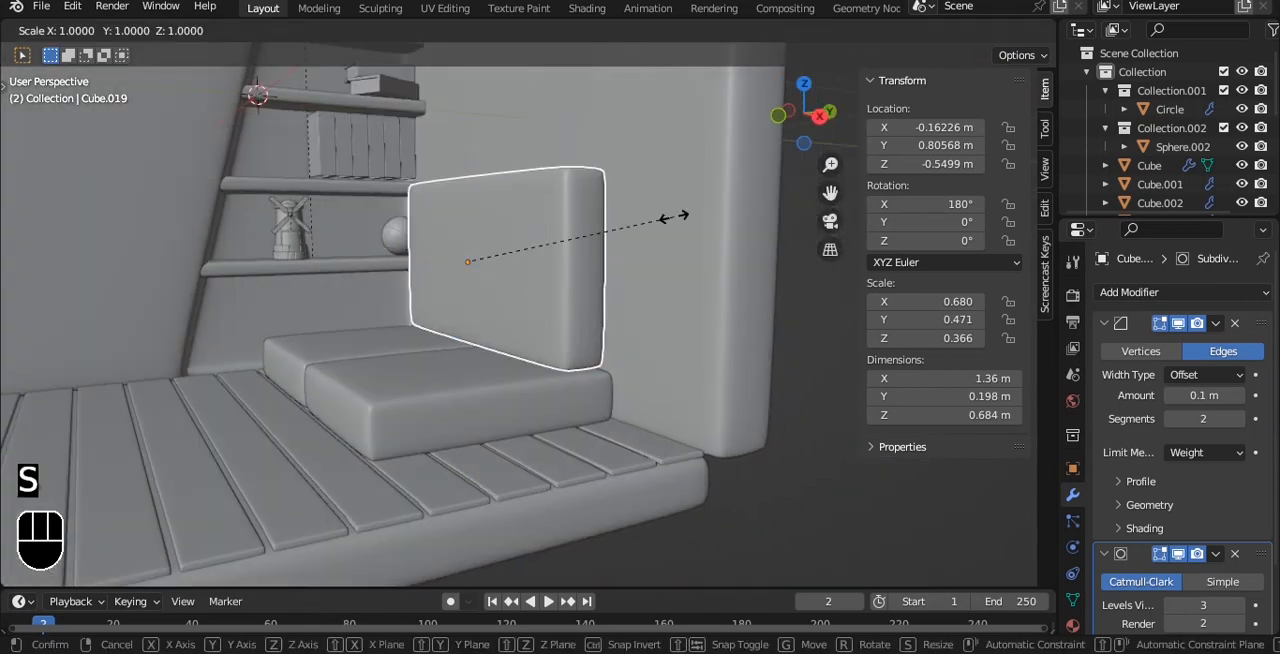
key(z)
click(649, 219)
drag(470, 156, 471, 172)
Duplicate the seat slab farthest from the shelves and raise the copy along Z to about -0.76 m.
alt+drag(464, 405, 525, 444)
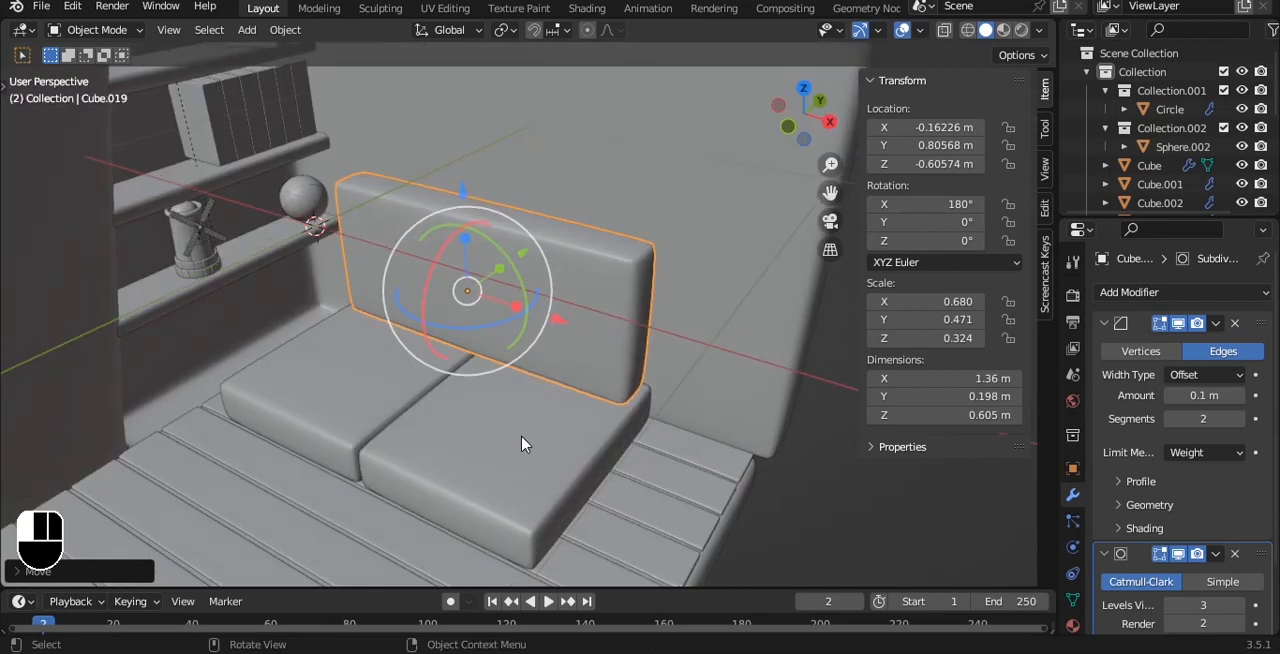
click(525, 444)
alt+shift+drag(600, 428, 577, 374)
scroll(590, 364, up, 1)
key(shift+d)
right_click(592, 360)
drag(478, 267, 452, 224)
Thin the raised copy to about 0.142 m in height and reduce its depth along Y to about 0.767 m.
key(grave)
click(363, 166)
key(s)
key(z)
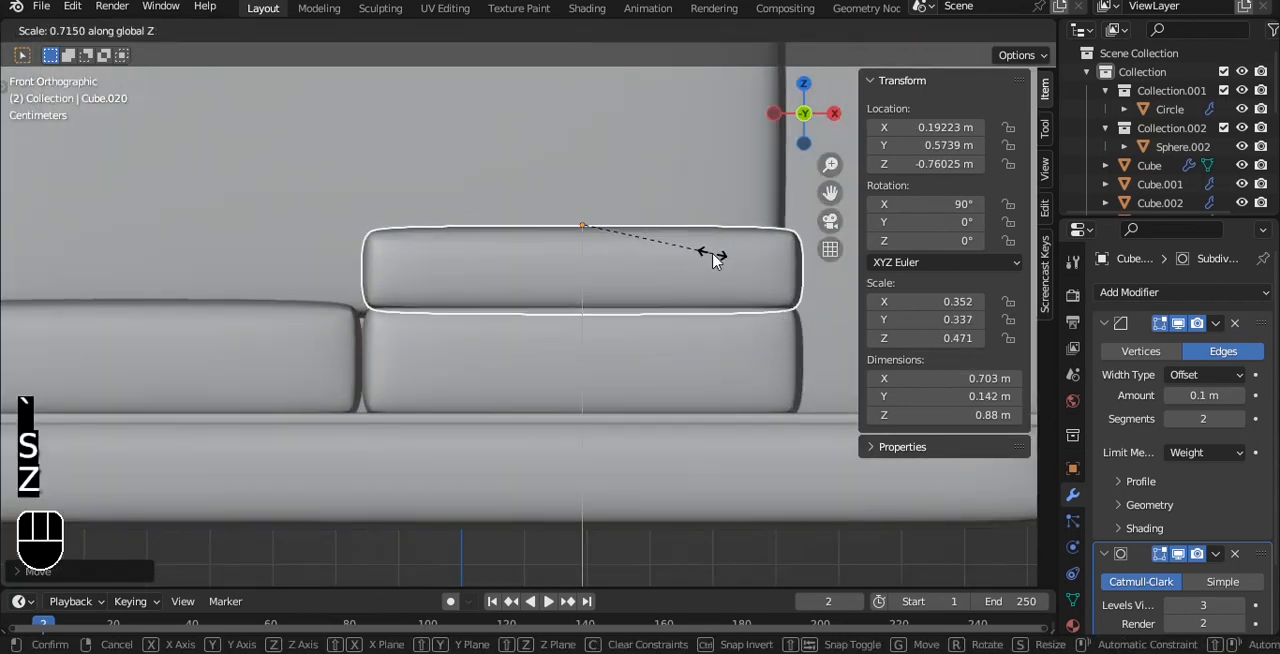
click(712, 259)
middle_drag(752, 257, 660, 326)
key(s)
click(632, 341)
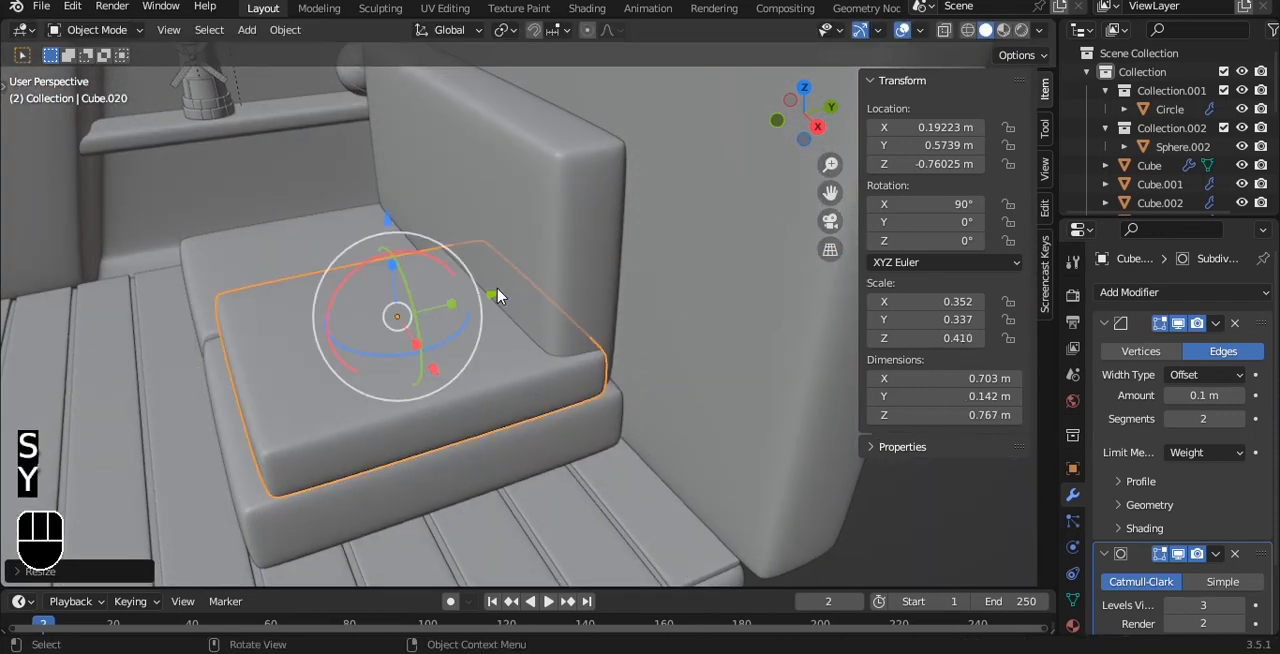
Move the cushion along Y to about 0.517 m, lining its front up with the seat below.
drag(496, 294, 470, 292)
key(grave)
click(540, 291)
shift+middle_drag(406, 286, 688, 388)
scroll(690, 382, up, 3)
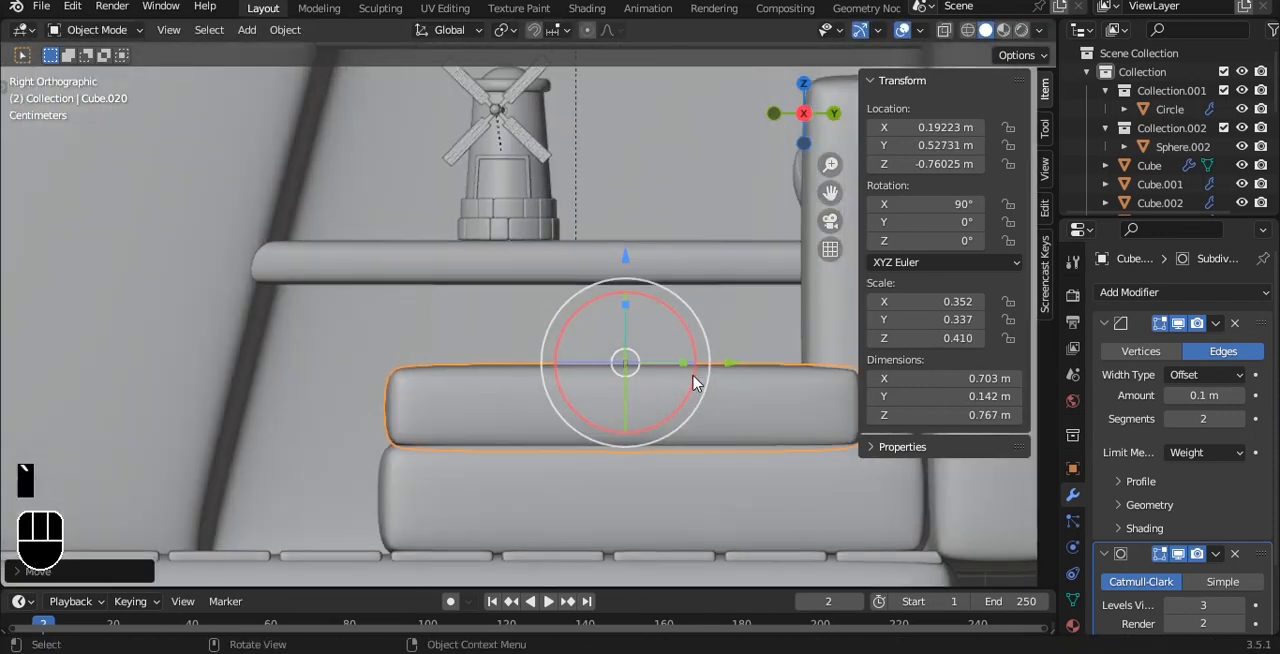
drag(728, 360, 720, 357)
scroll(740, 325, down, 3)
shift+middle_drag(745, 315, 620, 374)
Pull the cushion's rear vertices forward to clear the backrest, leaving it about 0.679 m deep.
key(grave)
click(690, 368)
key(Tab)
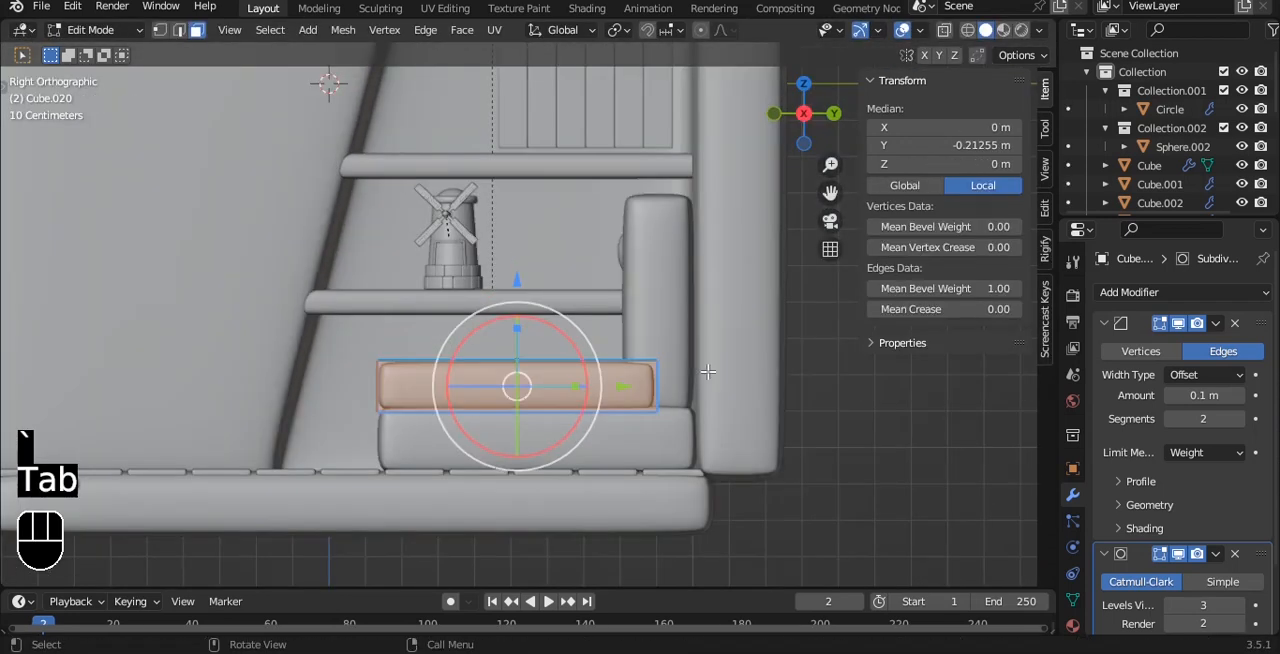
key(alt+z)
key(1)
scroll(850, 434, up, 2)
drag(617, 287, 778, 407)
key(alt+z)
key(Tab)
Duplicate the seat cushion along X onto the seat nearer the shelves and deselect everything.
middle_drag(630, 396, 694, 463)
scroll(690, 440, down, 3)
middle_drag(671, 409, 715, 405)
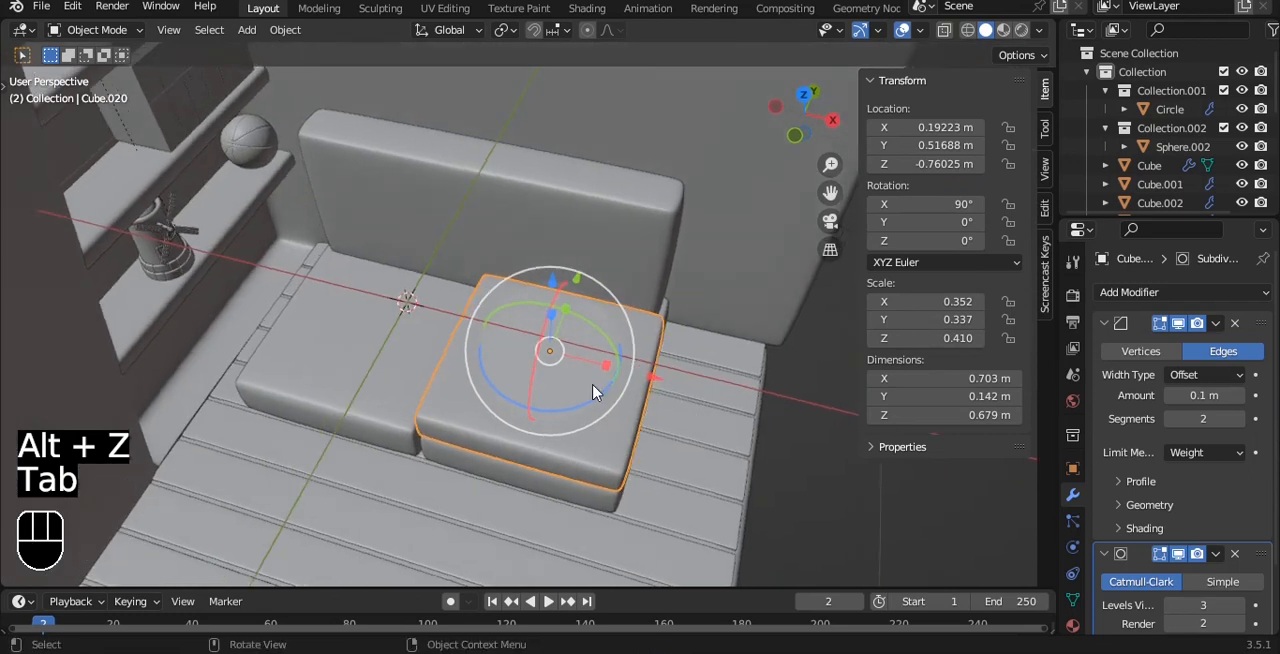
key(grave)
click(590, 345)
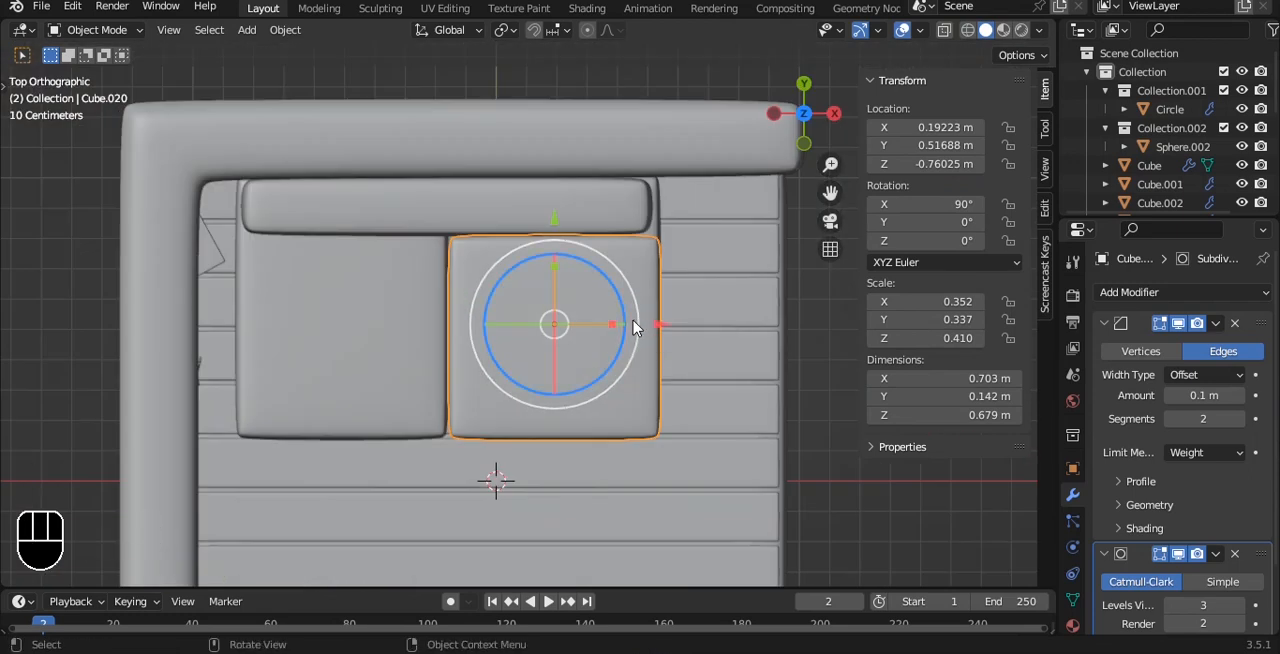
key(shift+d)
key(x)
click(424, 337)
click(666, 480)
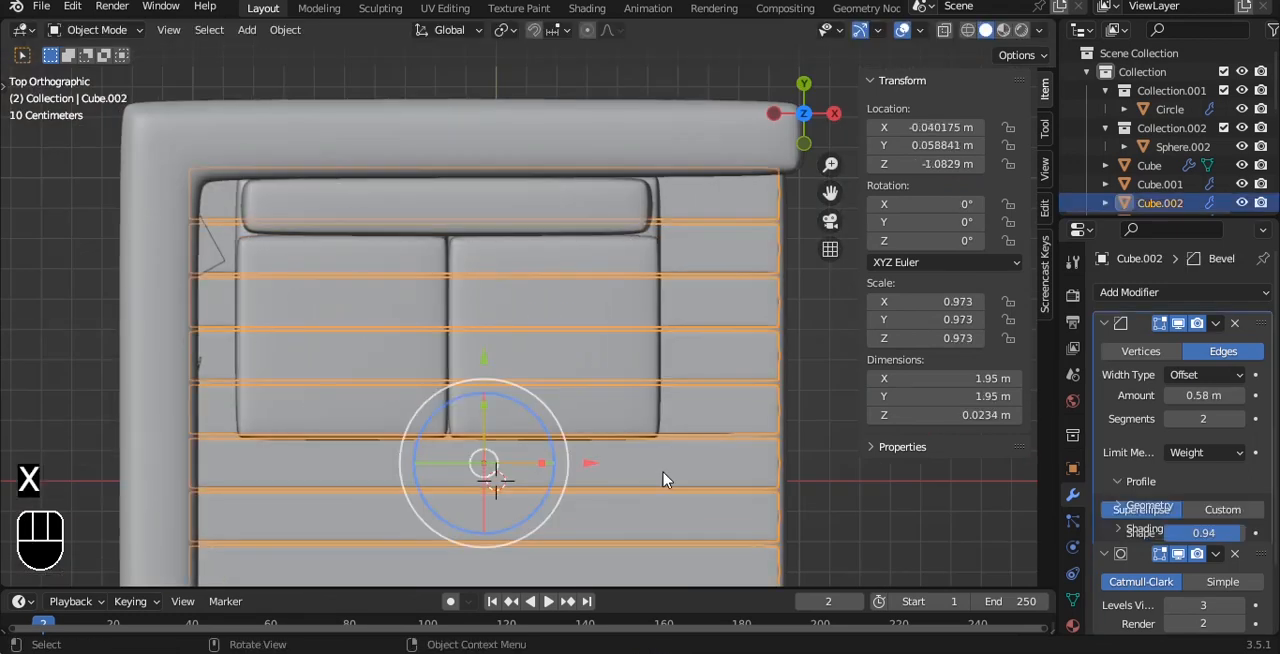
key(a)
Extend the front faces of the shelf-side seat and its cushion forward into a chaise, with the base about 1.41 m long.
middle_drag(666, 480, 612, 379)
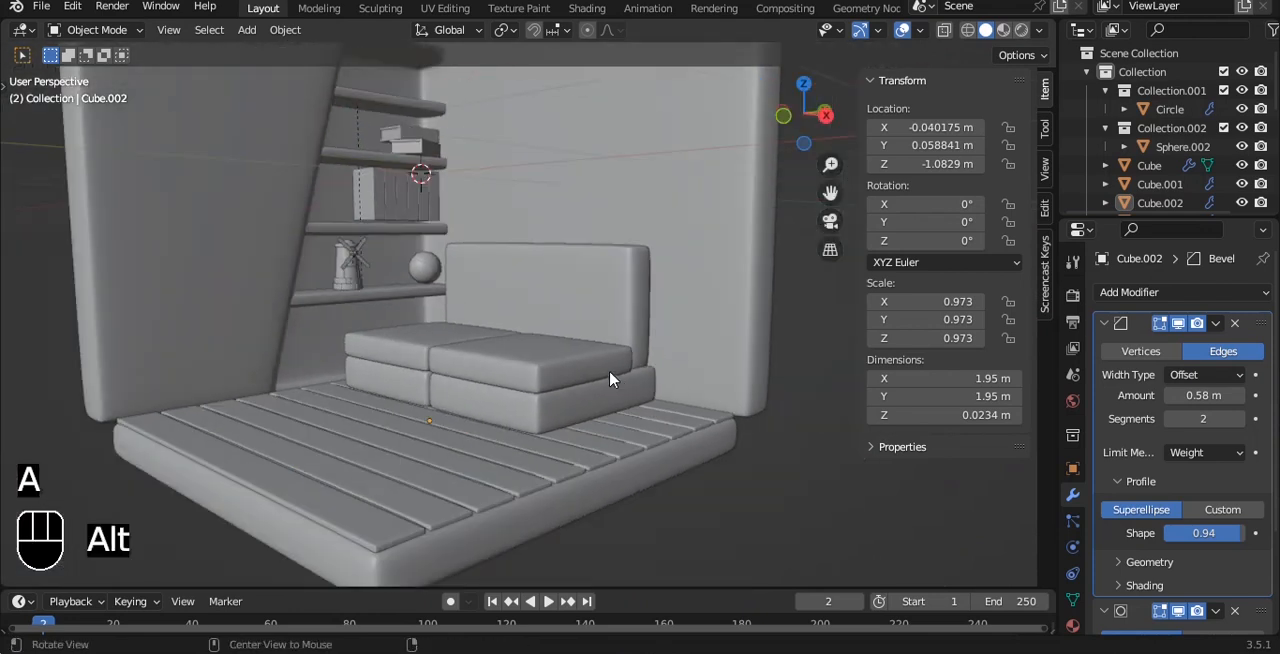
shift+middle_drag(478, 311, 470, 397)
click(469, 397)
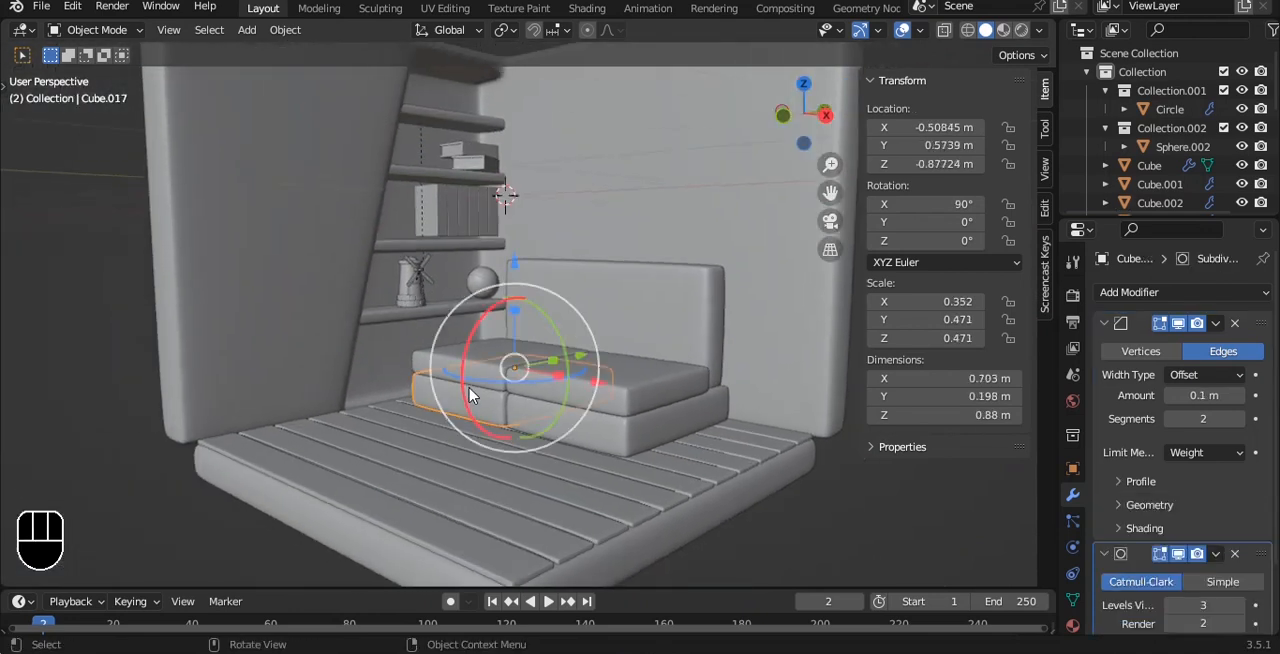
scroll(470, 379, up, 2)
key(Tab)
key(3)
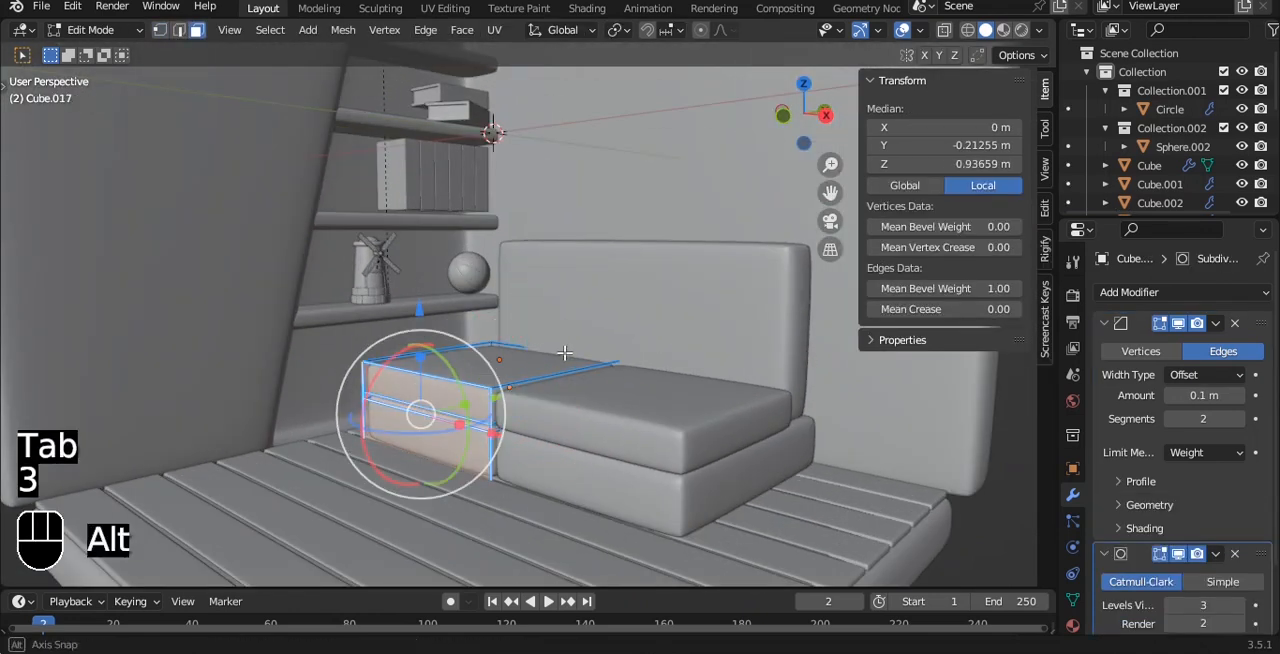
mouse_move(565, 353)
alt+mouse_down()
mouse_move(510, 396)
mouse_move(437, 363)
mouse_move(405, 369)
mouse_move(580, 352)
alt+mouse_up()
key(Tab)
click(156, 454)
scroll(640, 348, down, 3)
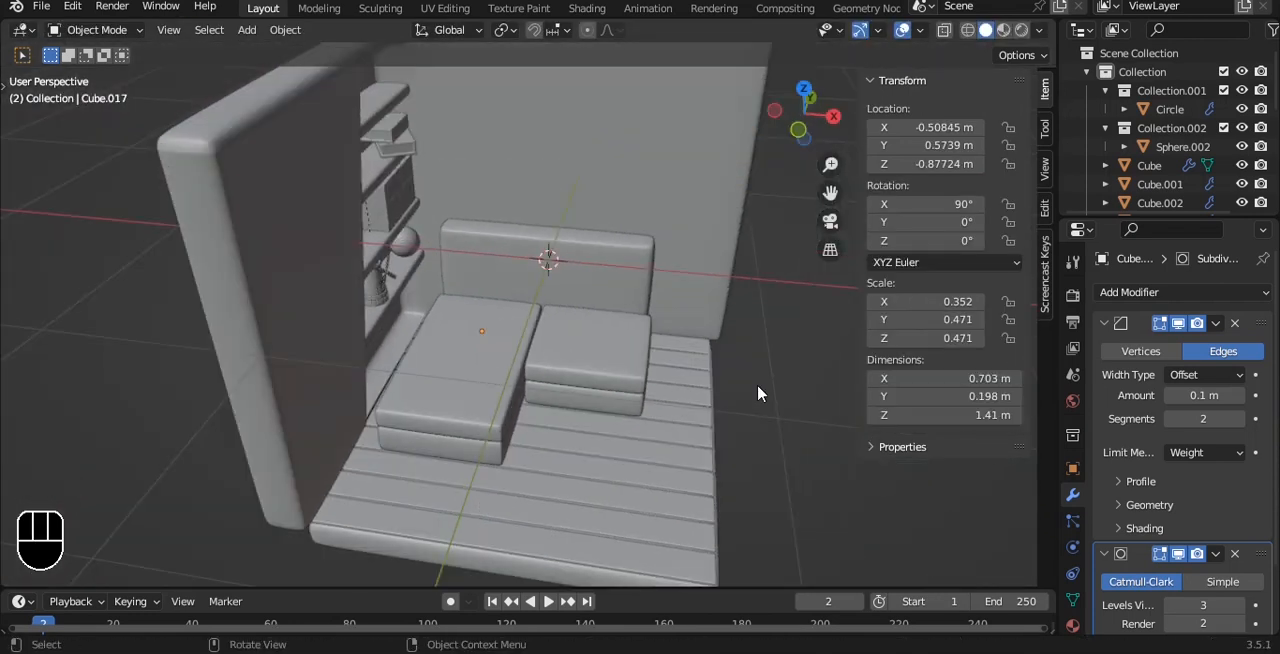
Duplicate the shorter seat's cushion, raise the copy to Z about -0.444 m, and remove its Bevel modifier.
alt+drag(758, 394, 541, 278)
scroll(629, 320, down, 2)
scroll(574, 288, up, 3)
click(585, 385)
click(1235, 323)
scroll(746, 337, up, 4)
alt+shift+drag(746, 337, 703, 232)
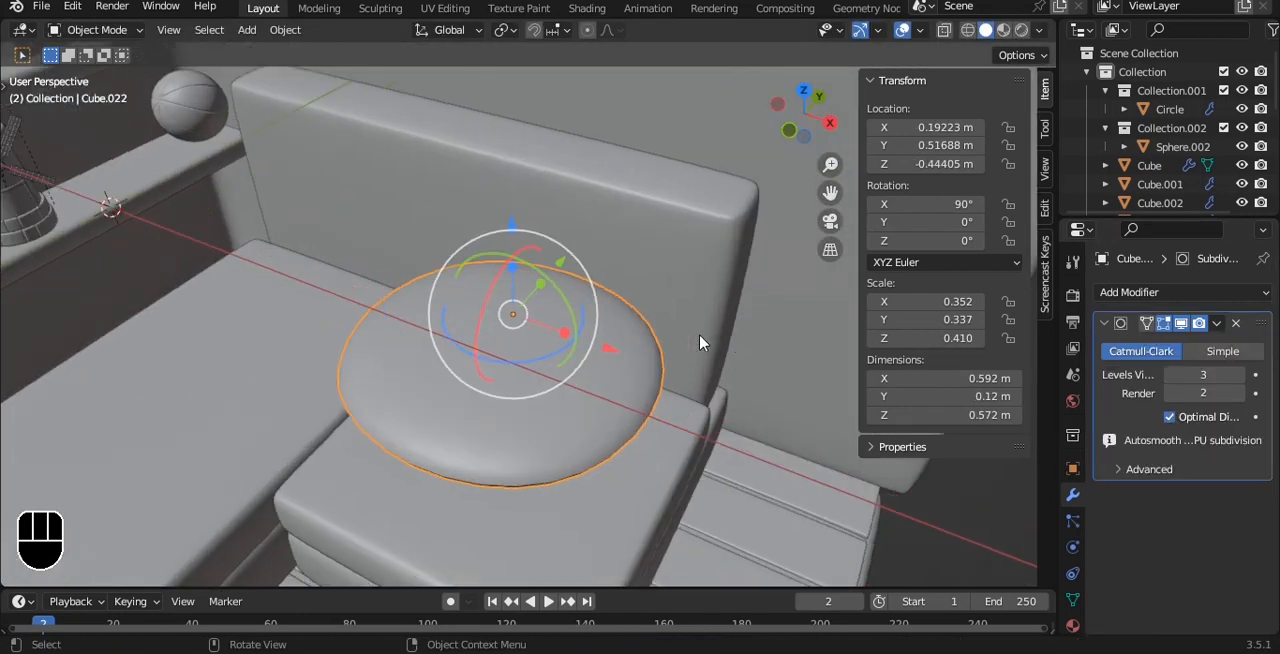
Set the mean bevel weight of all the raised pillow's edges to 0.
scroll(700, 334, up, 2)
right_click(700, 334)
click(698, 290)
alt+drag(698, 345, 836, 392)
key(Tab)
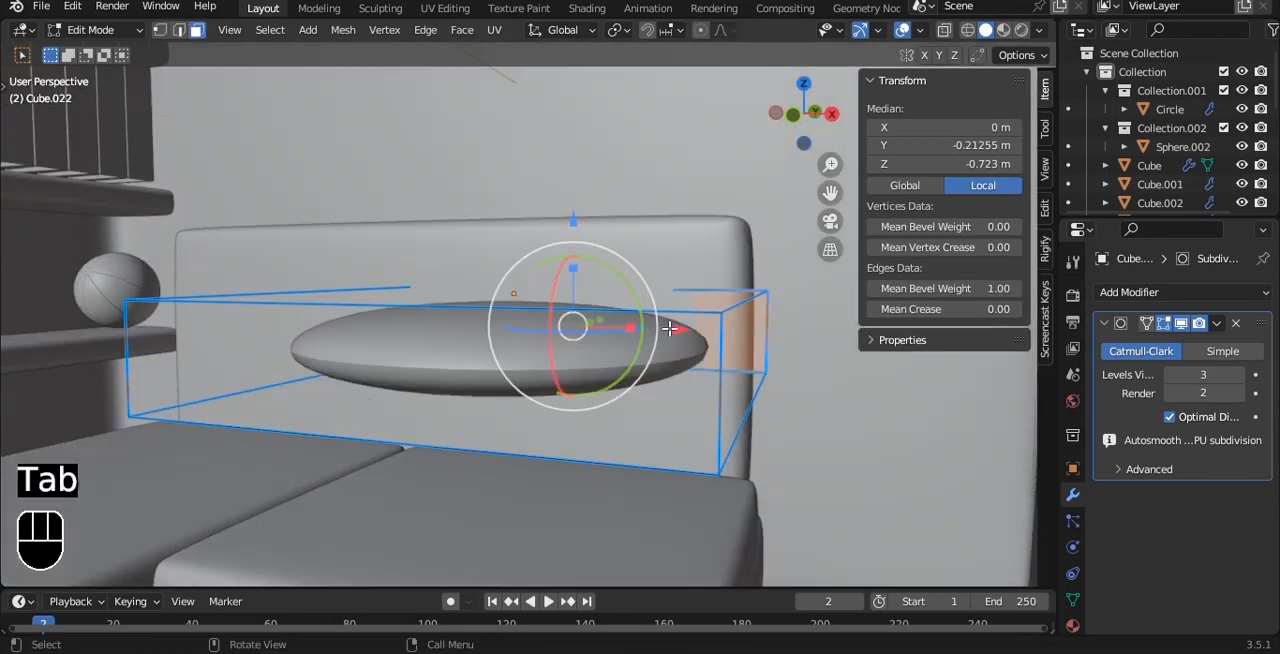
key(Tab)
key(Tab)
key(a)
key(a)
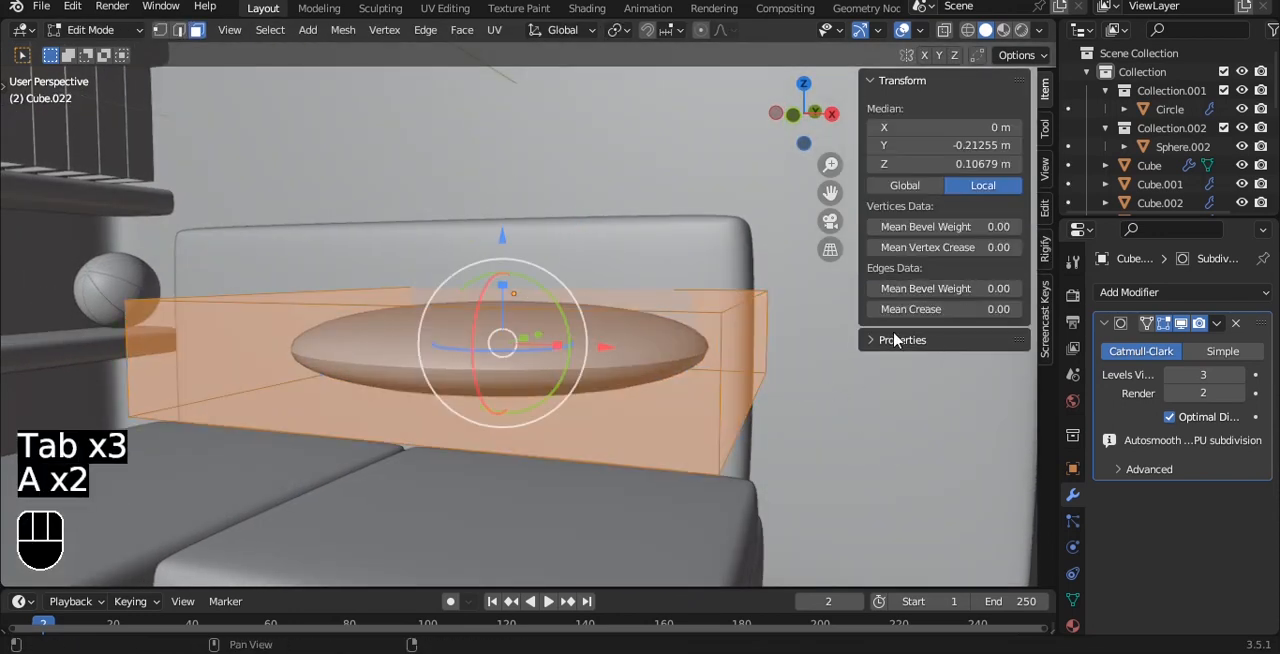
key(Tab)
middle_drag(686, 303, 652, 316)
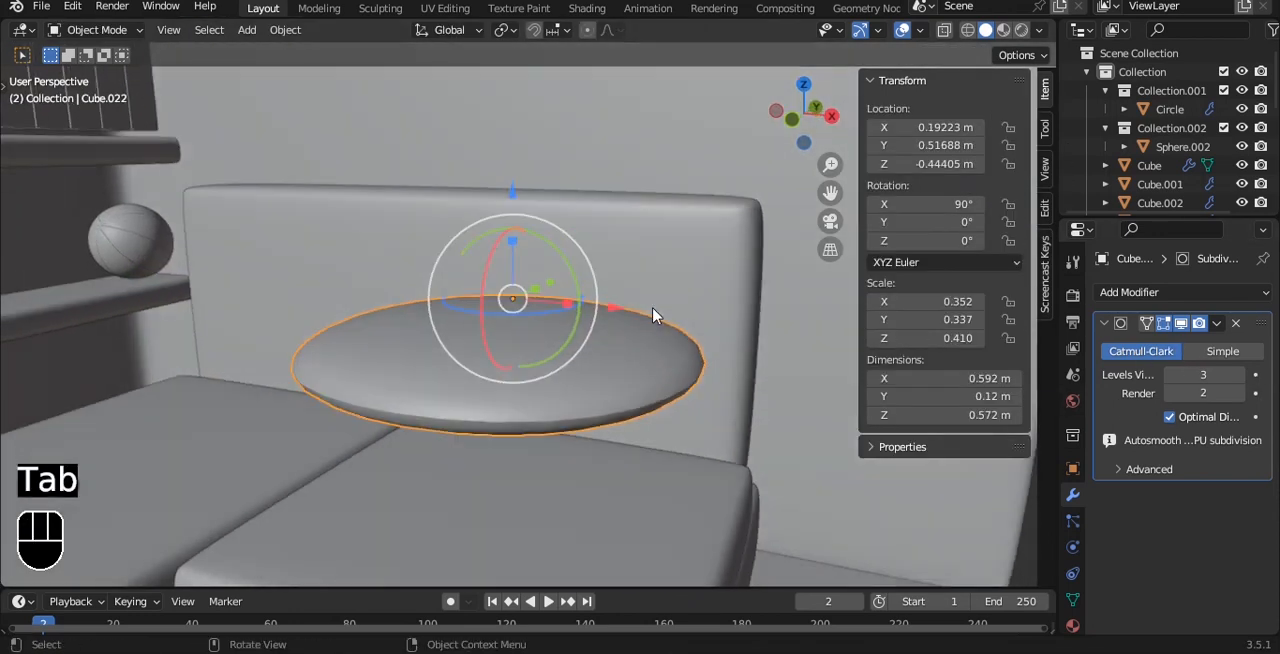
Add two centered loop cuts to the pillow, one in each horizontal direction.
key(Tab)
key(ctrl+r)
click(478, 403)
click(478, 403)
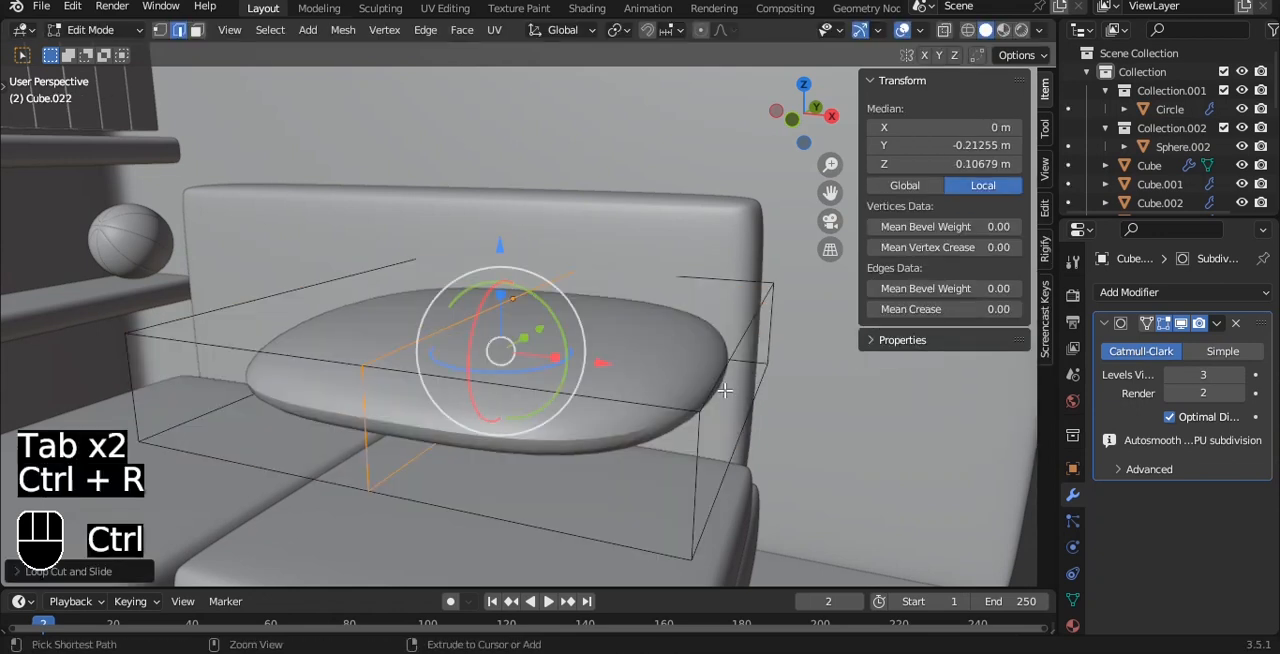
key(ctrl+r)
double_click(794, 387)
Scale the pillow's center loops inward to pinch the middle of its sides.
key(s)
click(439, 407)
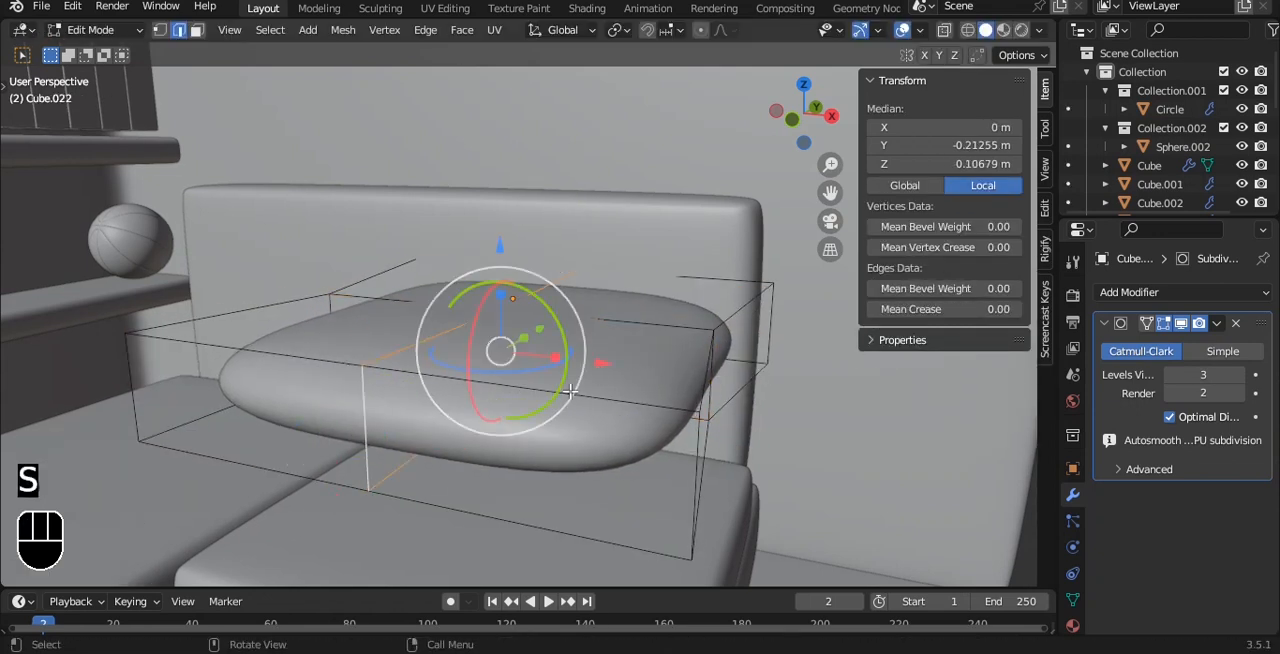
key(s)
click(600, 357)
Thicken the pillow along Z to about 0.167 m, and scale it down uniformly to about half the cushion's width.
key(Tab)
key(s)
key(z)
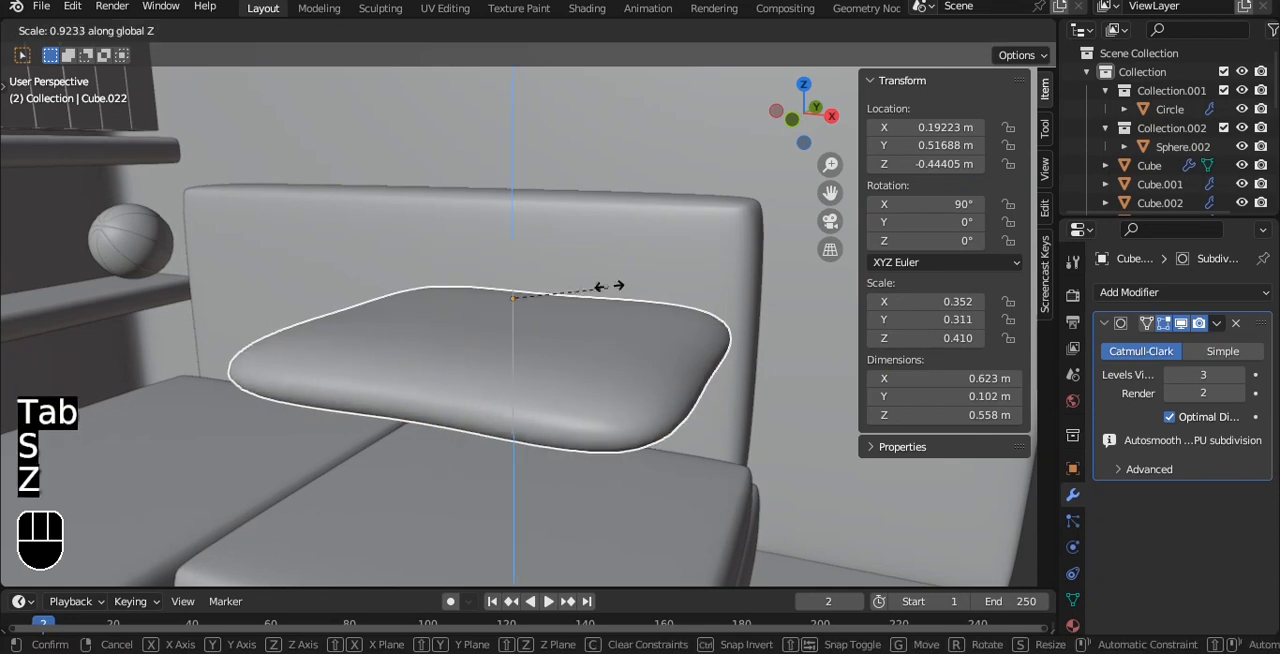
click(620, 210)
key(KP_7)
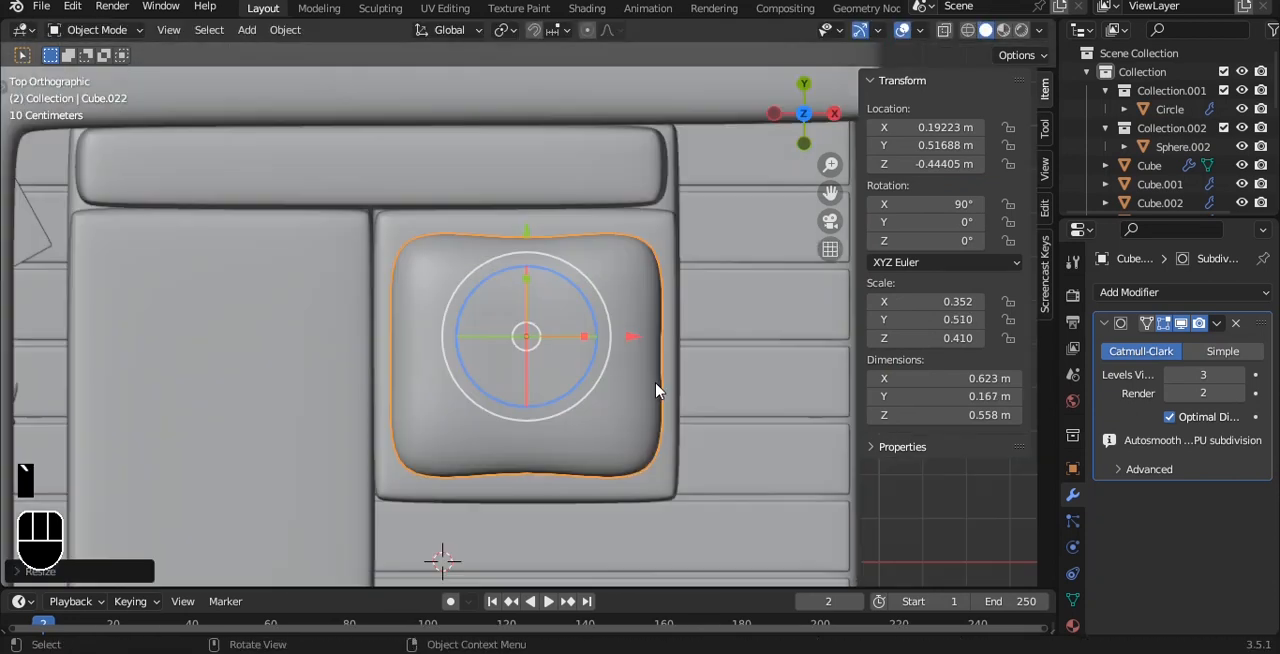
key(s)
click(588, 351)
Widen the pillow's center loops along Y and X so that its sides are only slightly pinched.
key(Tab)
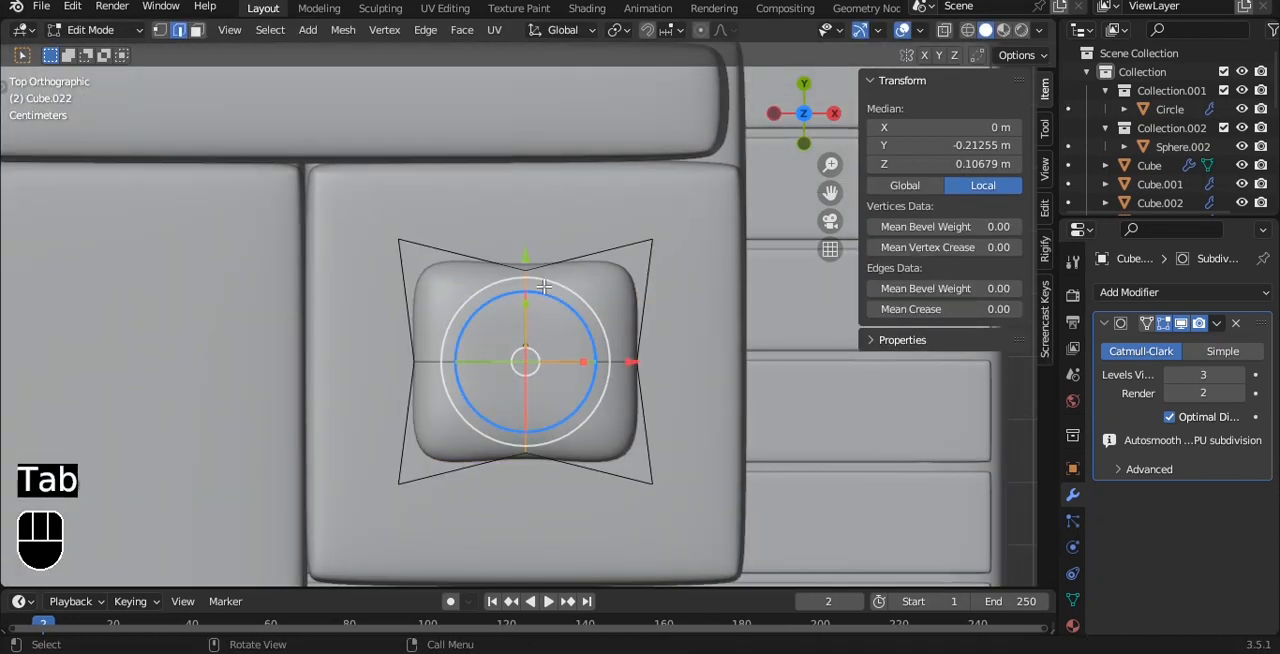
key(alt+z)
key(s)
key(z)
key(y)
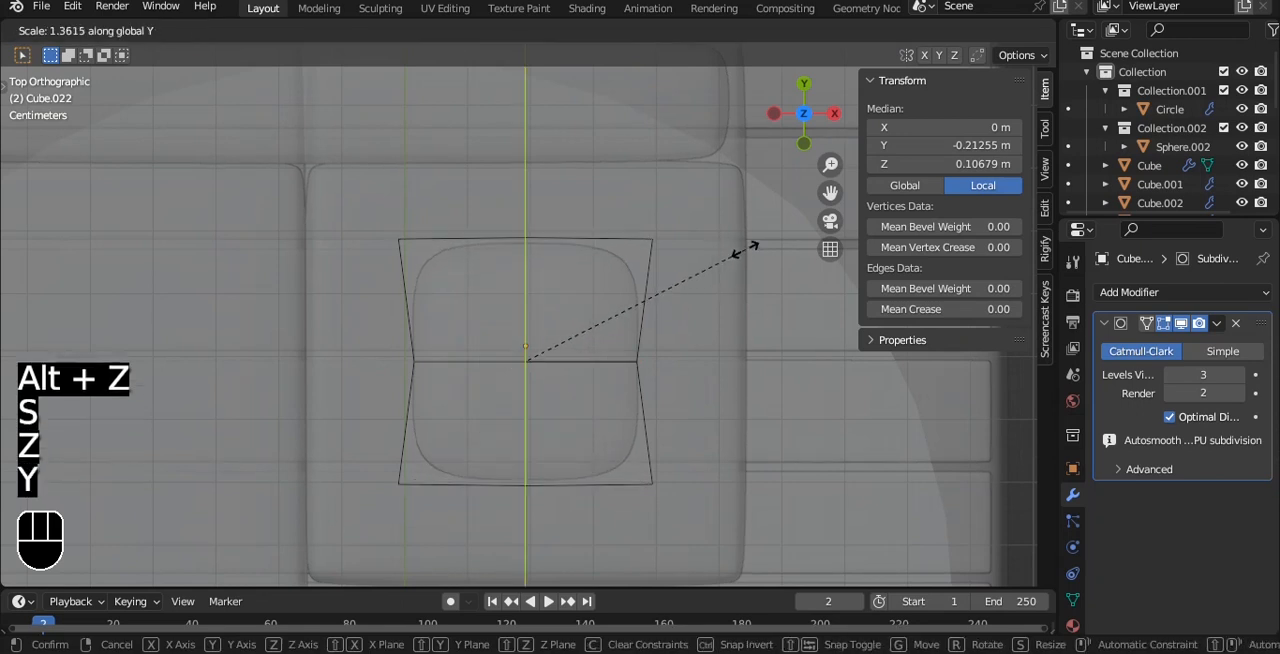
click(718, 248)
drag(752, 404, 757, 403)
key(s)
key(x)
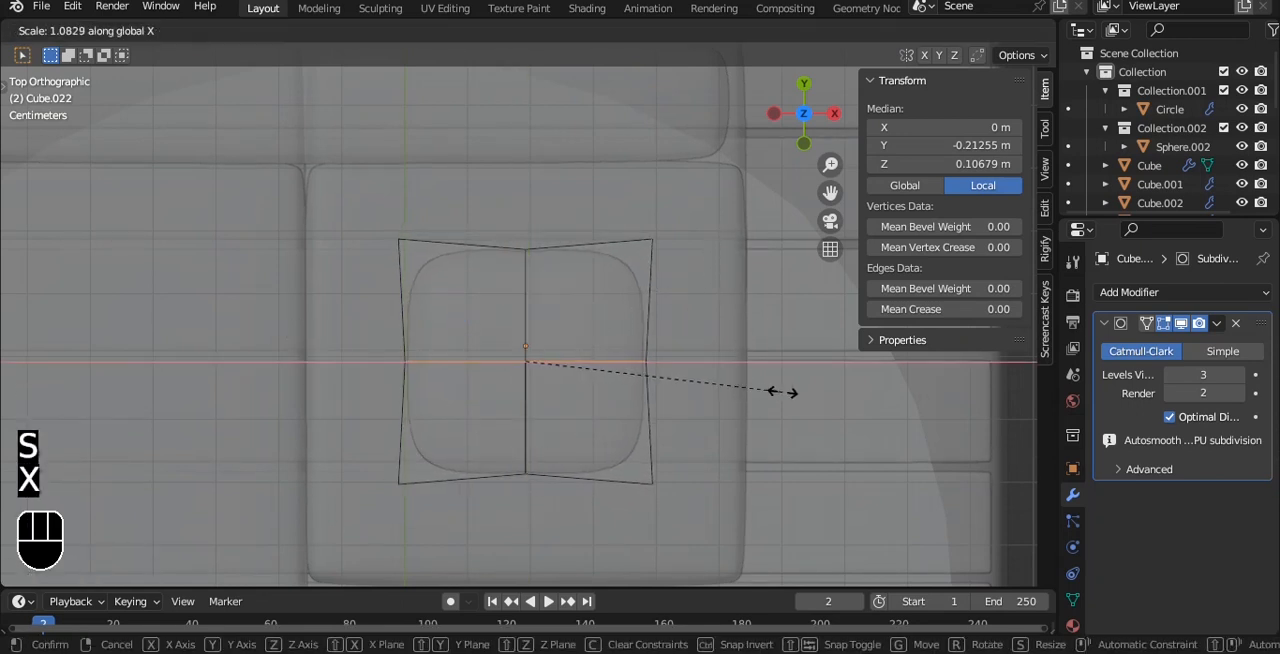
click(790, 391)
key(Tab)
key(alt+z)
Move the pillow over the long seat to about X −0.316 m and lower it to about Z −0.65 m on the cushion.
middle_drag(755, 388, 690, 170)
key(g)
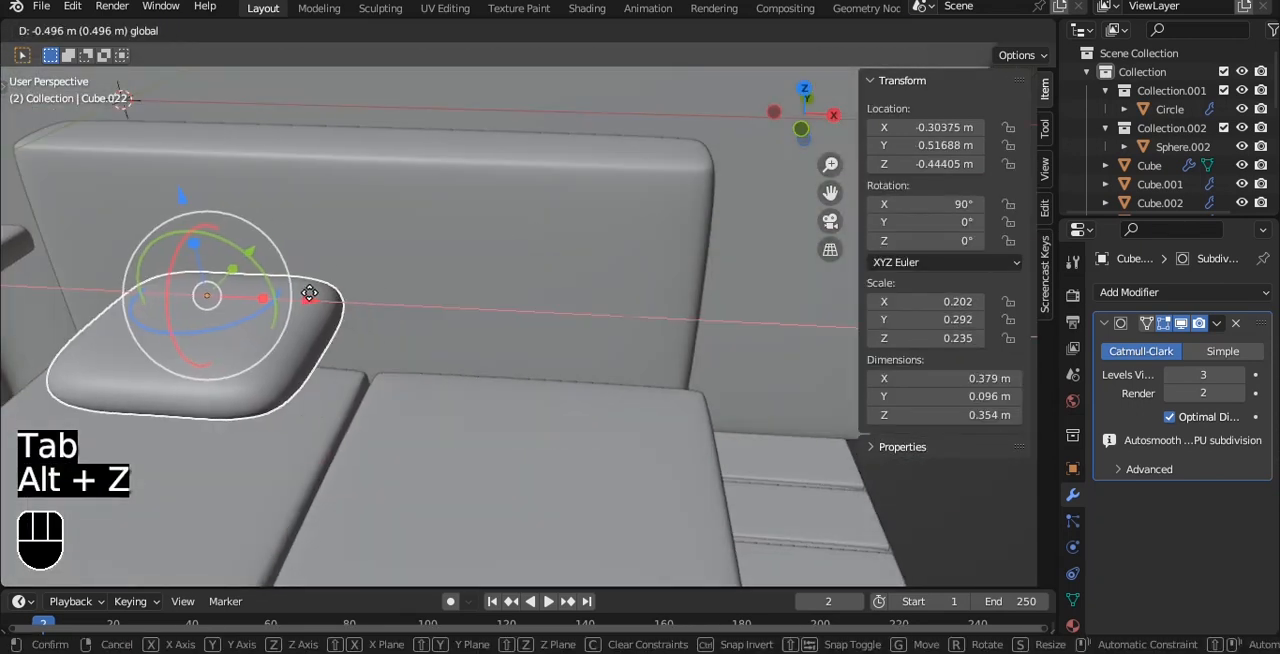
click(300, 287)
middle_drag(300, 287, 470, 290)
key(grave)
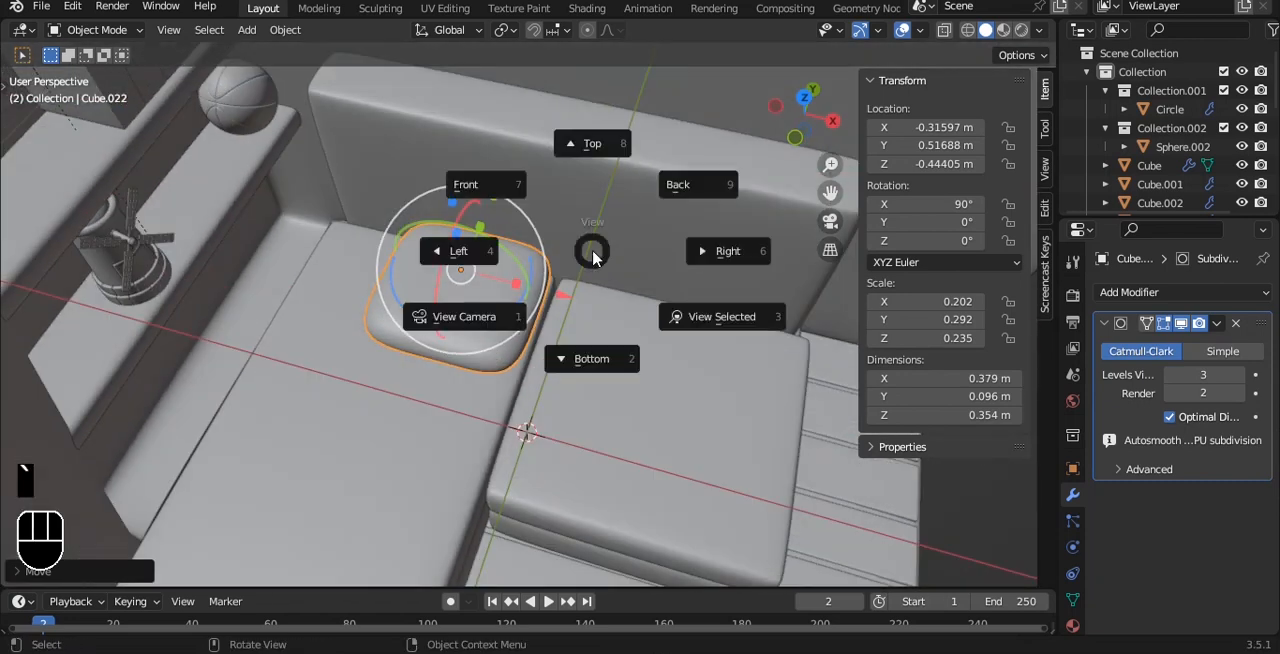
click(604, 250)
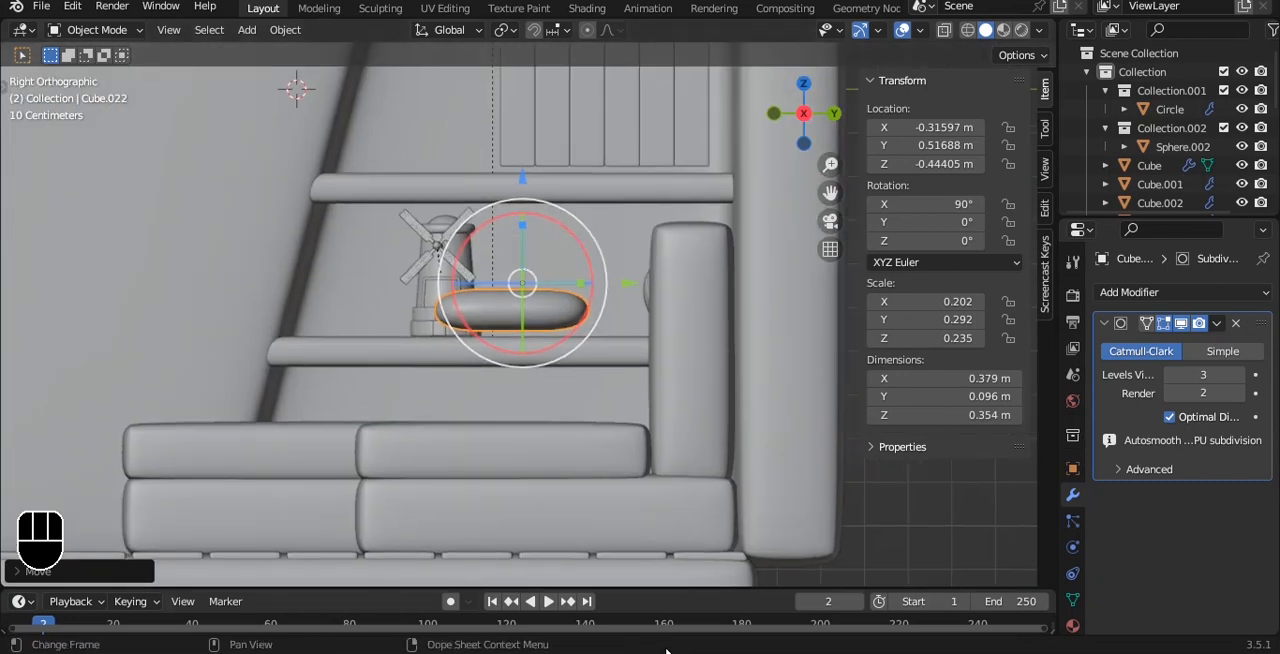
scroll(585, 267, up, 3)
key(g)
key(z)
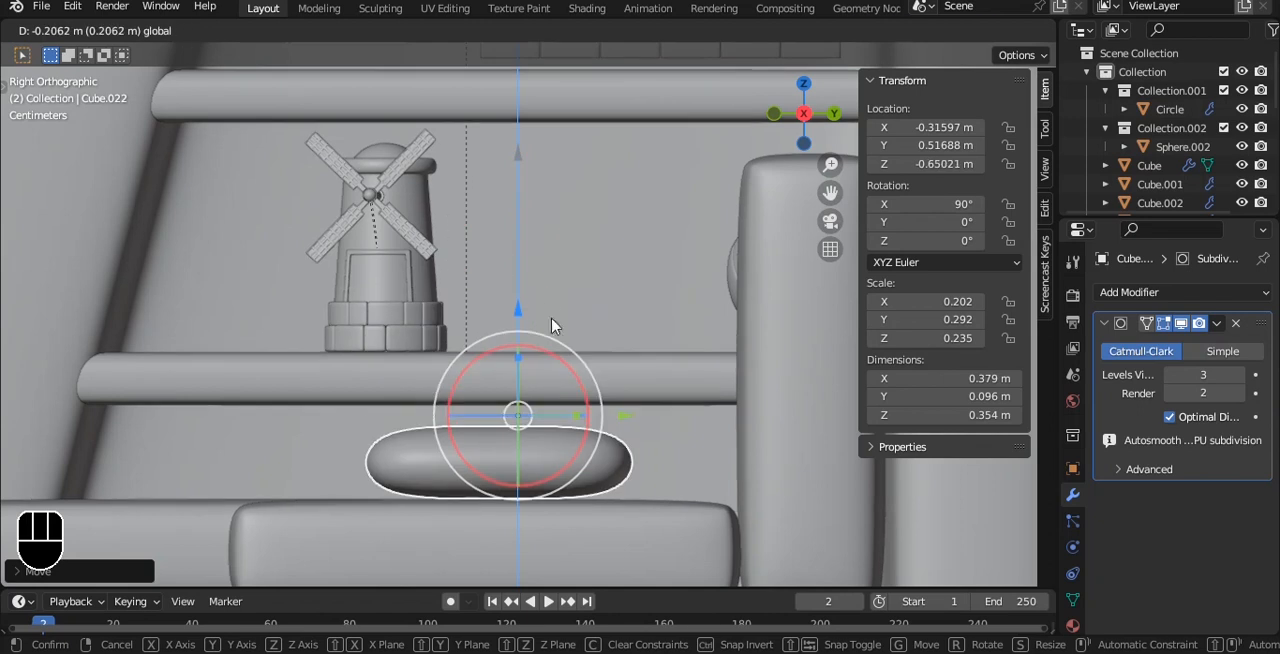
click(531, 322)
Stand the pillow up at 173° about X and position it against the backrest at about Y 0.691 m, Z −0.558 m.
key(g)
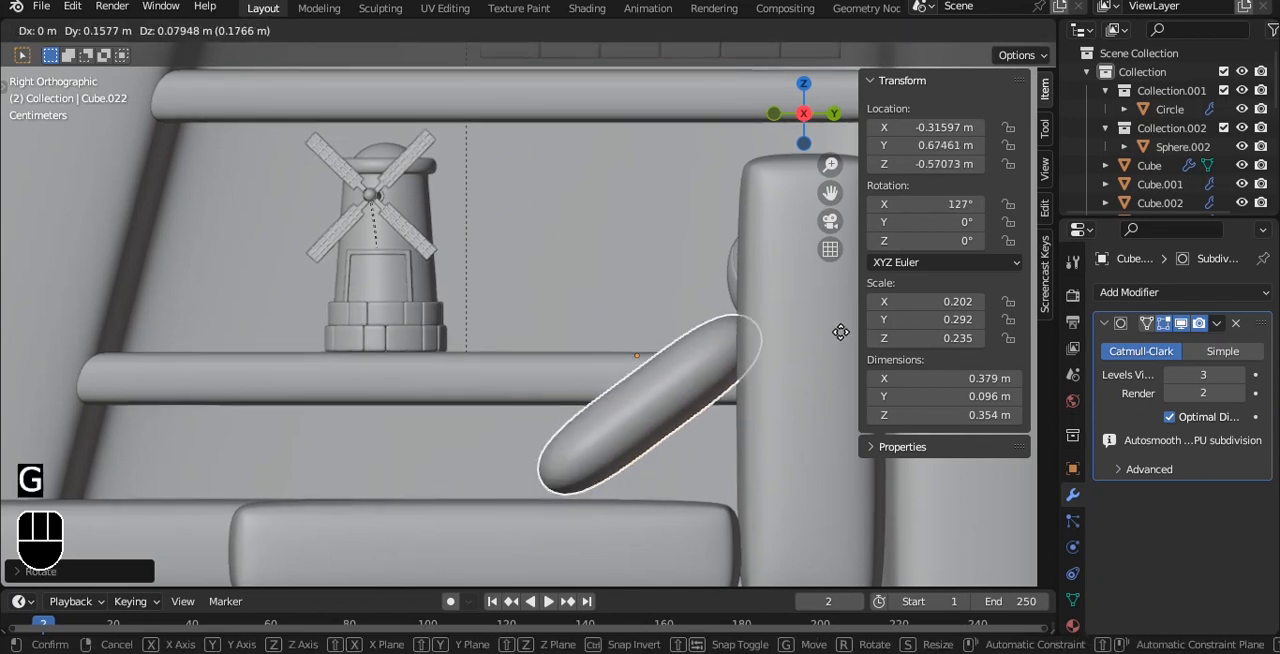
click(681, 332)
drag(681, 332, 650, 276)
key(g)
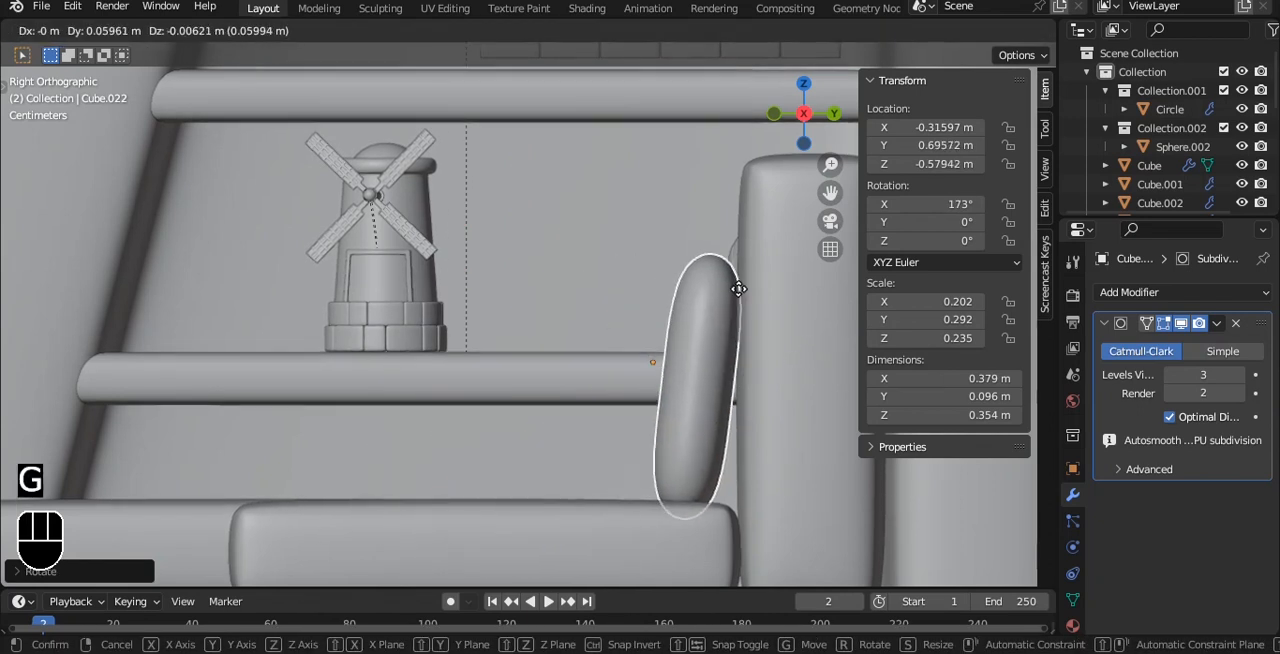
click(738, 273)
drag(765, 349, 759, 346)
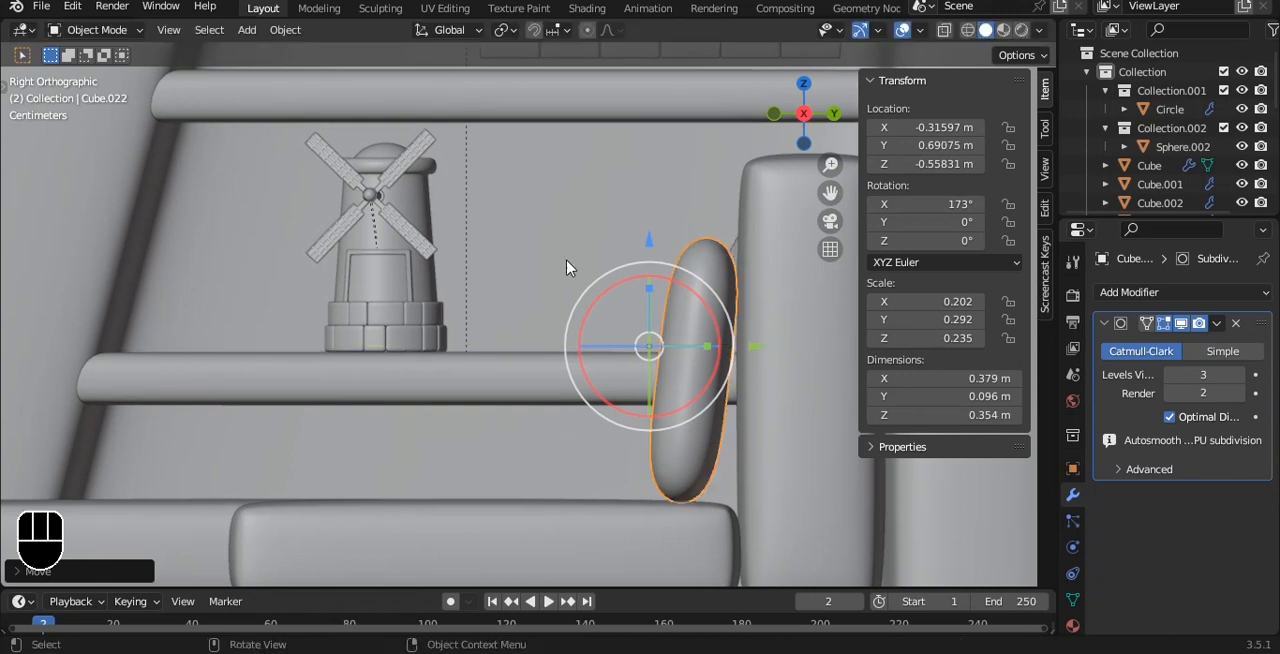
Resize the pillow to about 0.477 m wide and position it on the long seat at about X −0.492 m, Z −0.508 m.
middle_drag(568, 266, 770, 299)
scroll(770, 305, down, 2)
key(s)
click(628, 324)
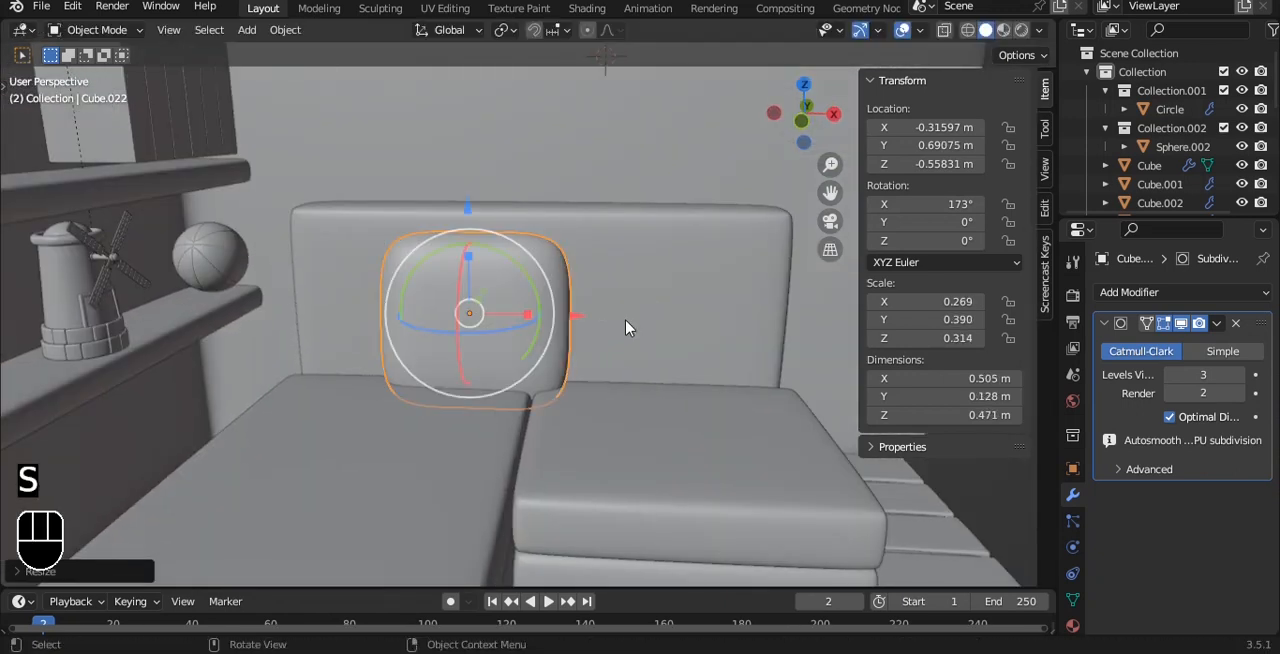
key(KP_1)
key(s)
click(603, 303)
key(g)
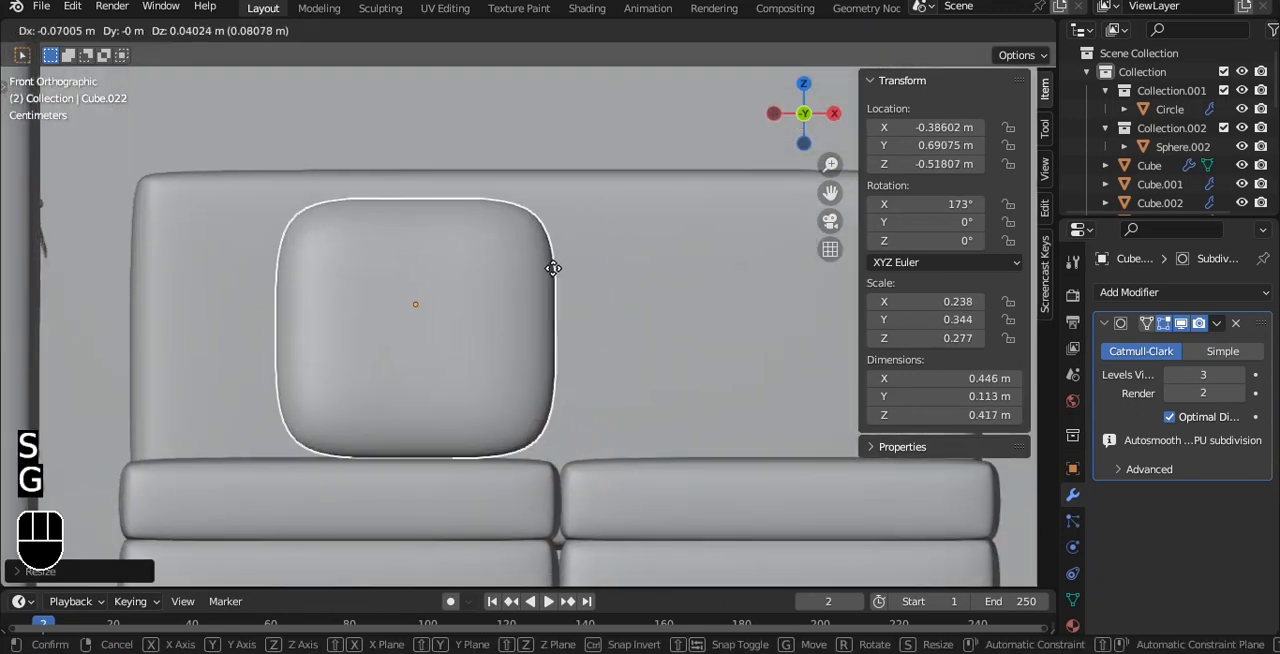
click(495, 268)
key(s)
click(514, 280)
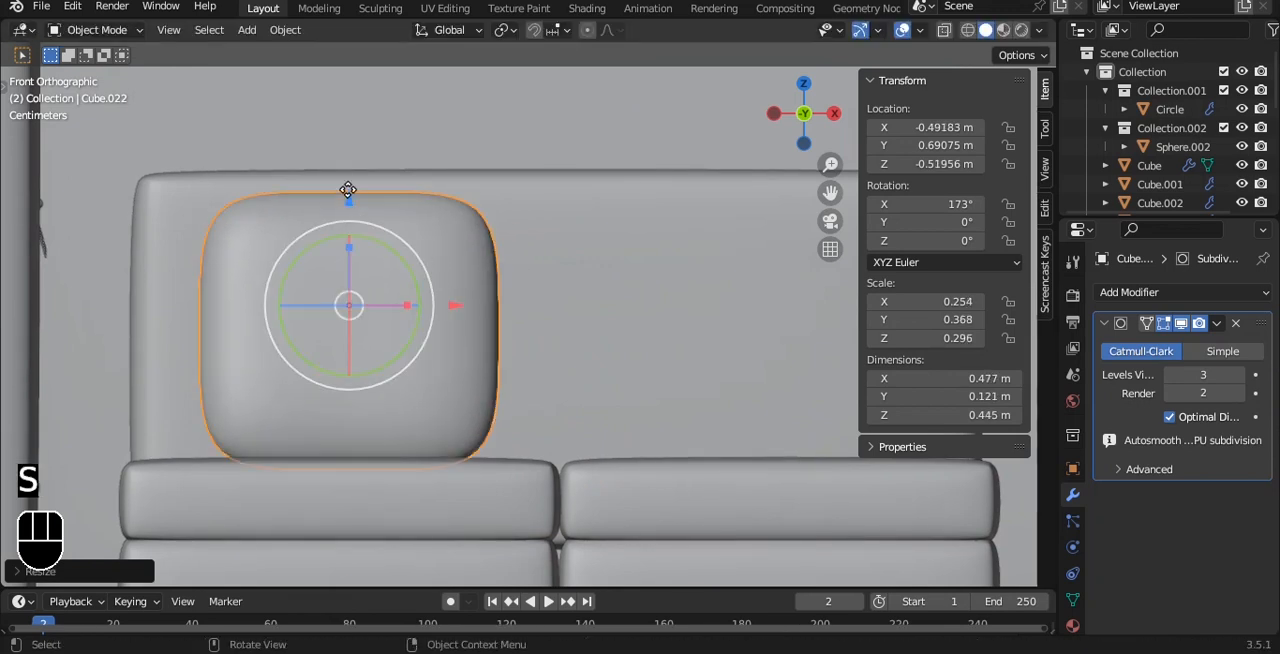
drag(349, 192, 349, 185)
Tilt the large pillow to 163° about X so that its upper edge leans against the backrest.
alt+drag(500, 235, 437, 187)
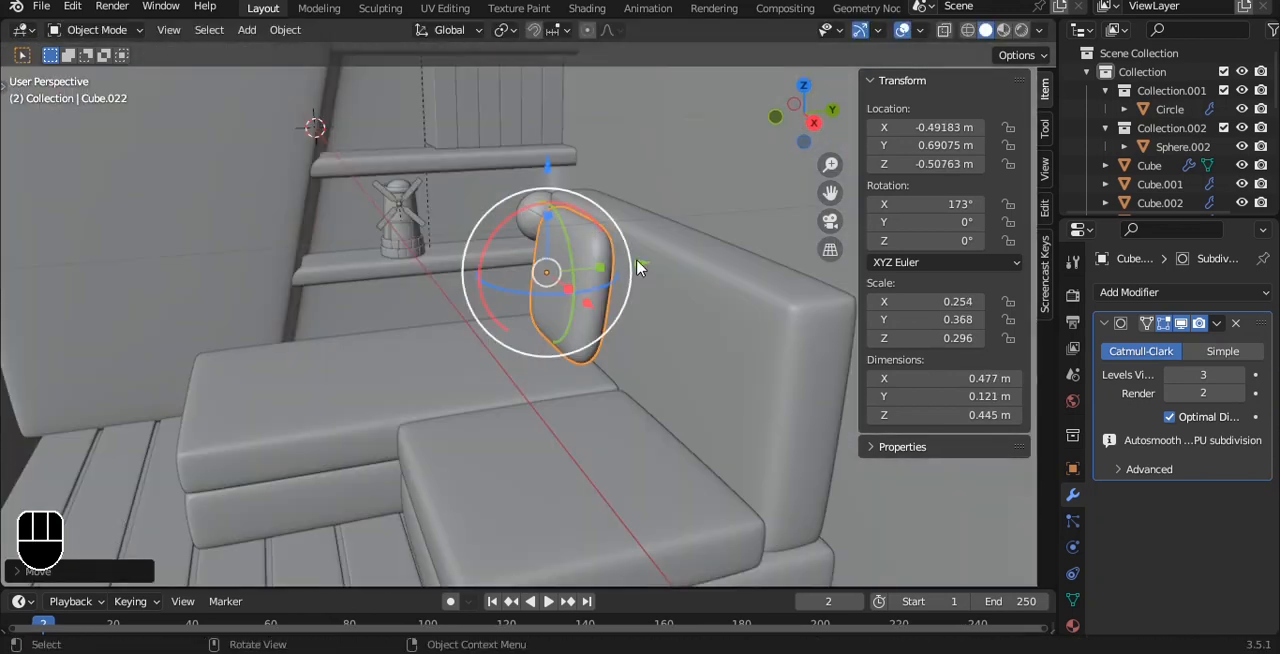
drag(637, 265, 594, 276)
key(grave)
click(665, 267)
drag(625, 319, 637, 310)
Duplicate the leaning pillow in front of the original and scale the copy to about 0.325 m wide.
alt+drag(523, 257, 577, 383)
key(shift+d)
click(467, 383)
key(s)
click(531, 374)
Place the small pillow on the seat at about Y 0.521 m, Z −0.587 m, tilted to 144° about X against the large pillow.
key(grave)
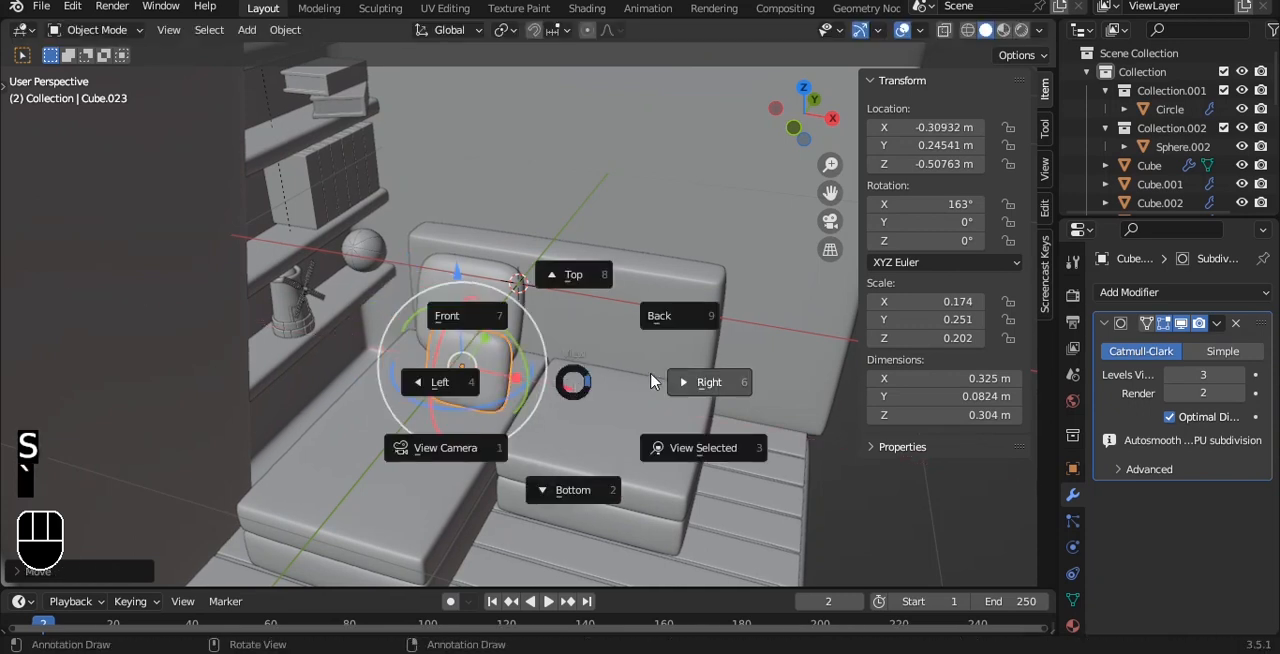
click(650, 381)
scroll(657, 378, up, 4)
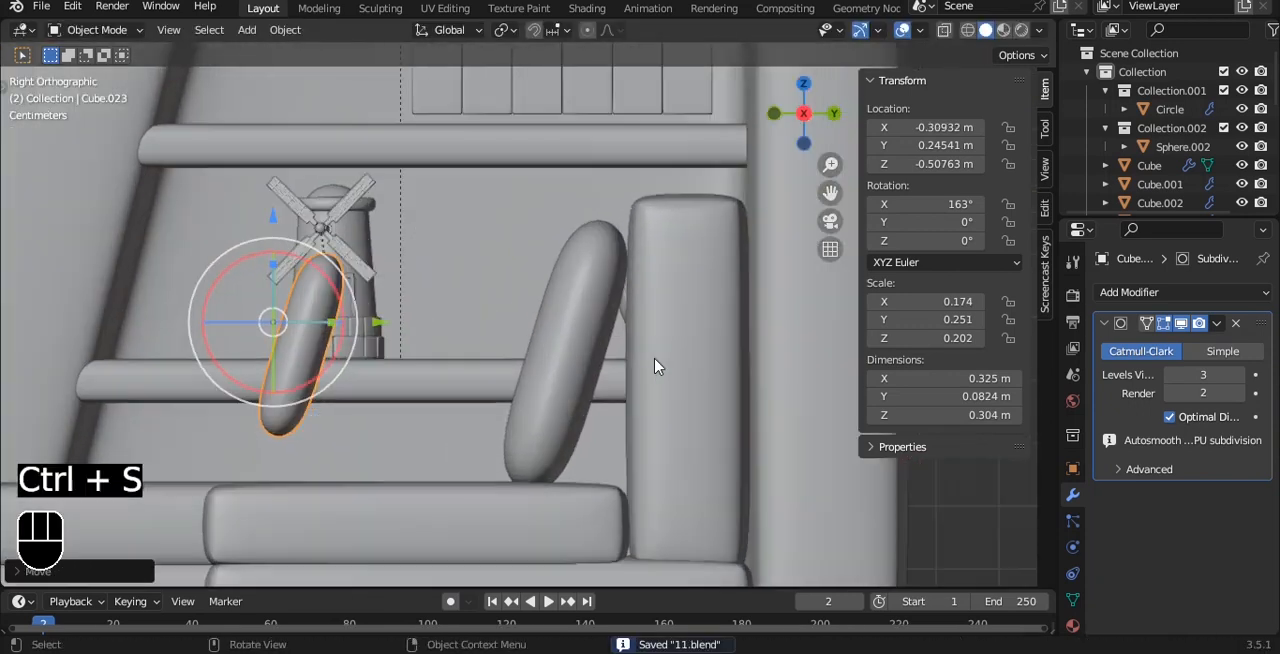
key(g)
click(654, 354)
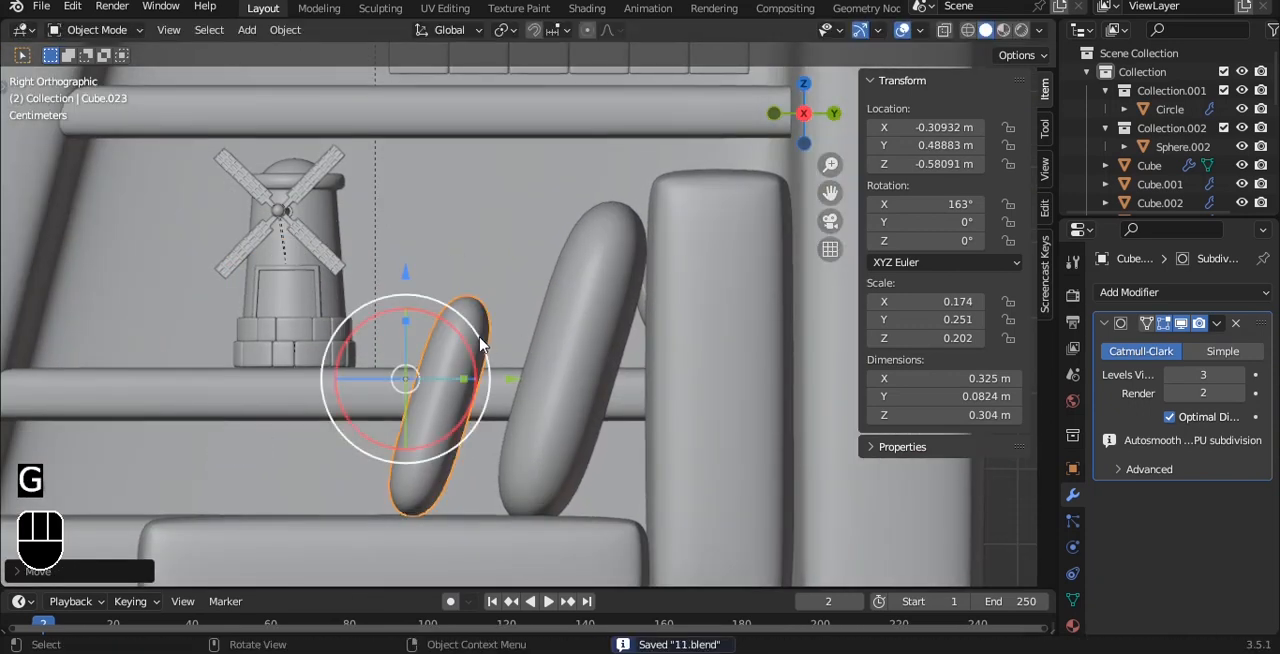
drag(472, 341, 534, 380)
drag(431, 274, 431, 278)
Clear the selection and save the file with the two leaning pillows.
key(a)
key(a)
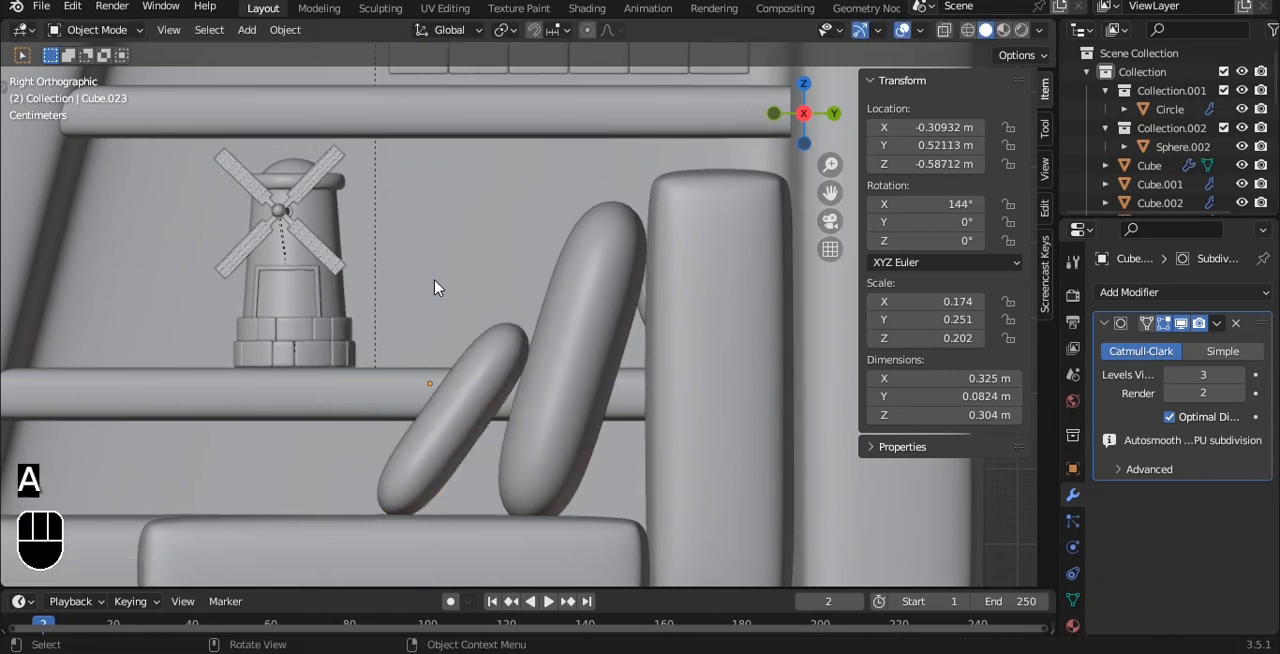
middle_drag(437, 286, 538, 398)
drag(598, 361, 532, 348)
scroll(563, 338, down, 2)
middle_drag(565, 337, 512, 310)
key(ctrl+s)
Duplicate the large and small pillows along X onto the adjacent short seat.
key(a)
key(a)
scroll(530, 336, down, 4)
scroll(585, 360, up, 4)
click(477, 331)
key(shift+d)
key(x)
click(614, 395)
shift+middle_drag(614, 402, 478, 400)
Lay the small pillow copy flat and turned on the short seat, and save the file.
key(grave)
click(591, 402)
shift+middle_drag(514, 344, 632, 344)
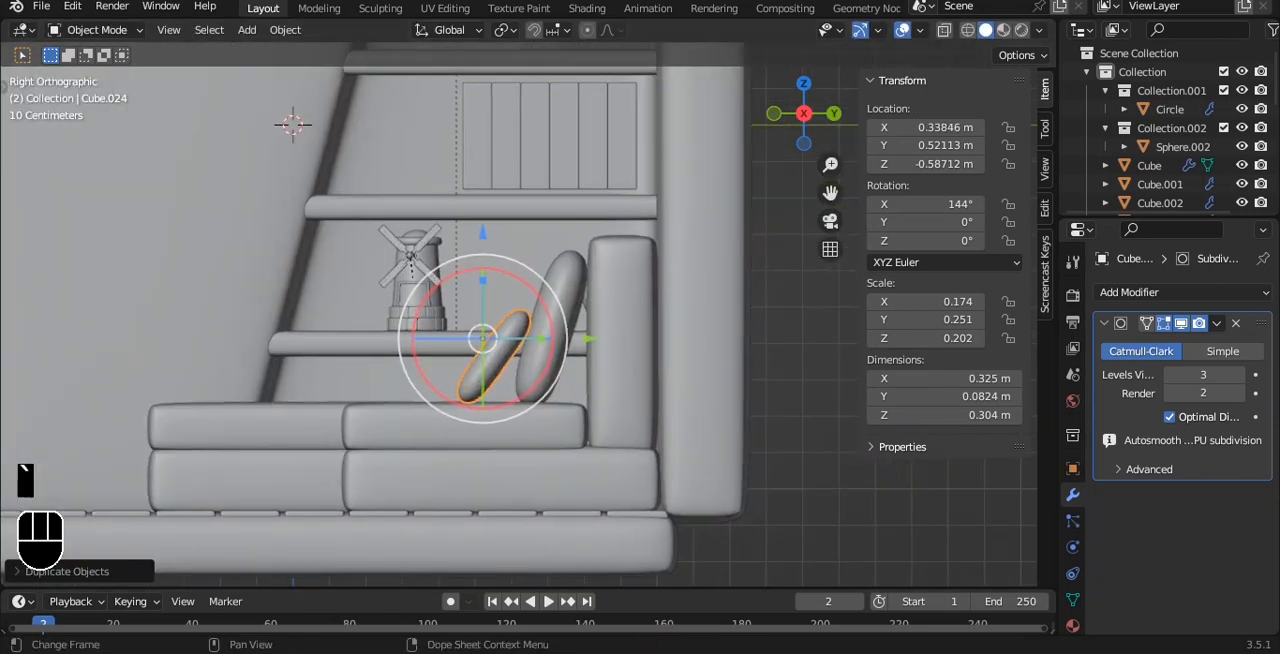
key(ctrl+s)
middle_drag(630, 310, 654, 312)
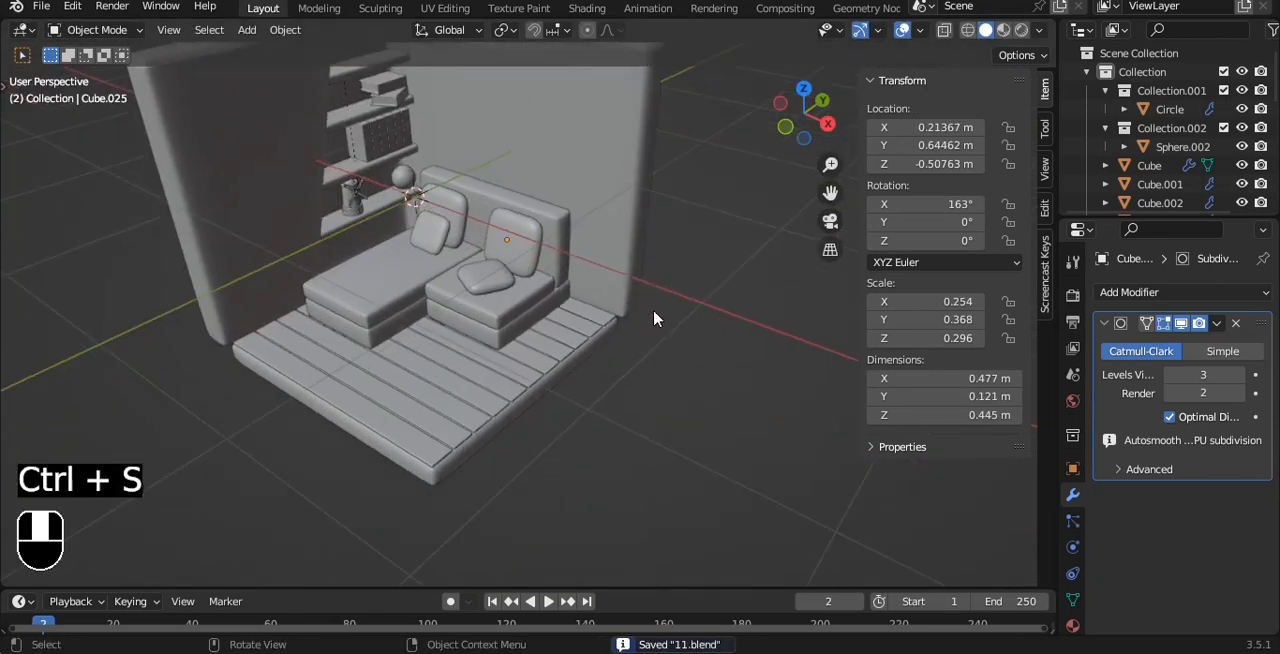
Add a cylinder, flatten it along Z to about 0.497 m, and move it in front of the short seat.
key(shift+a)
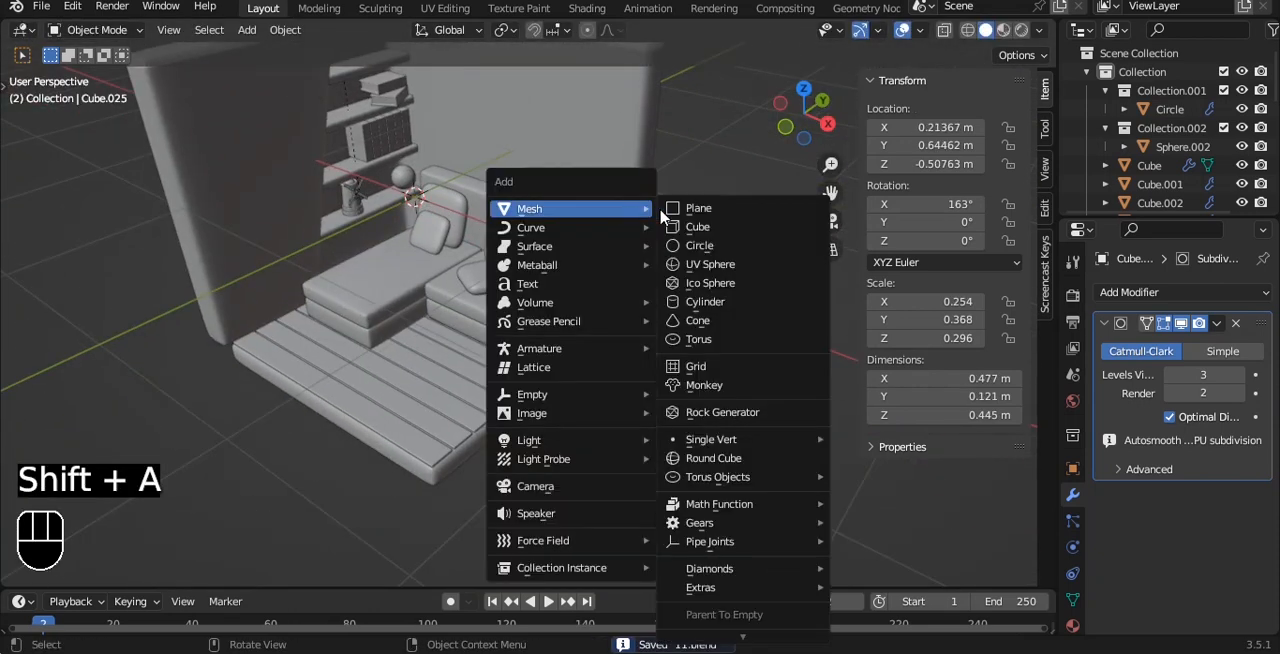
click(706, 302)
key(s)
key(z)
click(620, 229)
key(g)
click(620, 408)
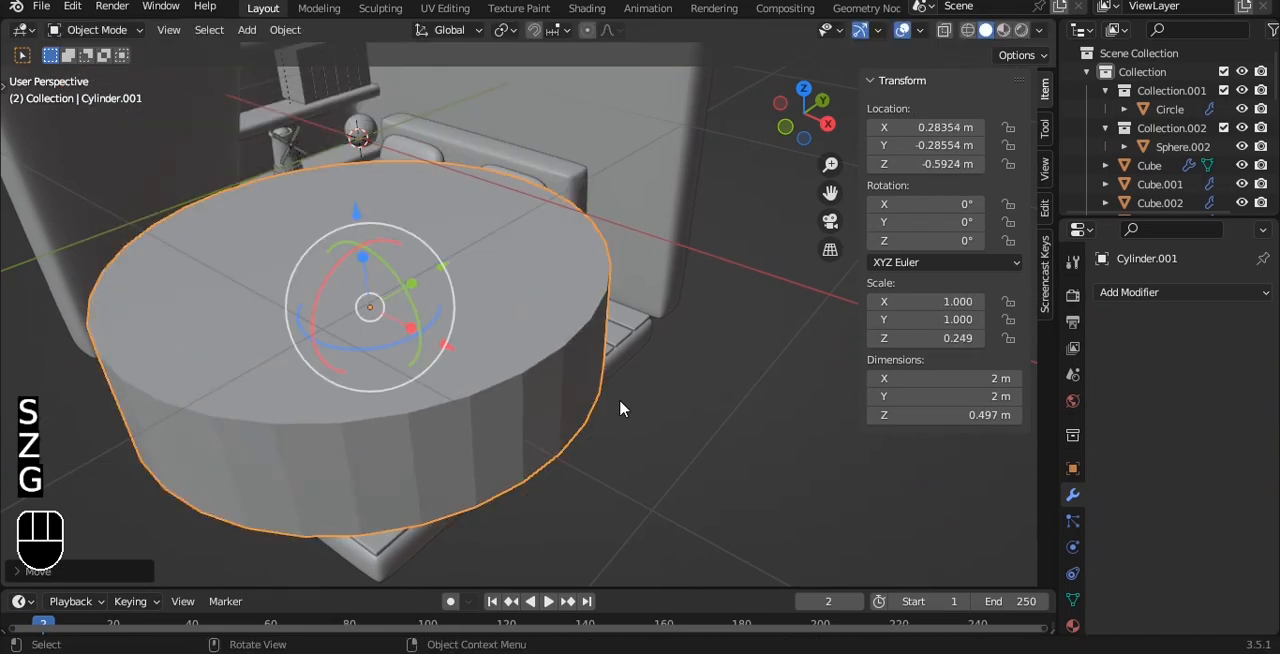
Scale the cylinder down uniformly to about 0.381 m in diameter.
key(s)
click(449, 335)
key(grave)
click(457, 240)
alt+shift+drag(563, 351, 558, 306)
scroll(590, 330, up, 2)
key(s)
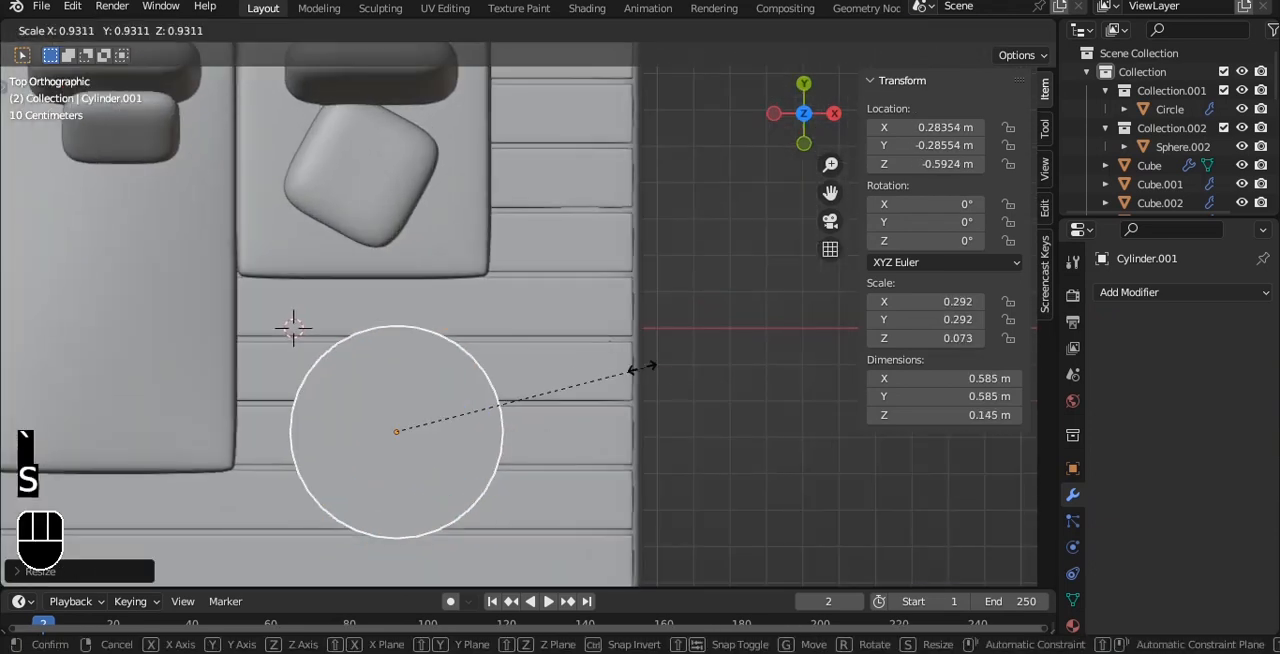
click(560, 370)
Lower the cylinder to about Z −0.804 m and smooth its shading.
key(grave)
click(514, 320)
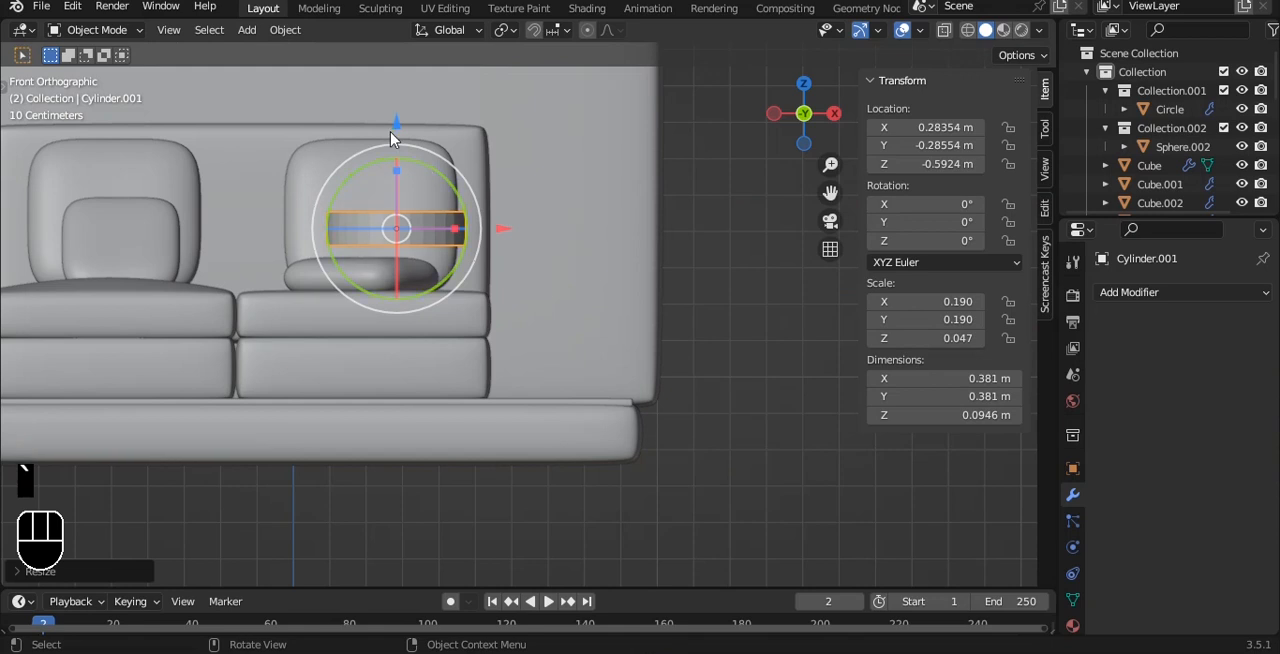
drag(393, 138, 537, 277)
right_click(575, 276)
click(580, 274)
scroll(584, 276, up, 4)
key(Tab)
key(Tab)
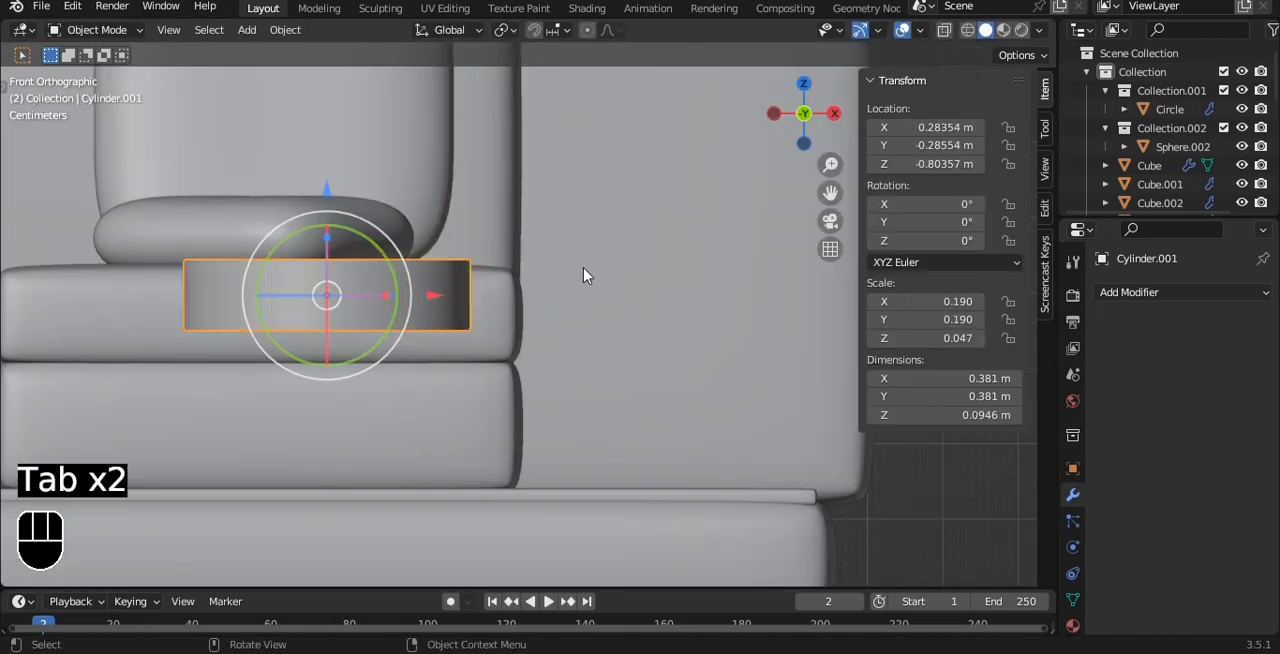
Apply the cylinder's scale and add a Bevel modifier with 3 segments limited by Weight.
key(ctrl+a)
click(600, 268)
click(1129, 292)
click(908, 334)
alt+shift+drag(494, 237, 655, 257)
click(1239, 419)
click(1239, 419)
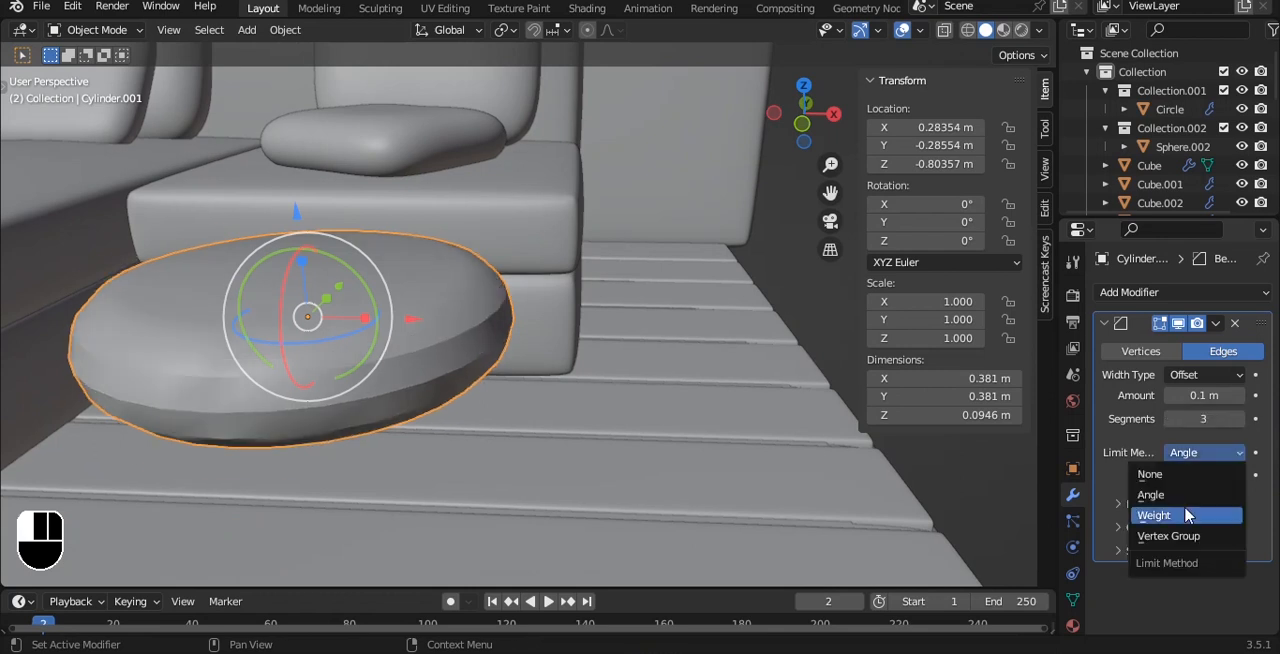
click(1187, 515)
Set the mean bevel weight of the cylinder's upper and lower rim edges to 1.00.
key(Tab)
double_click(415, 333)
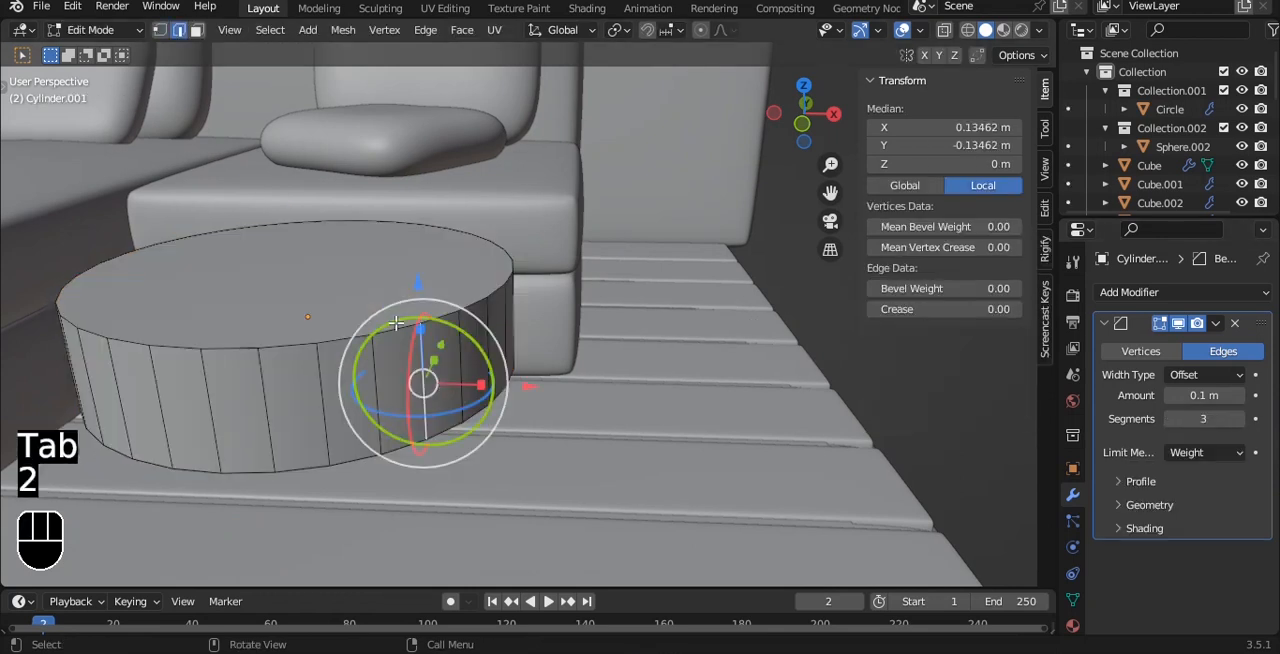
drag(911, 285, 970, 287)
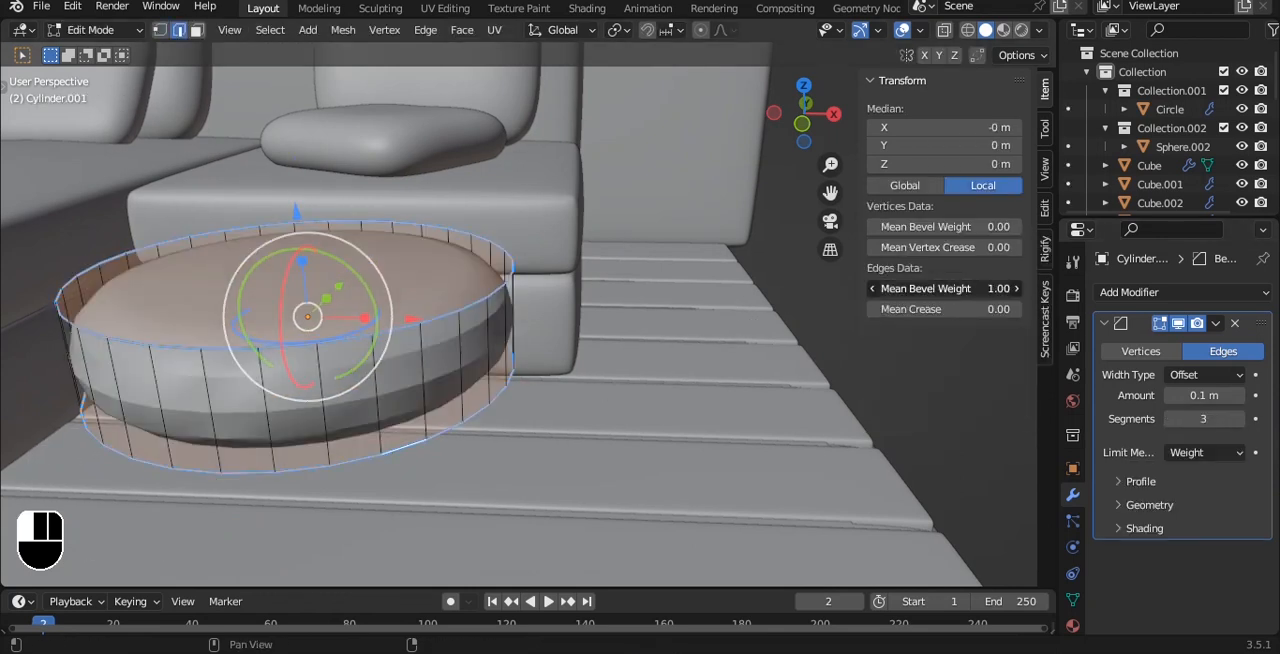
Add a level 3 Subdivision modifier to the cylinder and set its bevel profile shape to 0.70.
key(Tab)
key(ctrl+3)
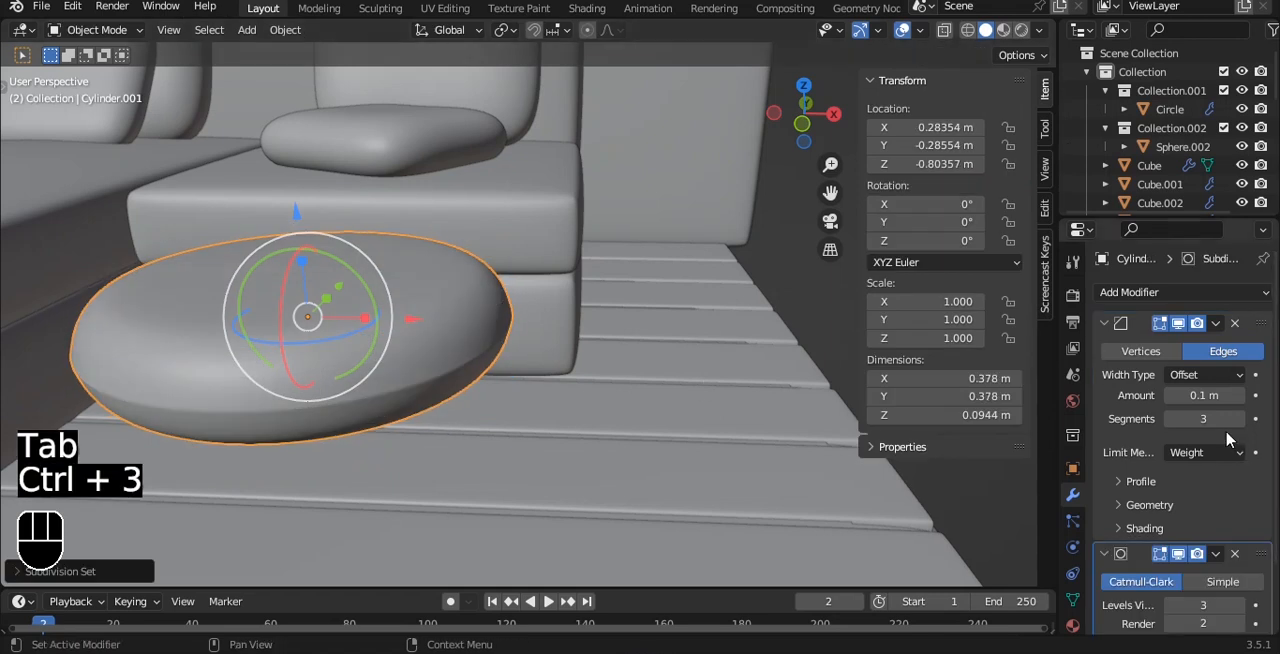
click(1140, 481)
drag(1204, 533, 1225, 533)
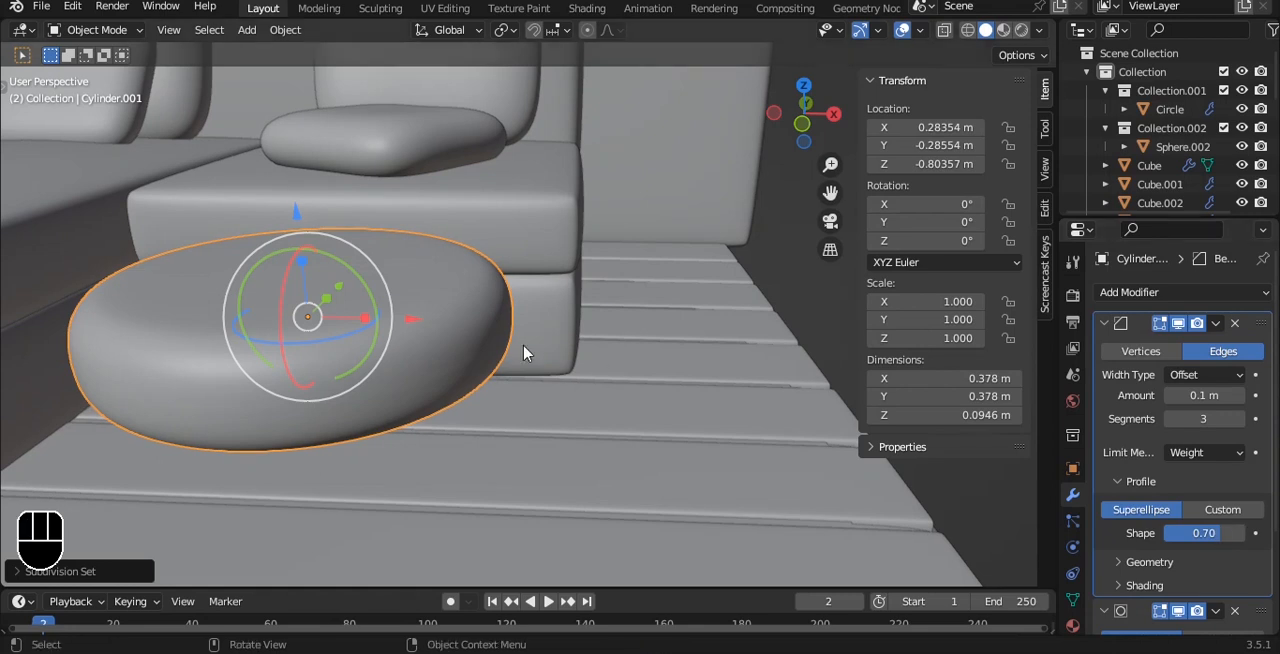
Move the round cushion to about X 0.062 m, and duplicate it along X to about 0.33 m.
key(KP_1)
middle_drag(478, 207, 563, 234)
key(grave)
click(503, 177)
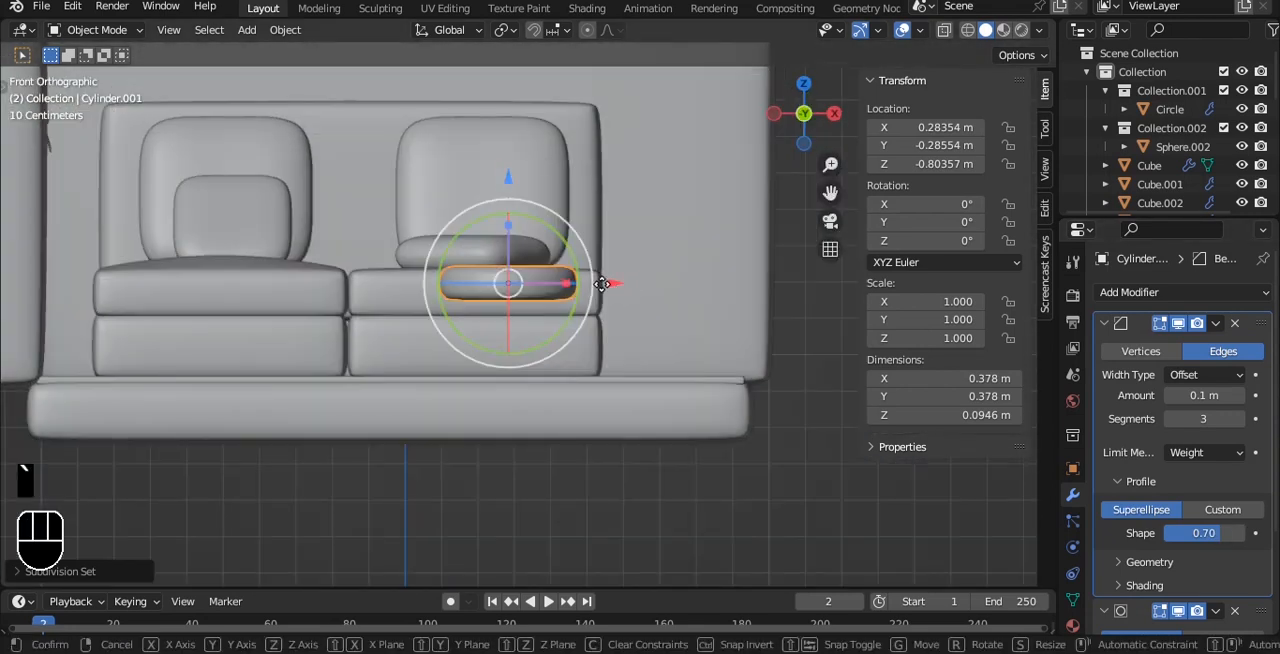
click(500, 284)
key(shift+d)
key(x)
click(628, 300)
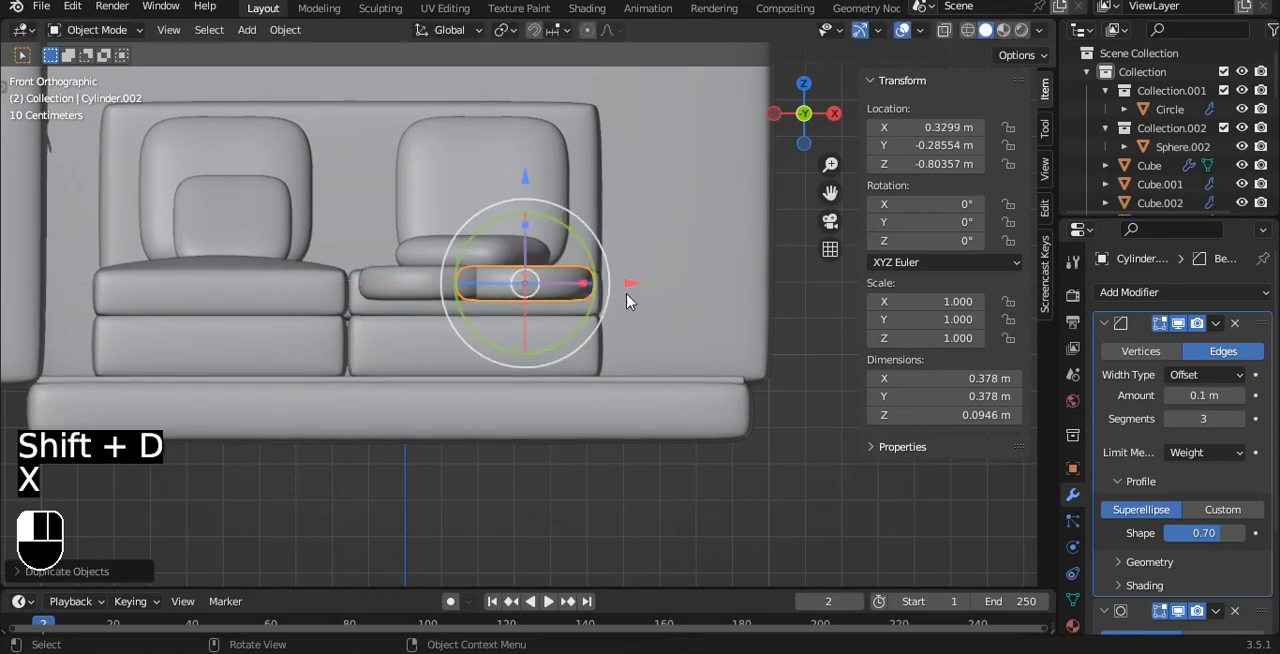
Lower the cushion copy to about Z −0.894 m and extend its bottom vertices downward for a thickness of about 0.119 m.
drag(529, 186, 518, 216)
scroll(520, 220, up, 5)
key(Tab)
key(alt+z)
key(1)
key(alt+z)
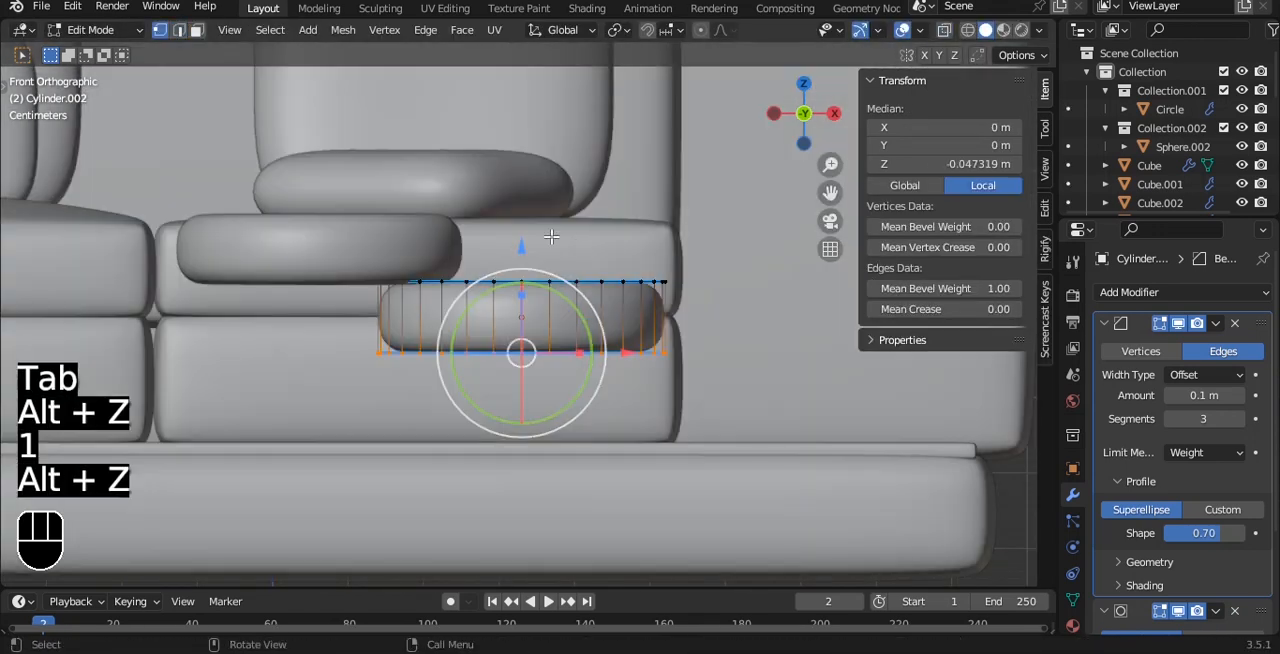
key(alt+z)
key(Tab)
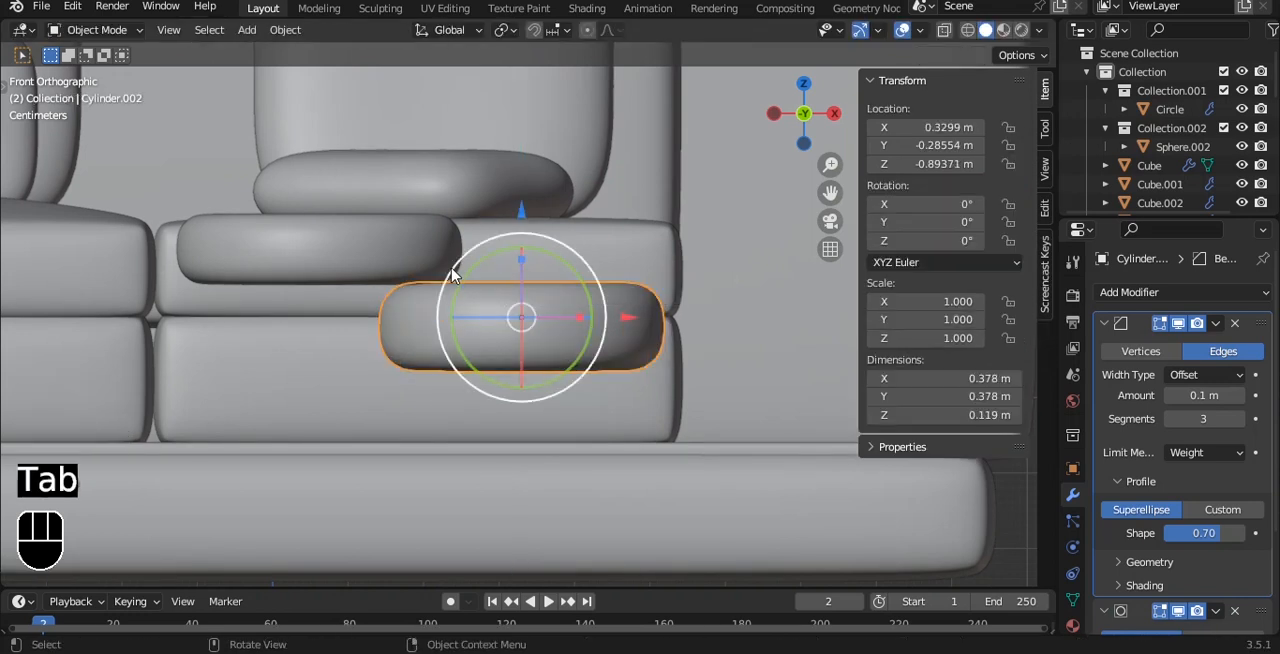
Lower both round cushions together so the upper one sits at about Z −0.838 m.
middle_drag(470, 255, 457, 240)
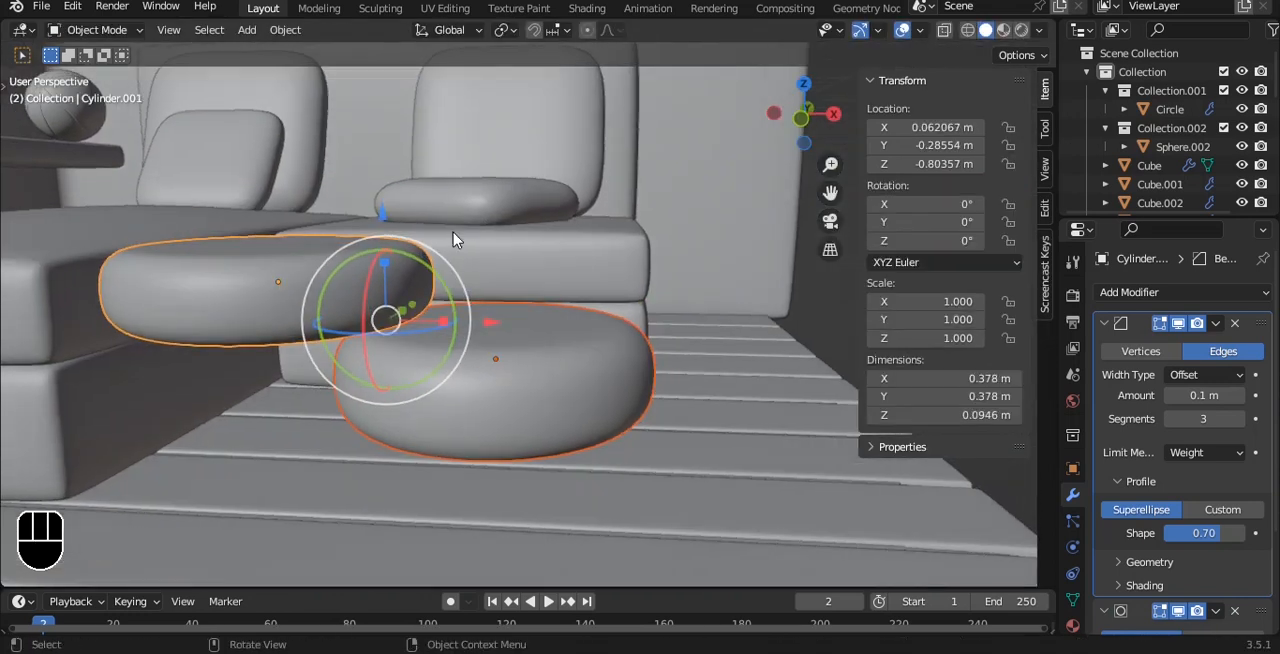
drag(382, 215, 380, 245)
key(grave)
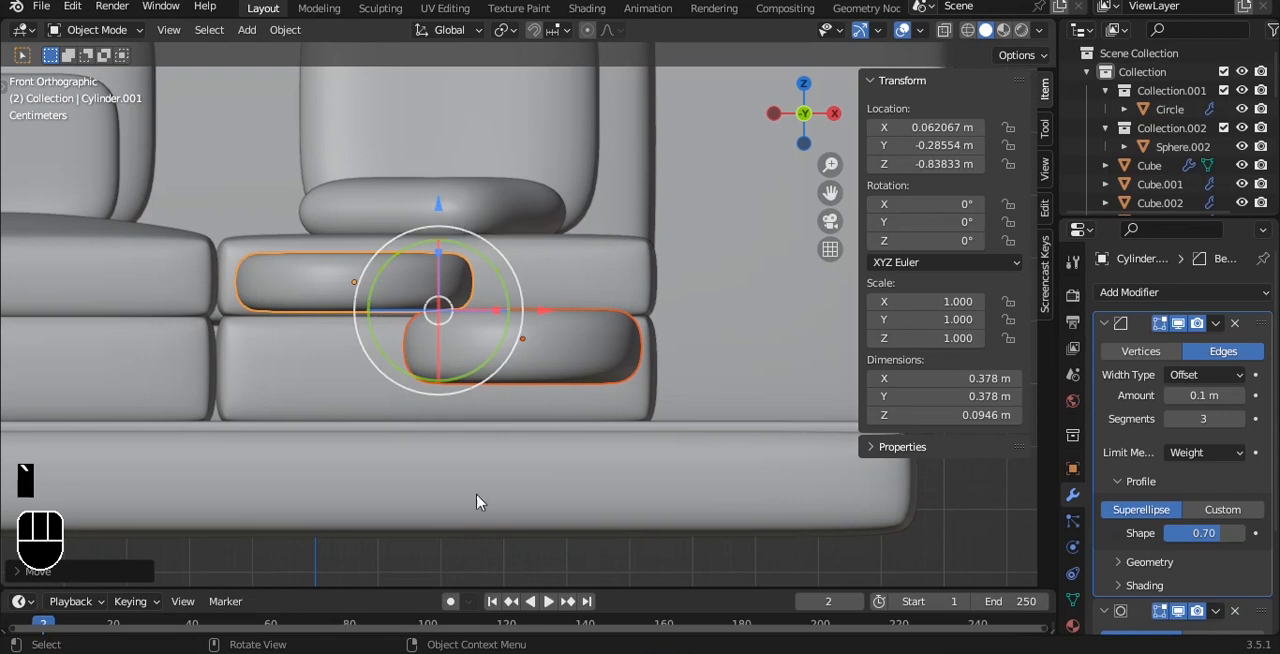
Duplicate the upper round cushion straight down to about Z −0.929 m and scale the copy uniformly to about 0.311.
key(shift+d)
key(z)
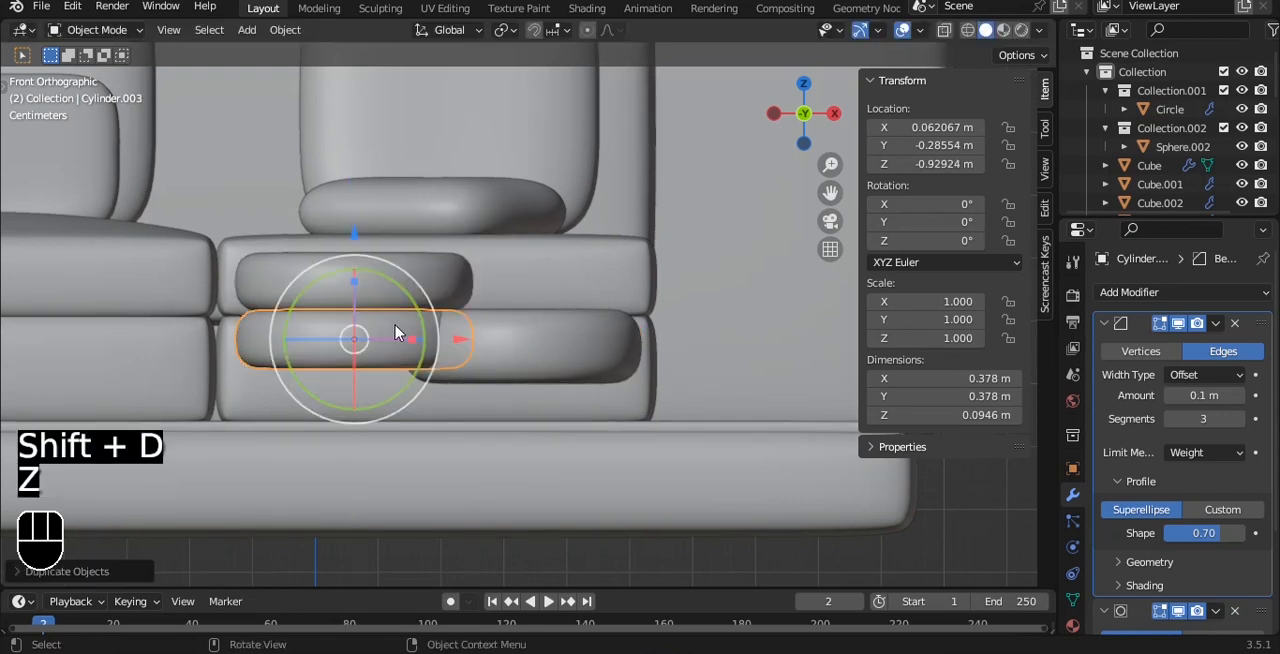
click(396, 333)
scroll(396, 333, up, 1)
key(Tab)
key(Tab)
key(s)
click(396, 332)
Extend the small copy's bottom vertices down to the floor and widen them into a tapered base.
key(Tab)
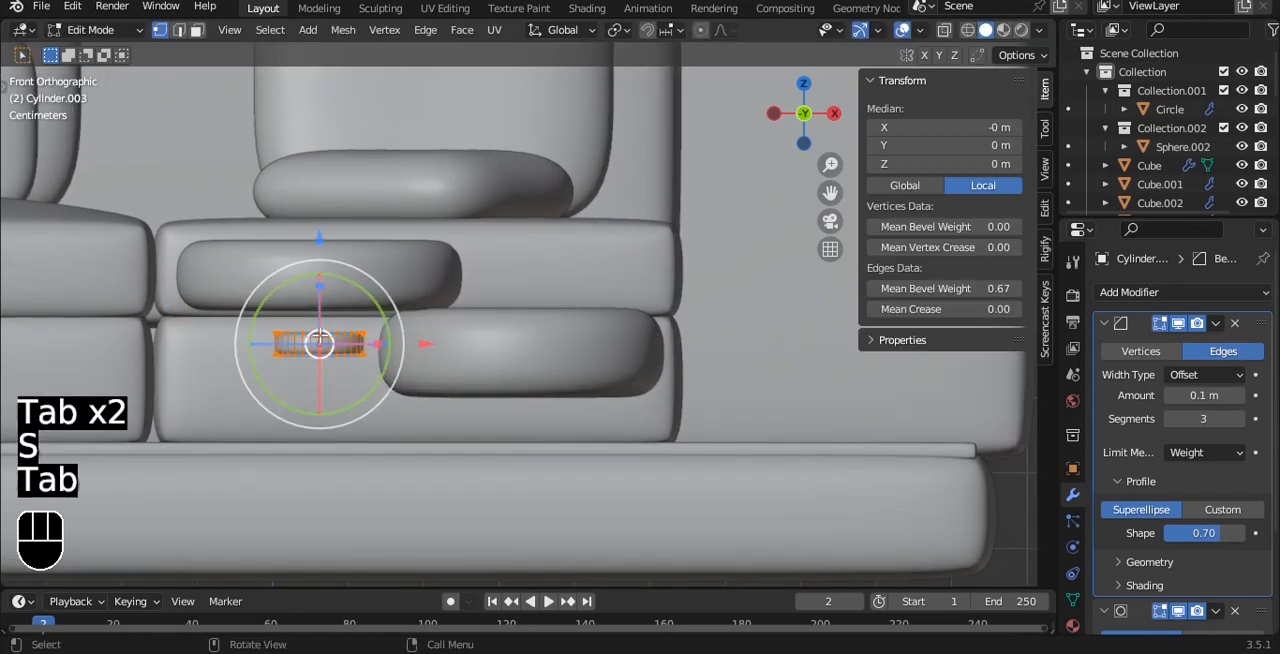
key(alt+z)
key(alt+z)
drag(310, 290, 315, 380)
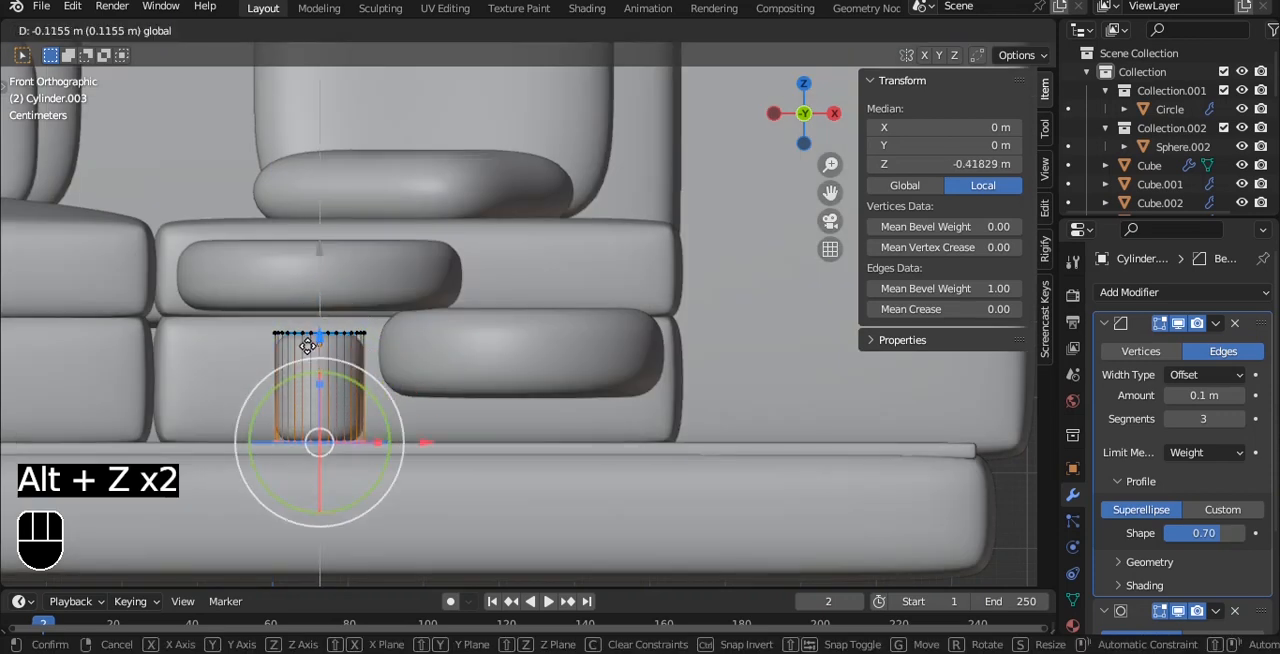
key(s)
click(487, 352)
Raise the tapered base's top vertices to meet the upper cushion, for a total height of about 0.18 m.
key(alt+z)
drag(206, 279, 400, 370)
key(alt+z)
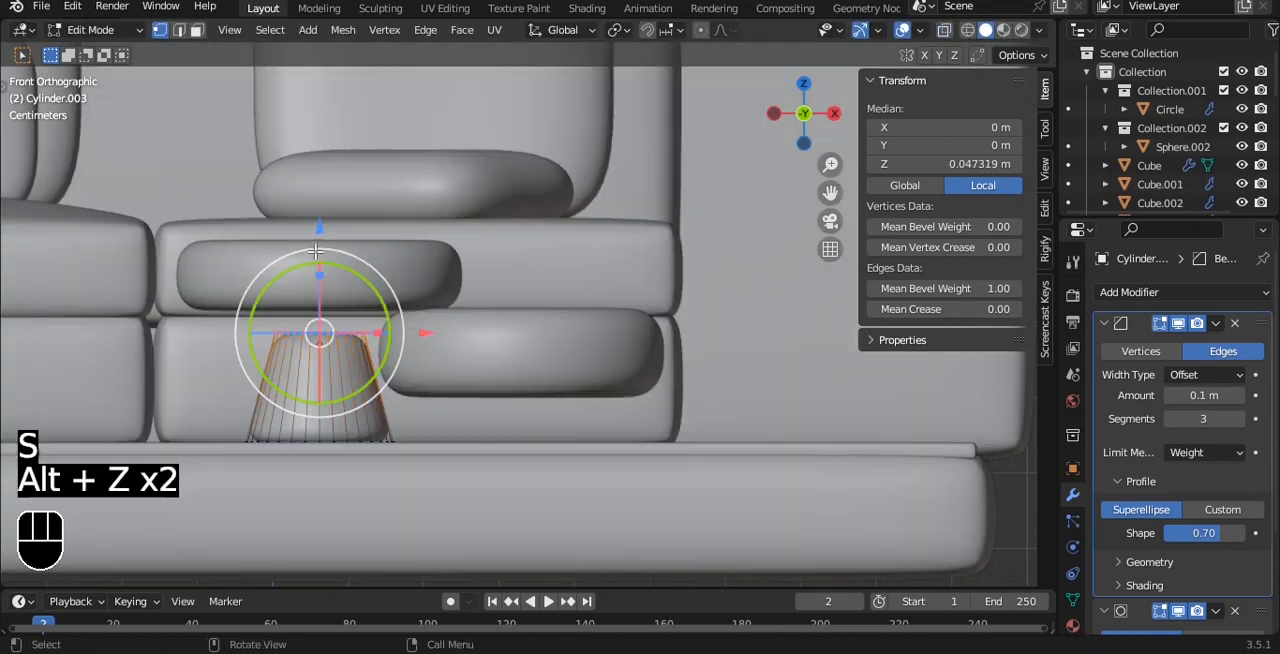
drag(320, 230, 320, 203)
key(Tab)
key(alt+z)
scroll(419, 268, down, 1)
key(alt+z)
middle_drag(419, 268, 468, 368)
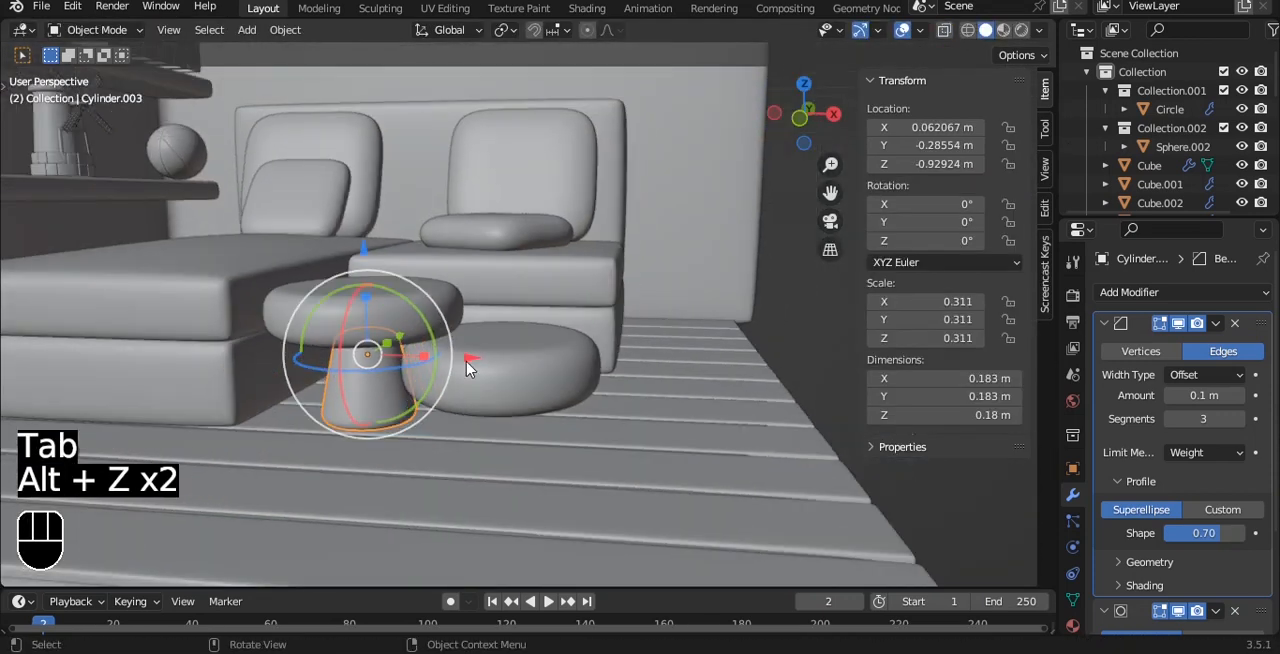
Duplicate the tapered base along X to about 0.325 m, beneath the lower cushion.
key(shift+d)
key(x)
click(629, 362)
key(grave)
click(575, 315)
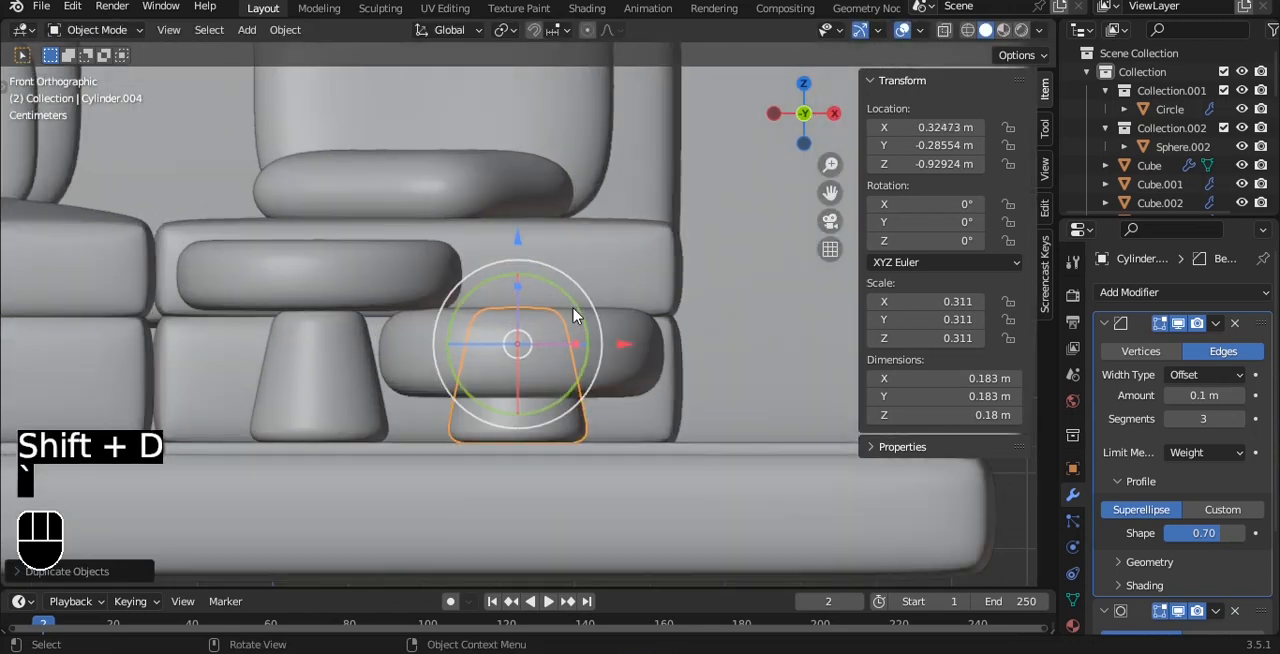
Lower the copied base's top vertices for a height of about 0.084 m, and save the file.
key(Tab)
key(alt+z)
drag(520, 204, 521, 273)
key(alt+z)
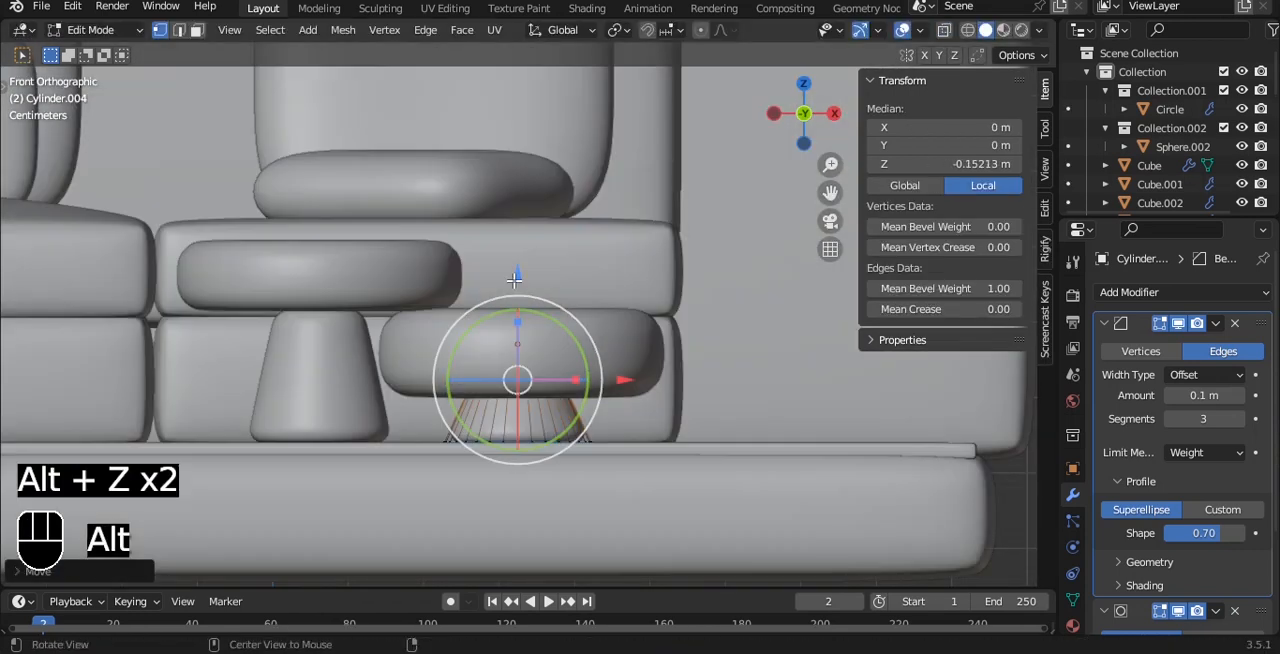
key(Tab)
scroll(558, 345, down, 5)
middle_drag(515, 262, 494, 349)
key(ctrl+s)
scroll(494, 349, down, 4)
middle_drag(520, 312, 571, 294)
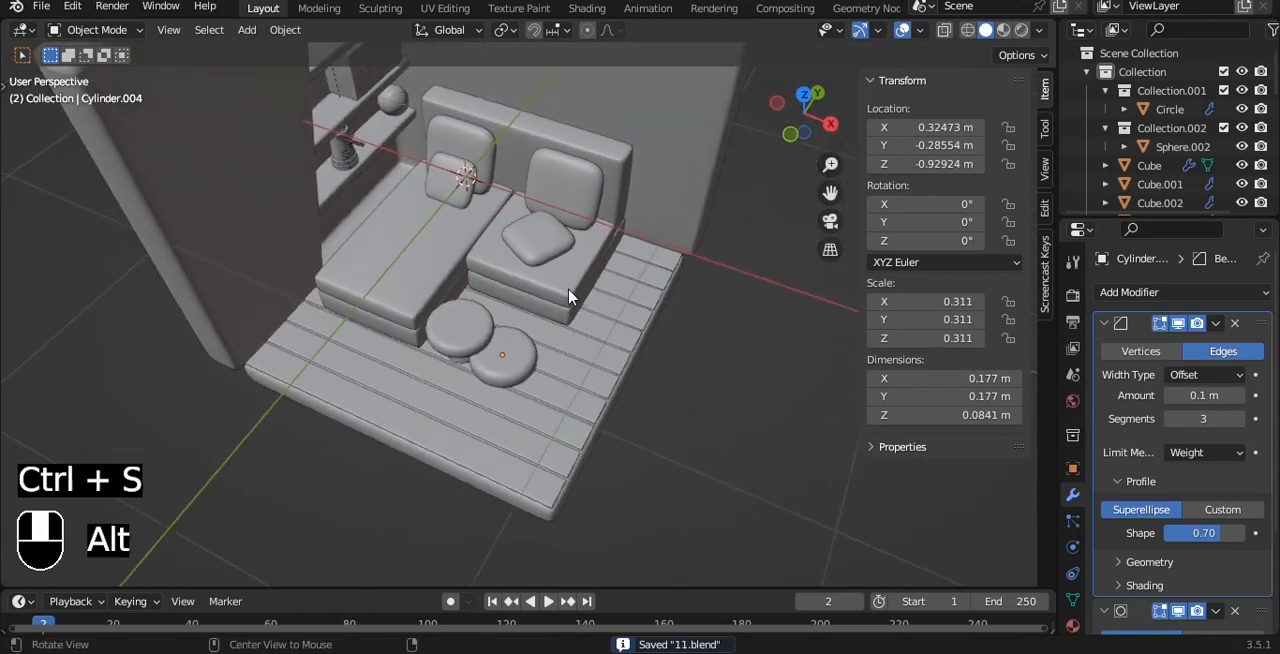
Add a plane and isolate it in local view, seen from the top.
scroll(500, 277, up, 4)
middle_drag(475, 263, 459, 226)
key(shift+a)
click(623, 209)
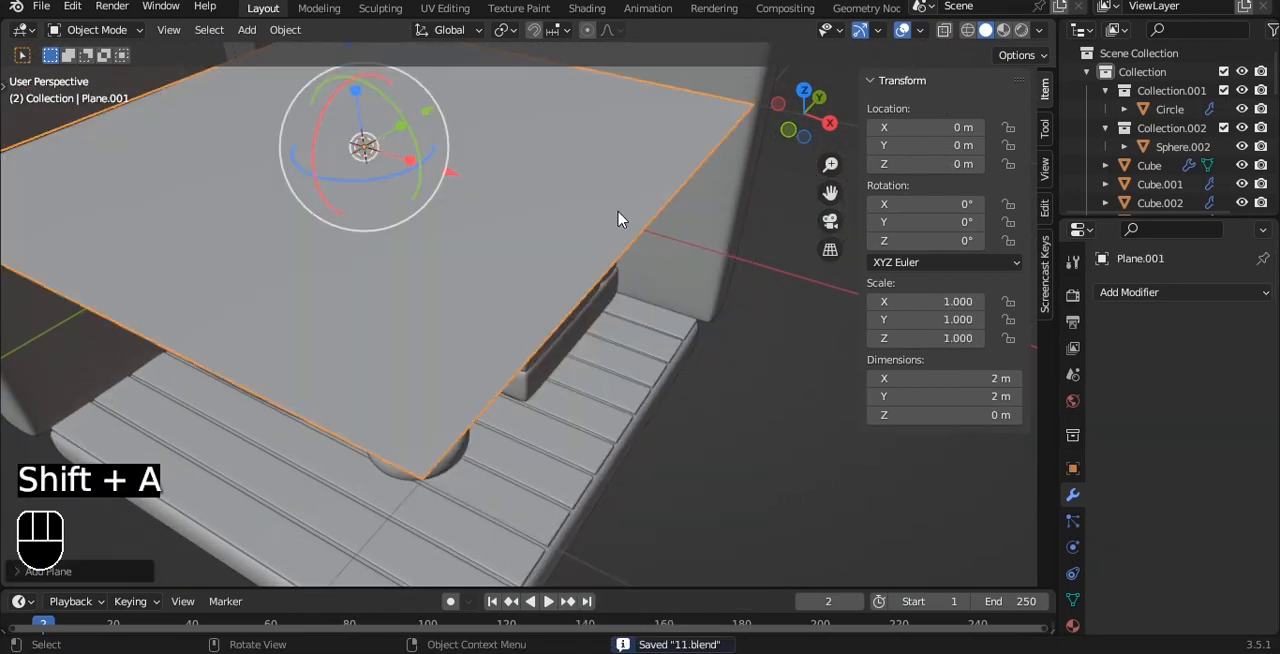
scroll(620, 214, down, 3)
key(slash)
key(grave)
click(618, 112)
Scale the plane into a tall rectangle, about 0.339 along X and 0.571 along Y.
key(s)
key(x)
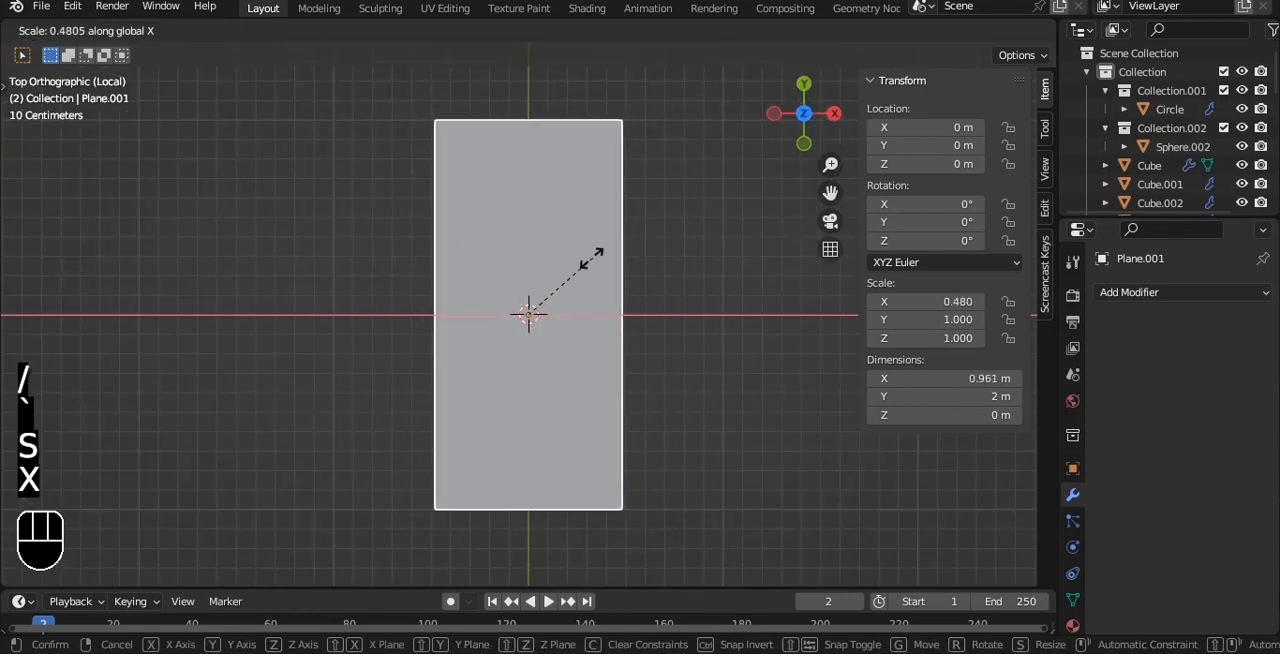
click(591, 260)
key(s)
key(z)
key(y)
click(640, 272)
key(s)
key(x)
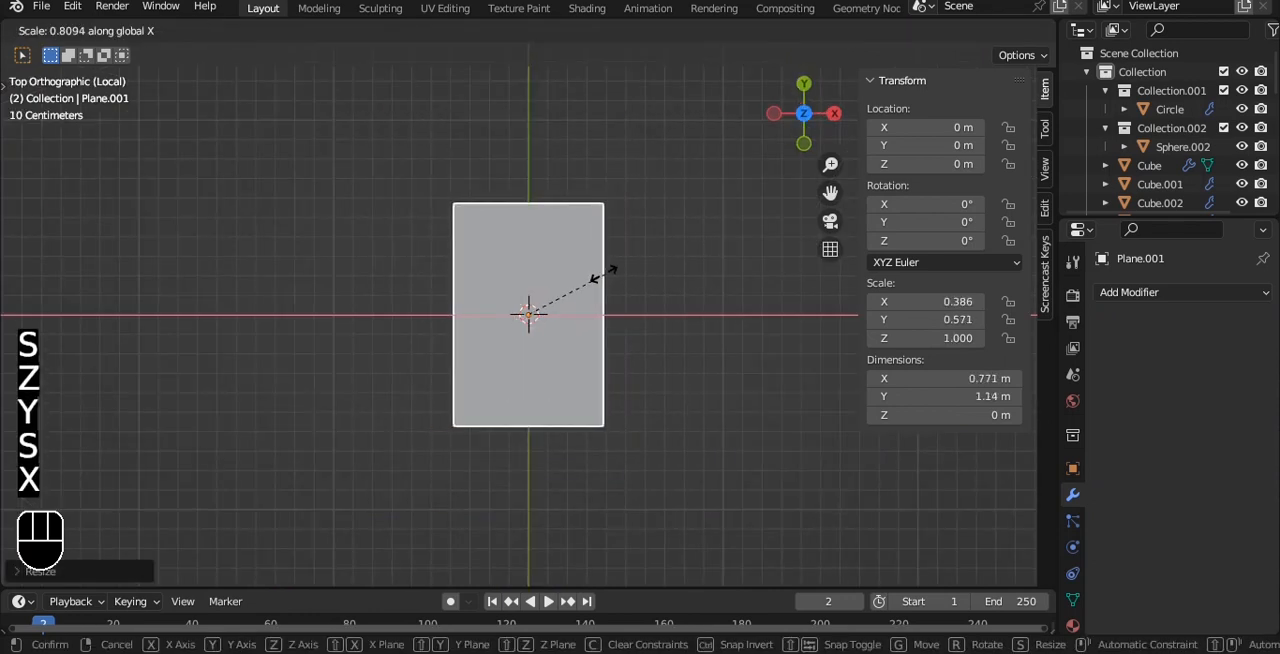
click(549, 263)
Add a centred lengthwise loop cut and pull its upper vertex to about Y 1.57 m local, forming a pointed end.
key(Tab)
key(ctrl+r)
double_click(490, 195)
scroll(533, 303, up, 3)
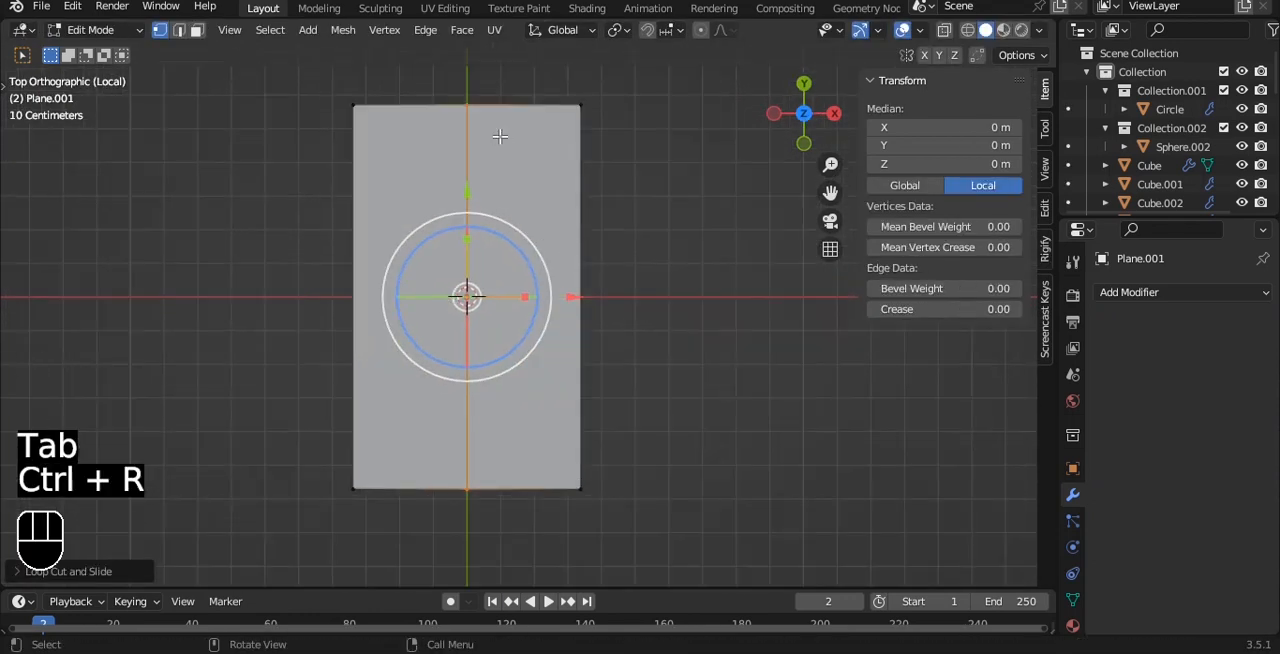
scroll(445, 167, down, 3)
drag(481, 110, 481, 47)
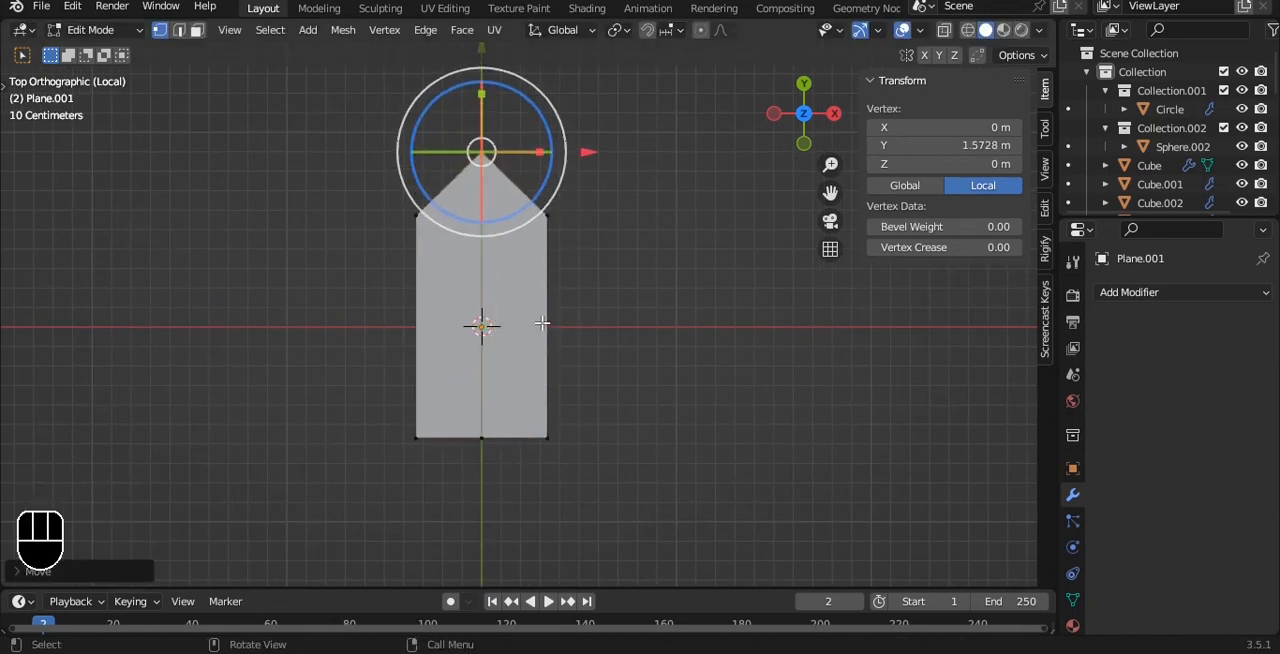
Bevel the plane's central lengthwise edge into three close parallel edges.
key(2)
click(483, 292)
alt+drag(483, 292, 515, 211)
scroll(530, 211, up, 4)
key(ctrl+b)
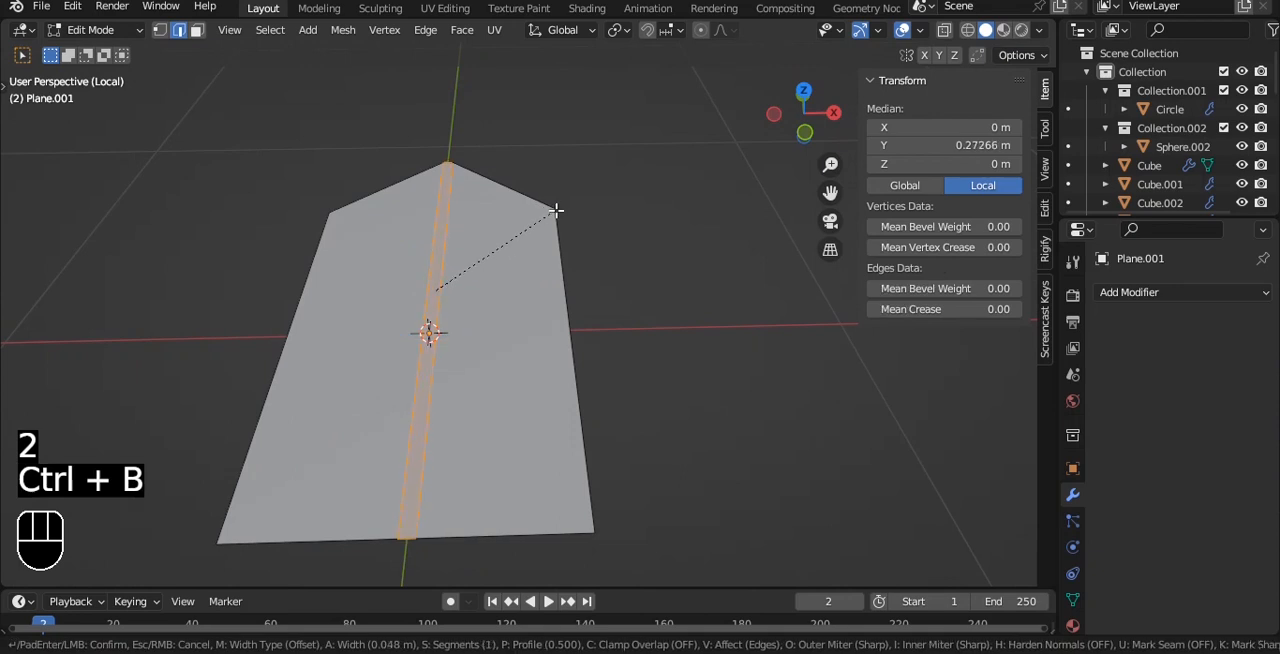
click(561, 210)
Lower the three central edges to about Z −0.093 m, giving the plane a V-shaped fold.
click(559, 235)
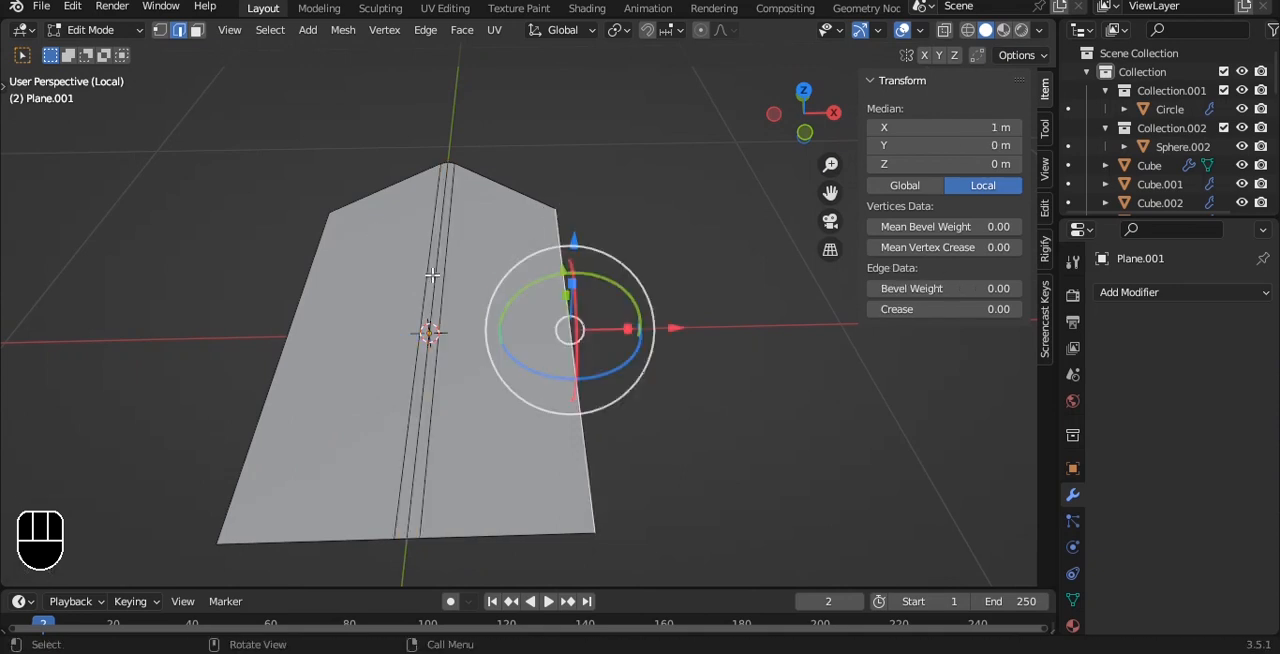
key(ctrl+z)
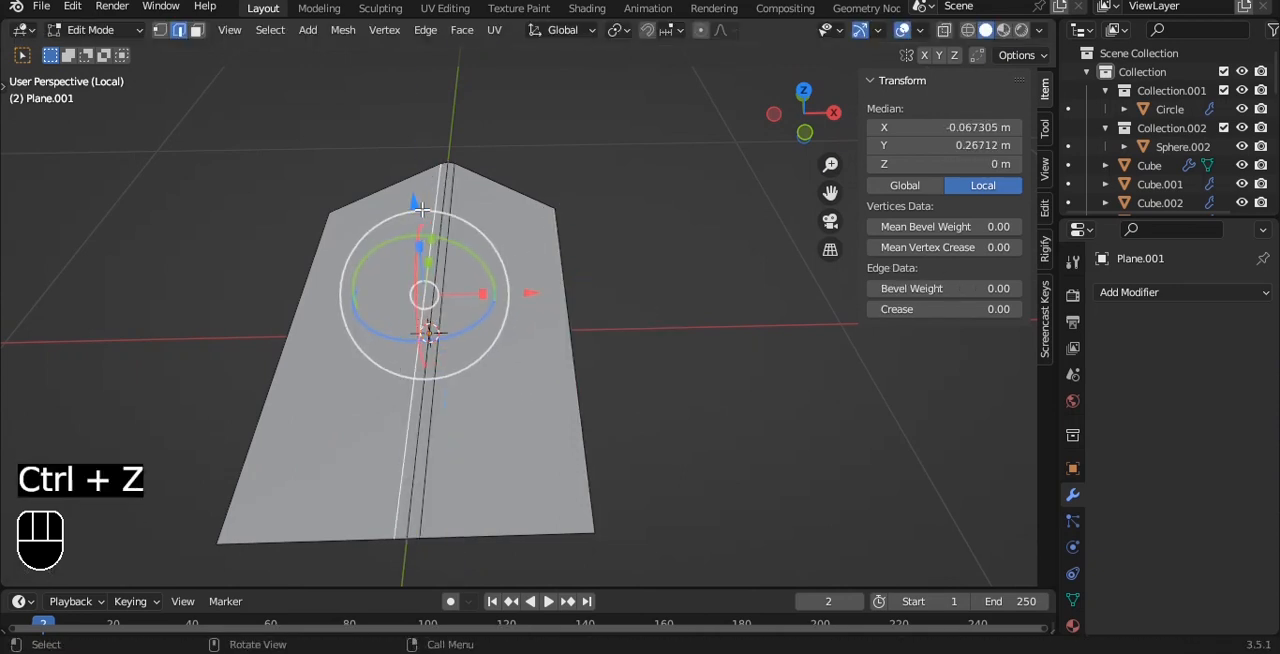
key(a)
drag(423, 207, 424, 236)
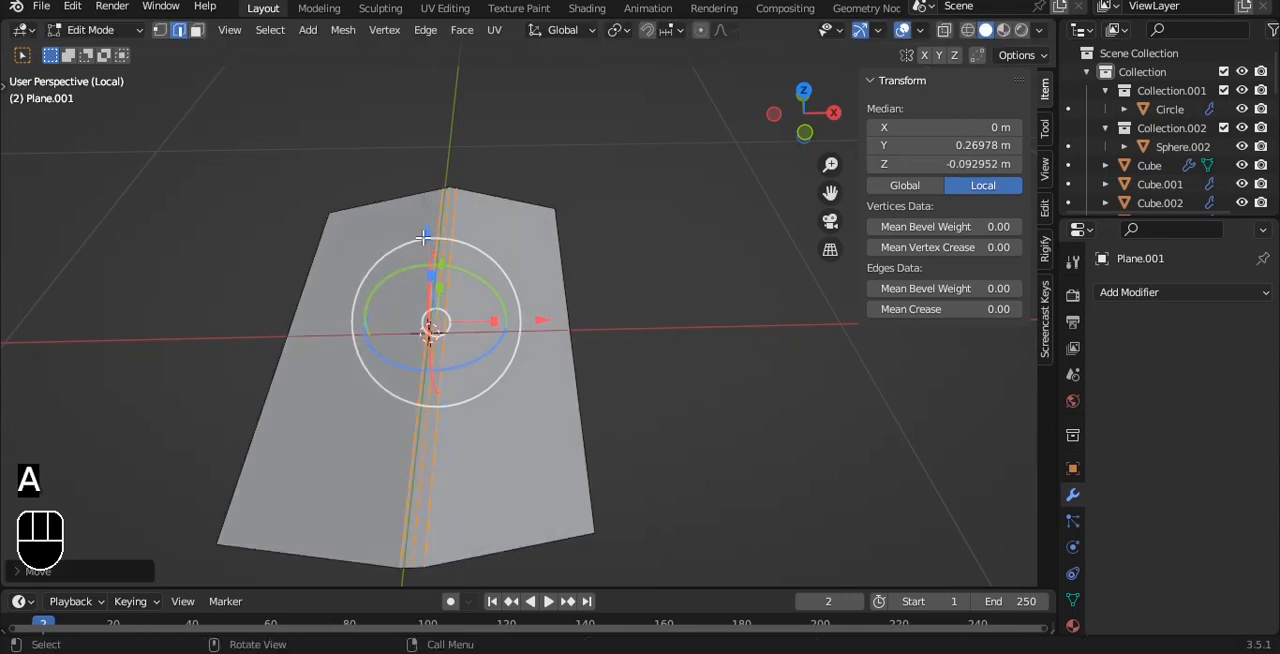
shift+middle_drag(423, 236, 486, 194)
Add a level 3 Subdivision modifier to the folded plane.
key(Tab)
key(ctrl+3)
key(grave)
key(Tab)
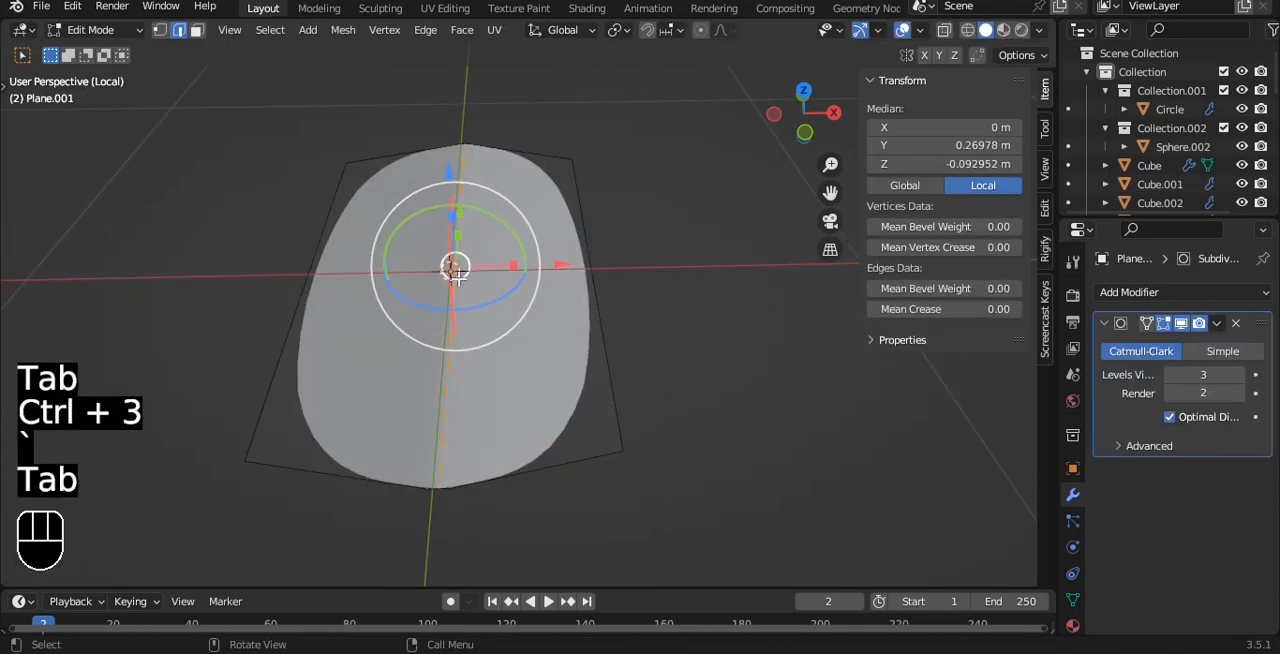
key(alt+z)
alt+middle_click(482, 360)
click(485, 363)
key(alt+z)
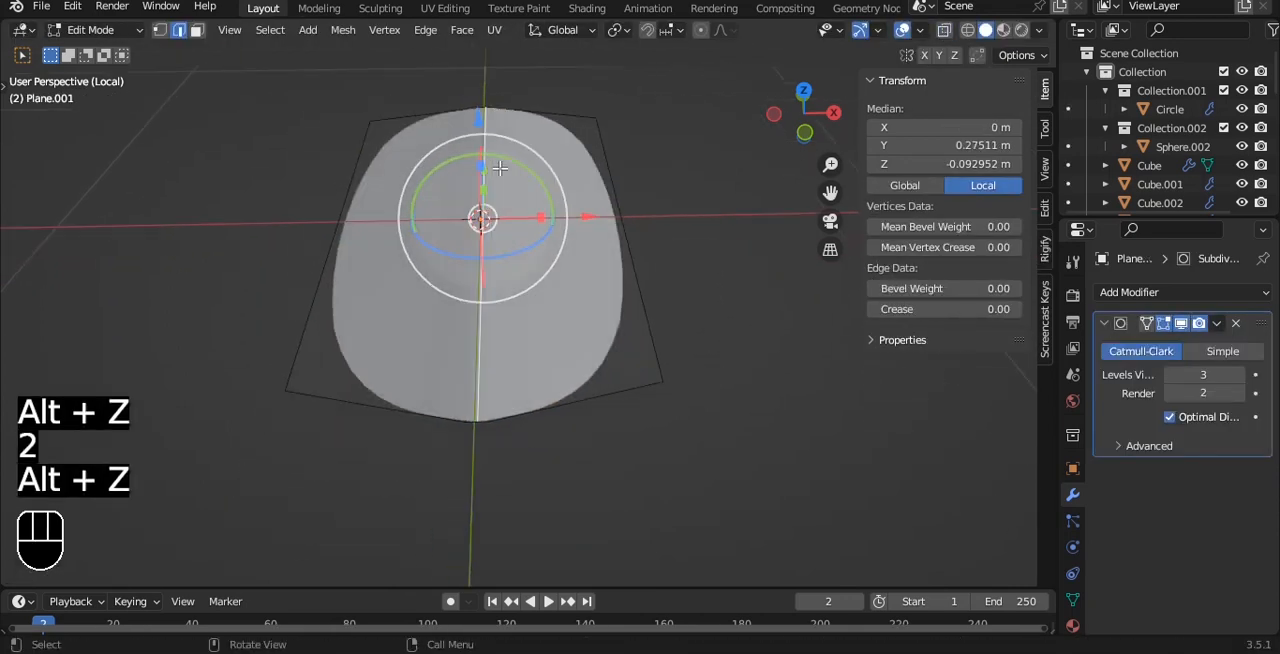
key(grave)
scroll(469, 117, up, 4)
shift+middle_drag(469, 117, 457, 286)
scroll(457, 286, up, 4)
key(a)
key(ctrl+z)
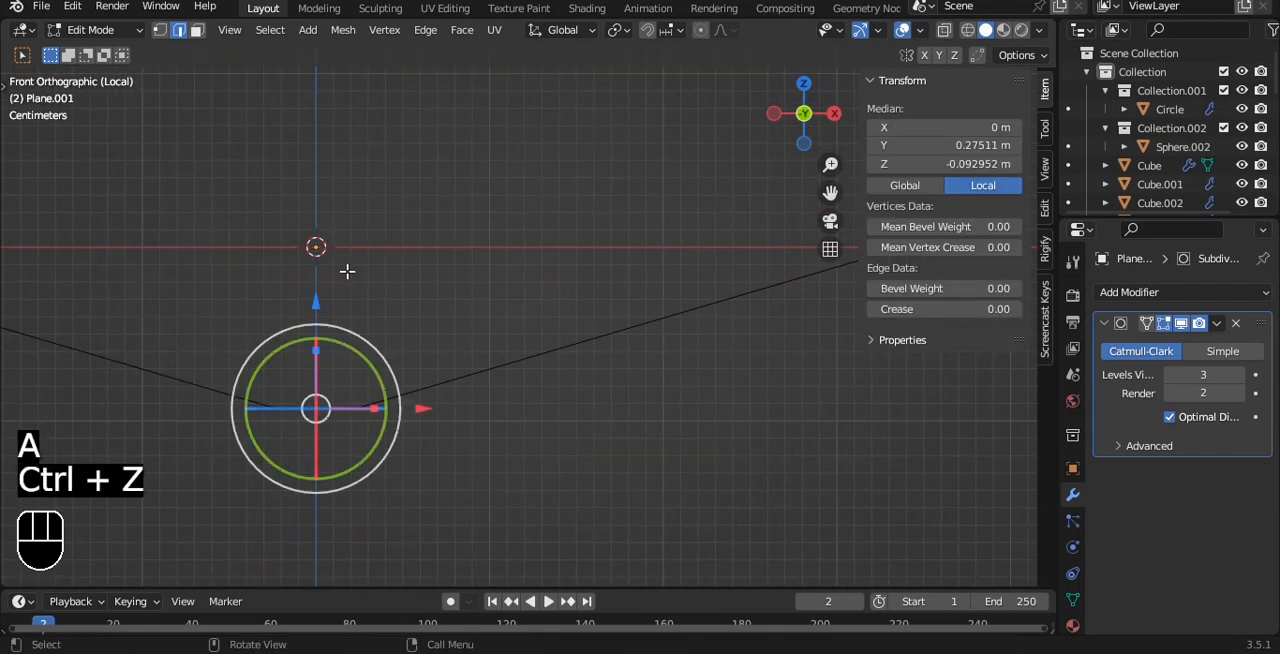
Set the folded plane's origin to its geometry and add a Solidify modifier.
key(Tab)
key(q)
click(563, 319)
middle_drag(563, 319, 620, 330)
click(1185, 292)
click(885, 620)
middle_drag(640, 438, 637, 316)
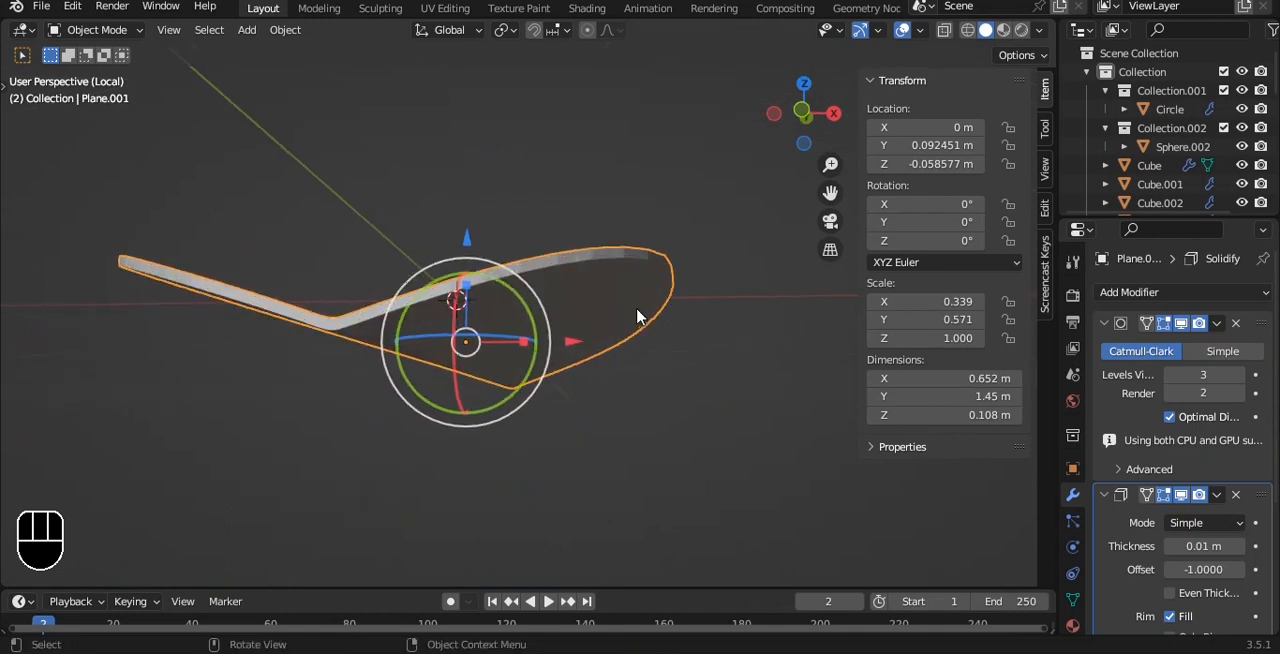
Shade the leaf shape smooth and reorder its Subdivision modifier to come after the Solidify modifier.
right_click(658, 210)
click(600, 172)
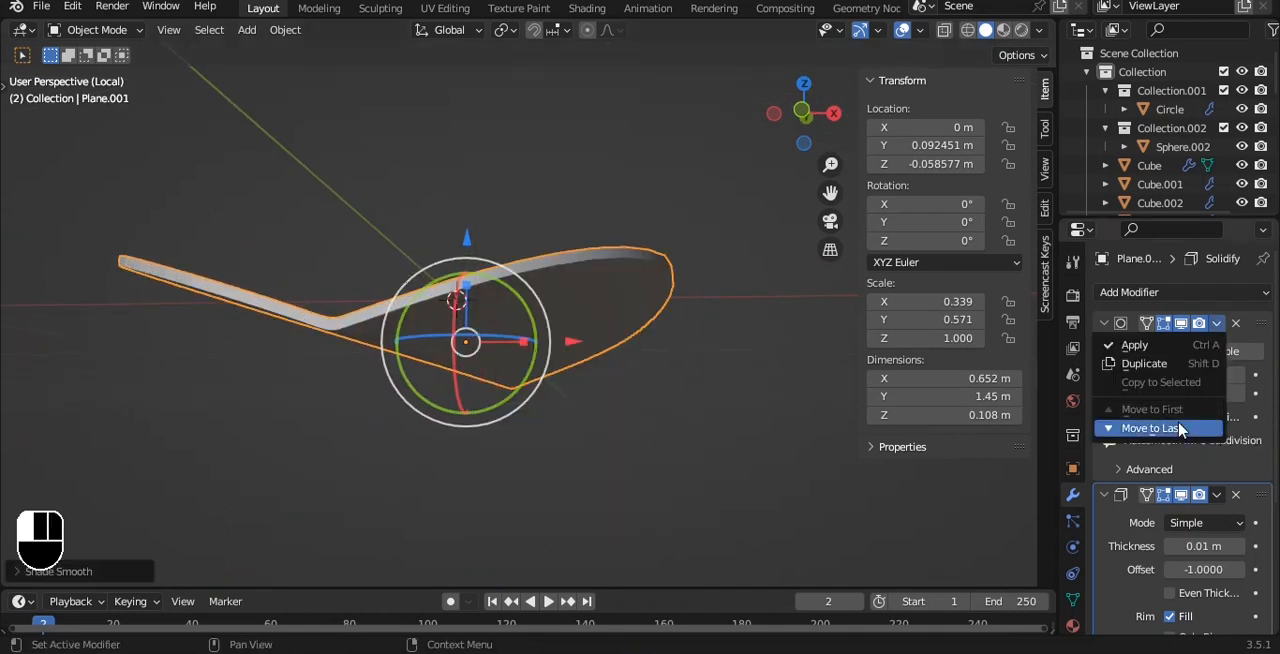
click(1180, 429)
middle_drag(646, 257, 637, 294)
Set the leaf's Solidify thickness to 0.06 m.
scroll(637, 294, up, 3)
drag(1204, 375, 1236, 375)
scroll(637, 380, down, 2)
alt+drag(637, 380, 644, 357)
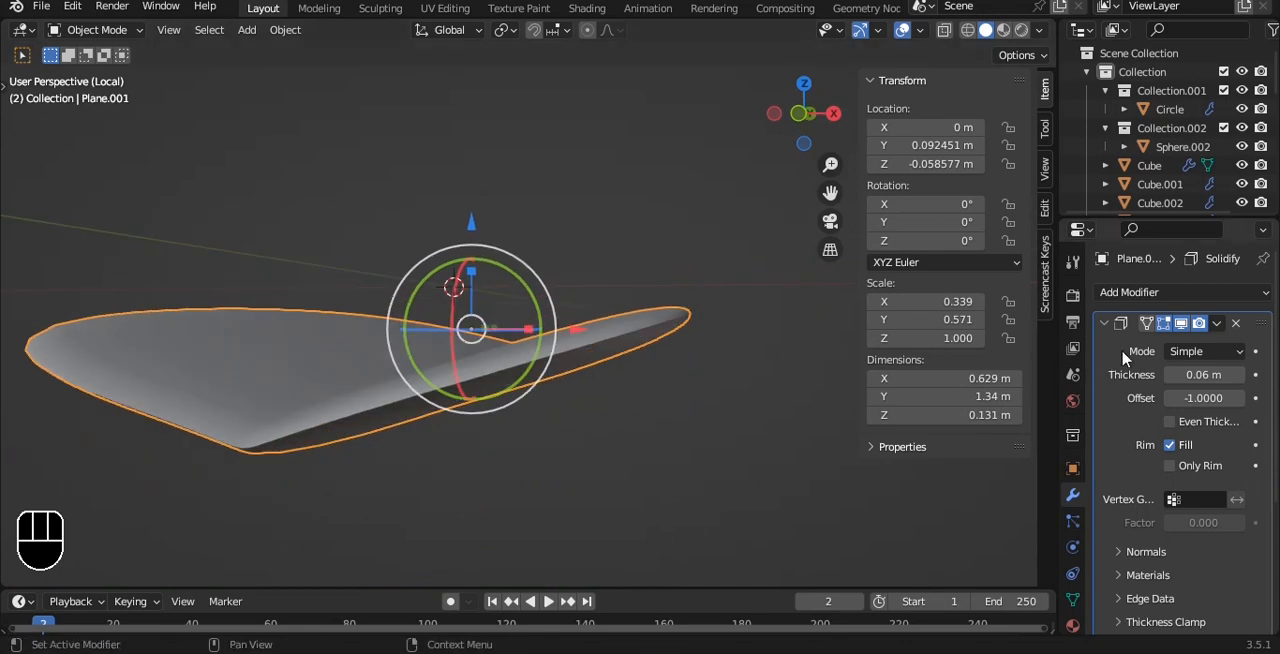
Check the leaf's base mesh against its solidified shape, and apply the Solidify modifier.
key(Tab)
key(Tab)
middle_drag(666, 300, 708, 341)
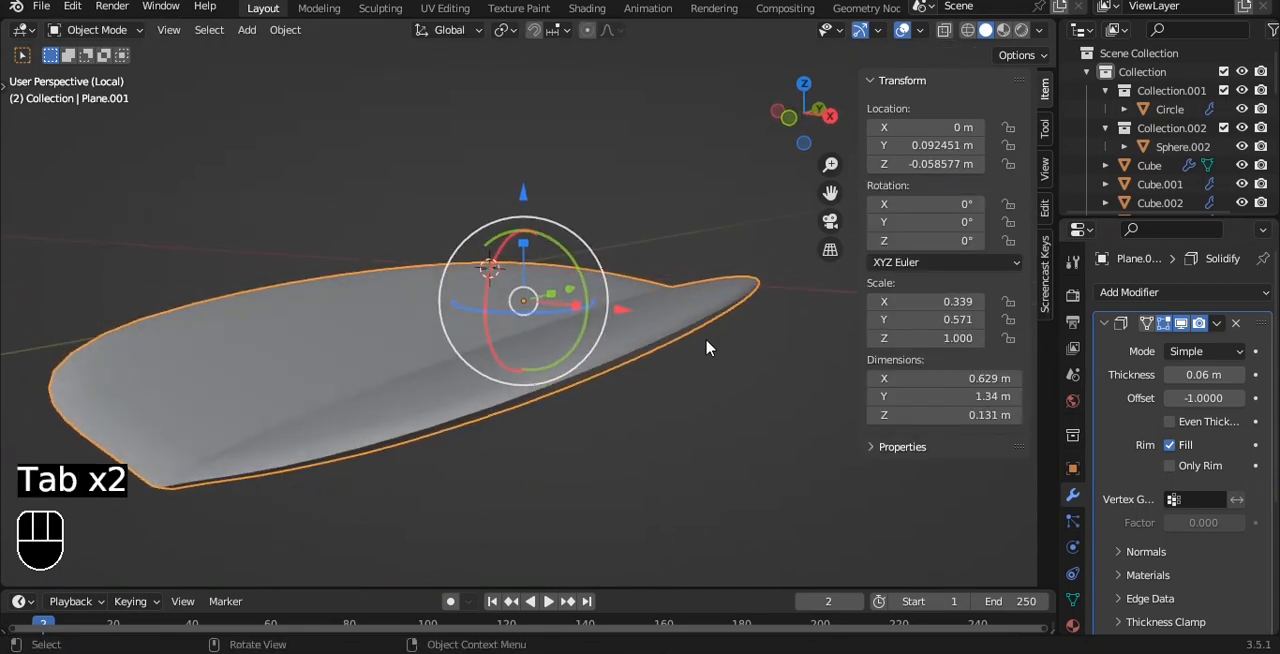
key(Tab)
key(Tab)
alt+drag(611, 349, 570, 384)
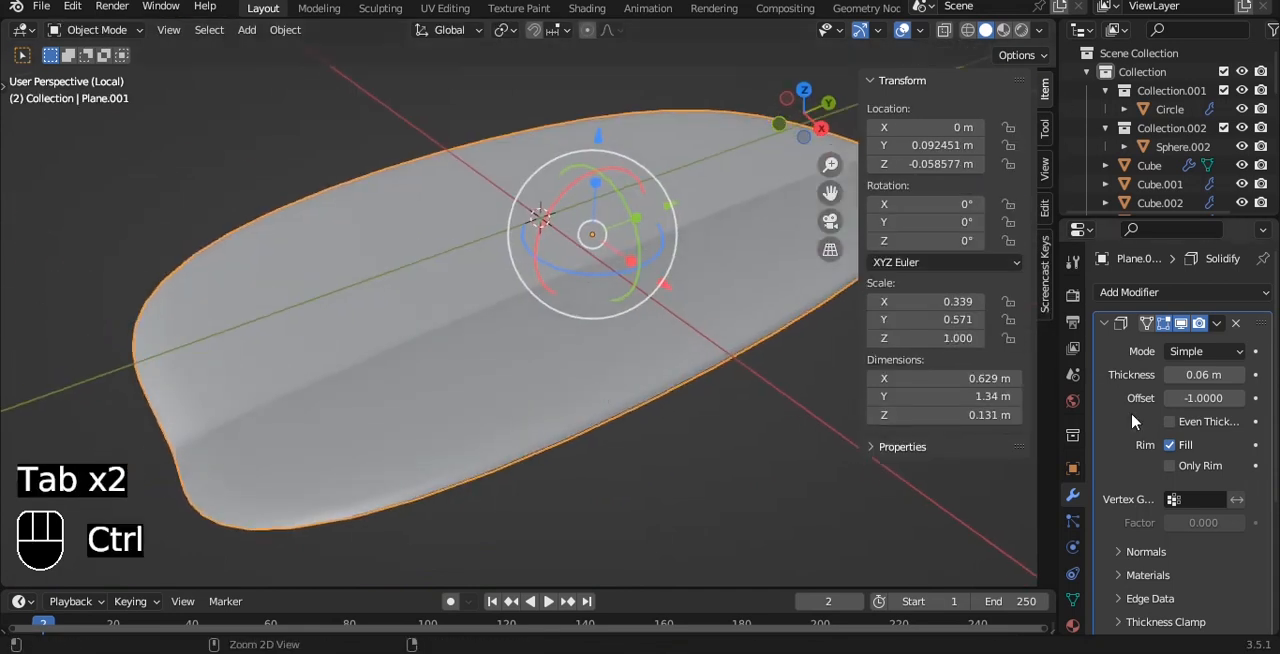
key(ctrl+a)
alt+drag(700, 340, 610, 363)
Scale the leaf down to about 0.381 along Y and 0.286 along X.
key(grave)
click(613, 313)
key(s)
key(y)
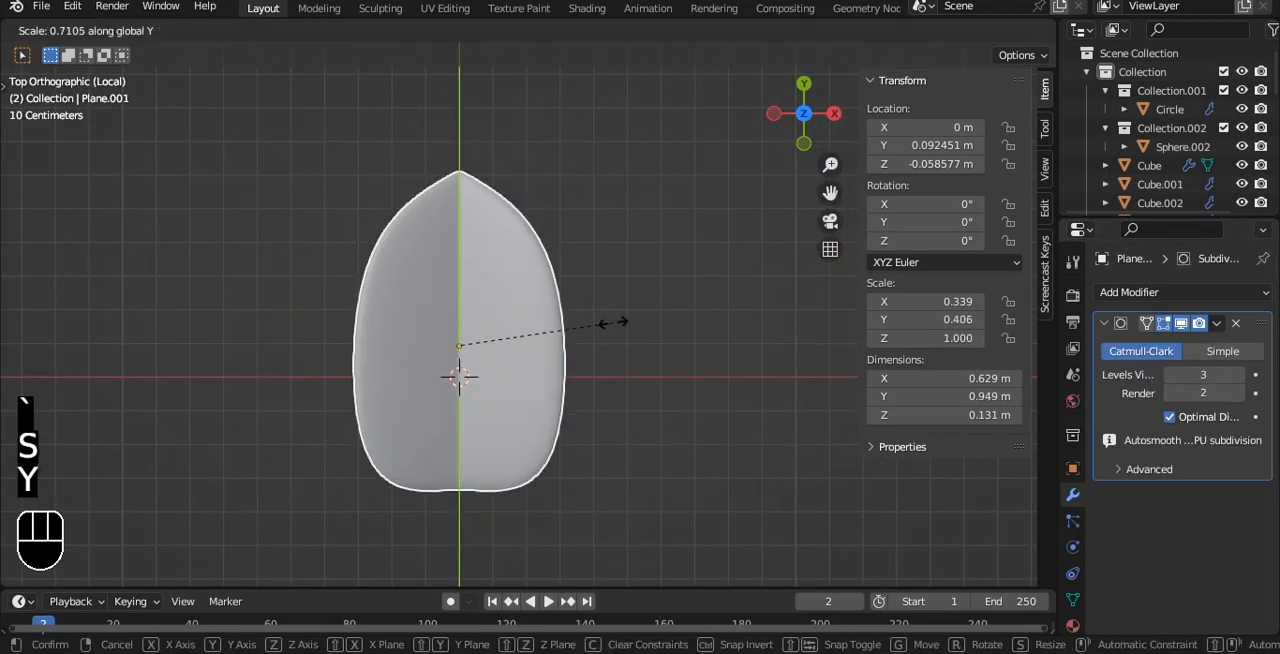
click(604, 336)
key(s)
key(x)
click(580, 331)
alt+drag(612, 328, 580, 254)
Add a crosswise loop cut midway along the leaf and widen it along X by a factor of about 1.31.
key(grave)
click(580, 189)
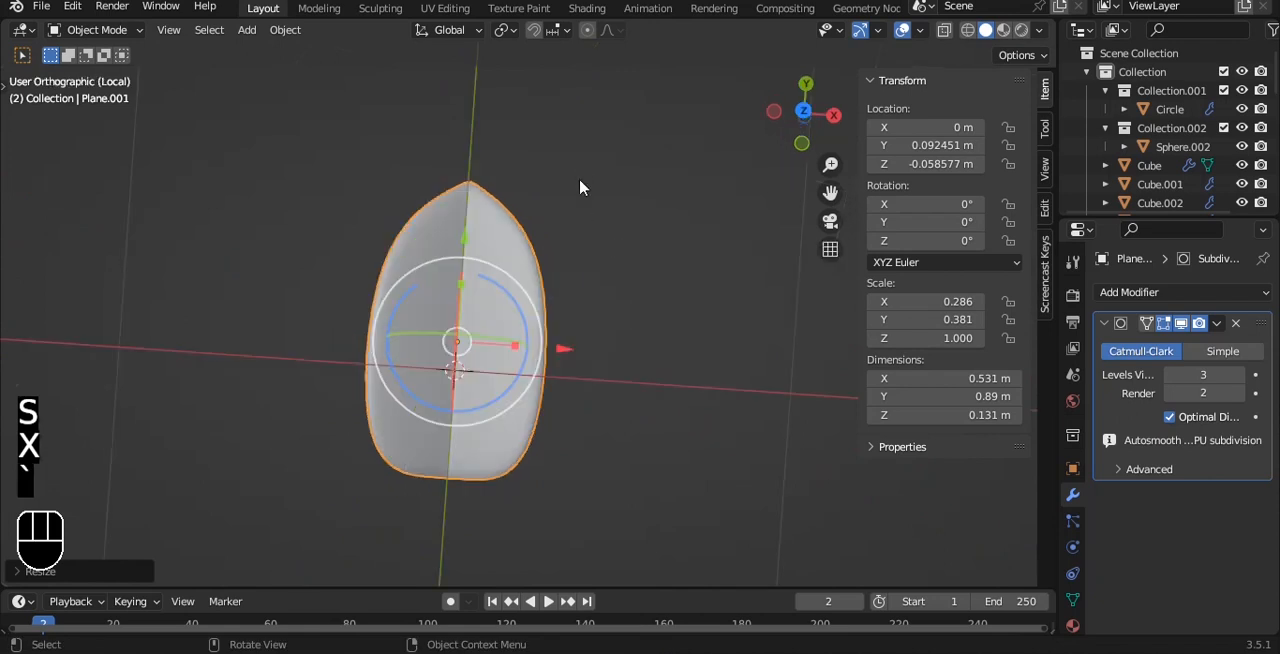
scroll(572, 250, up, 1)
key(Tab)
key(ctrl+r)
click(551, 346)
right_click(551, 346)
key(s)
key(x)
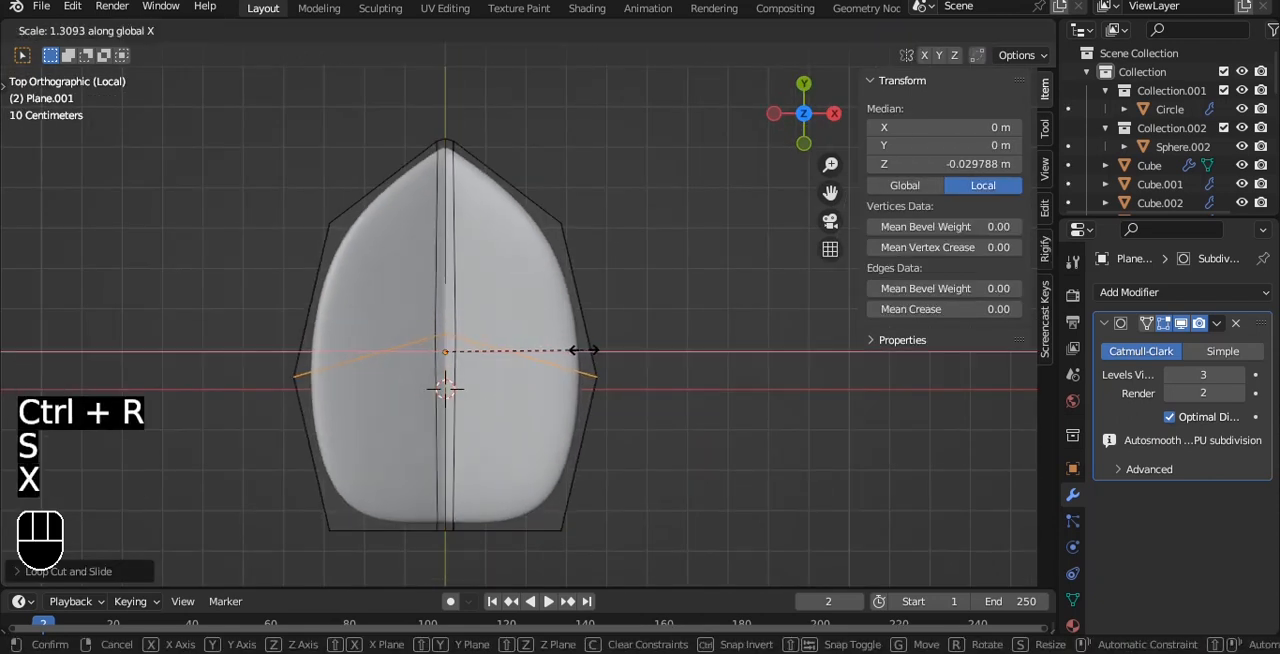
click(583, 350)
Narrow the vertices at the leaf's blunt end along X by a factor of about 0.74.
key(alt+z)
key(1)
drag(292, 480, 680, 578)
key(s)
key(x)
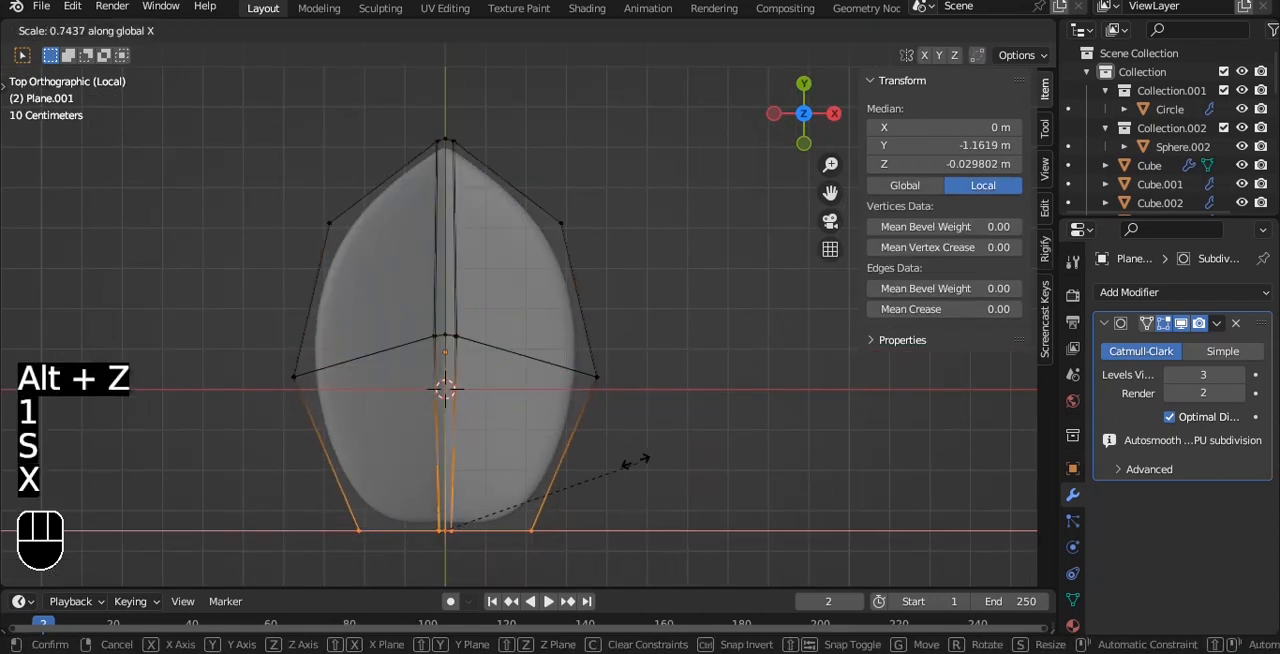
click(636, 455)
key(Tab)
key(alt+z)
Bend the leaf's pointed tip down to about Z −0.182 m local in the side view, using proportional editing.
alt+drag(643, 423, 551, 271)
key(grave)
click(672, 275)
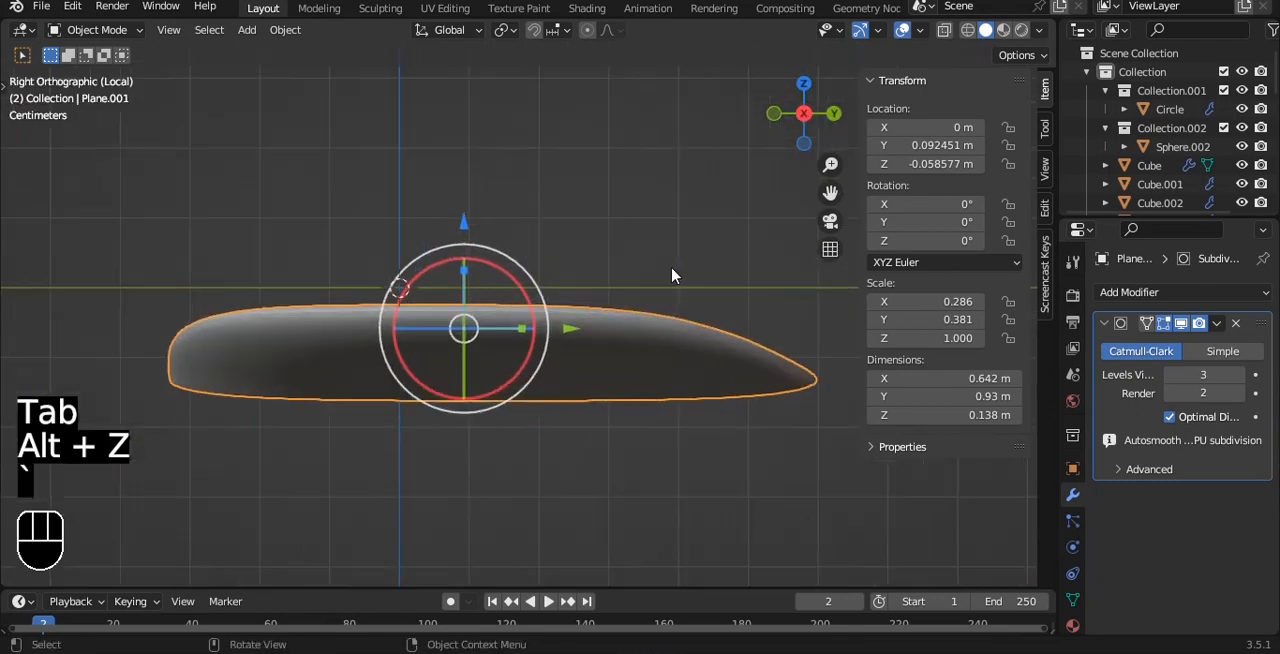
key(Tab)
alt+shift+drag(690, 303, 704, 345)
key(alt+z)
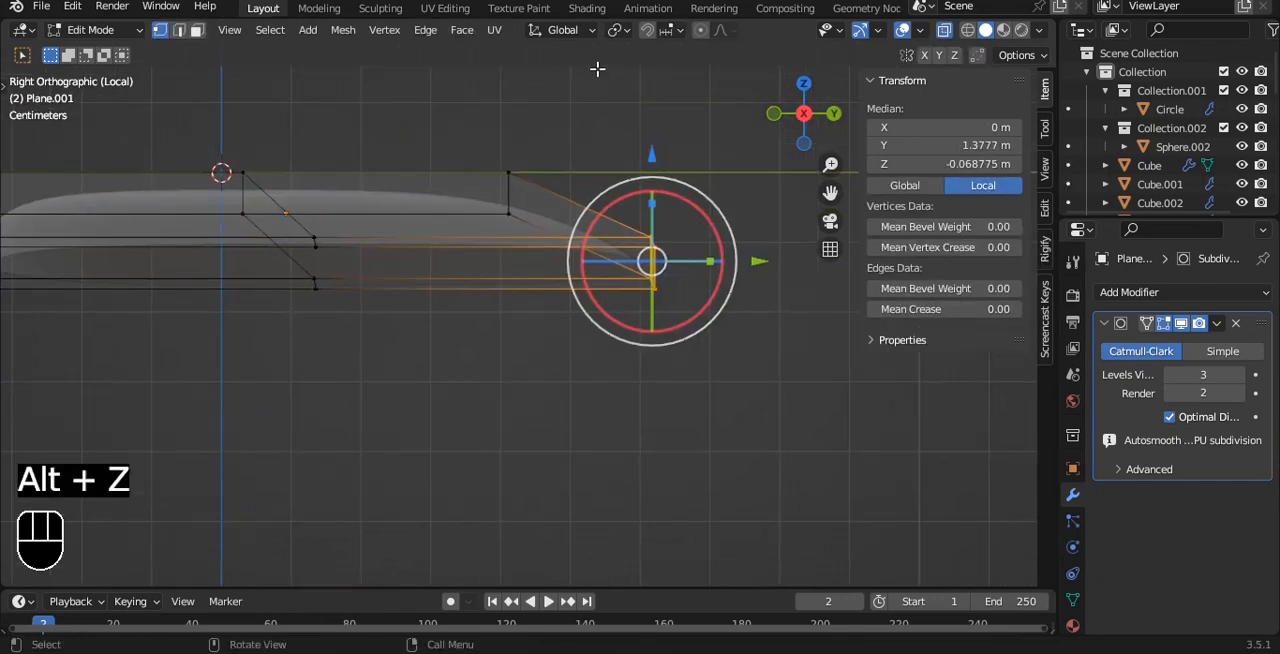
scroll(634, 110, down, 5)
click(700, 30)
key(g)
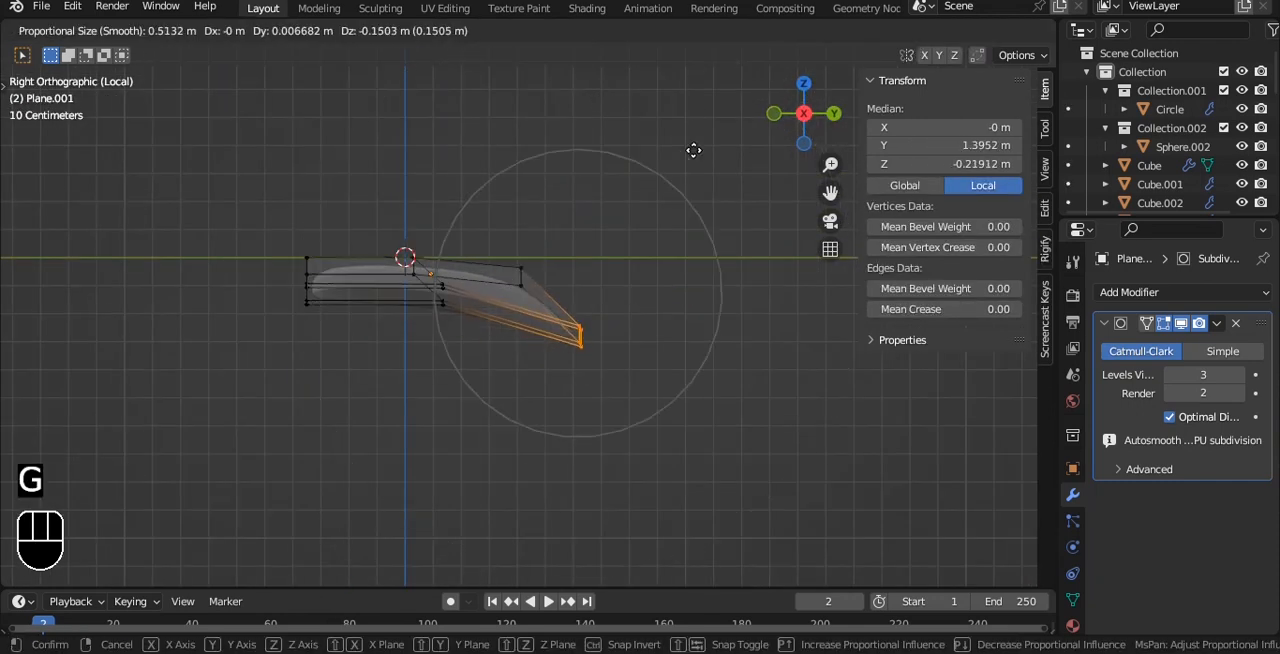
scroll(690, 140, up, 1)
click(690, 140)
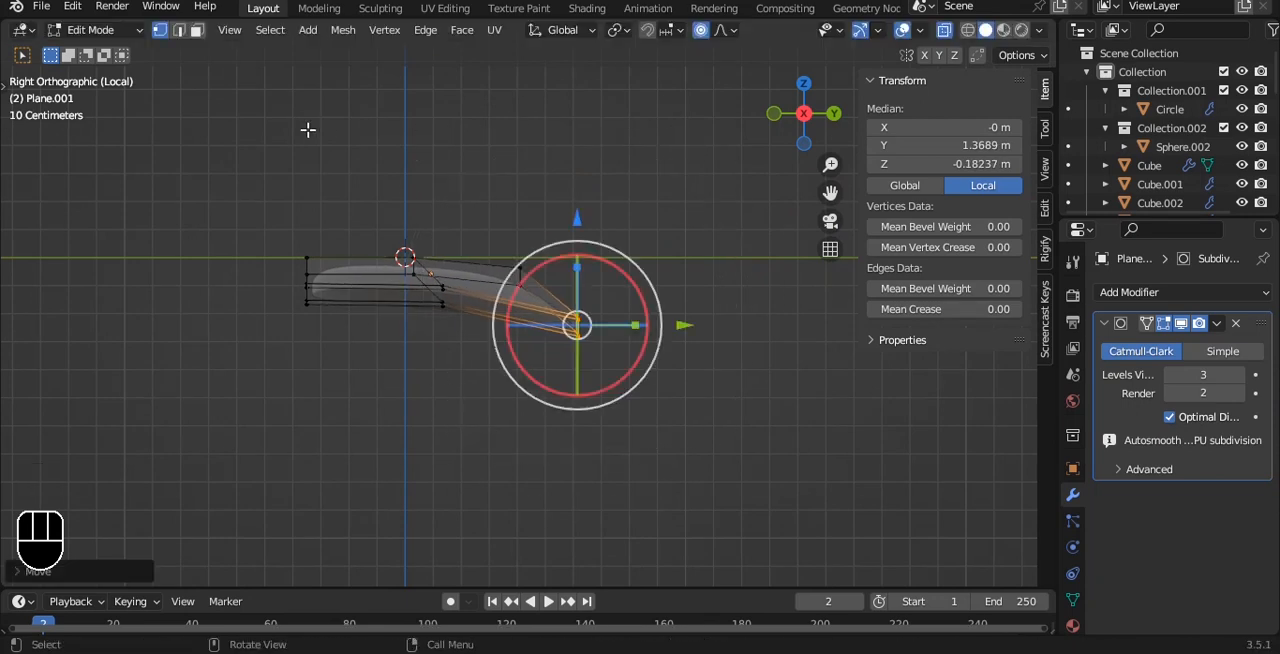
Bend the leaf's blunt end down about 0.084 m along Z with proportional editing, and save the file.
drag(284, 210, 352, 340)
key(g)
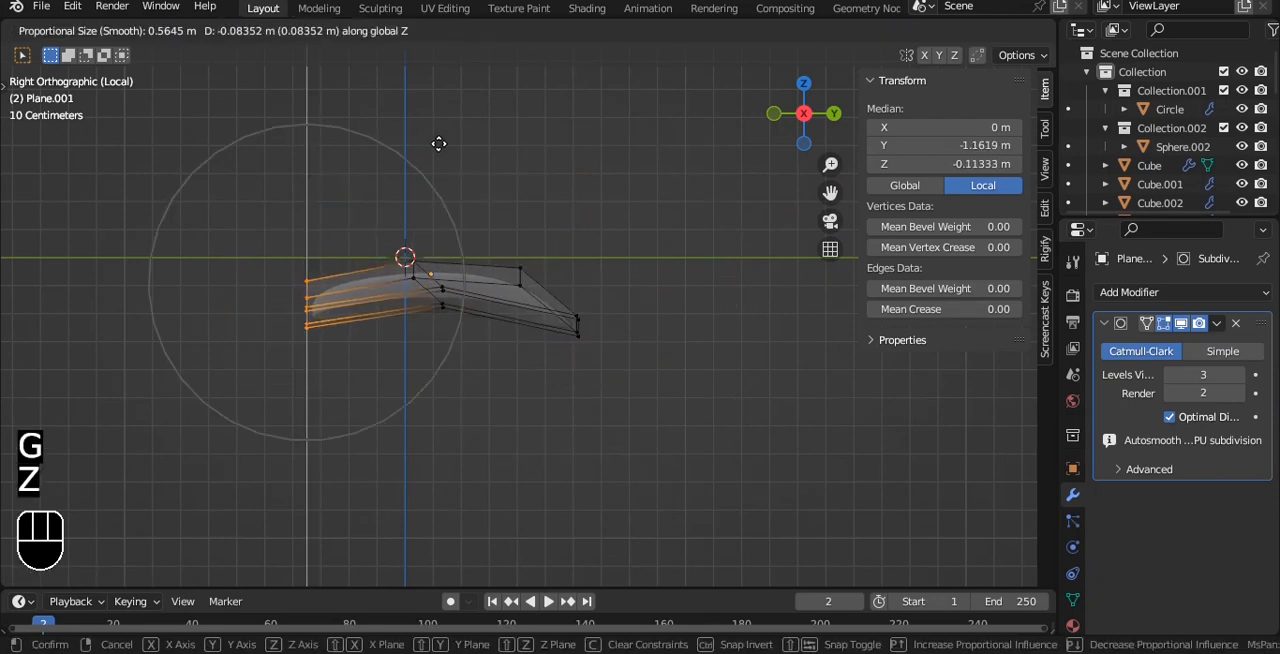
click(439, 144)
key(Tab)
key(alt+z)
alt+drag(440, 147, 577, 167)
scroll(577, 167, up, 2)
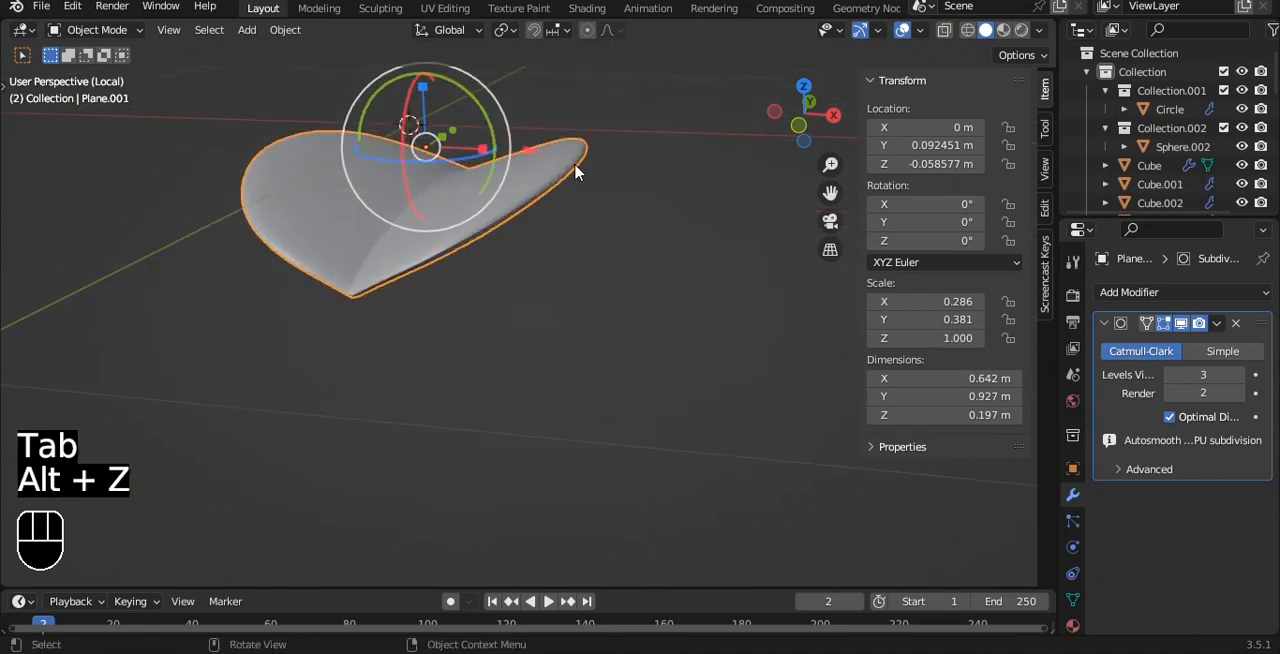
key(ctrl+s)
Select the central faces at the leaf's blunt end and extrude them outward and downward in the side view to form a thin stem.
scroll(406, 283, up, 3)
key(Tab)
alt+shift+drag(406, 283, 545, 280)
key(3)
click(489, 271)
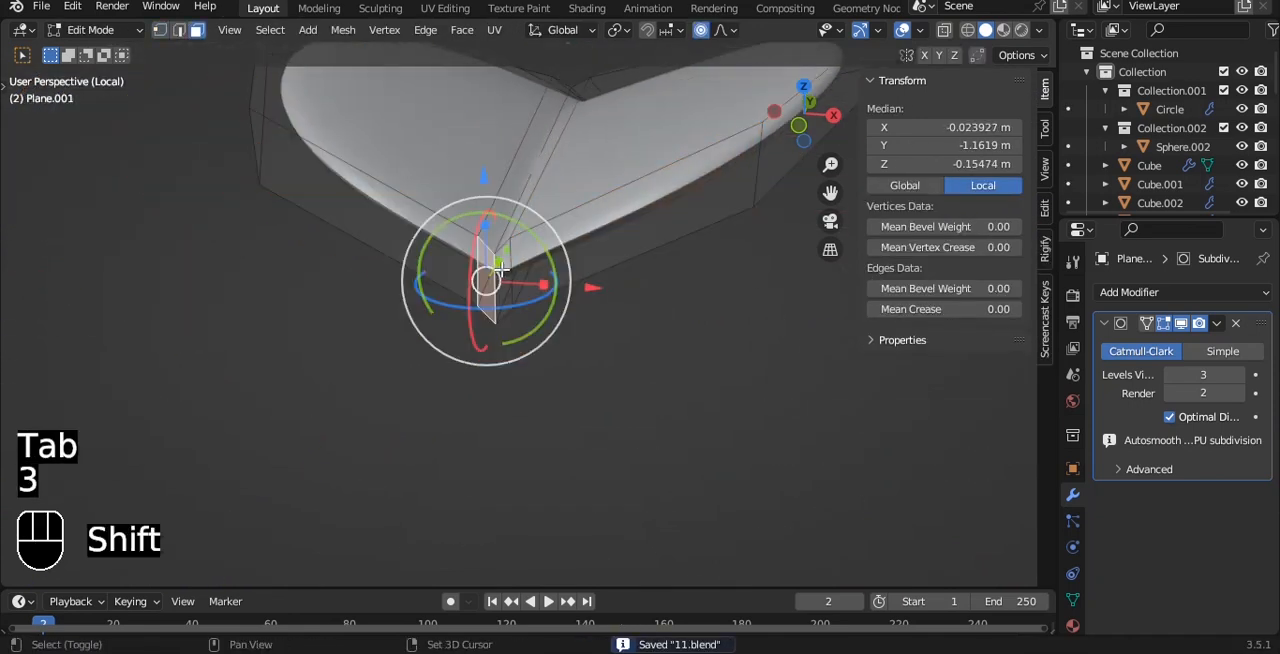
key(grave)
click(705, 204)
alt+shift+drag(626, 183, 803, 234)
key(e)
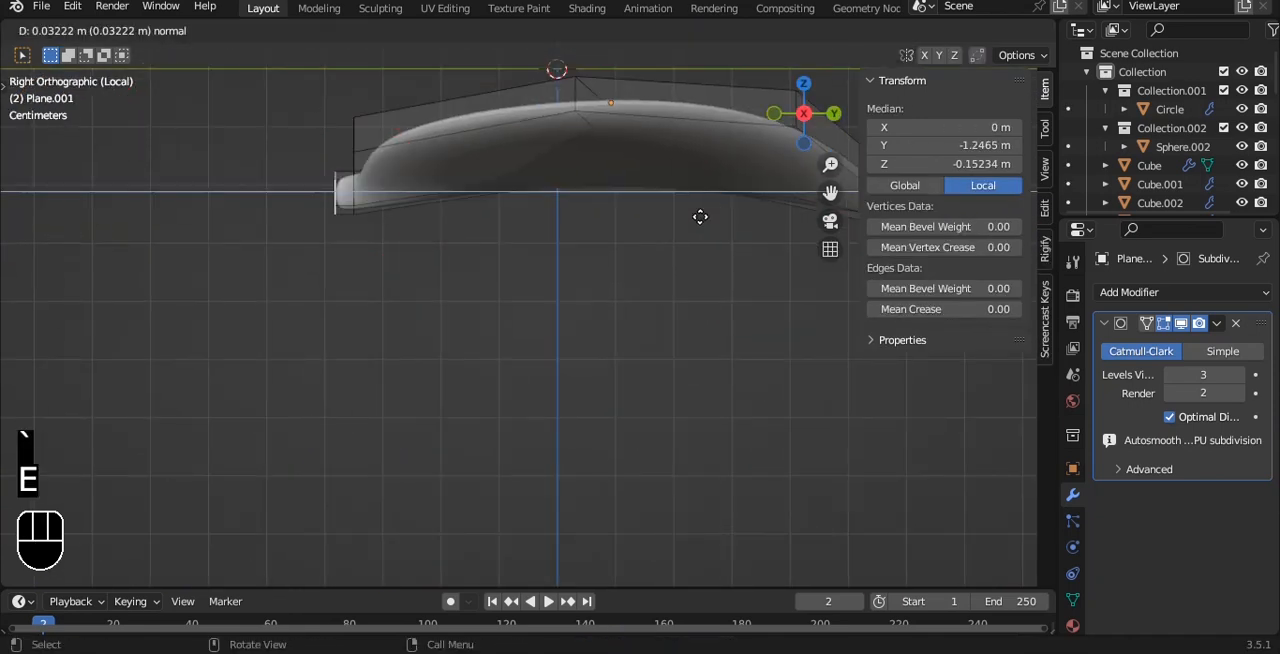
right_click(700, 217)
ctrl+right_click(287, 274)
alt+shift+drag(393, 225, 468, 162)
drag(462, 210, 446, 196)
key(ctrl+z)
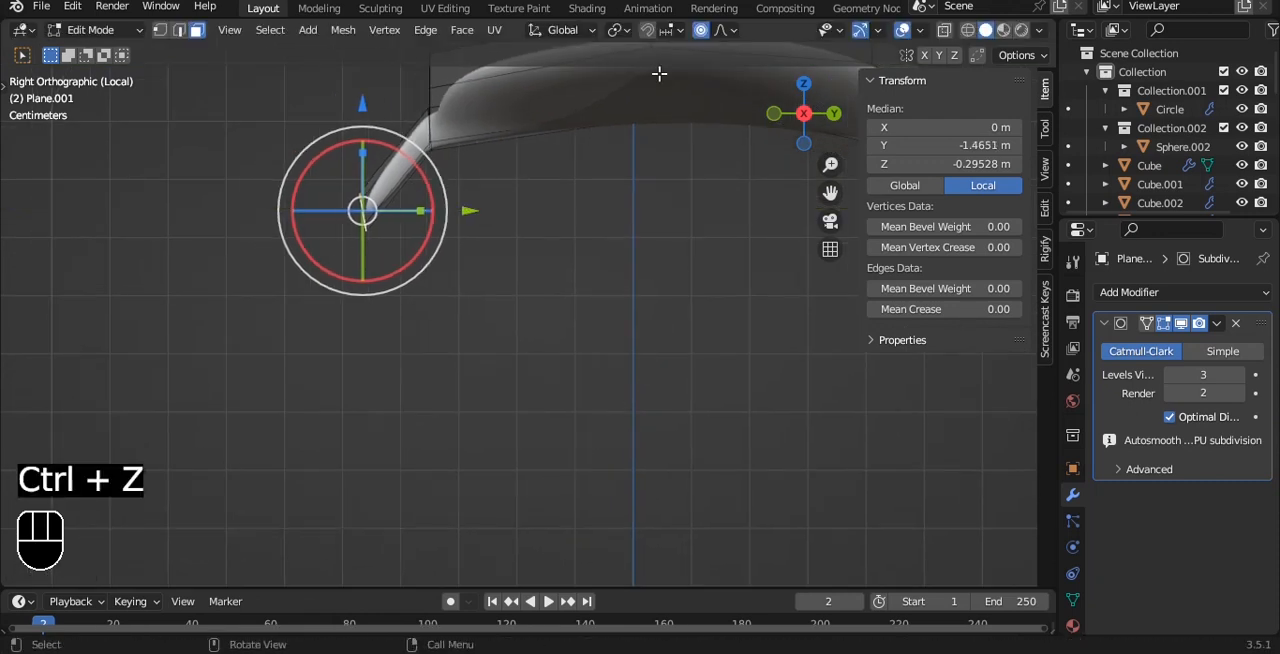
Move the stem's end face to about Y −1.533 m, Z −0.258 m local and extrude a further section downward.
key(g)
click(478, 185)
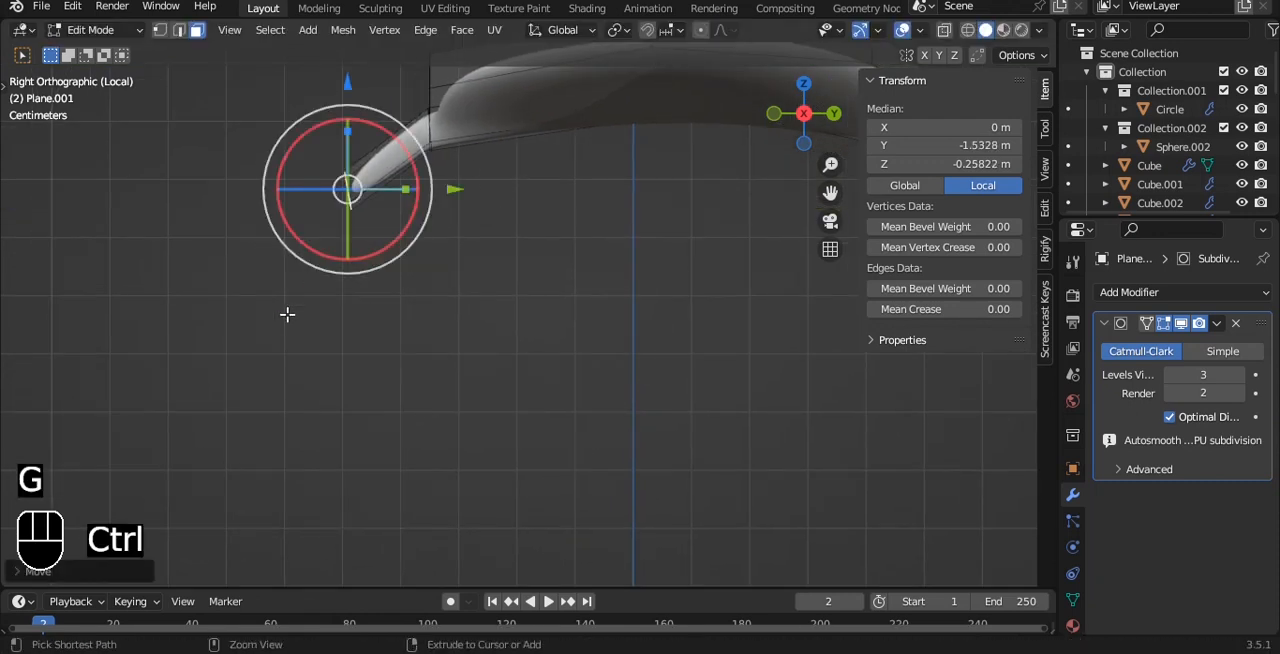
ctrl+right_click(287, 314)
drag(353, 298, 290, 231)
key(Tab)
key(alt+z)
alt+drag(368, 200, 612, 251)
key(alt+z)
alt+drag(592, 195, 600, 312)
scroll(569, 249, up, 3)
scroll(569, 256, down, 5)
alt+drag(719, 253, 495, 325)
Reposition the leaf in the top view so that its stem end sits on the 3D cursor.
key(grave)
click(543, 88)
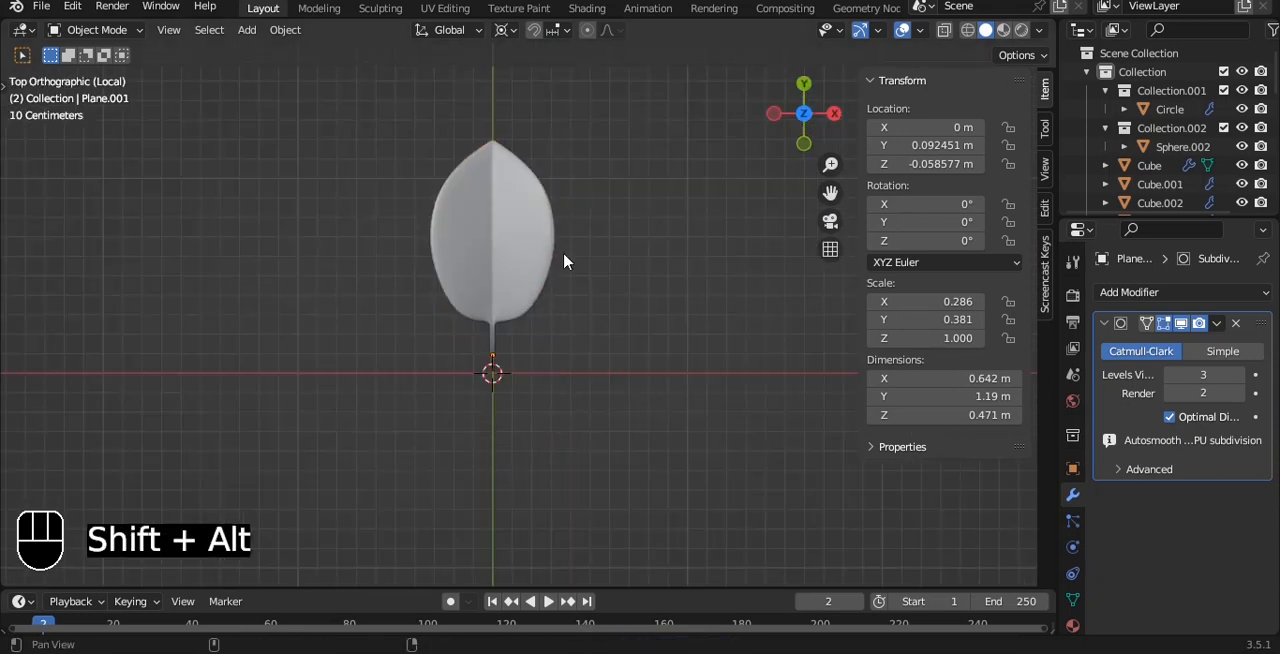
alt+shift+drag(563, 256, 587, 289)
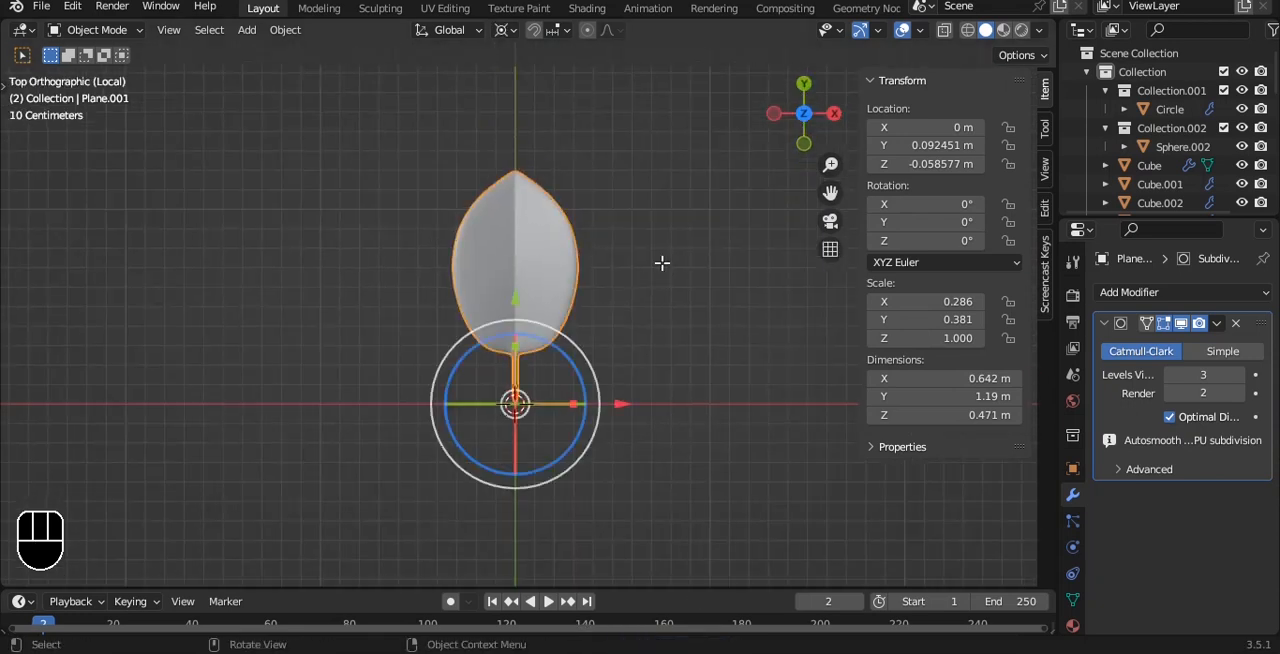
Duplicate the whole leaf mesh and rotate the copy 90° around the 3D cursor.
key(Tab)
key(a)
key(a)
key(shift+d)
key(r)
key(9)
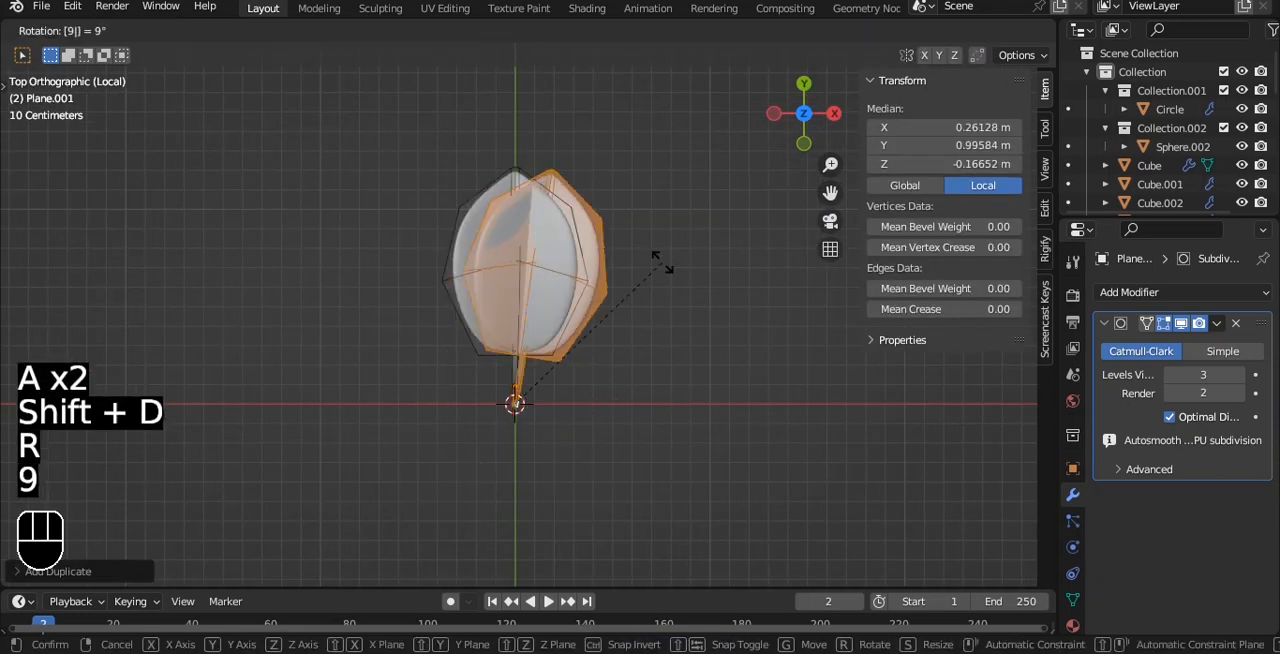
key(0)
click(662, 263)
key(shift+r)
click(662, 263)
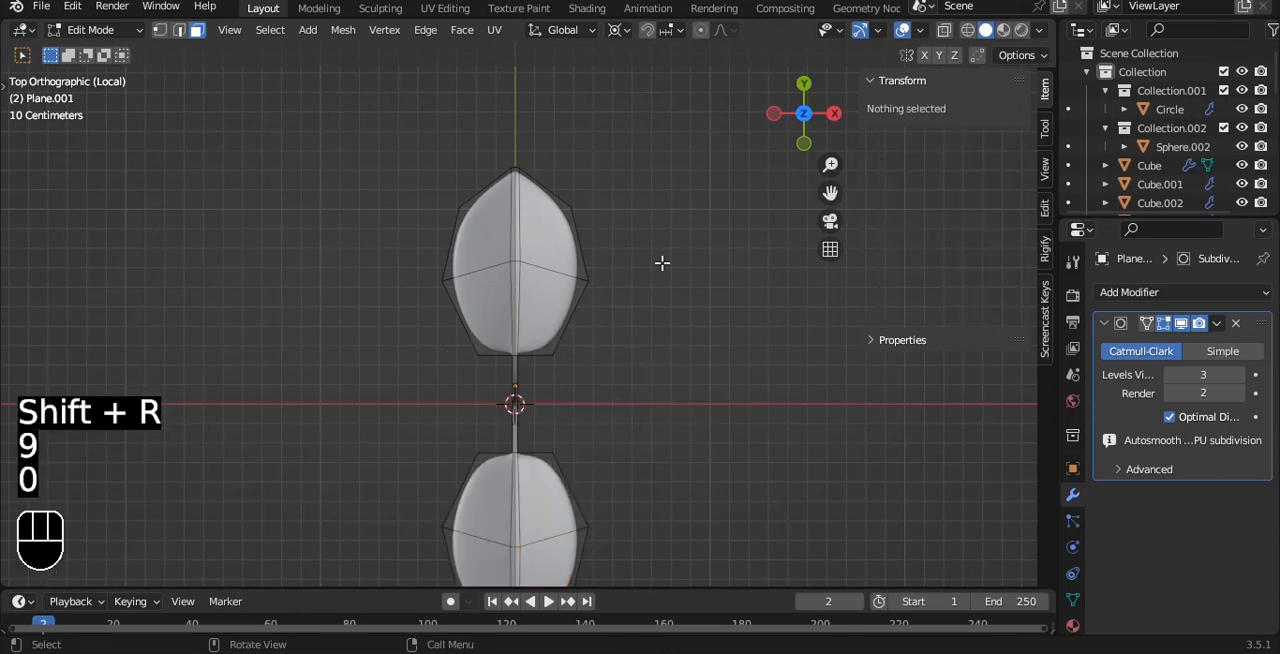
key(ctrl+z)
key(ctrl+z)
Duplicate the rotated leaf twice more, turning each copy a further 90° around the 3D cursor to complete a four-leaf ring.
key(shift+d)
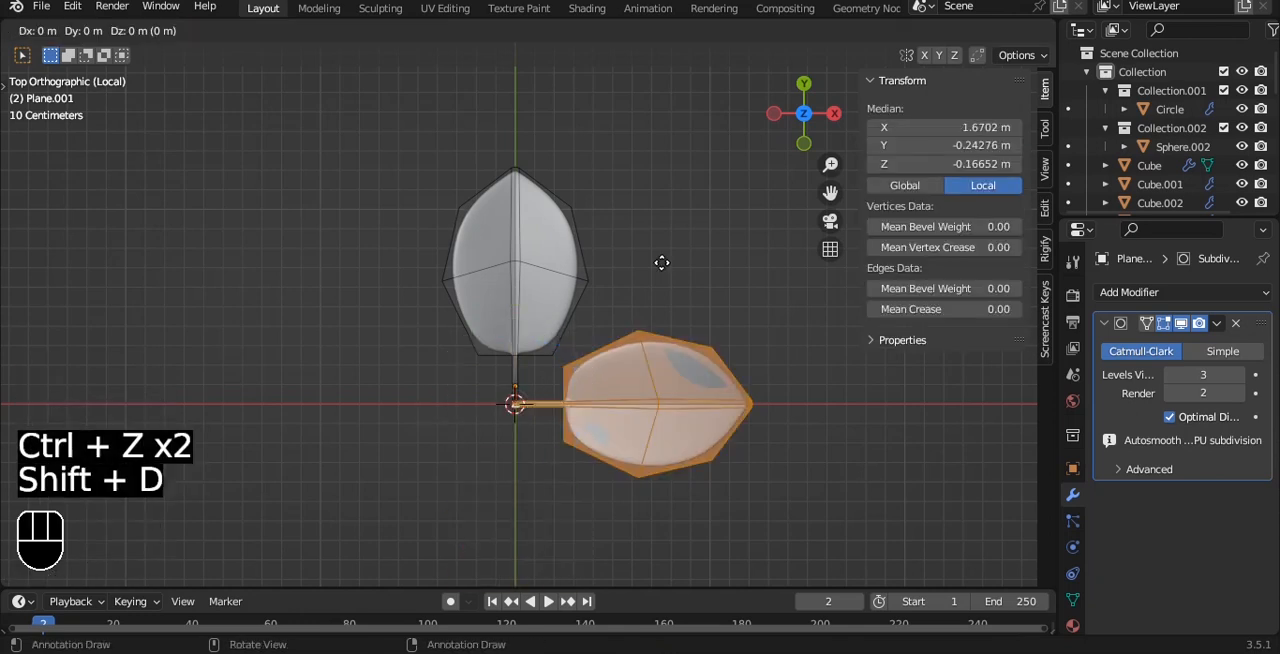
key(r)
key(9)
key(0)
click(680, 530)
key(shift+d)
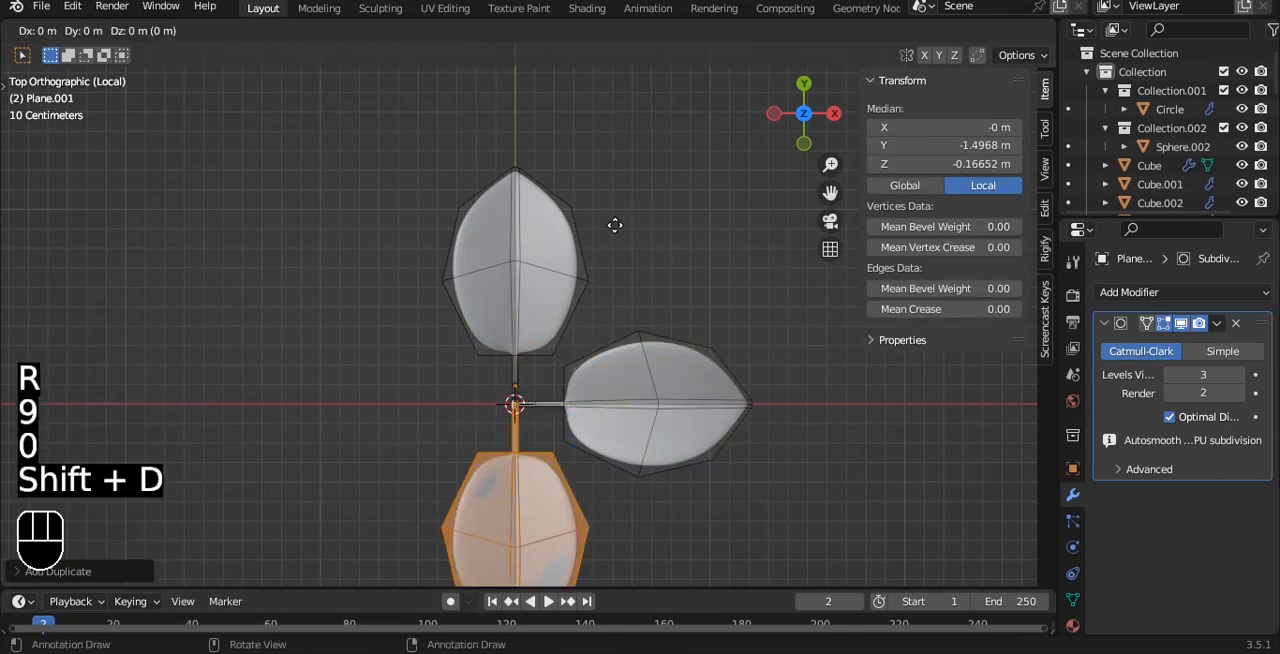
key(9)
key(0)
click(620, 251)
key(alt+z)
key(Tab)
middle_drag(643, 294, 610, 340)
key(alt+z)
key(alt+z)
Add a 2 m cube at the origin, give it a level-3 Subdivision Surface, and shade it smooth.
key(KP_1)
key(shift+a)
click(706, 249)
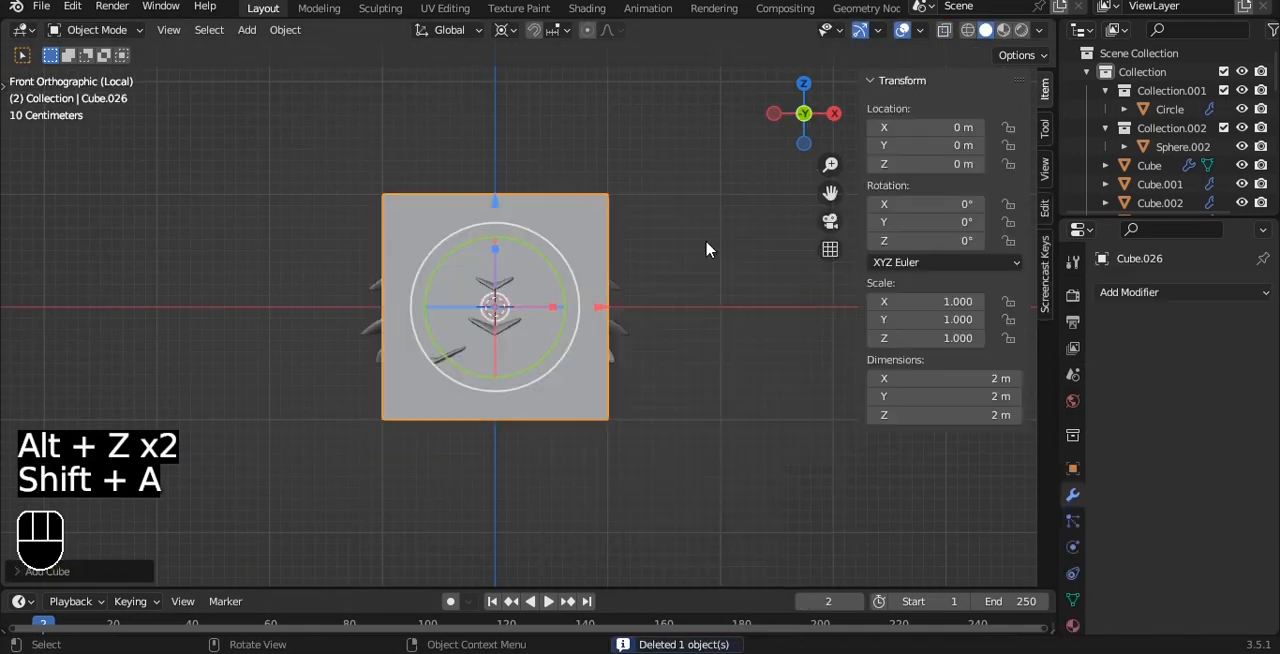
key(ctrl+3)
right_click(624, 272)
click(620, 261)
Inset the cube's top face by about 0.14 m to define the pot's rim.
key(Tab)
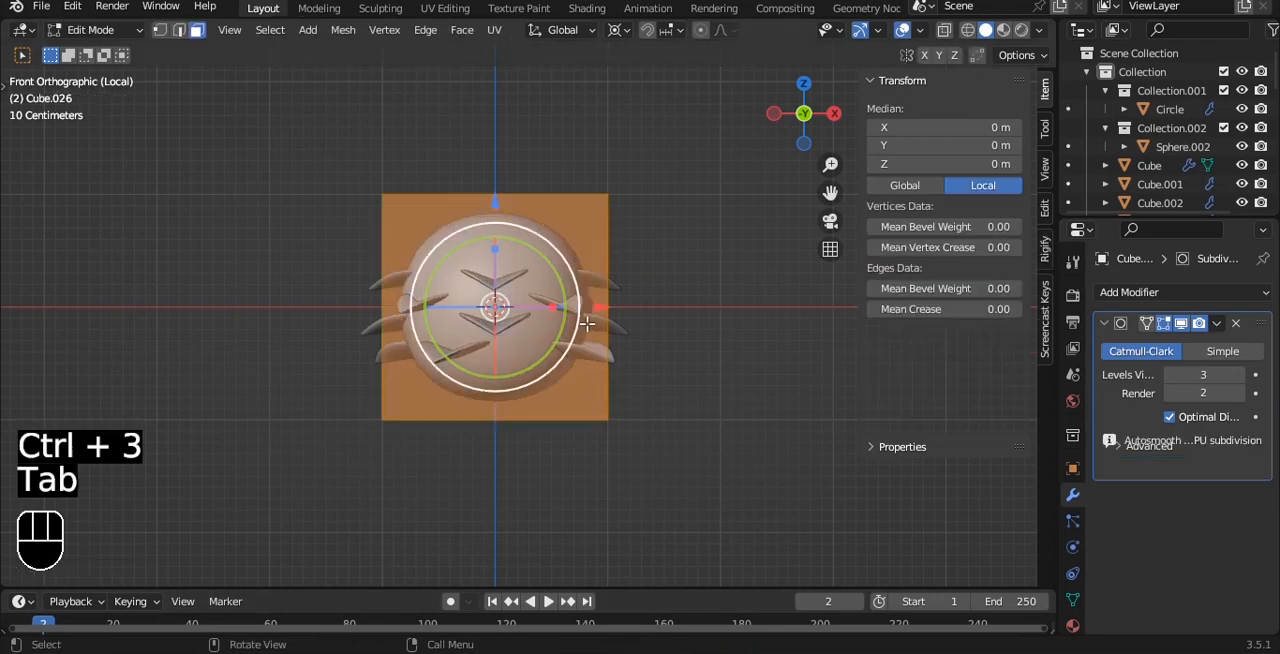
key(alt+z)
drag(286, 134, 737, 249)
alt+drag(737, 249, 708, 221)
key(i)
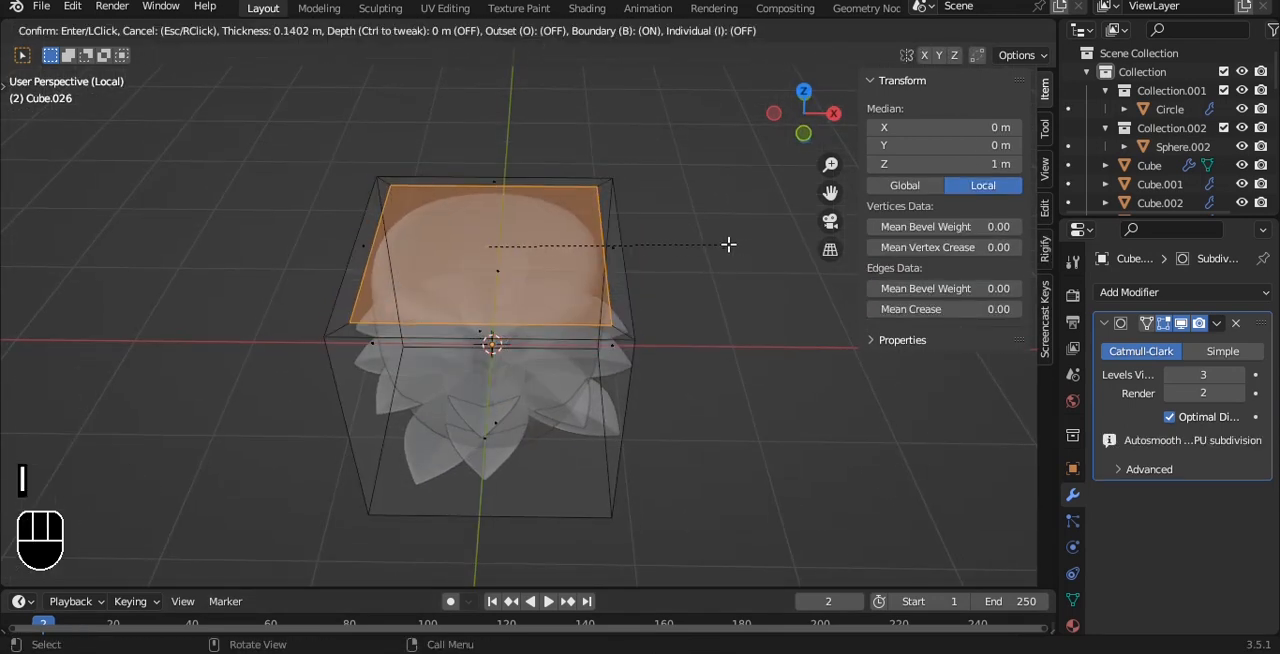
click(729, 243)
Extrude the inset top face down to about Z 0.626 m to hollow out the pot.
key(grave)
click(668, 192)
key(e)
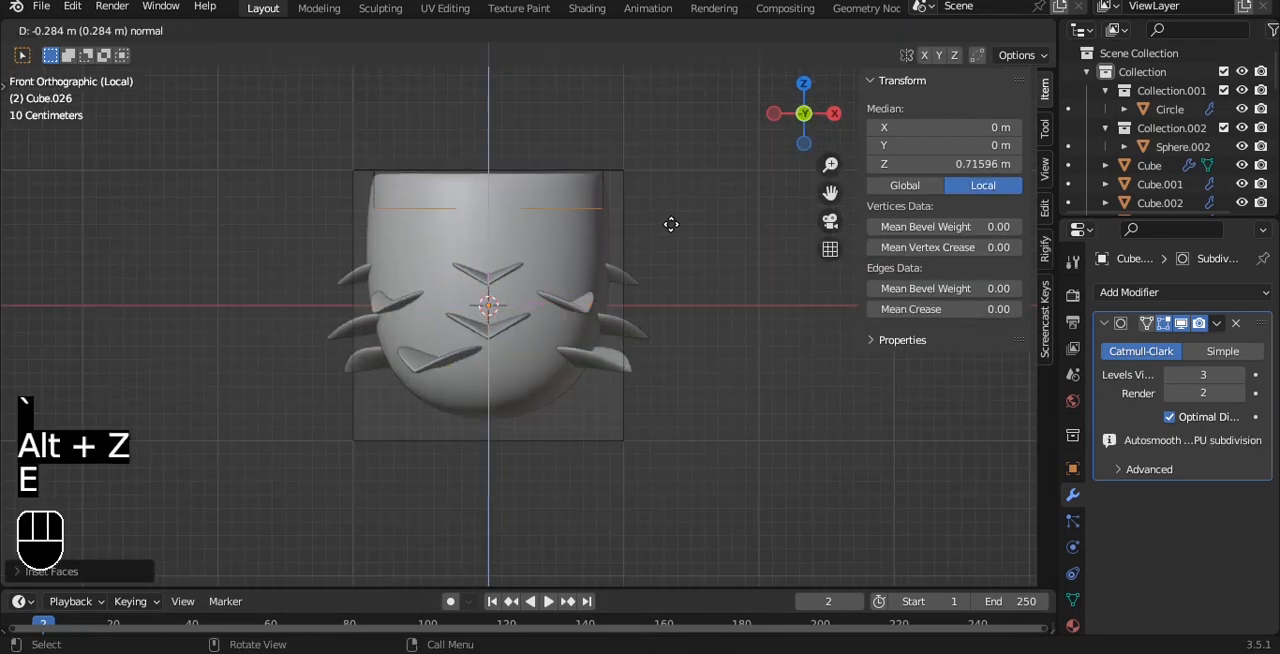
click(671, 224)
key(alt+z)
key(s)
click(651, 146)
key(alt+z)
alt+drag(651, 146, 658, 281)
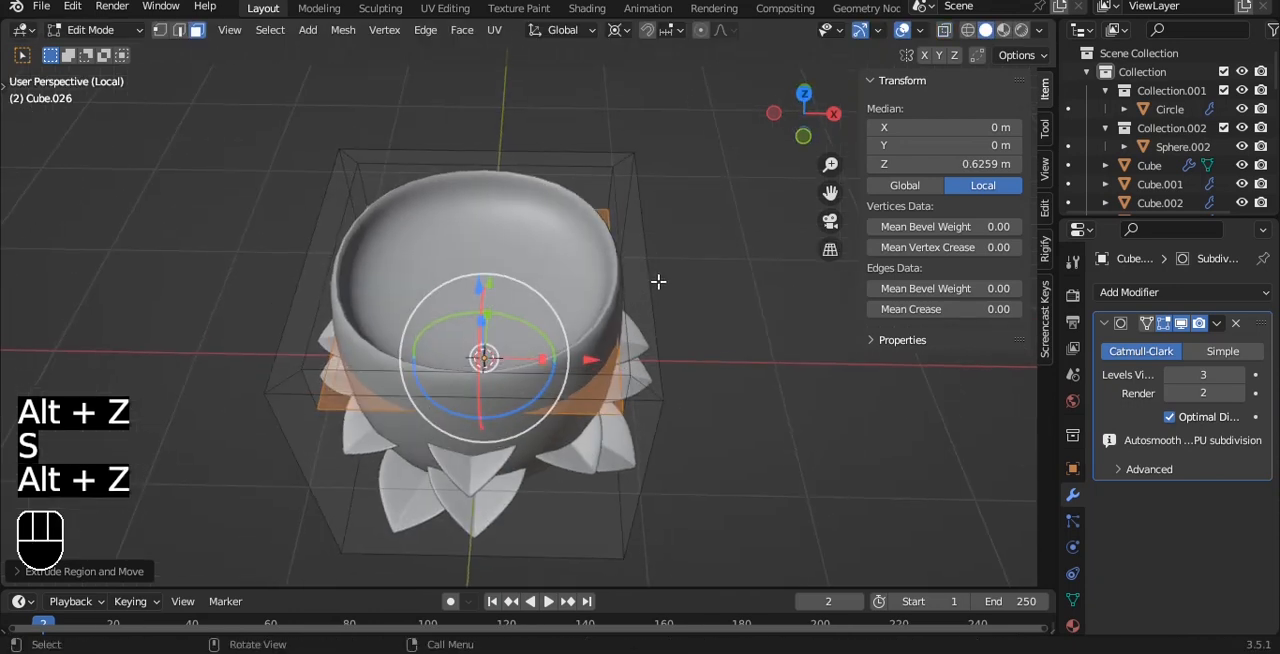
scroll(690, 286, up, 3)
Shade the pot smooth and scale it along Z to about 0.697.
key(Tab)
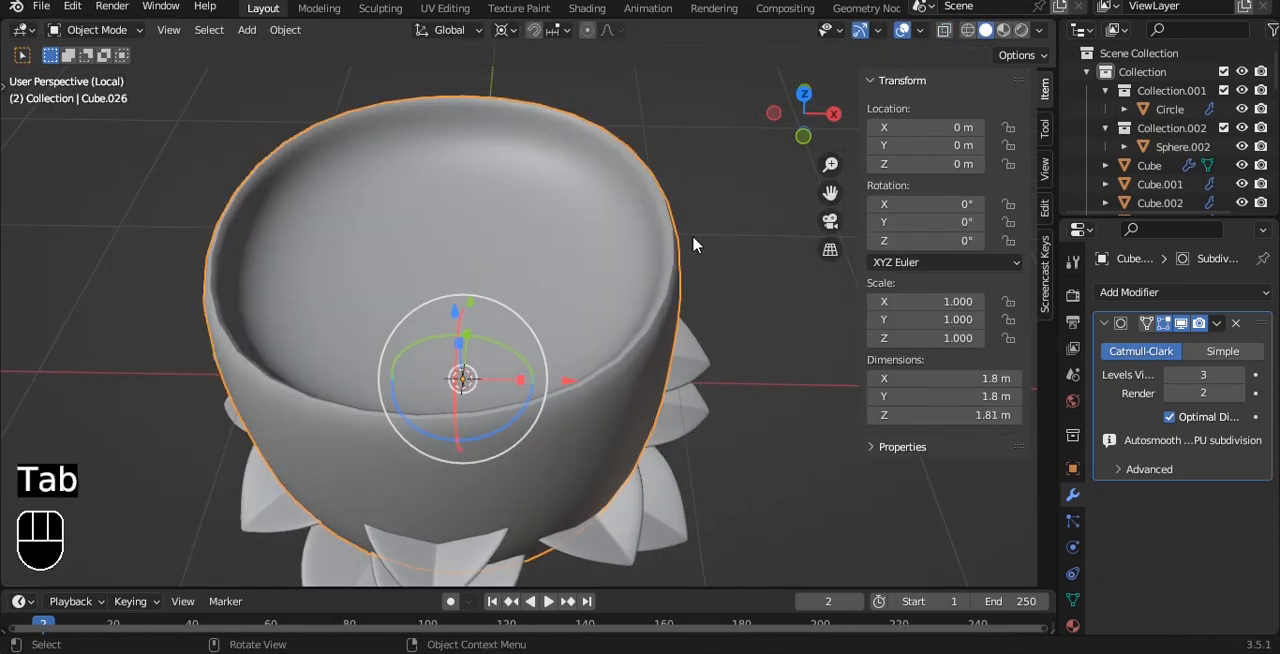
right_click(694, 242)
click(694, 242)
key(grave)
click(648, 357)
key(s)
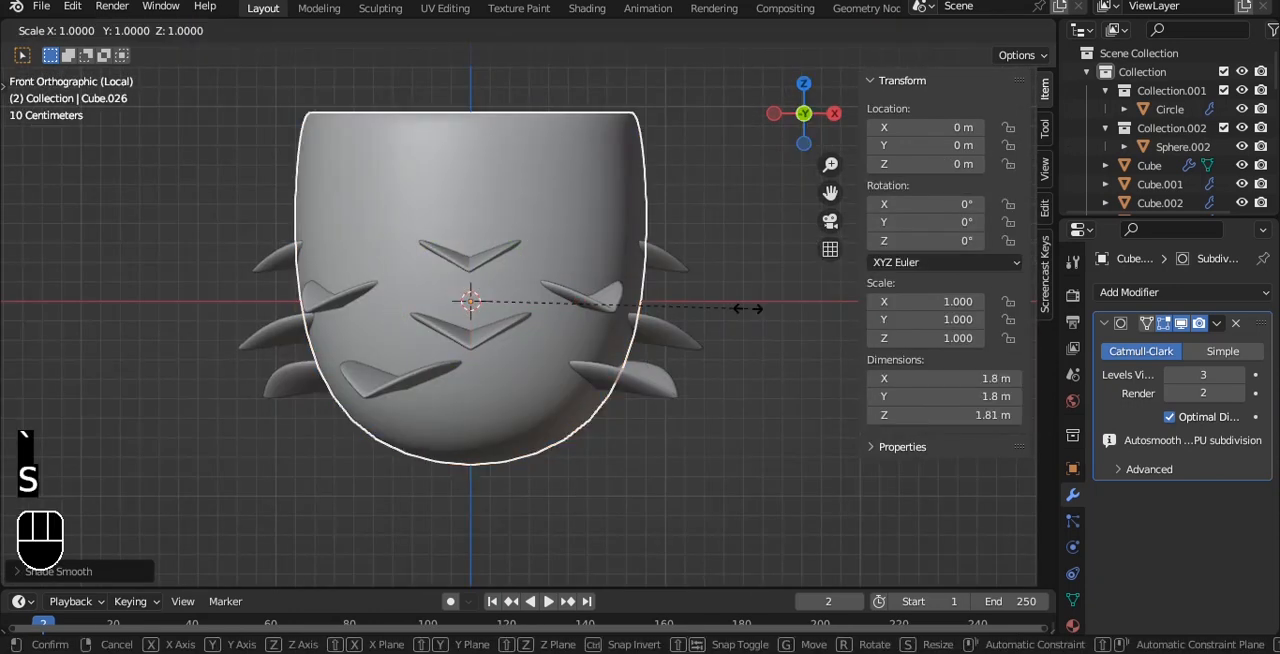
key(z)
click(674, 171)
alt+drag(674, 171, 660, 277)
Select the pot's outer box edges and top rim edges, and set their mean bevel weight to 0.80.
key(Tab)
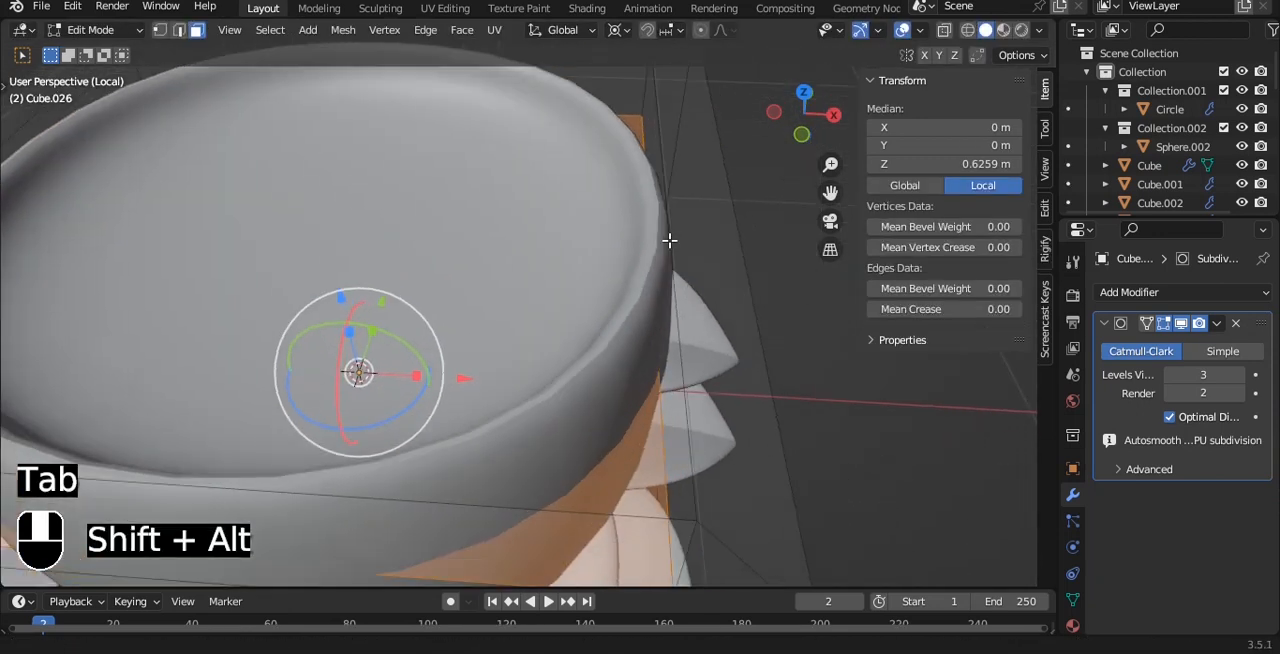
scroll(666, 240, down, 3)
key(2)
key(a)
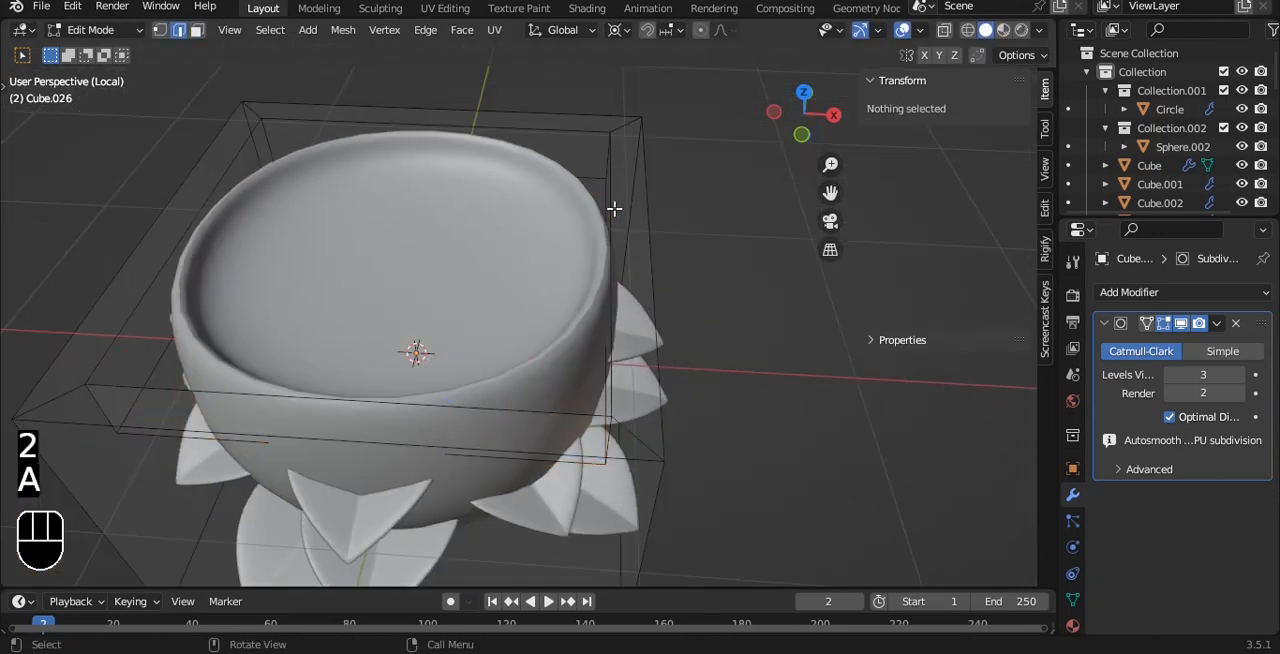
key(a)
alt+drag(657, 220, 688, 240)
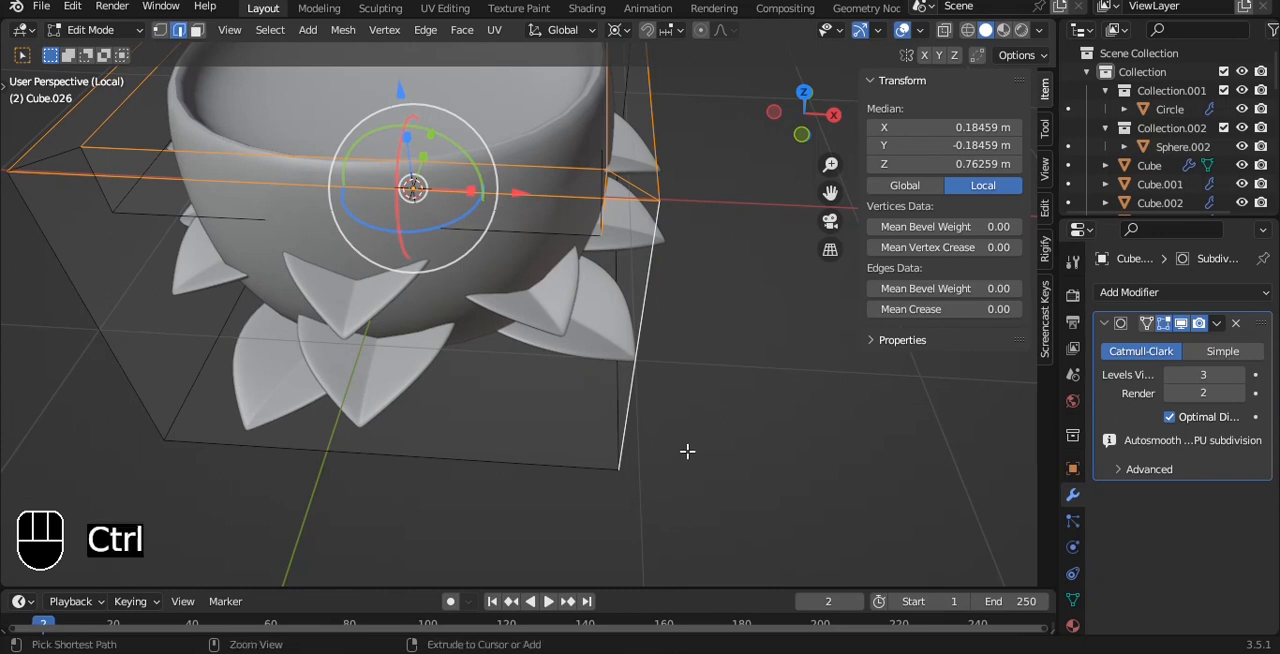
key(alt+z)
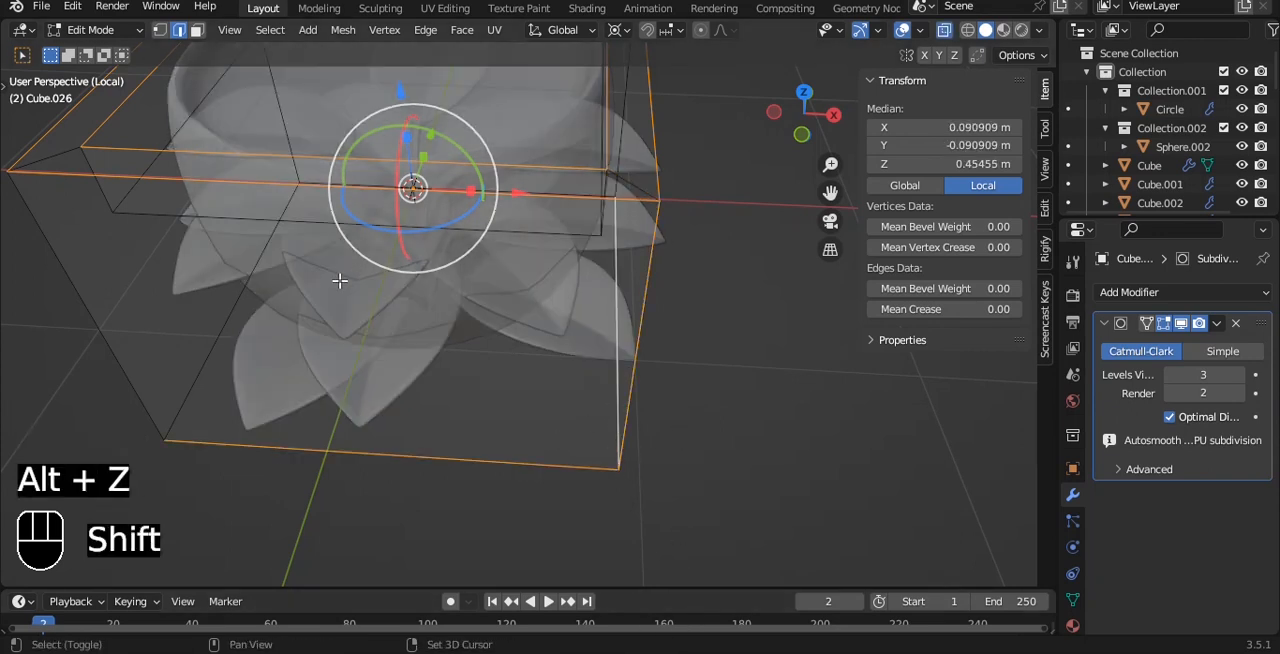
shift+click(410, 189)
shift+click(109, 293)
shift+click(272, 130)
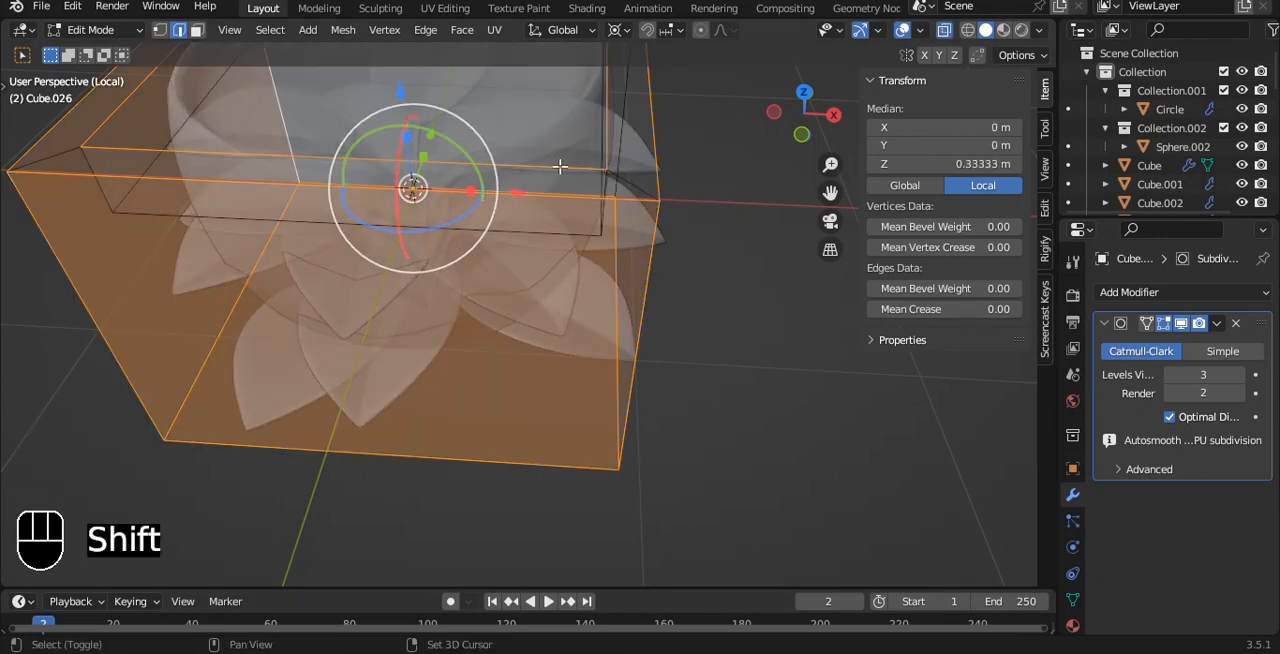
alt+drag(560, 167, 630, 320)
shift+click(556, 126)
alt+drag(630, 320, 565, 284)
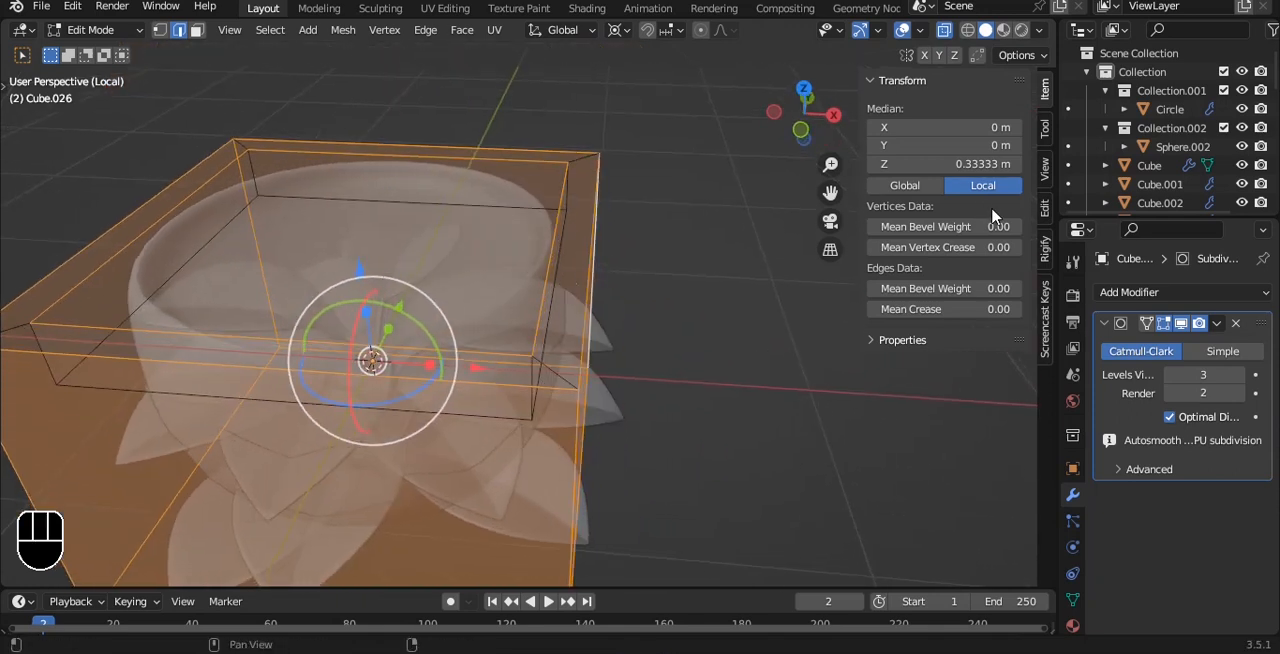
drag(982, 288, 1030, 288)
Add a Bevel modifier to the pot and place it above the Subdivision modifier in the stack.
key(Tab)
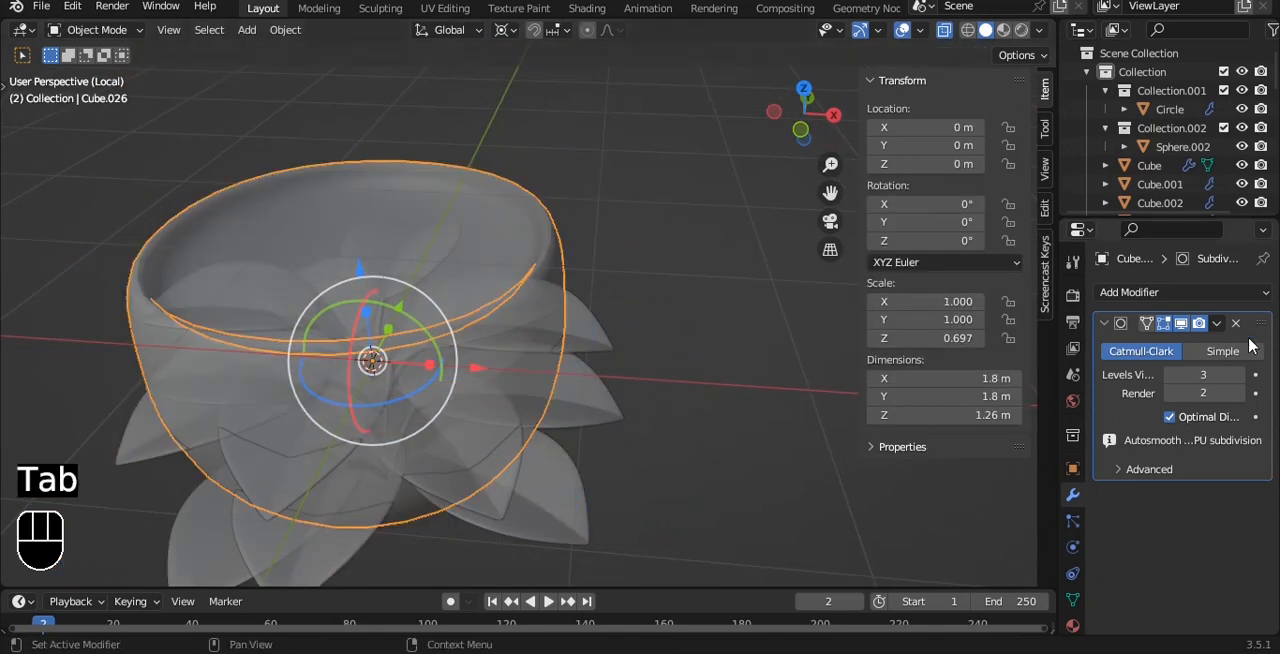
click(1180, 292)
click(869, 294)
key(alt+z)
scroll(652, 306, up, 5)
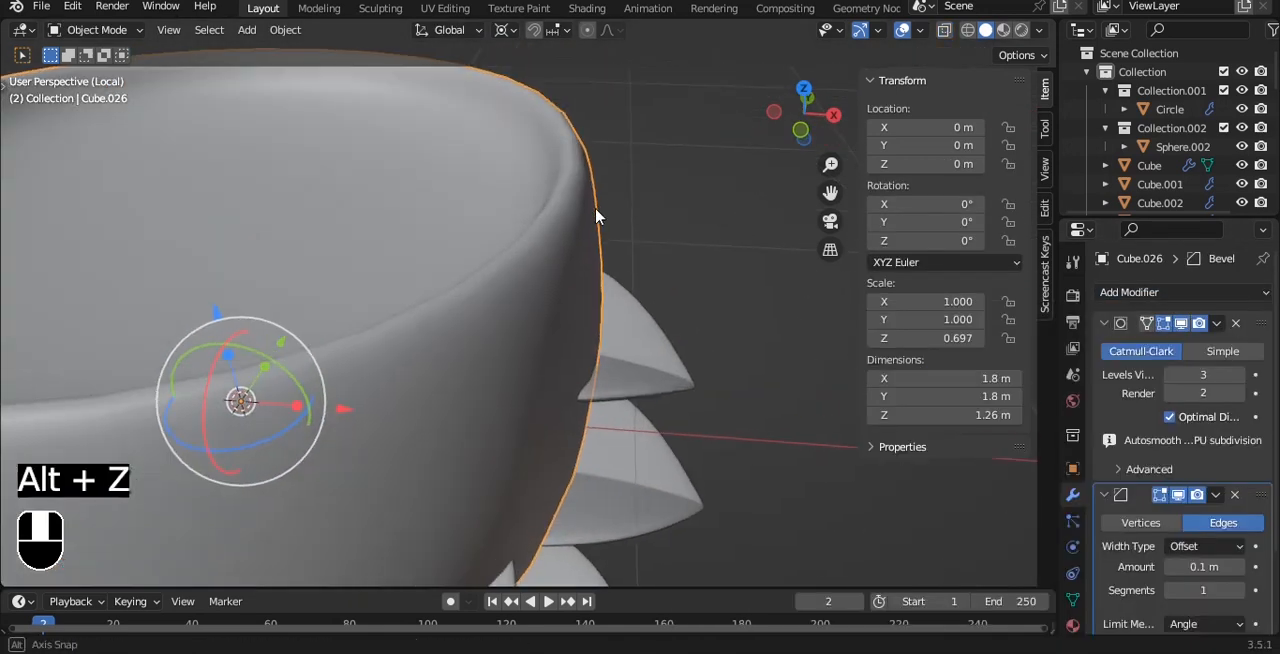
middle_drag(596, 216, 598, 248)
click(1173, 581)
scroll(626, 345, down, 4)
middle_drag(626, 350, 629, 327)
Set the pot's bevel to 2 segments and its limit method to Weight.
click(1239, 419)
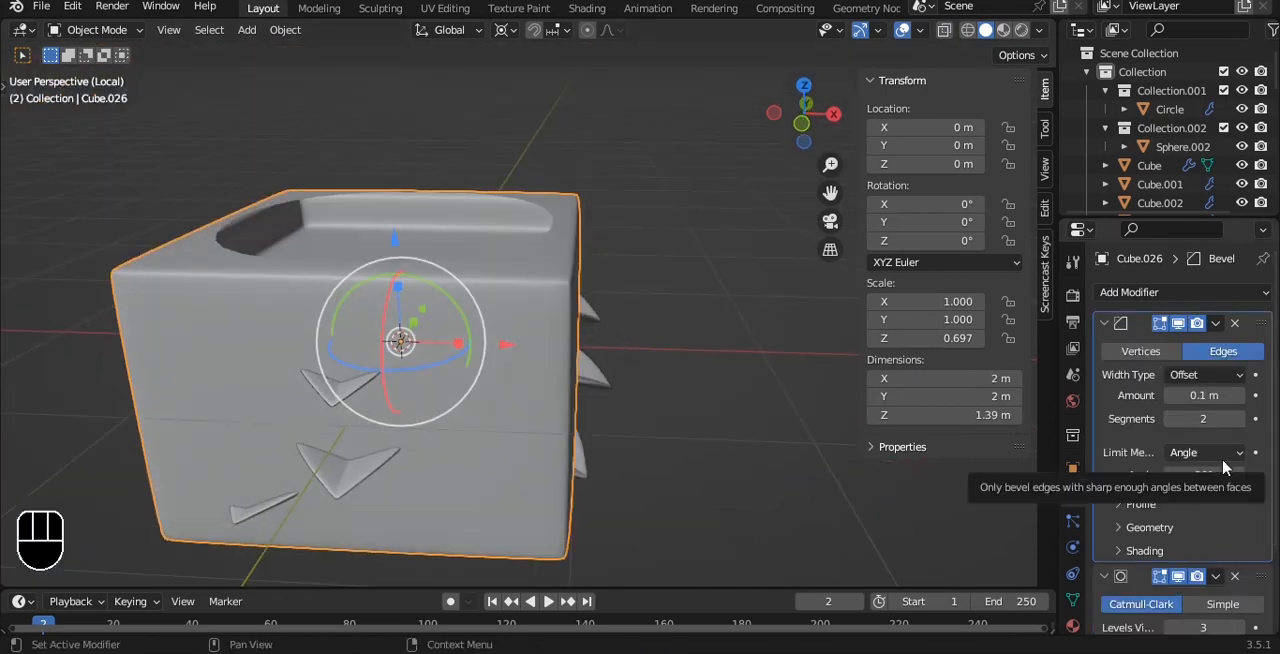
click(1189, 458)
click(1170, 516)
mouse_move(630, 257)
alt+mouse_down()
mouse_move(591, 337)
mouse_move(618, 250)
alt+mouse_up()
Taper the pot by scaling its bottom vertices inward around the 3D cursor in the front view.
key(grave)
click(603, 183)
key(Tab)
key(alt+z)
key(1)
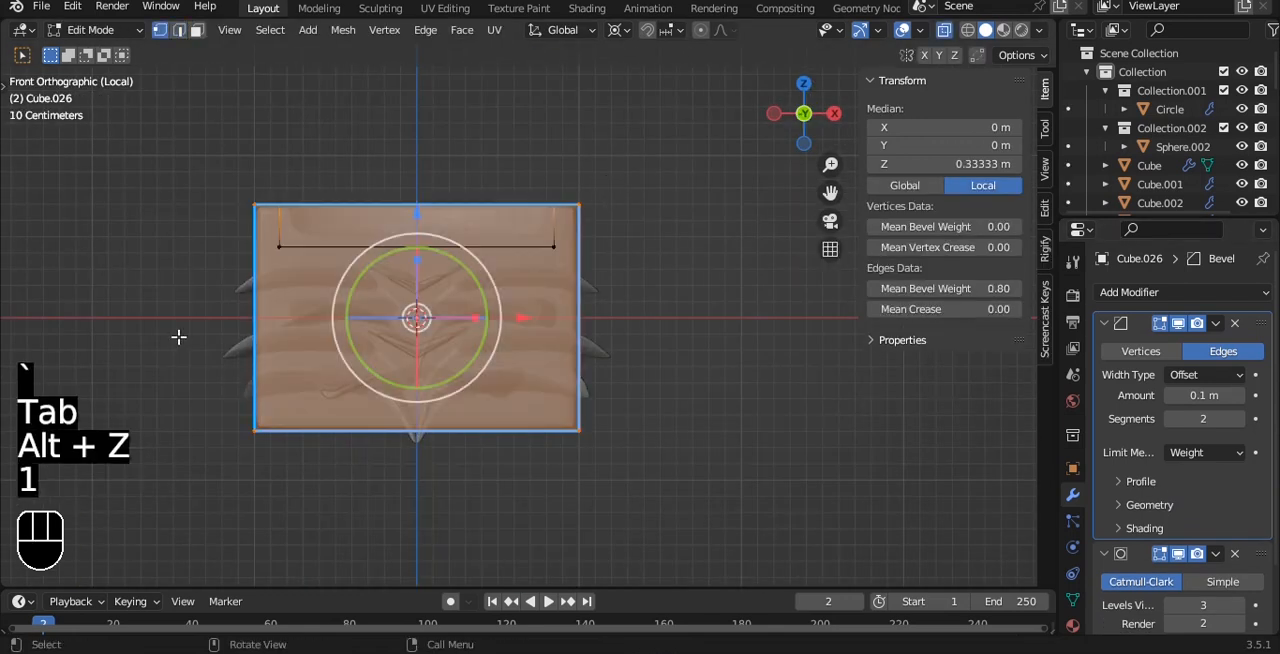
key(s)
click(628, 472)
key(Tab)
key(alt+z)
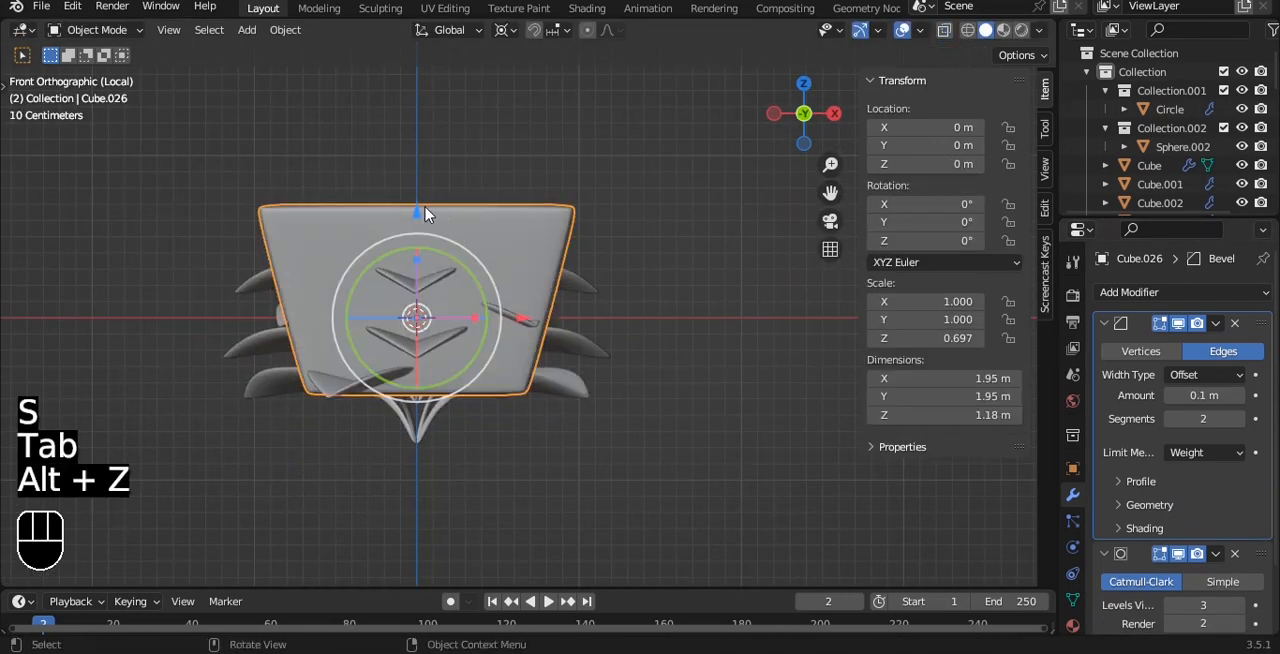
Move the pot down along Z to about −1.259 m so it sits beneath the leaves.
drag(420, 212, 405, 417)
scroll(497, 396, up, 2)
scroll(497, 403, down, 4)
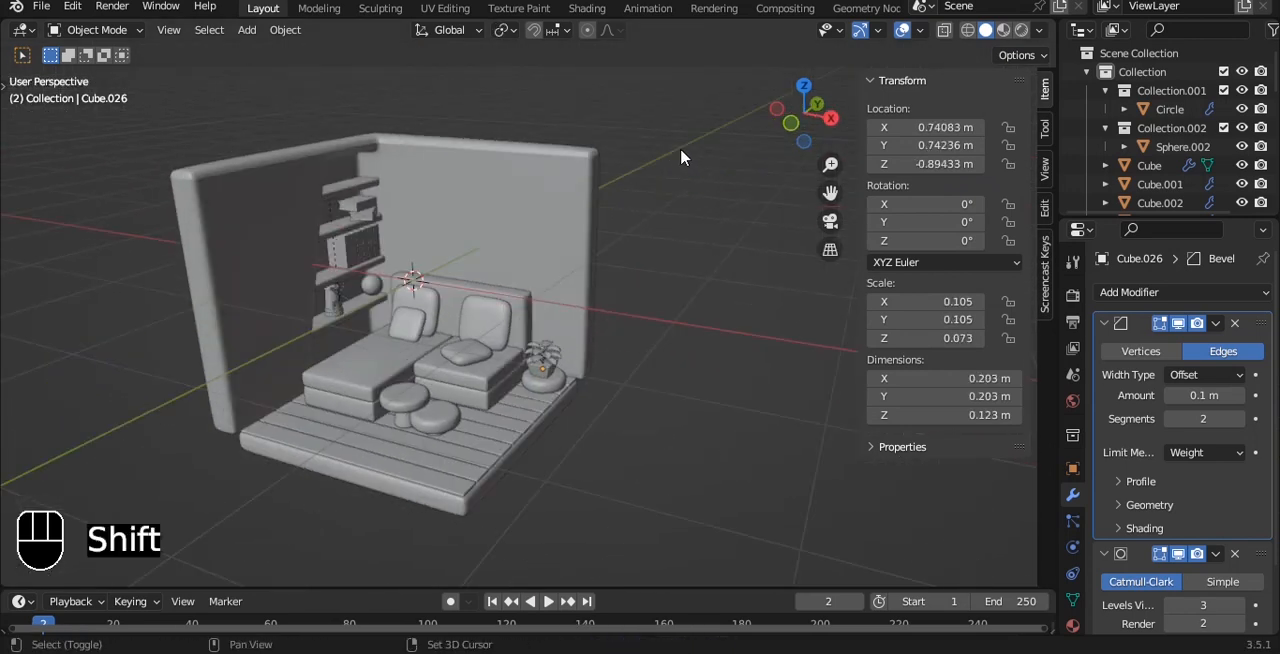
Add a cube to the room scene, flatten it along Z, and narrow it along Y.
key(shift+a)
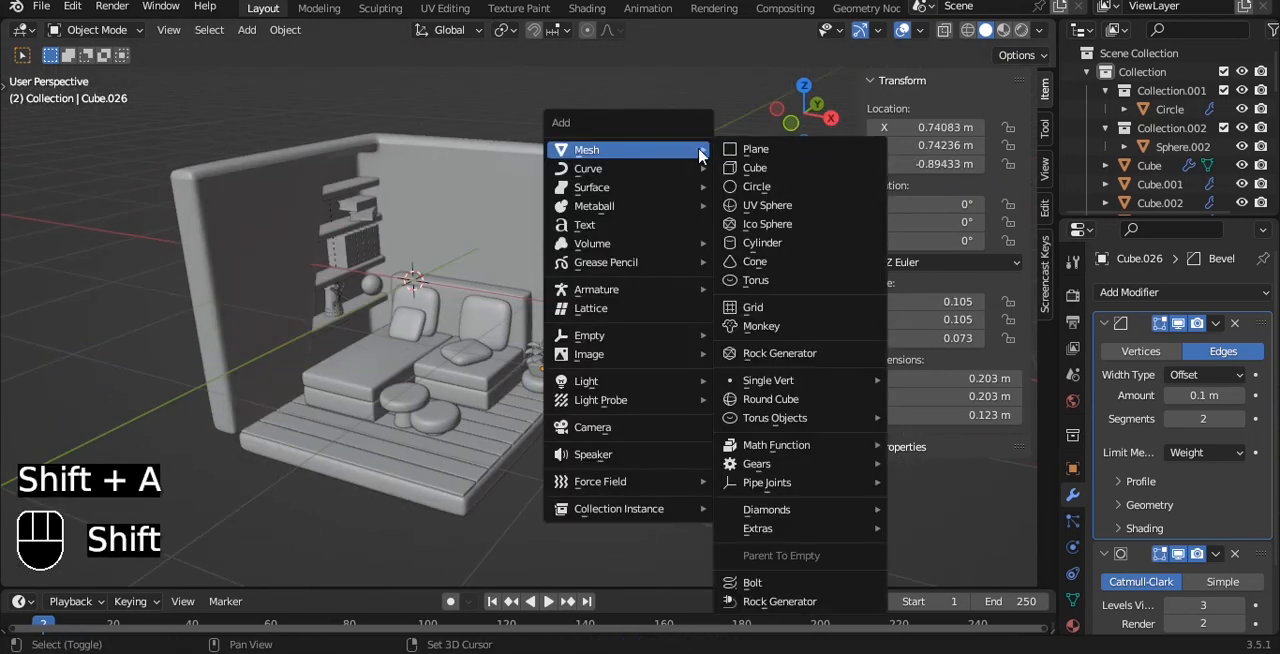
click(735, 163)
key(s)
key(z)
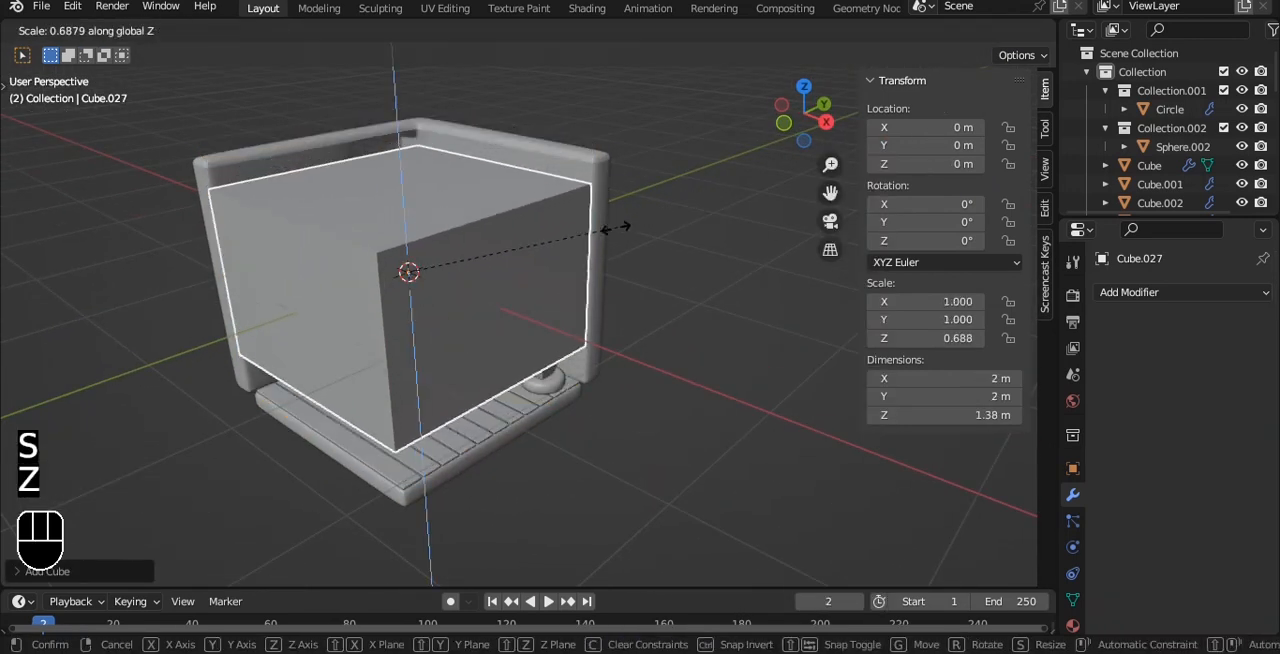
click(531, 246)
key(s)
key(x)
key(y)
click(522, 290)
Bevel the new box's lower front edge with 2 segments.
alt+drag(425, 277, 485, 262)
key(Tab)
key(2)
click(440, 265)
key(ctrl+b)
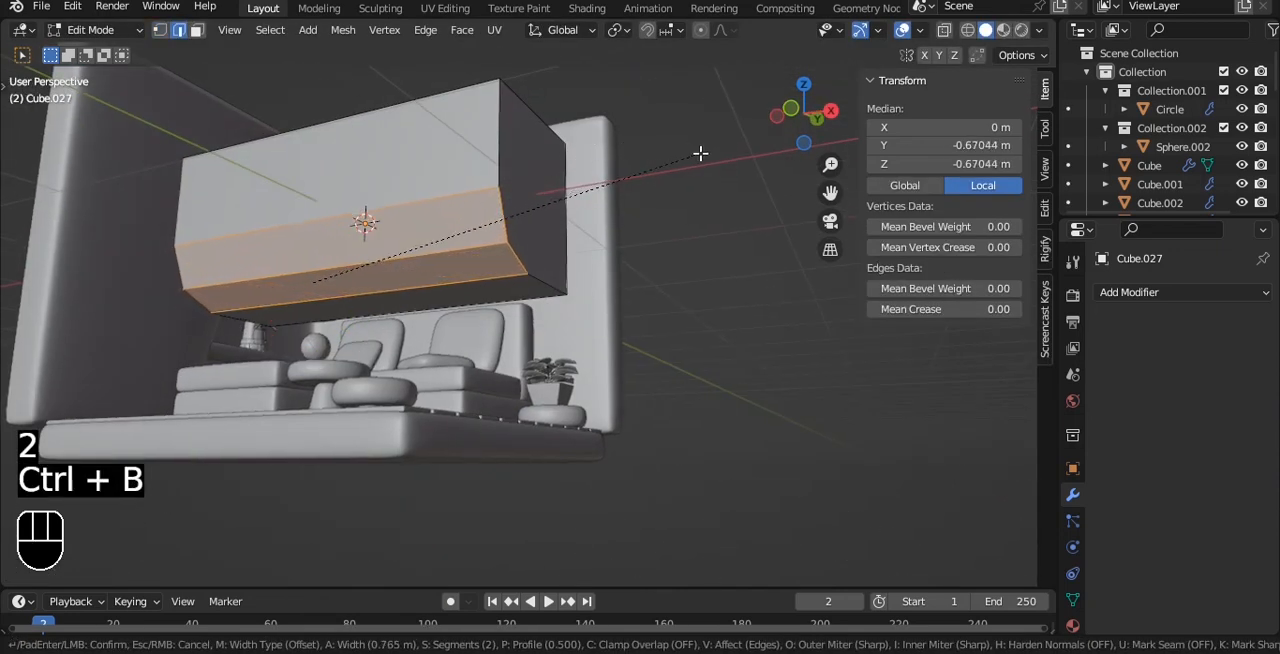
click(700, 153)
Split the box's lower bevel face lengthwise with a loop cut and inset the two resulting faces individually.
key(3)
alt+drag(700, 153, 543, 234)
key(ctrl+r)
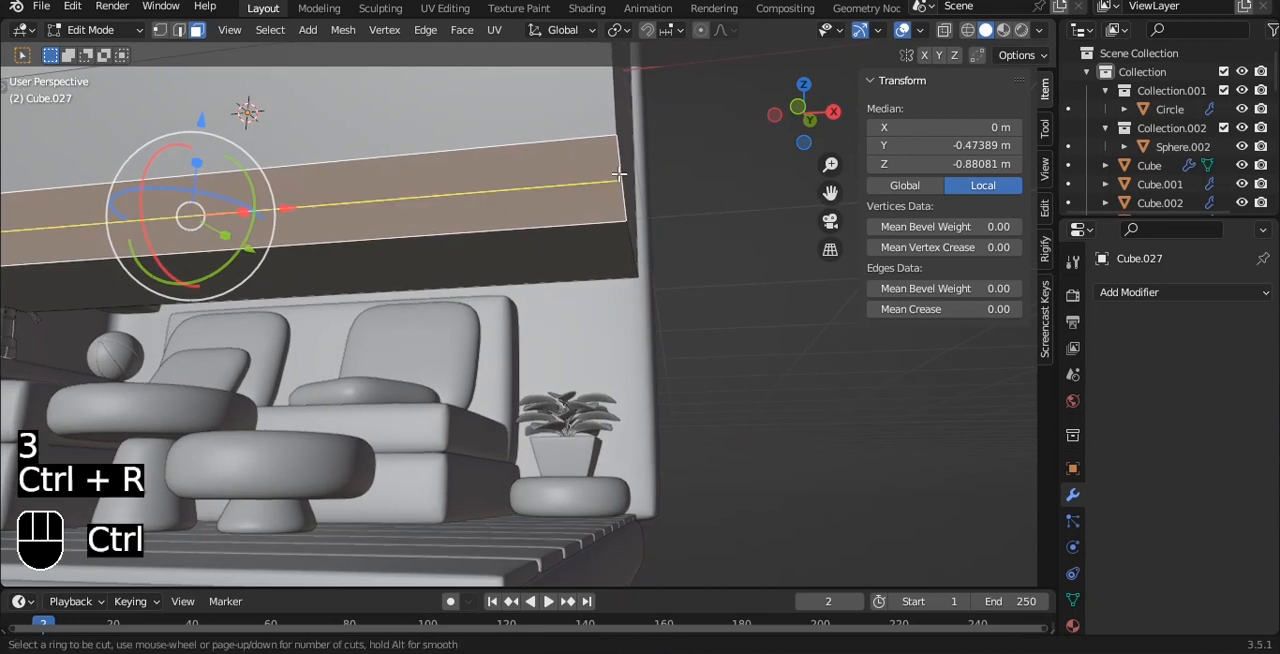
double_click(619, 174)
key(3)
click(540, 172)
shift+click(523, 214)
key(i)
key(i)
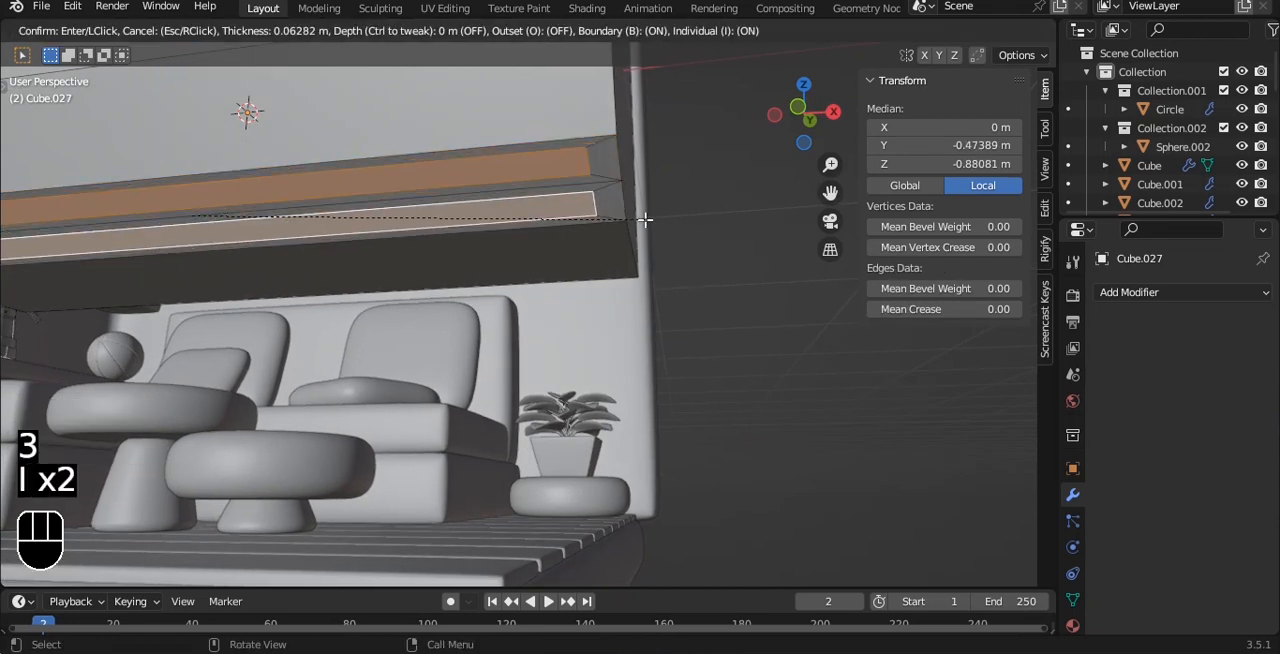
click(645, 219)
Extrude the two inset faces inward as individual faces to form recessed grooves along the box's underside.
alt+drag(645, 219, 633, 175)
key(alt+e)
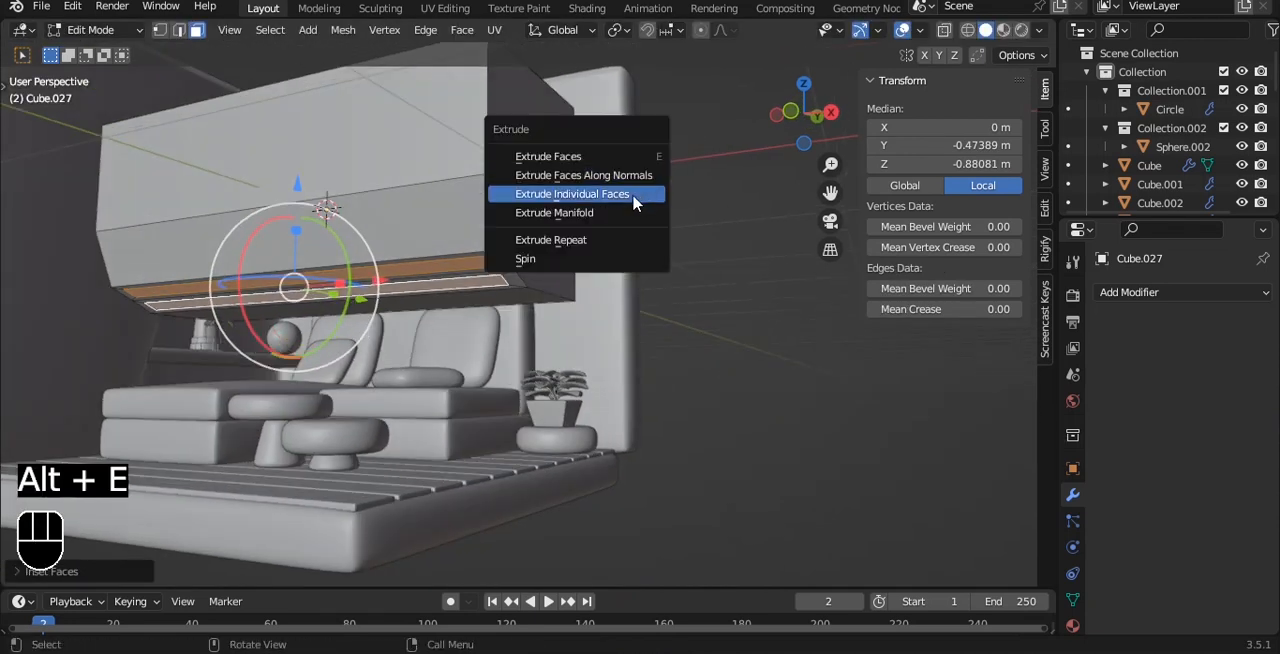
click(634, 191)
click(628, 204)
key(Tab)
middle_drag(626, 214, 543, 214)
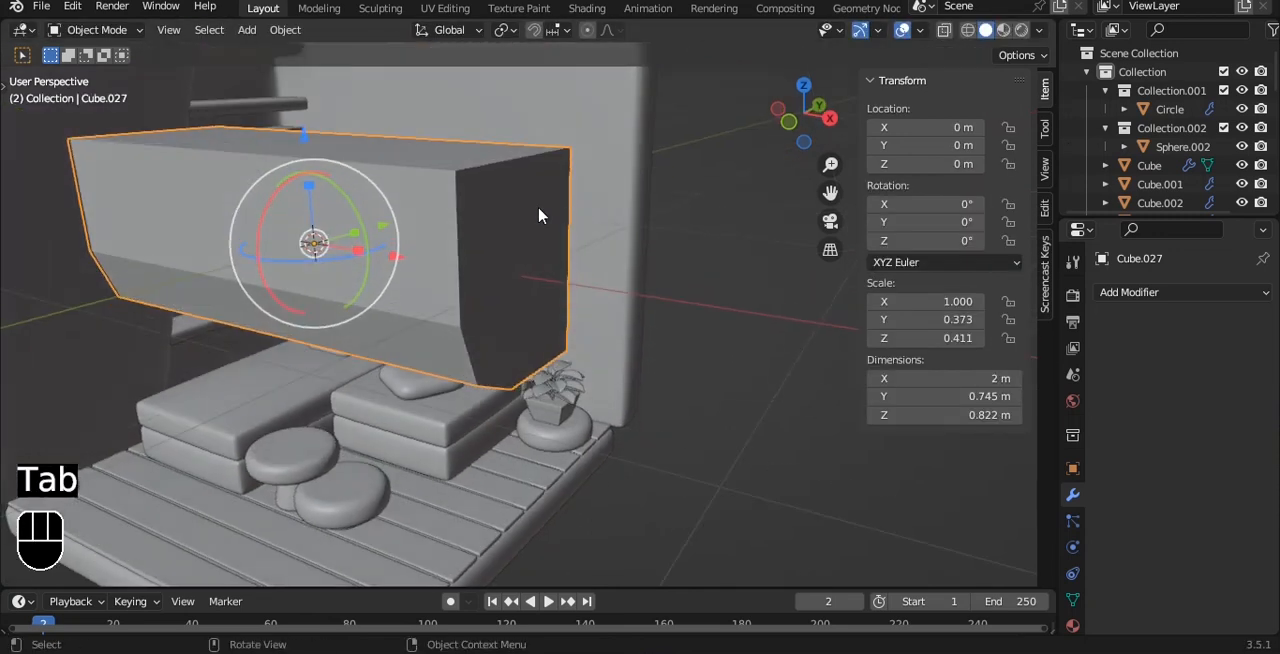
Bevel the box's upper front edge with 2 segments in the right view.
key(Tab)
key(2)
middle_drag(457, 209, 325, 175)
click(265, 151)
alt+shift+drag(272, 138, 326, 166)
key(grave)
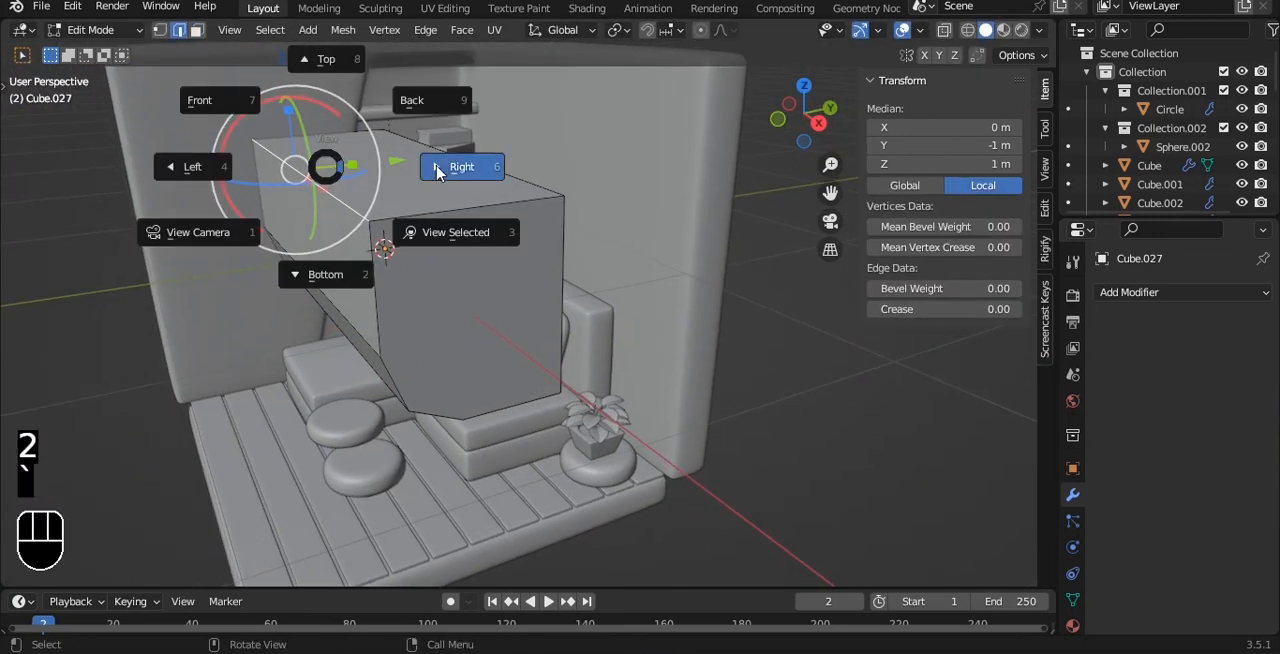
click(436, 168)
key(ctrl+b)
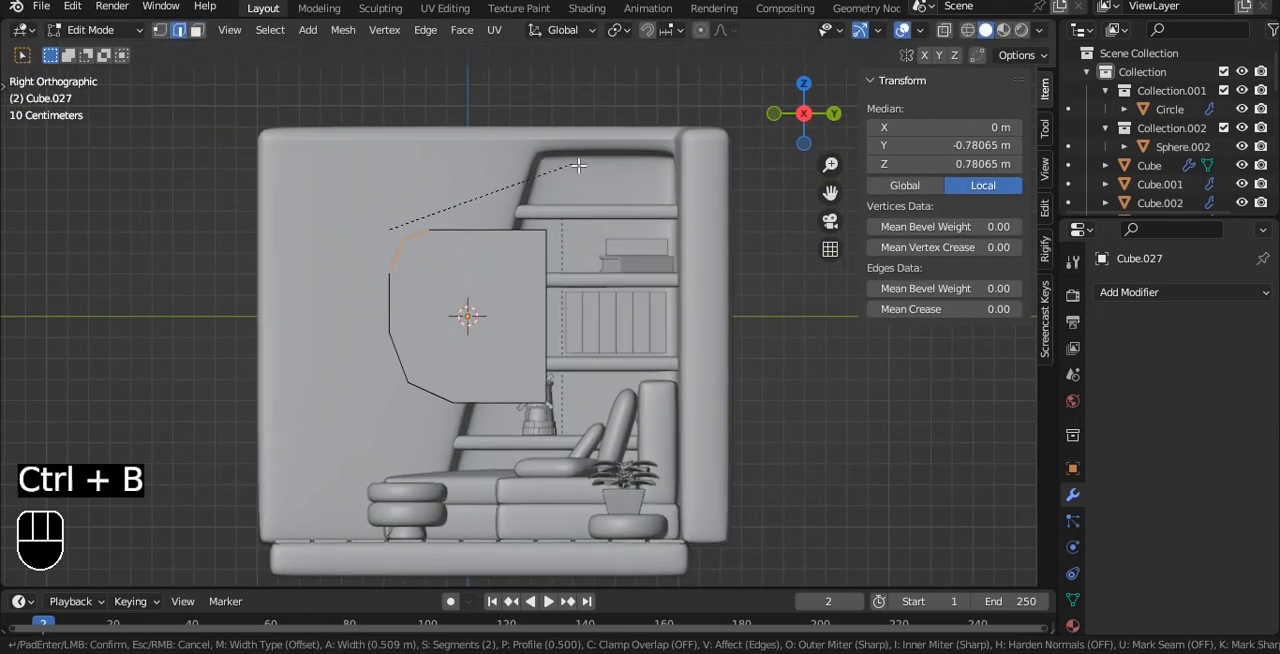
click(584, 164)
Select the outline edges of one end face of the box and isolate the box from the room.
alt+drag(588, 190, 681, 300)
scroll(545, 240, up, 1)
double_click(547, 281)
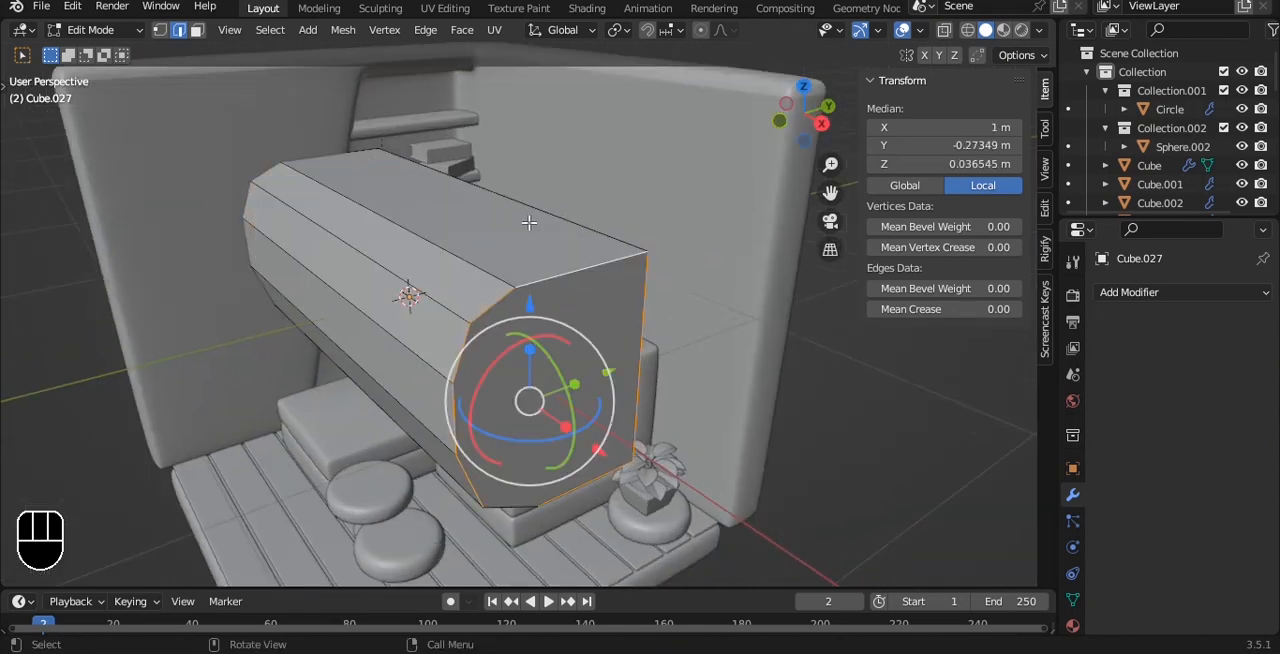
alt+drag(521, 435, 543, 334)
shift+click(551, 429)
shift+click(540, 430)
scroll(538, 280, up, 2)
key(ctrl+z)
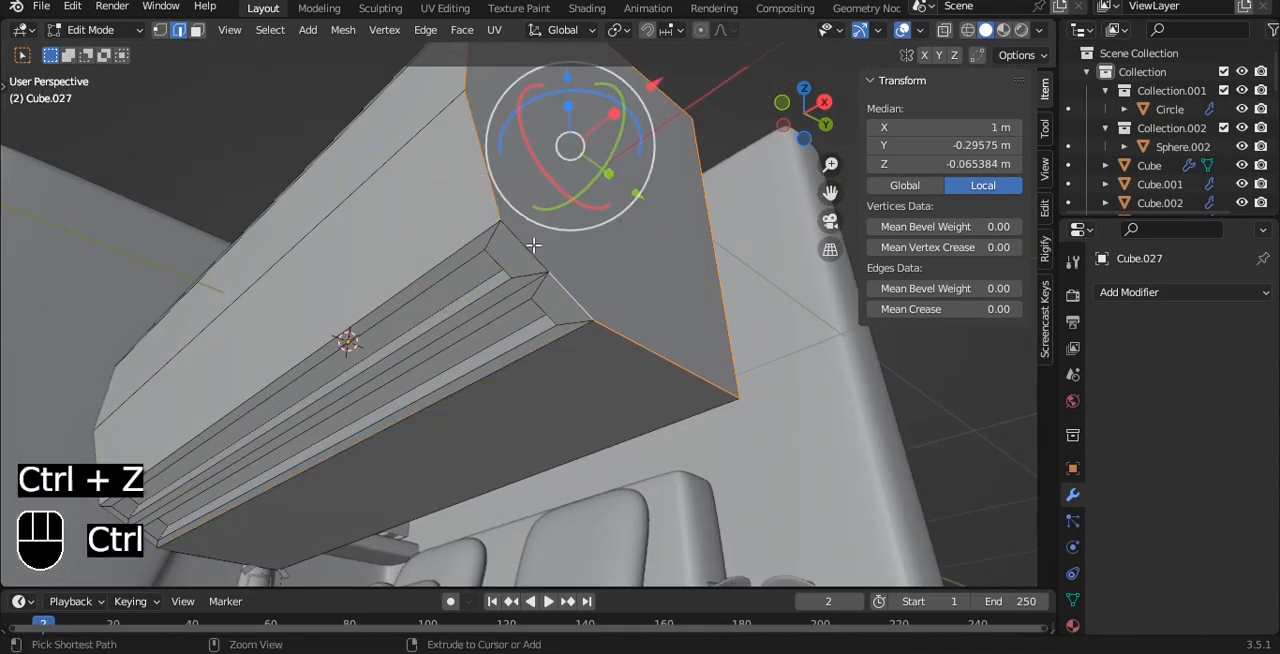
scroll(360, 223, down, 4)
alt+drag(360, 223, 455, 345)
key(slash)
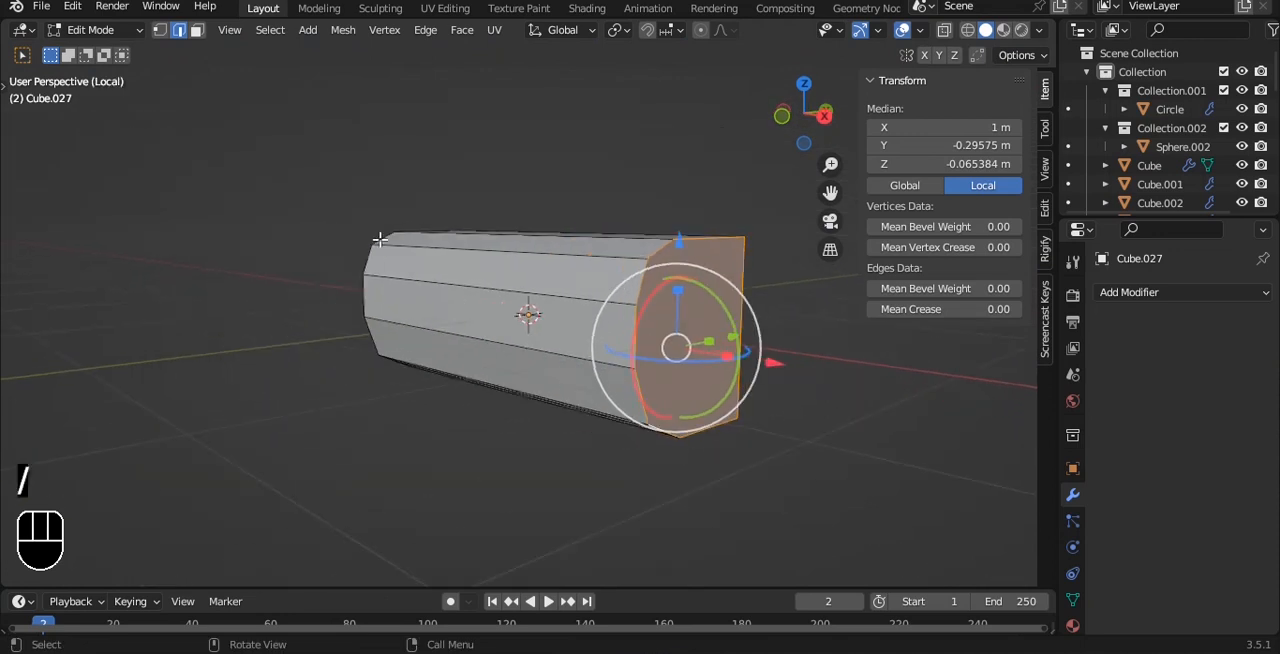
Extend the selection to the opposite end face's outline edges and assign both outlines a bevel weight.
alt+drag(290, 325, 445, 340)
shift+double_click(470, 408)
alt+drag(470, 408, 531, 287)
scroll(534, 285, up, 3)
shift+click(594, 251)
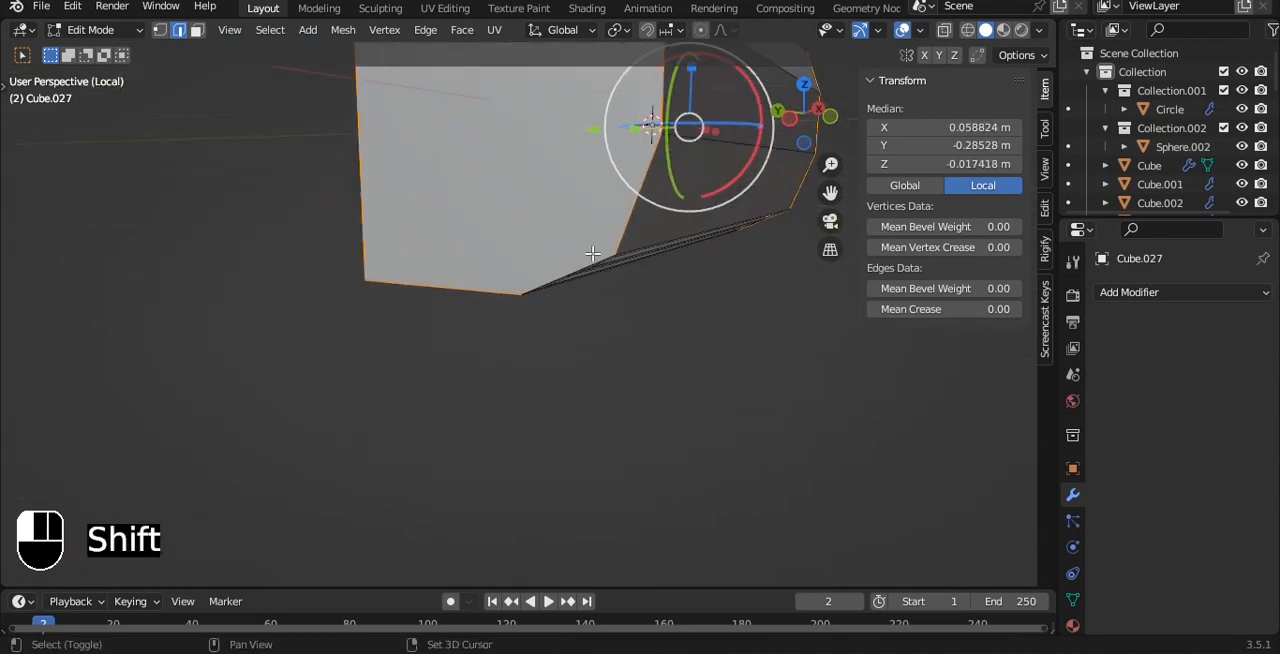
alt+drag(594, 251, 508, 240)
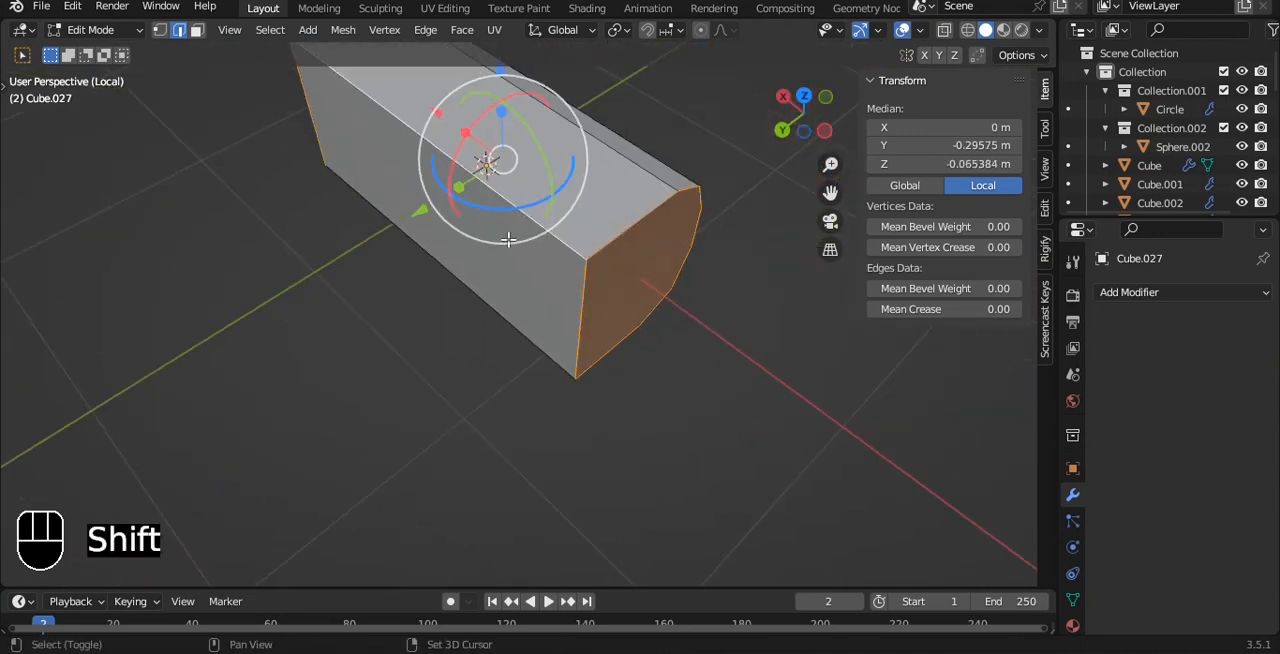
alt+drag(697, 263, 273, 261)
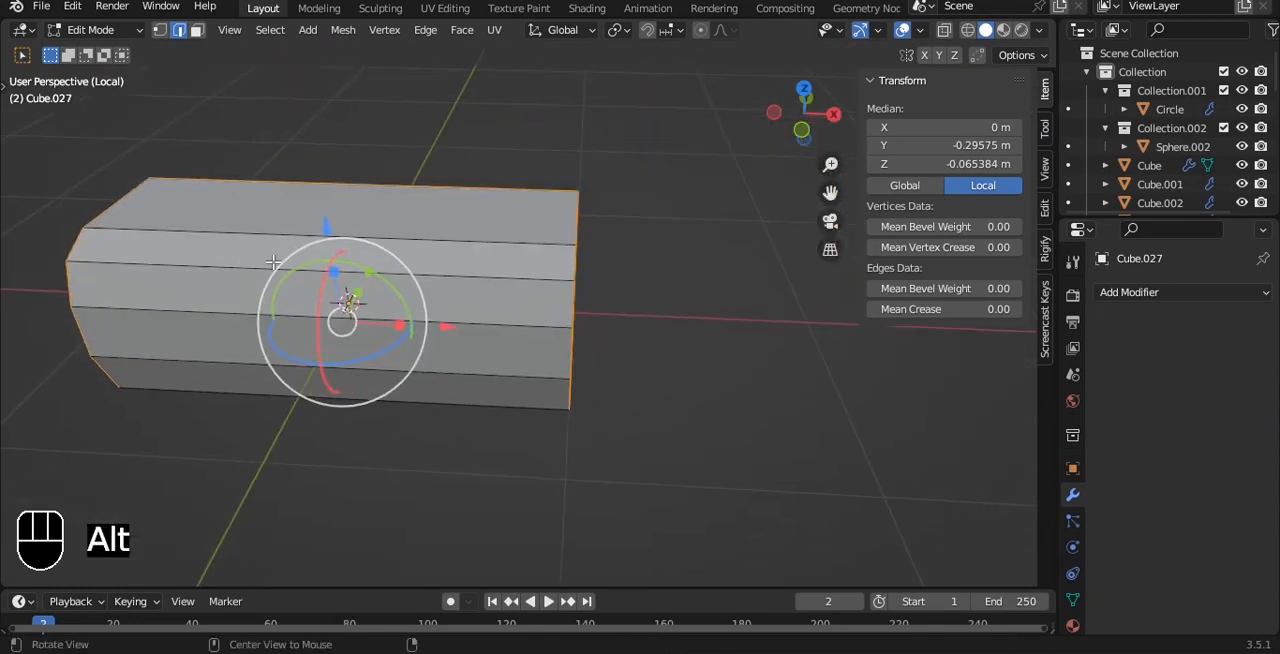
alt+drag(588, 271, 597, 271)
key(Tab)
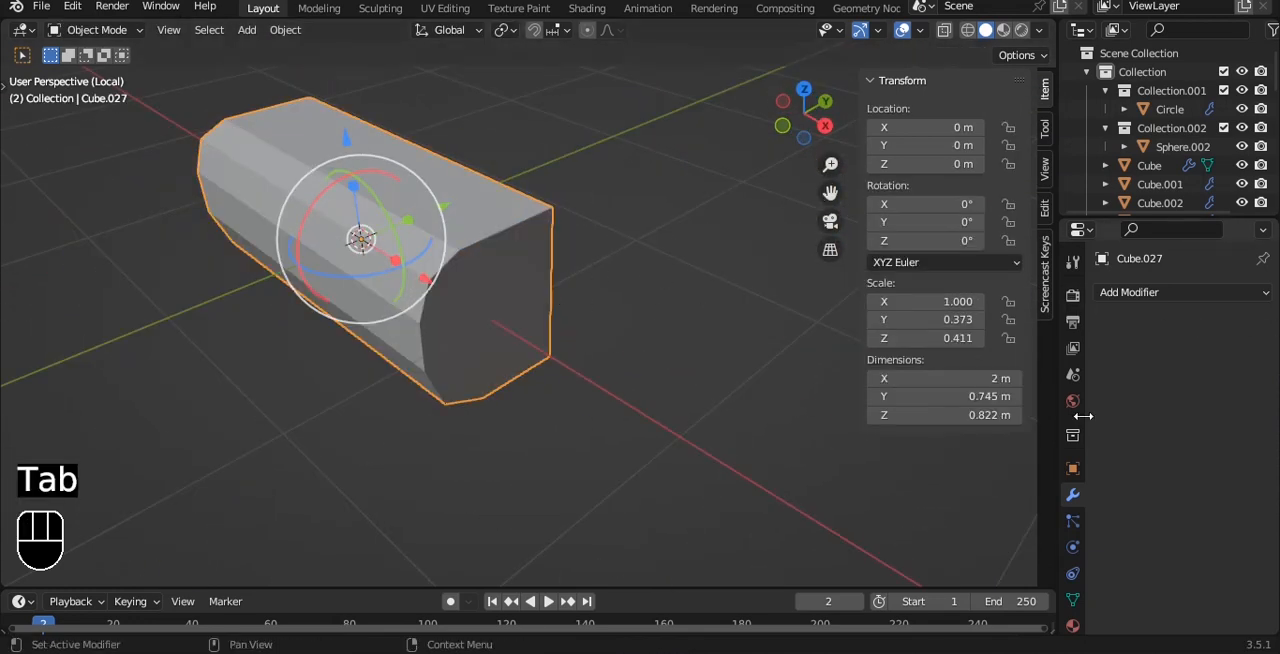
Add a Bevel modifier limited by weight and a level 3 Subdivision Surface modifier, and shade the box smooth.
click(1126, 293)
click(891, 367)
scroll(622, 263, up, 3)
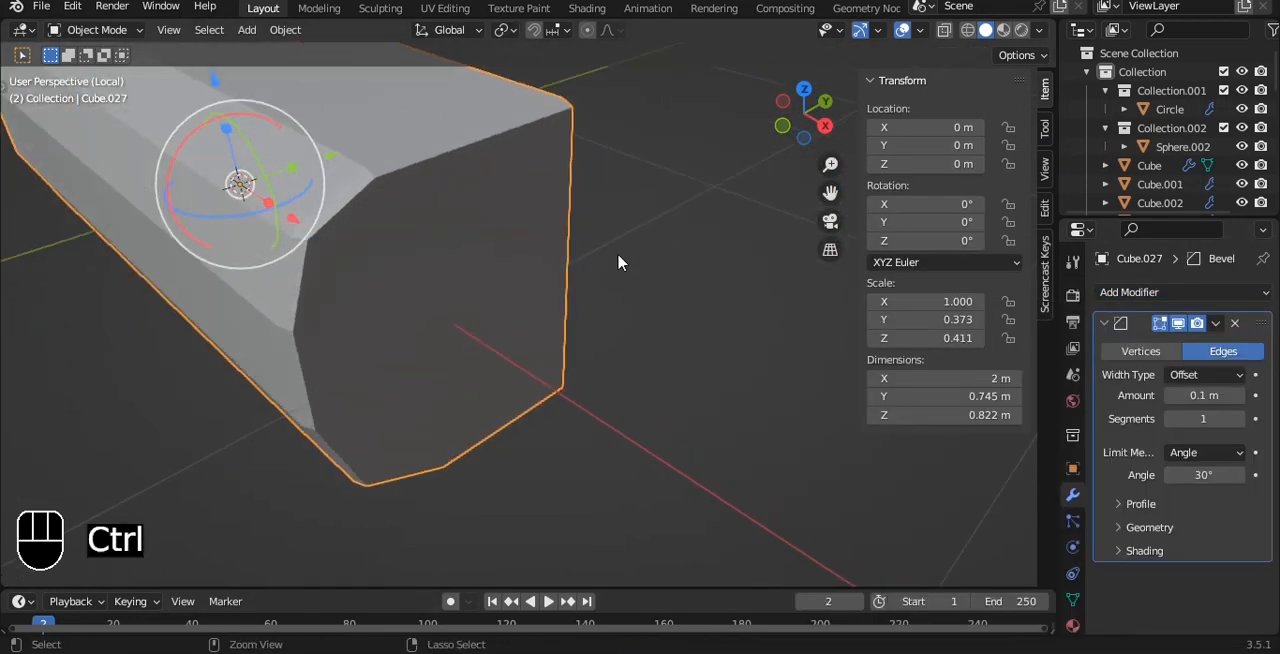
key(ctrl+3)
scroll(620, 240, down, 2)
mouse_move(621, 203)
alt+mouse_down()
mouse_move(654, 107)
mouse_move(720, 200)
mouse_move(664, 248)
alt+mouse_up()
click(1205, 452)
click(1156, 514)
right_click(642, 184)
click(642, 180)
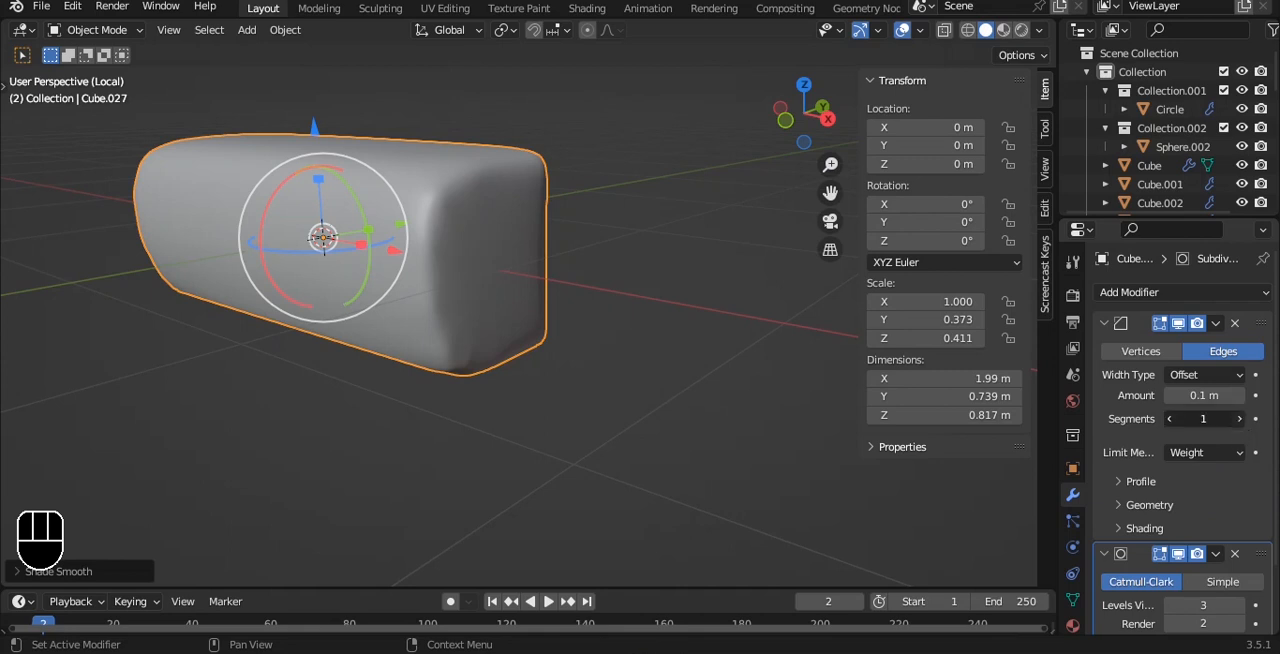
Set the Bevel modifier to 2 segments, an amount of 0.12 m, and a profile shape of 0.76.
click(1239, 418)
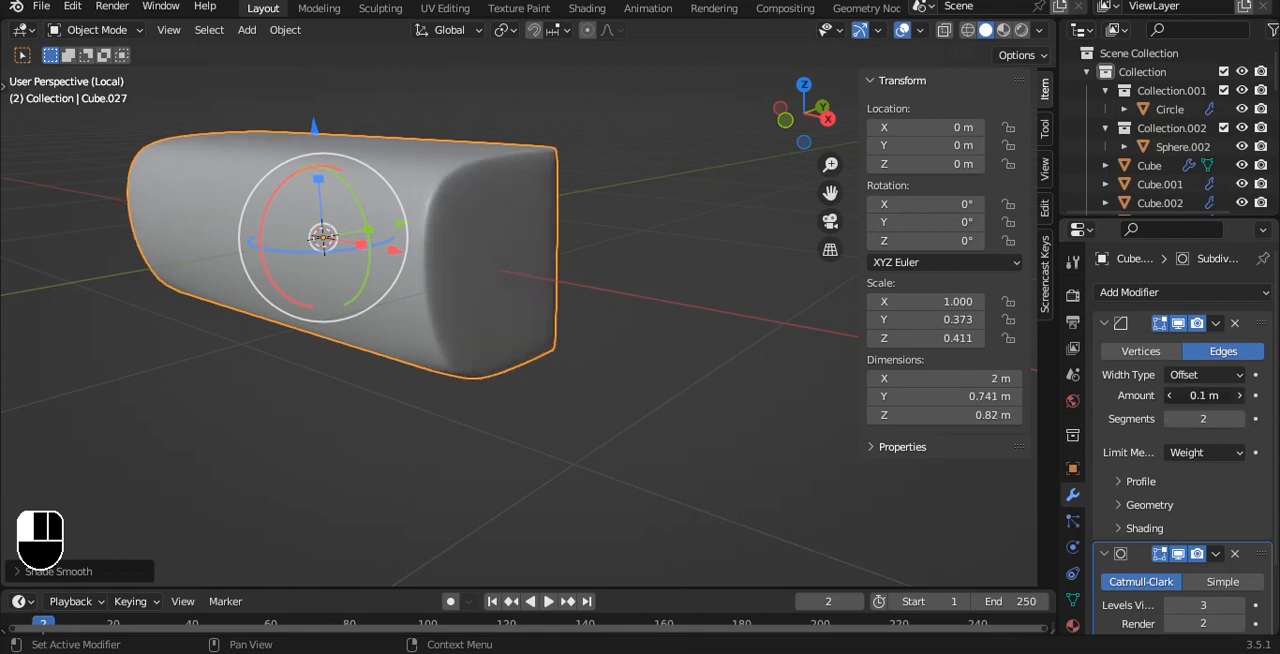
click(1137, 483)
drag(1234, 533, 1225, 533)
alt+drag(618, 291, 648, 284)
click(652, 192)
Save the file and leave the isolated view of the box.
scroll(652, 192, down, 3)
key(ctrl+s)
alt+drag(652, 192, 553, 212)
key(slash)
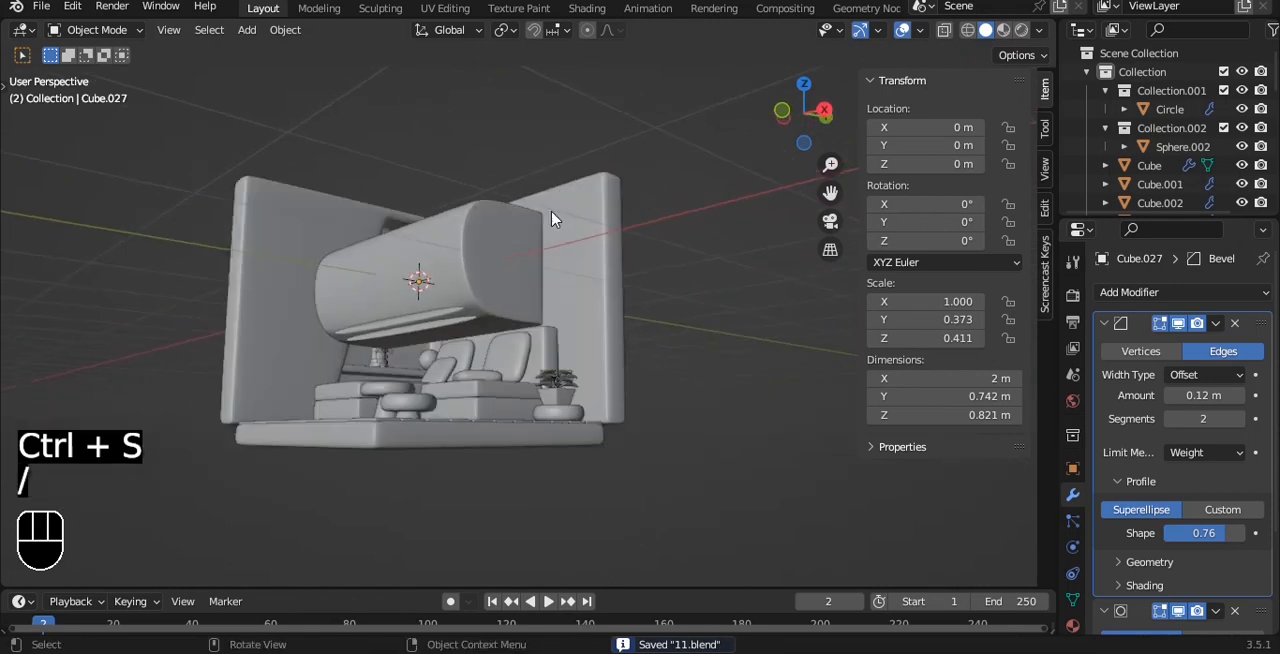
Scale the rounded box in the top view to about 0.589 along X and 0.297 along Y.
key(grave)
click(567, 132)
key(s)
key(x)
click(596, 335)
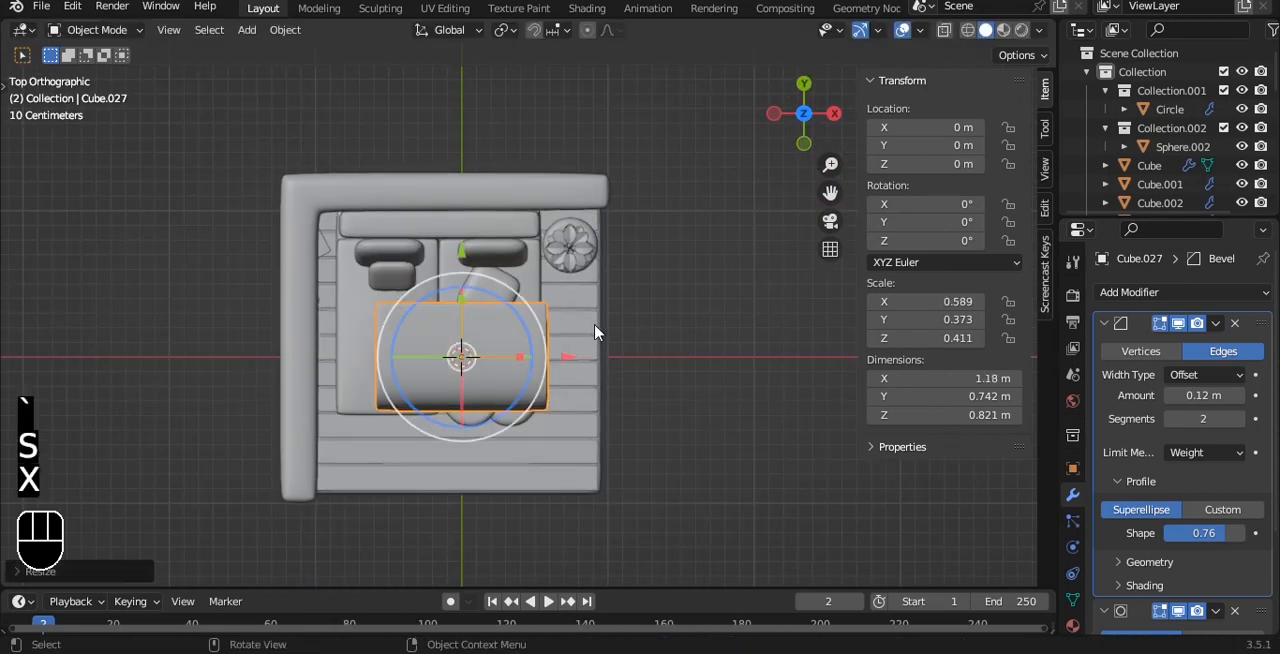
key(s)
key(y)
click(563, 333)
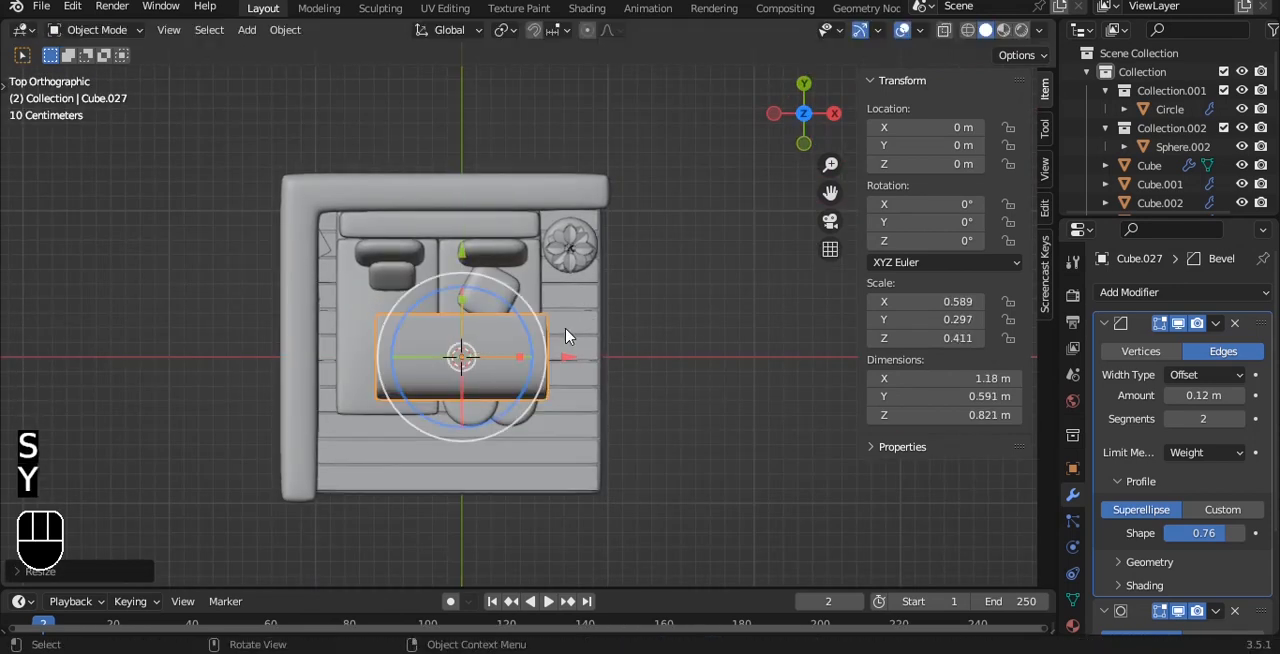
Move the box back along Y to about 0.833 m and shrink it uniformly to about 0.79 m long.
drag(461, 250, 461, 145)
key(s)
click(617, 262)
key(s)
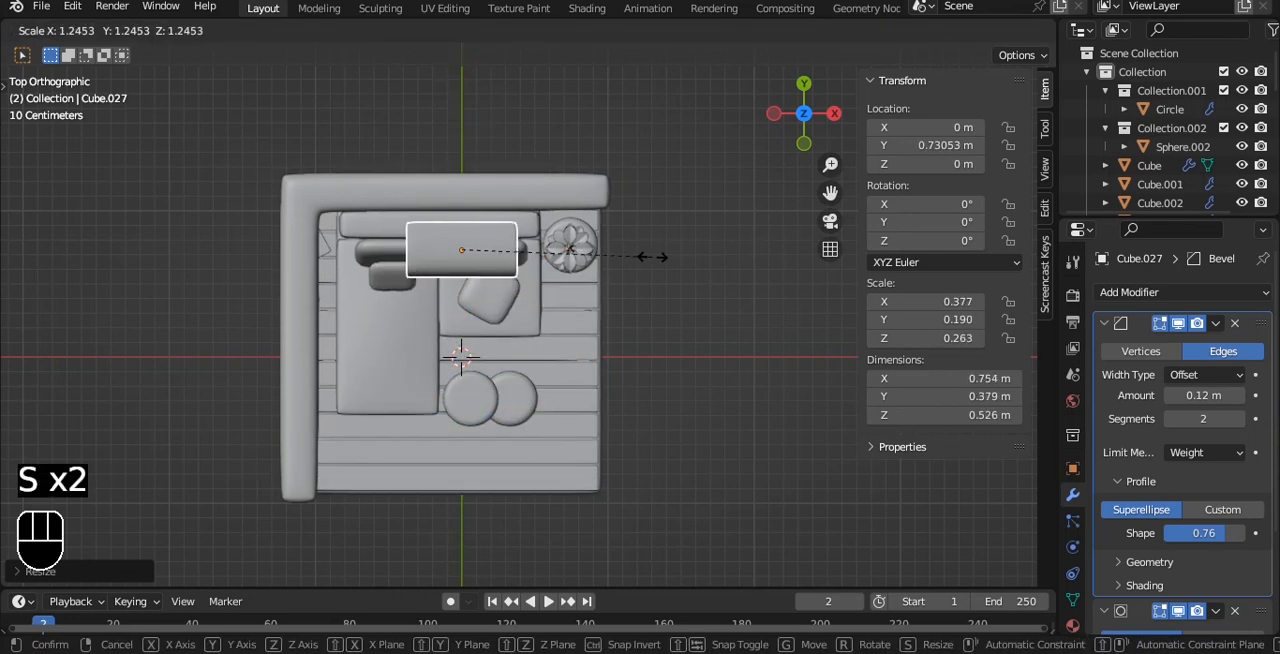
click(661, 265)
key(grave)
click(693, 238)
drag(695, 318, 725, 318)
Flatten the box to about 0.42 m high in the front view and move it to about X −0.064 m, Z 0.365 m.
key(grave)
click(591, 246)
key(s)
key(z)
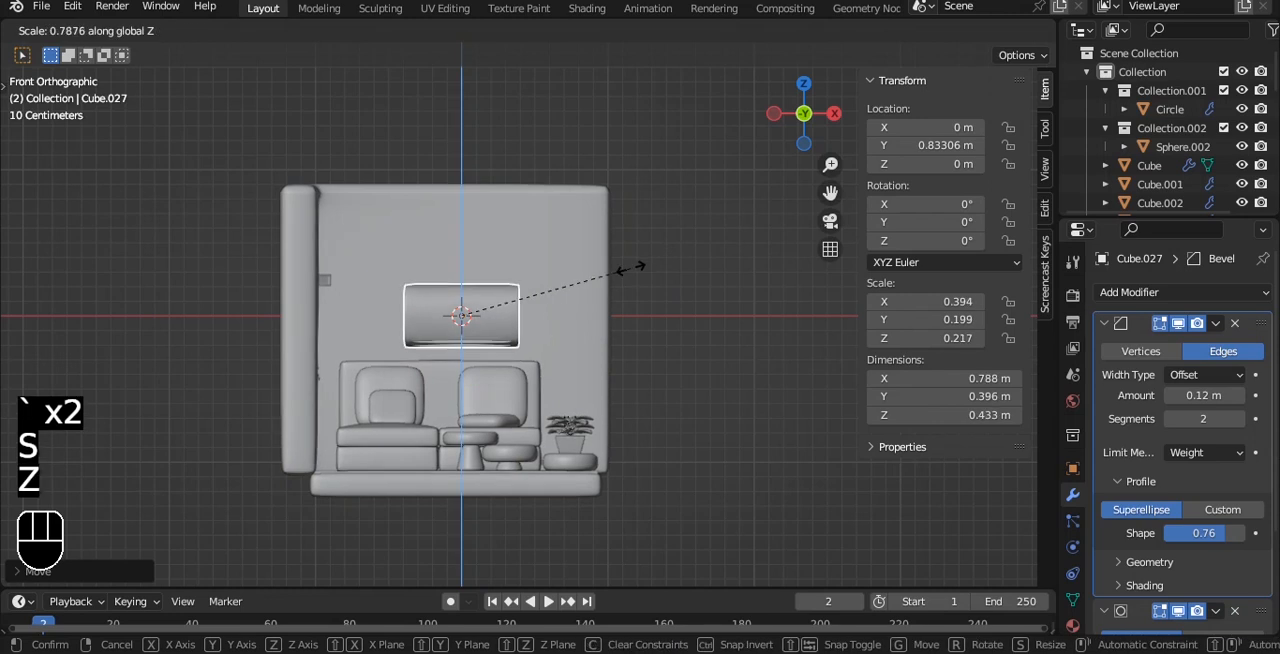
click(634, 266)
drag(466, 209, 483, 150)
key(g)
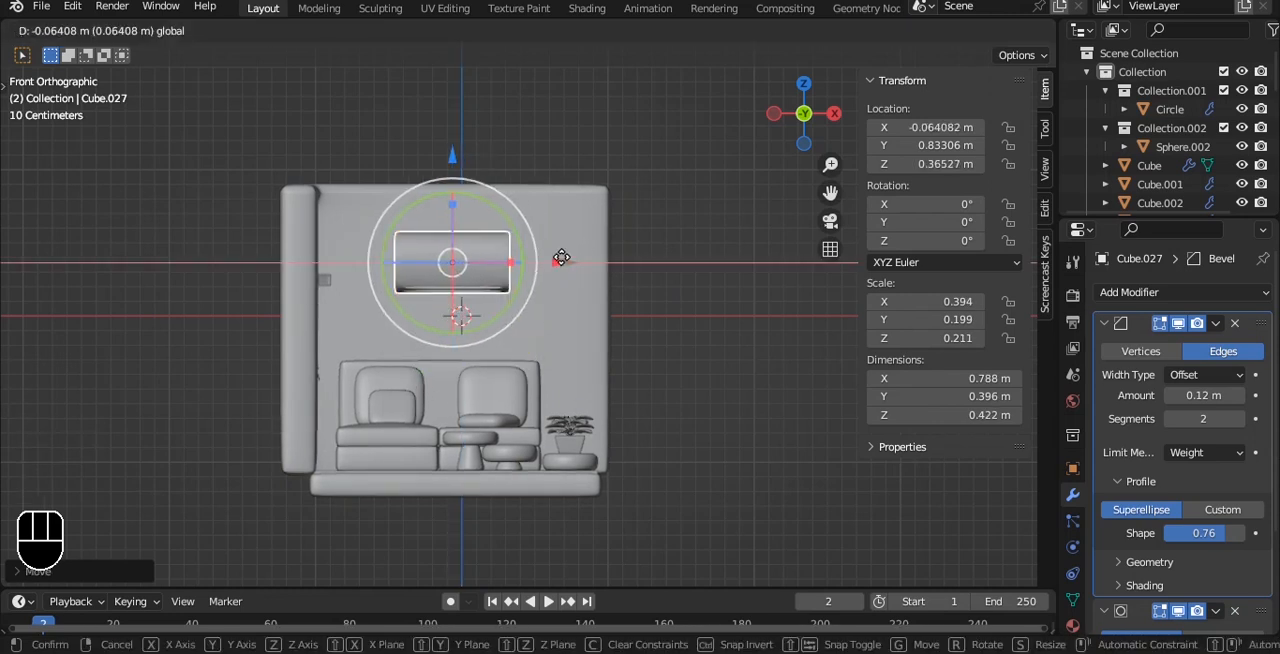
click(571, 250)
Lengthen the wall-mounted box to about 0.99 m along X and thin it to about 0.32 m along Y.
key(s)
key(s)
key(x)
click(598, 247)
middle_drag(660, 224, 536, 286)
shift+middle_drag(536, 286, 460, 324)
key(s)
key(y)
click(656, 276)
Seat the box against the back wall at about Y 0.872 m, raise it to about Z 0.470 m, and save the file.
drag(594, 297, 600, 294)
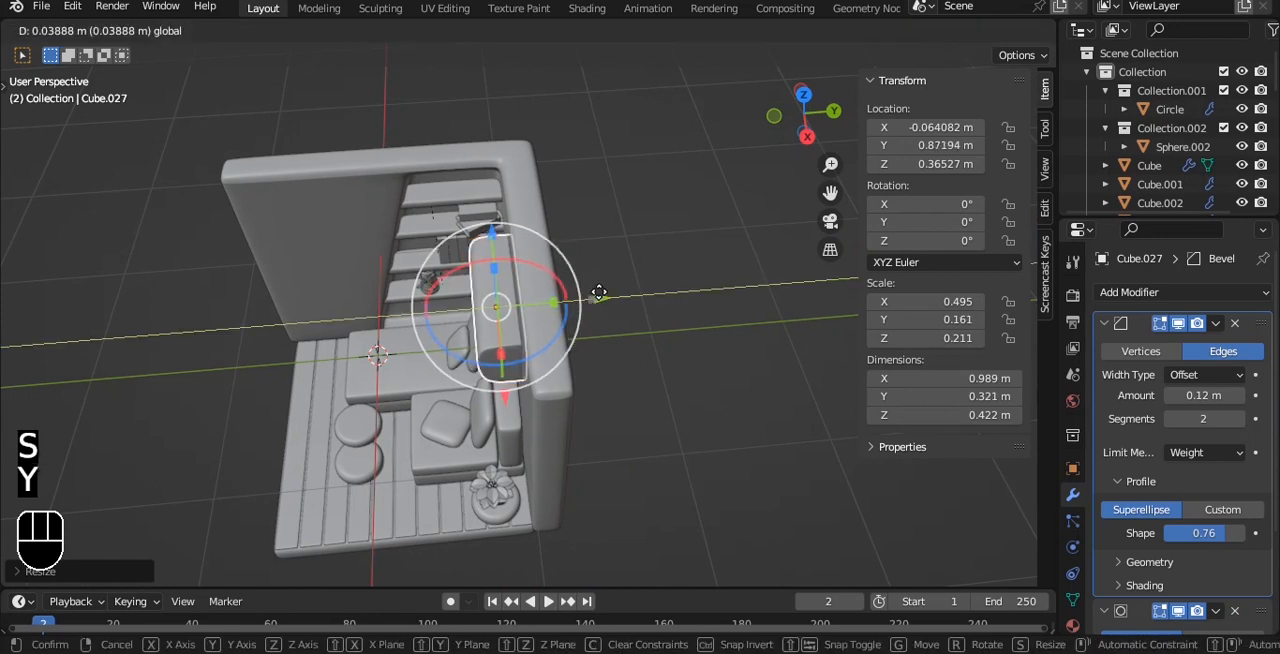
middle_drag(625, 296, 758, 240)
scroll(690, 303, up, 4)
click(530, 277)
drag(481, 208, 483, 176)
click(563, 111)
scroll(682, 280, down, 4)
alt+drag(686, 294, 655, 329)
key(ctrl+s)
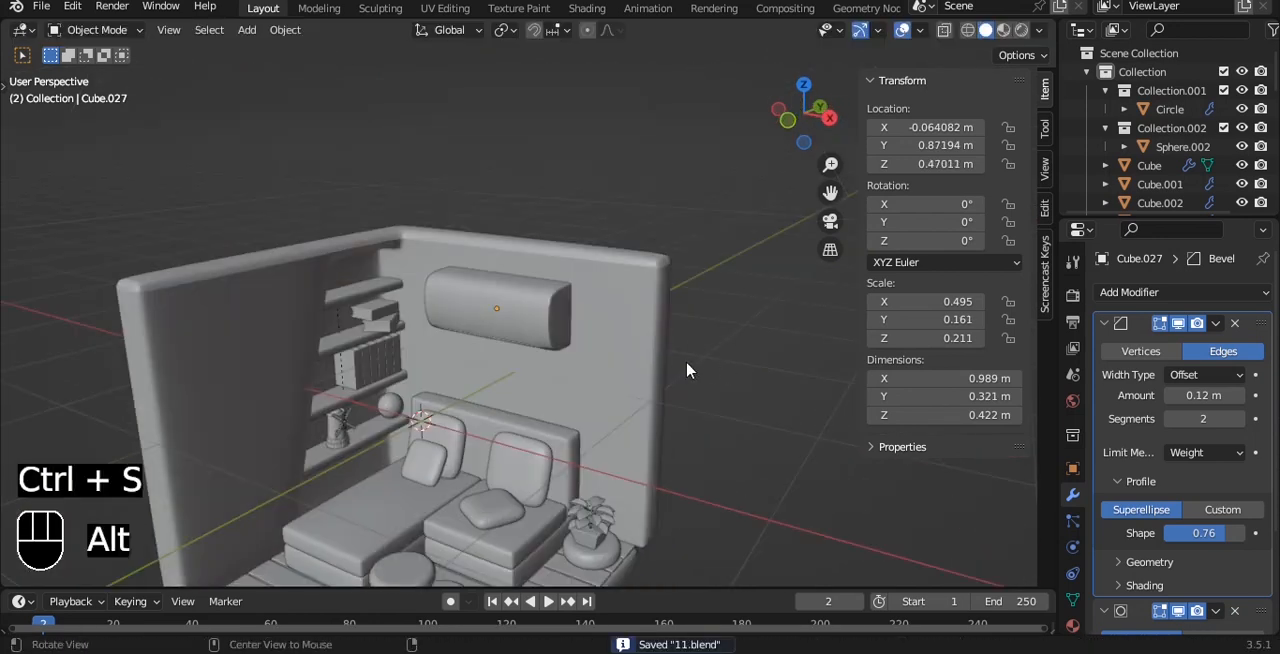
alt+drag(687, 370, 740, 277)
key(ctrl+s)
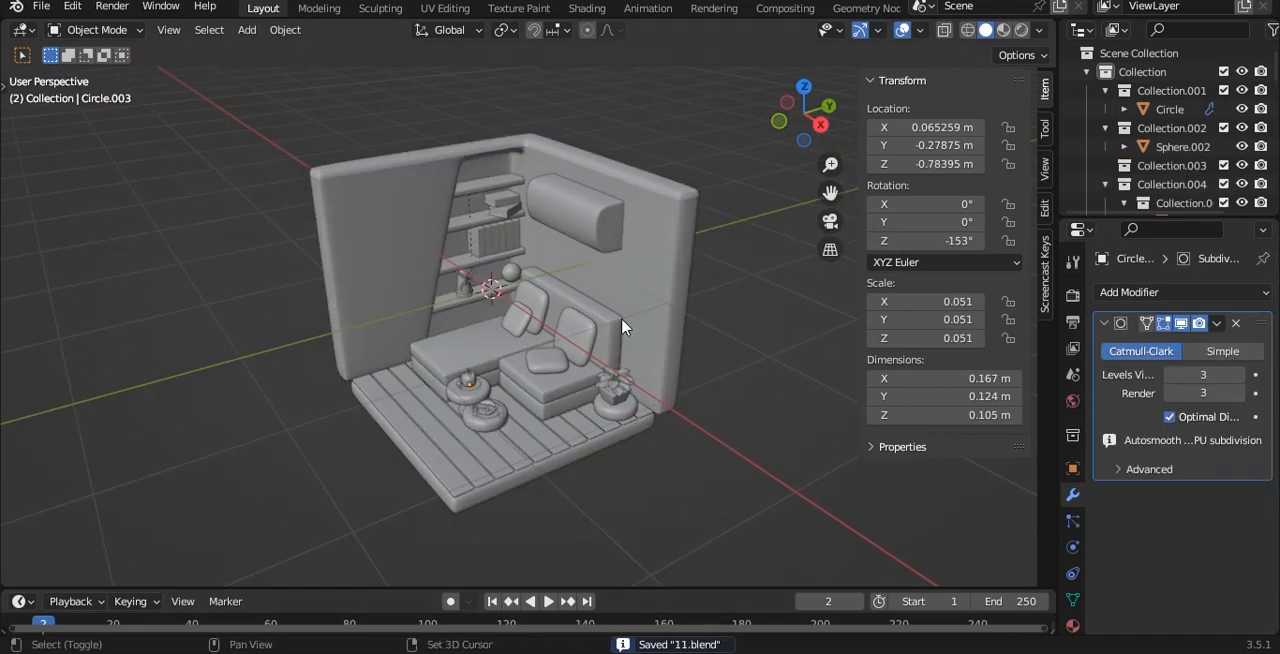
Add a cube, flatten it along X, and scale it down to a panel about 0.42 m square and 0.05 m thick.
key(shift+a)
mouse_move(600, 271)
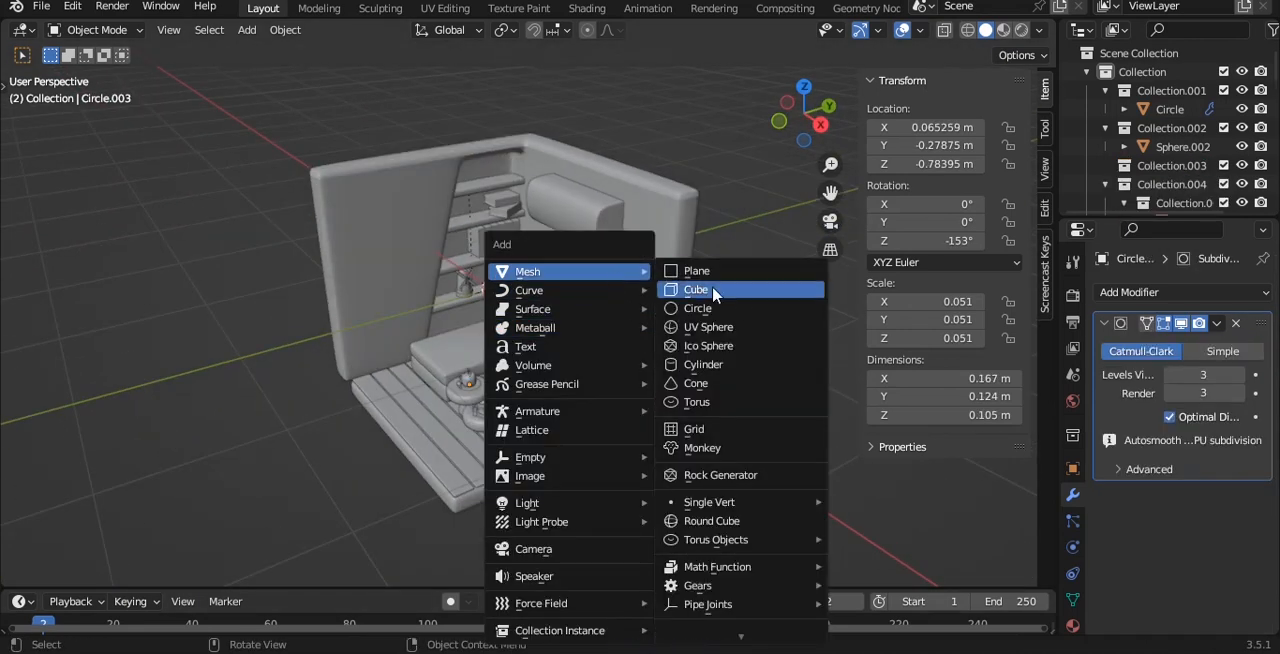
click(715, 290)
key(s)
key(x)
click(668, 277)
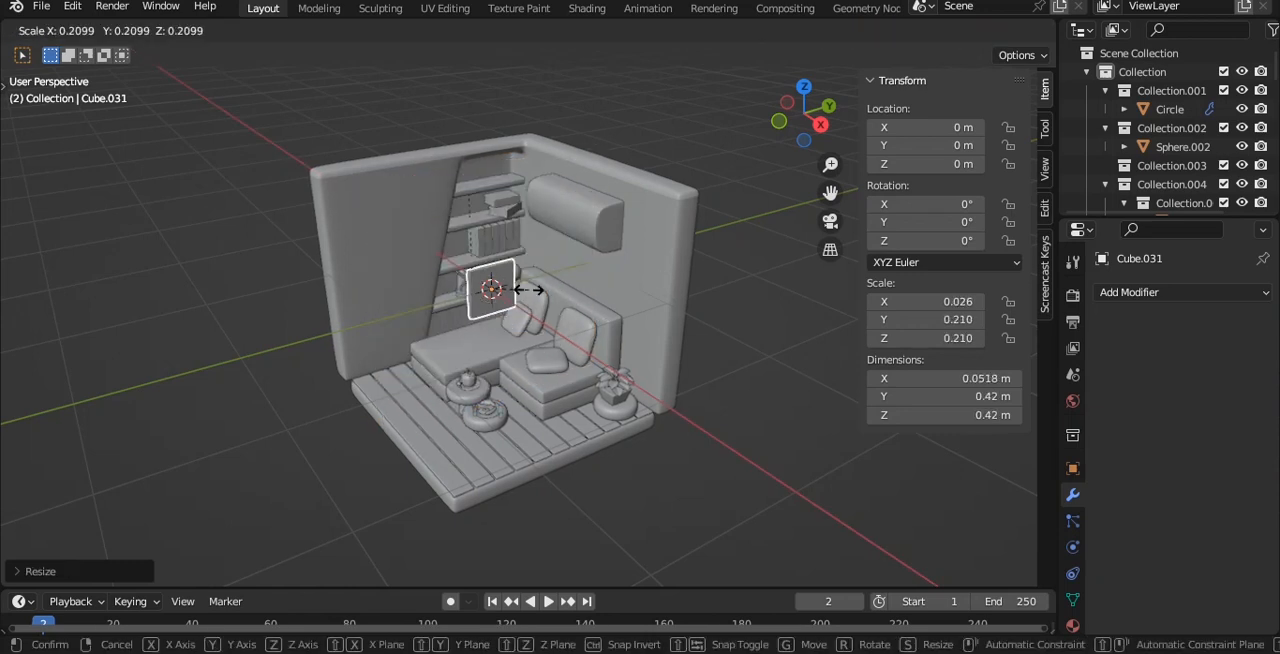
key(Return)
scroll(568, 300, up, 3)
key(KP_3)
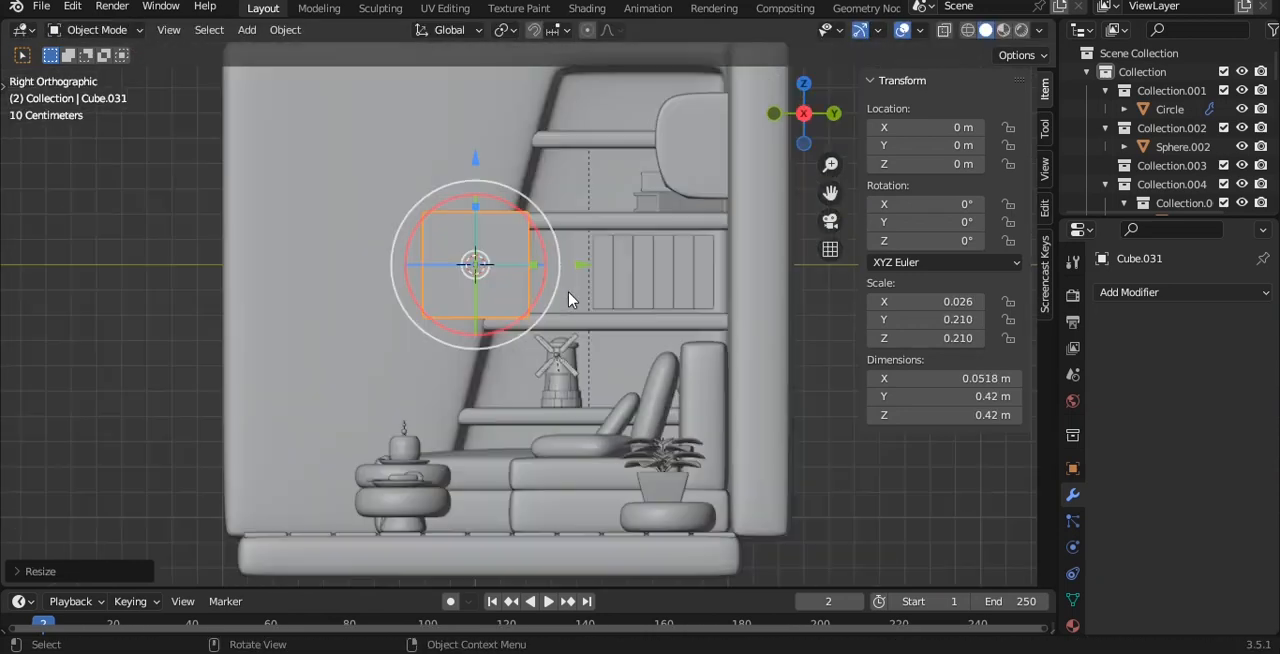
Move the panel to about Y −0.530 m, Z 0.452 m beside the shelves and enlarge it to about 0.725 m square.
key(g)
click(532, 202)
shift+middle_drag(366, 205, 463, 315)
key(s)
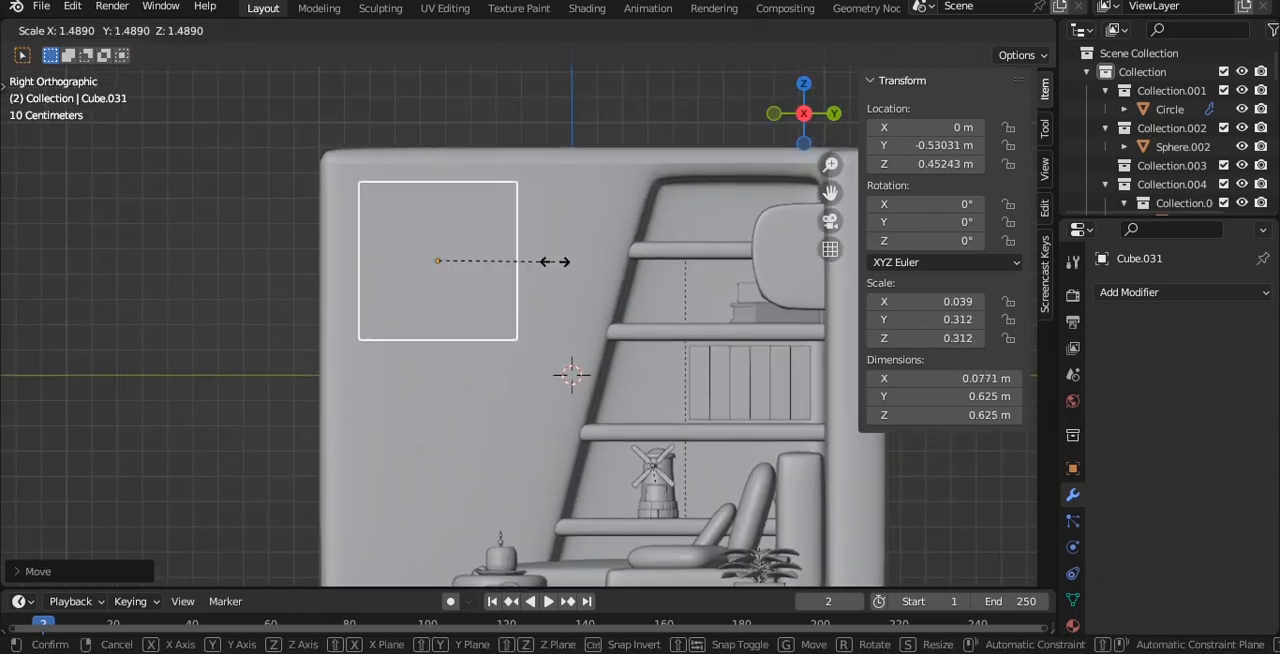
click(572, 263)
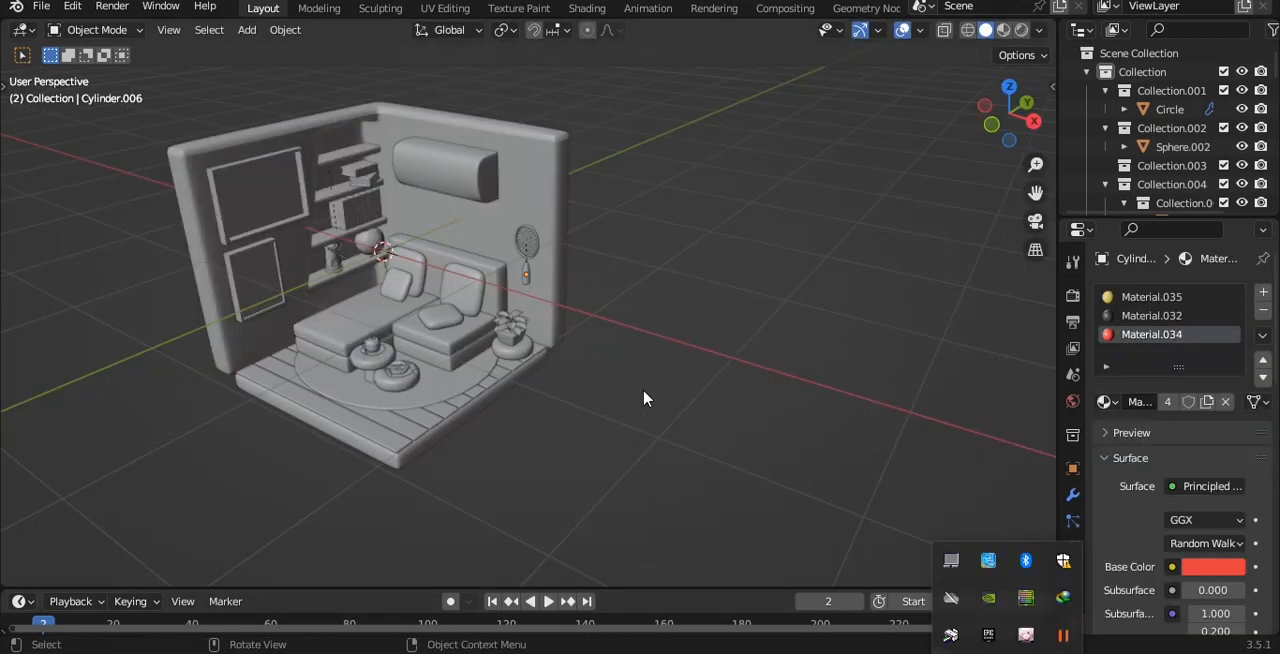
middle_drag(643, 394, 511, 231)
Add a camera, align it to the current view of the room, and set its lens type to Orthographic.
key(shift+a)
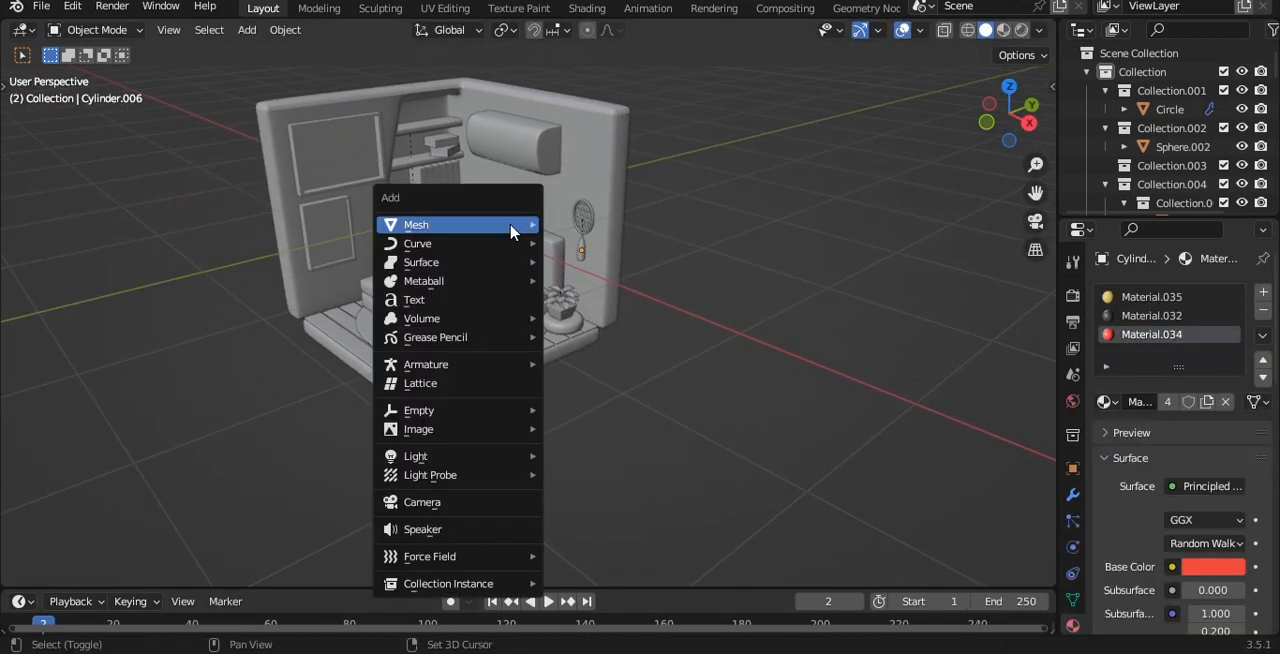
click(422, 502)
key(ctrl+alt+KP_0)
key(q)
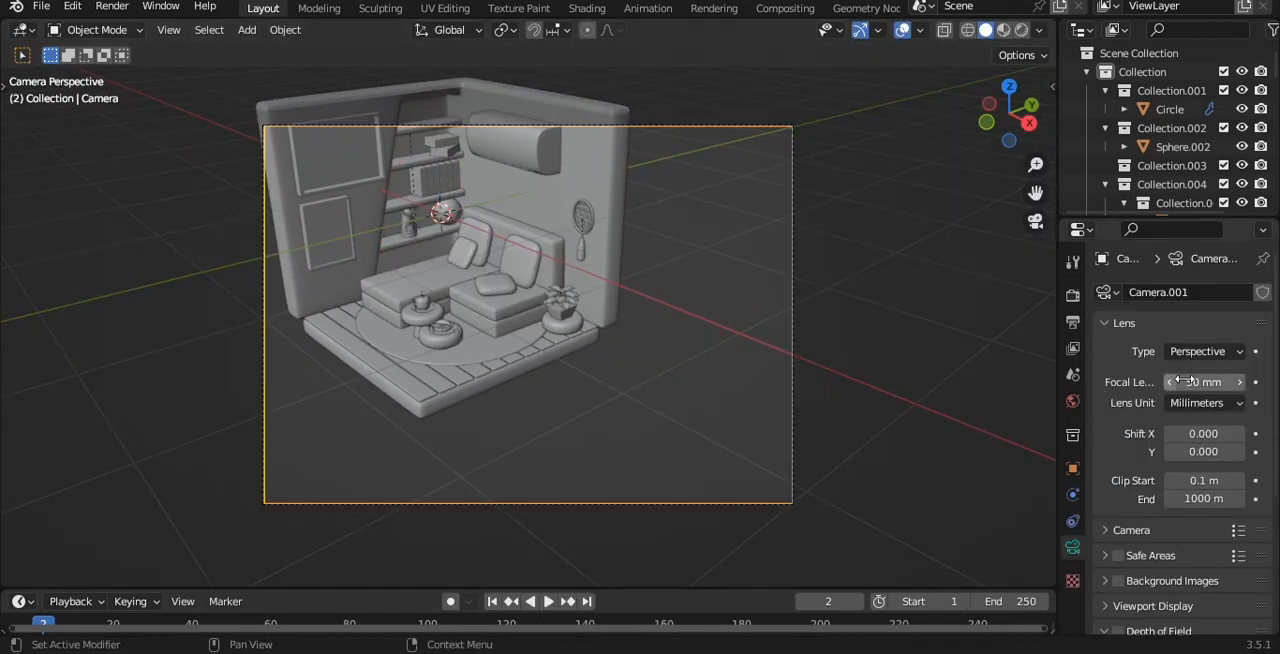
click(1205, 351)
click(1180, 391)
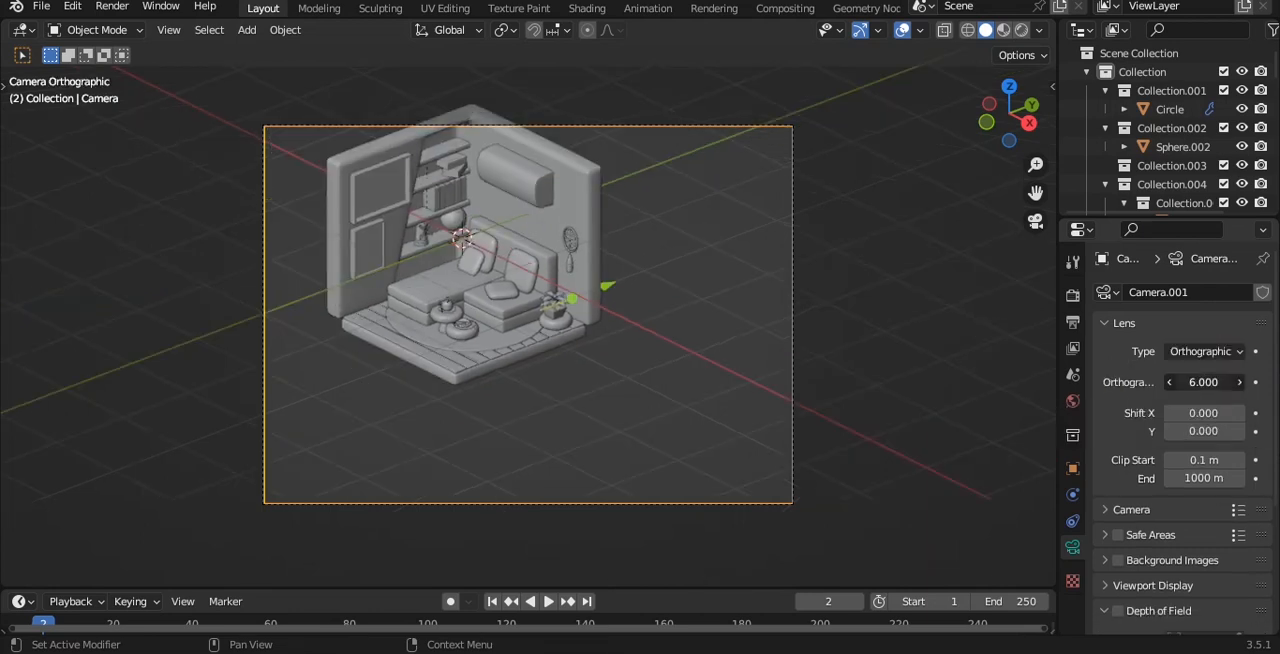
Adjust the camera framing to centre the room and set the orthographic scale to 4.700.
mouse_move(688, 240)
shift+middle_down()
mouse_move(713, 270)
mouse_move(661, 228)
mouse_move(703, 257)
mouse_move(711, 243)
shift+middle_up()
key(q)
click(661, 228)
key(q)
click(649, 209)
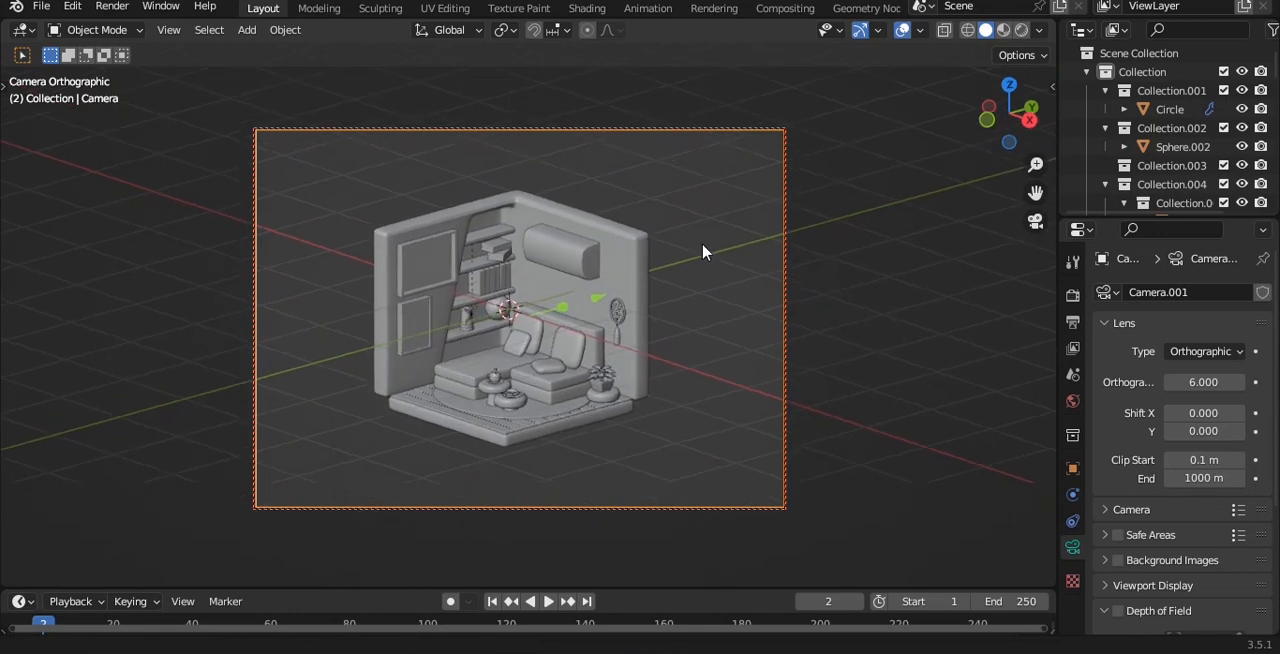
middle_drag(711, 243, 736, 233)
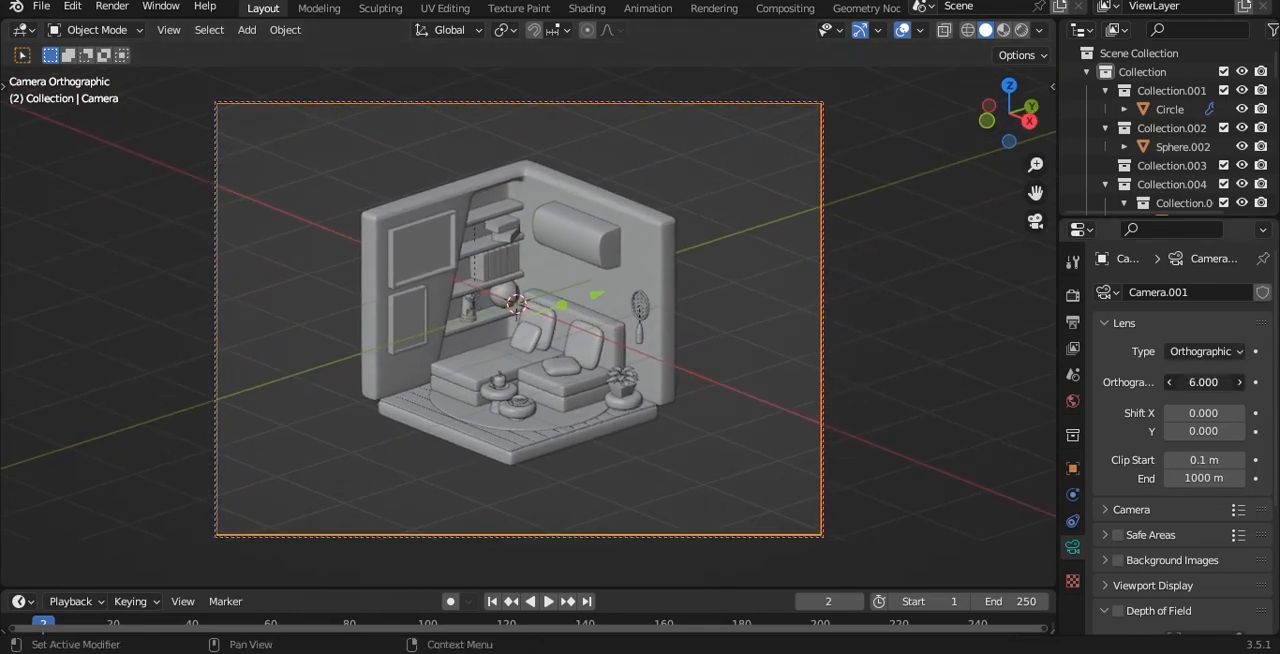
drag(1204, 382, 1156, 382)
mouse_move(633, 213)
middle_down()
mouse_move(632, 226)
mouse_move(627, 216)
middle_up()
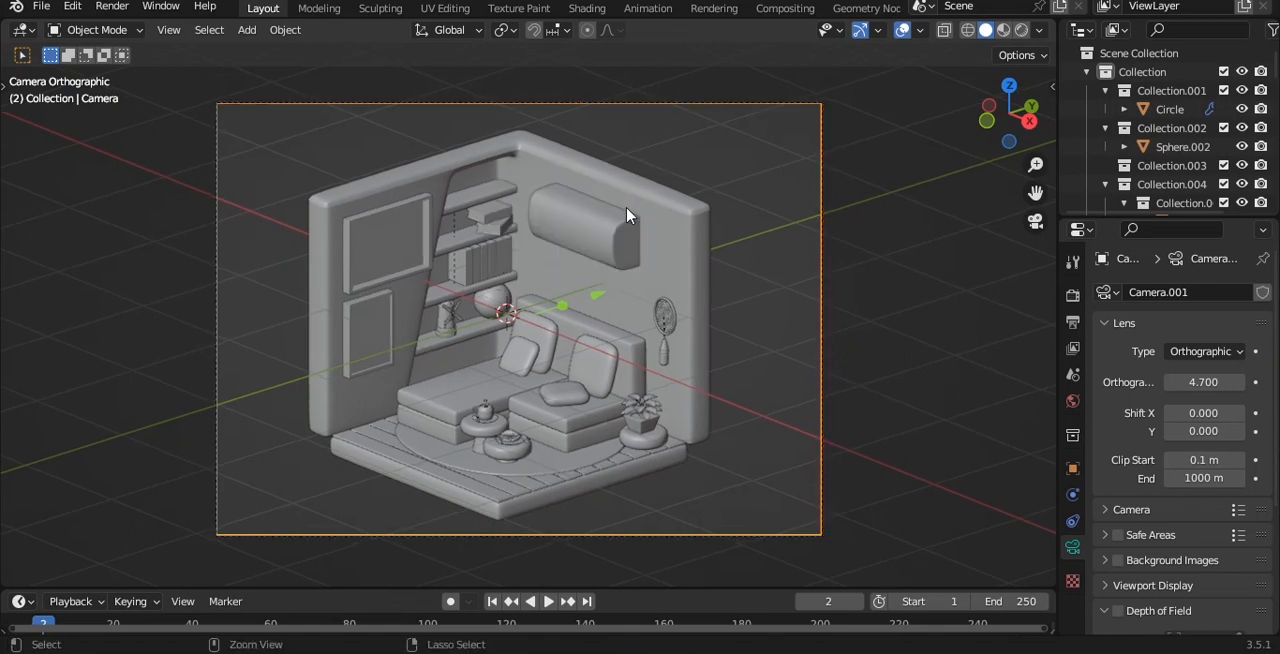
Split the 3D viewport, show a rendered camera view with a render region beside the solid-shaded one, and save the file.
click(1021, 29)
mouse_move(1052, 21)
mouse_down()
mouse_move(660, 100)
mouse_move(333, 118)
mouse_up()
key(ctrl+b)
mouse_move(23, 197)
mouse_down()
mouse_move(236, 375)
mouse_move(326, 476)
mouse_up()
scroll(197, 304, up, 1)
key(ctrl+s)
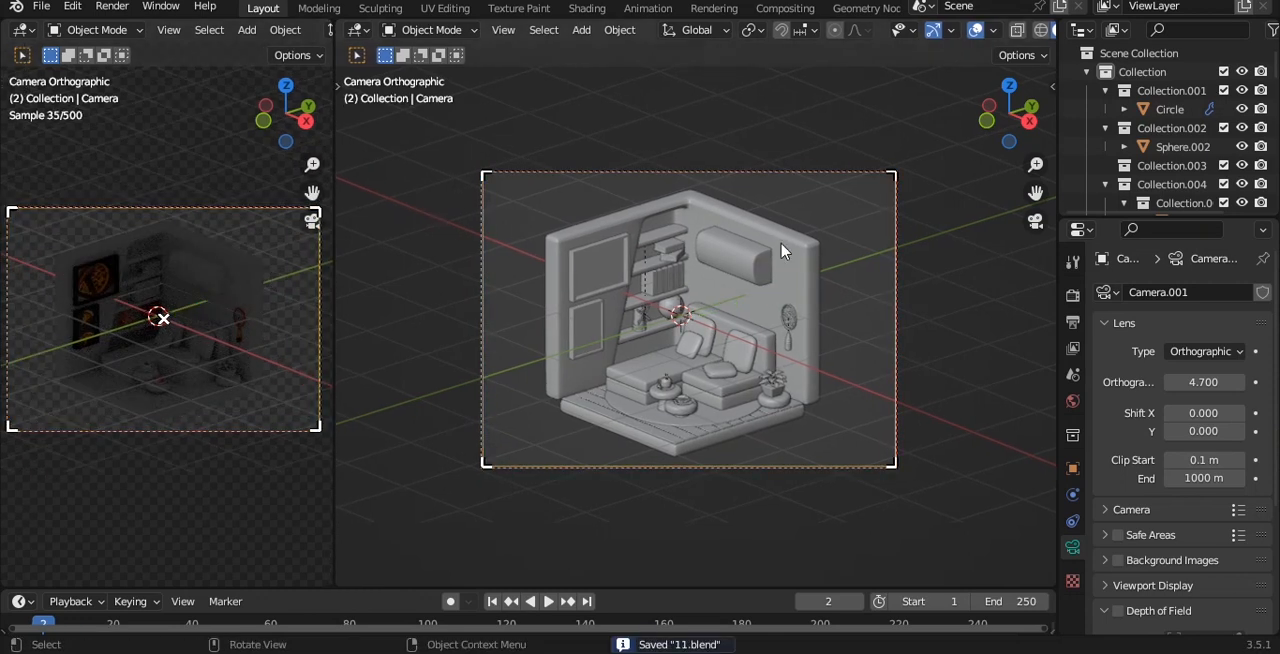
Select the room's wall object and assign a new Principled material with a near-white base colour.
key(q)
mouse_move(936, 284)
middle_down()
mouse_move(720, 194)
mouse_move(719, 175)
middle_up()
key(shift+a)
mouse_move(719, 175)
scroll(641, 190, up, 2)
click(752, 201)
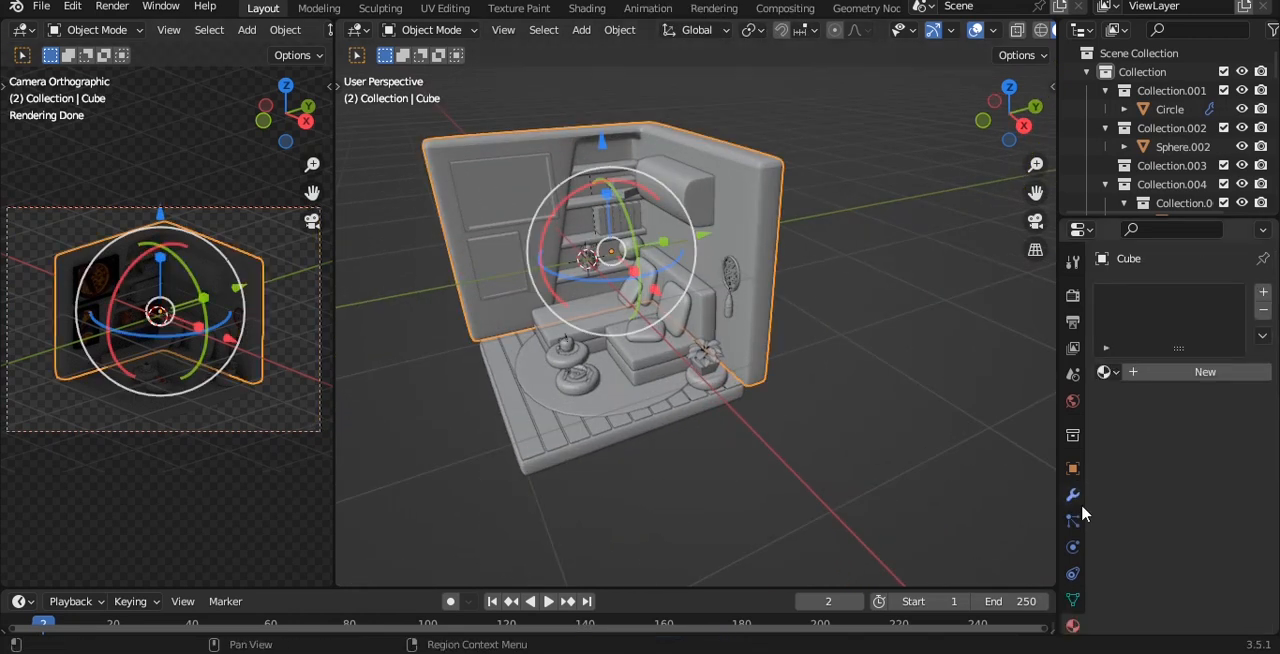
click(1180, 372)
click(1212, 537)
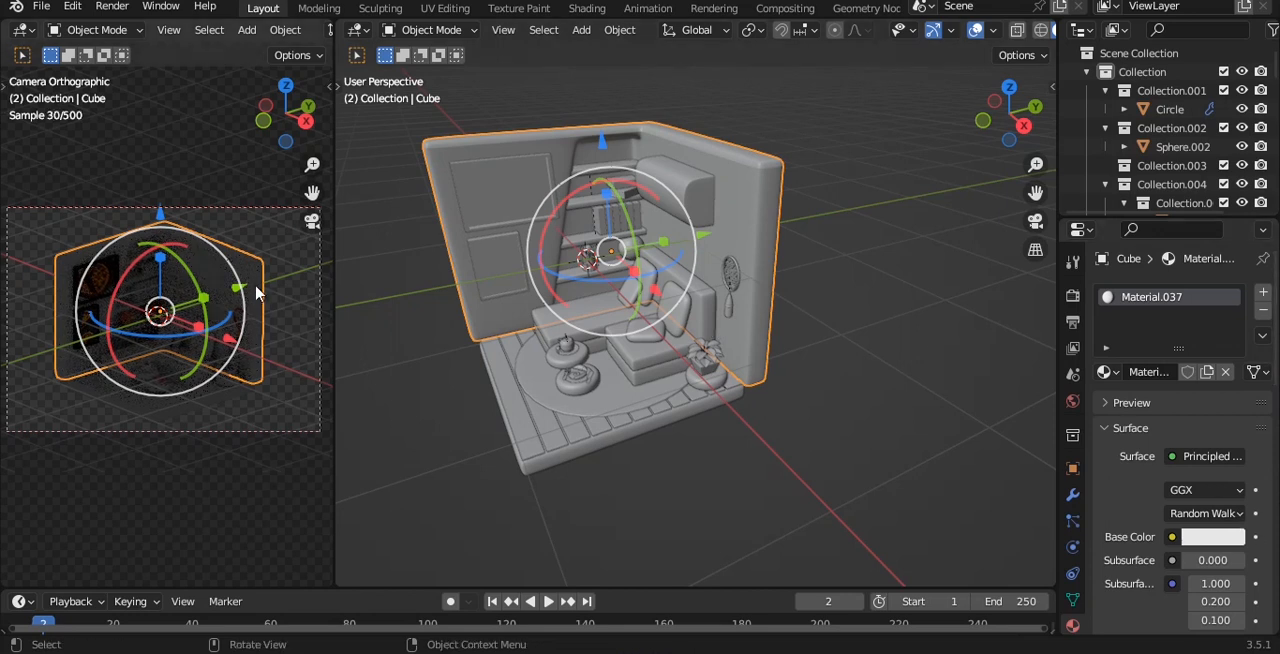
key(shift+a)
mouse_move(760, 275)
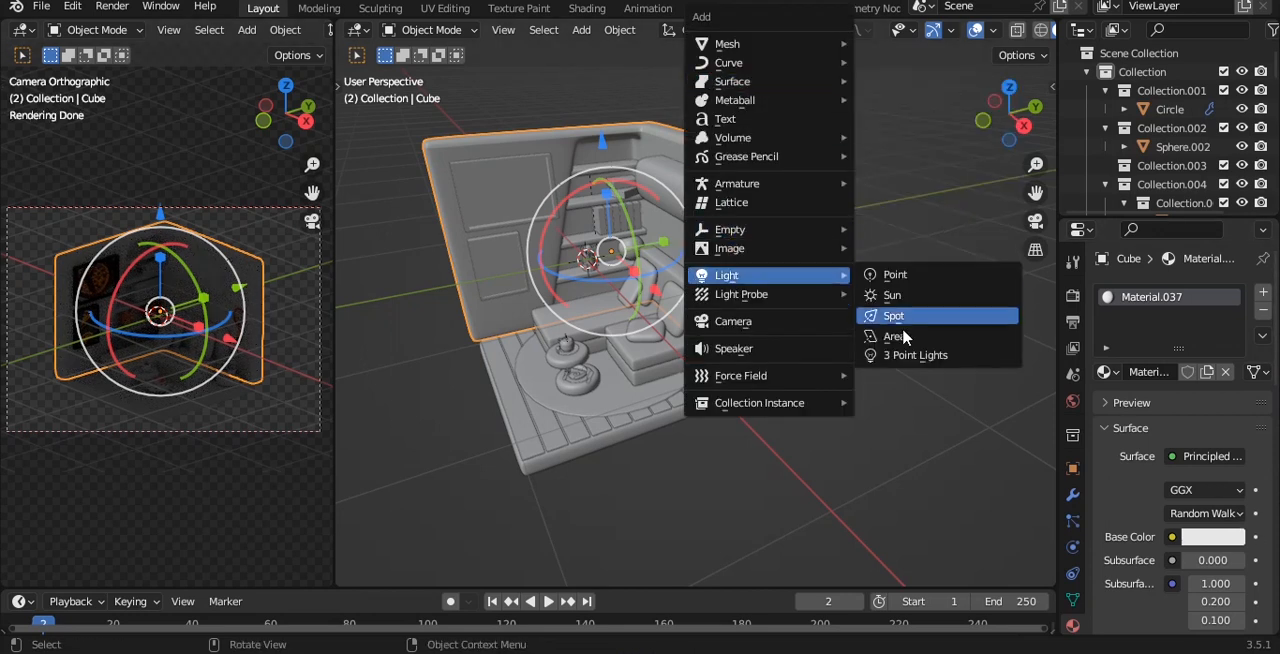
alt+drag(651, 232, 748, 232)
key(alt+a)
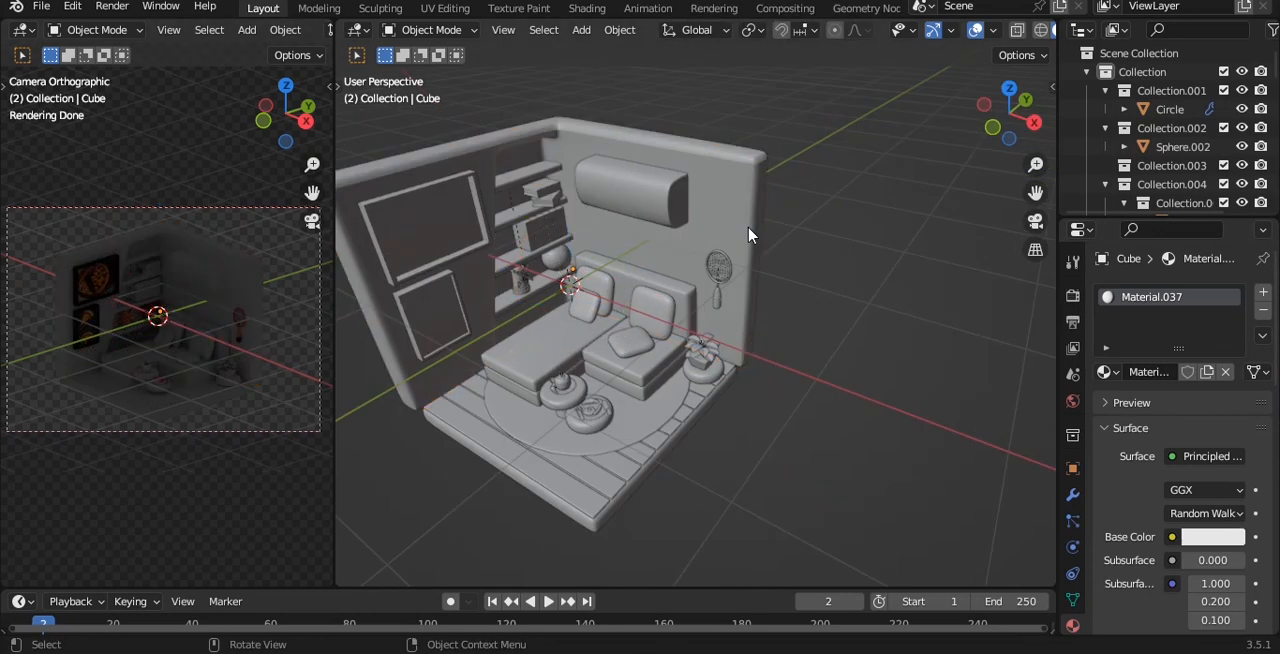
Add an empty at the centre of the room and snap the 3D cursor to it.
key(shift+a)
mouse_move(757, 236)
click(838, 229)
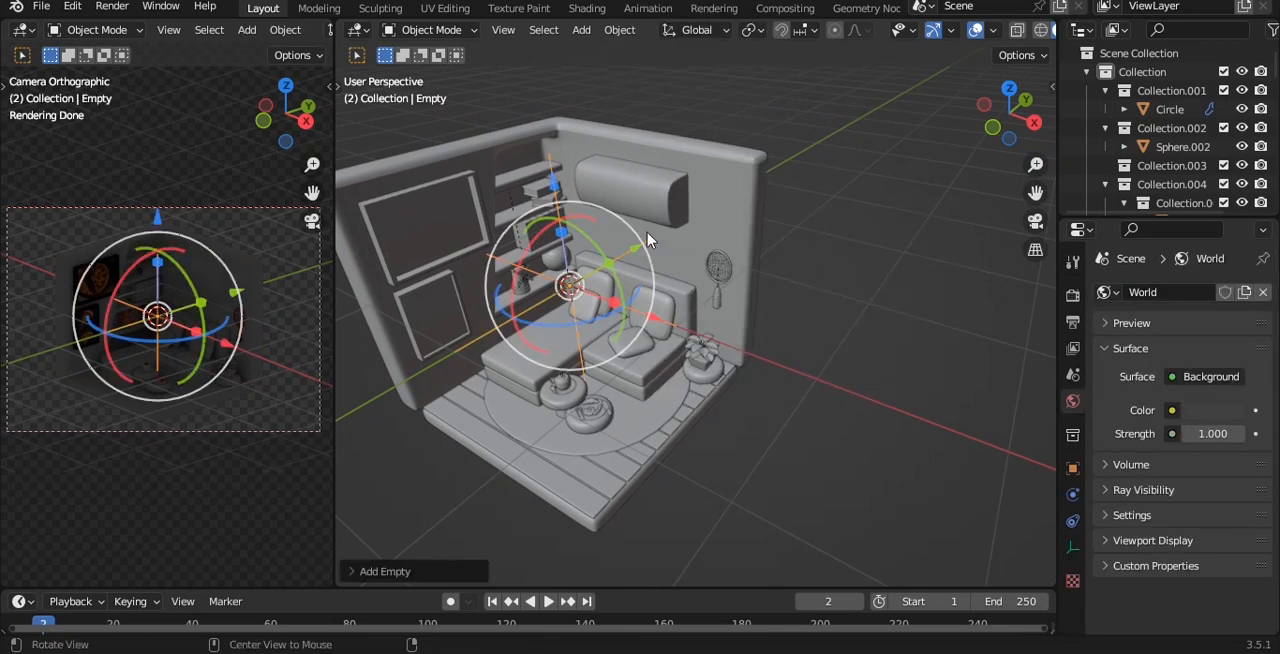
middle_drag(663, 214, 806, 206)
key(shift+s)
click(808, 300)
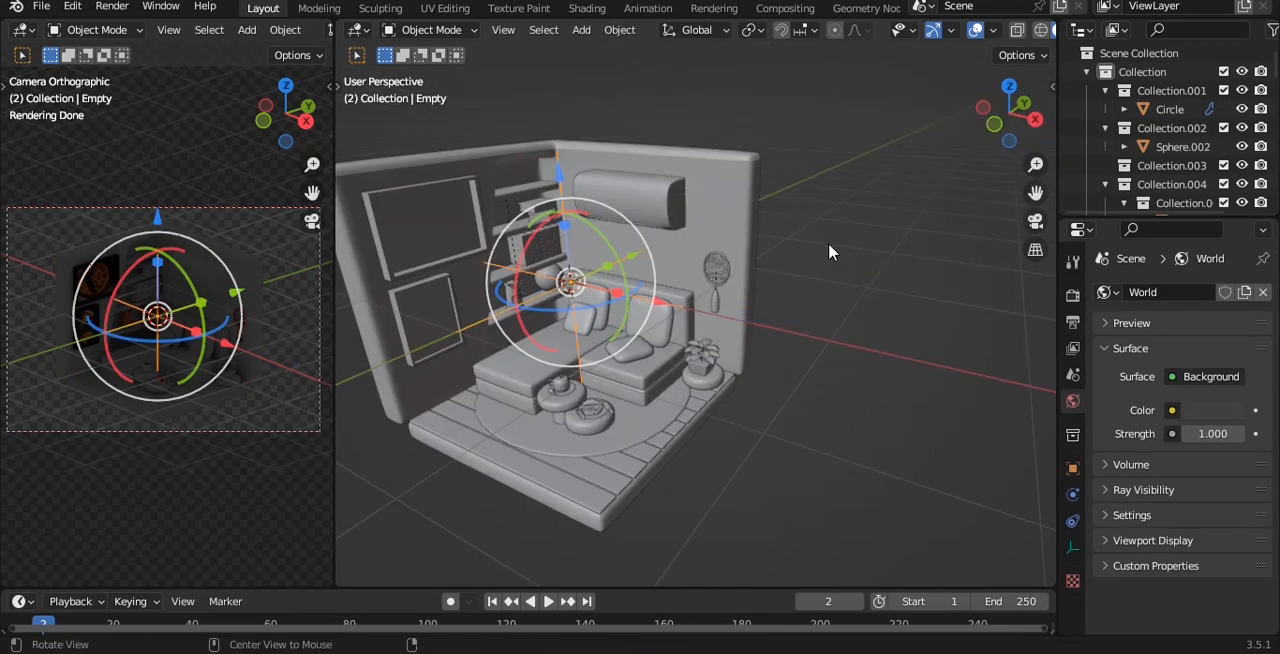
Add a Sun light at the 3D cursor and raise it along Z above the room.
alt+drag(828, 244, 826, 172)
key(shift+a)
mouse_move(800, 274)
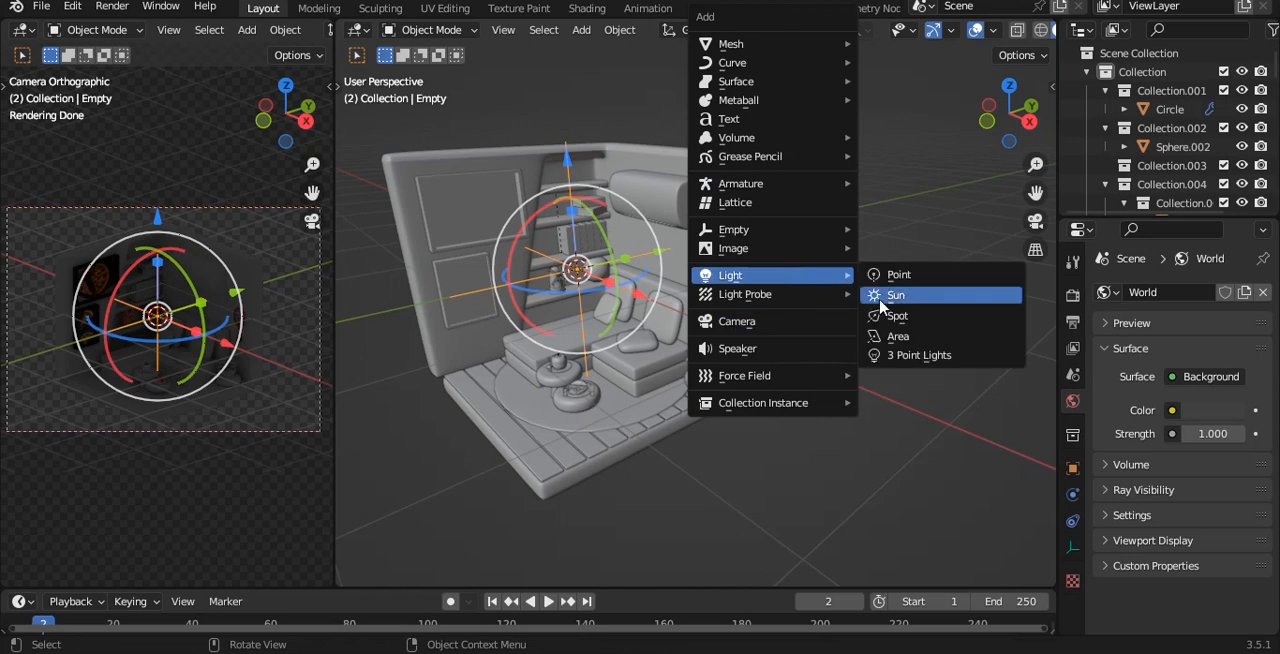
click(900, 296)
scroll(651, 200, down, 3)
key(g)
key(z)
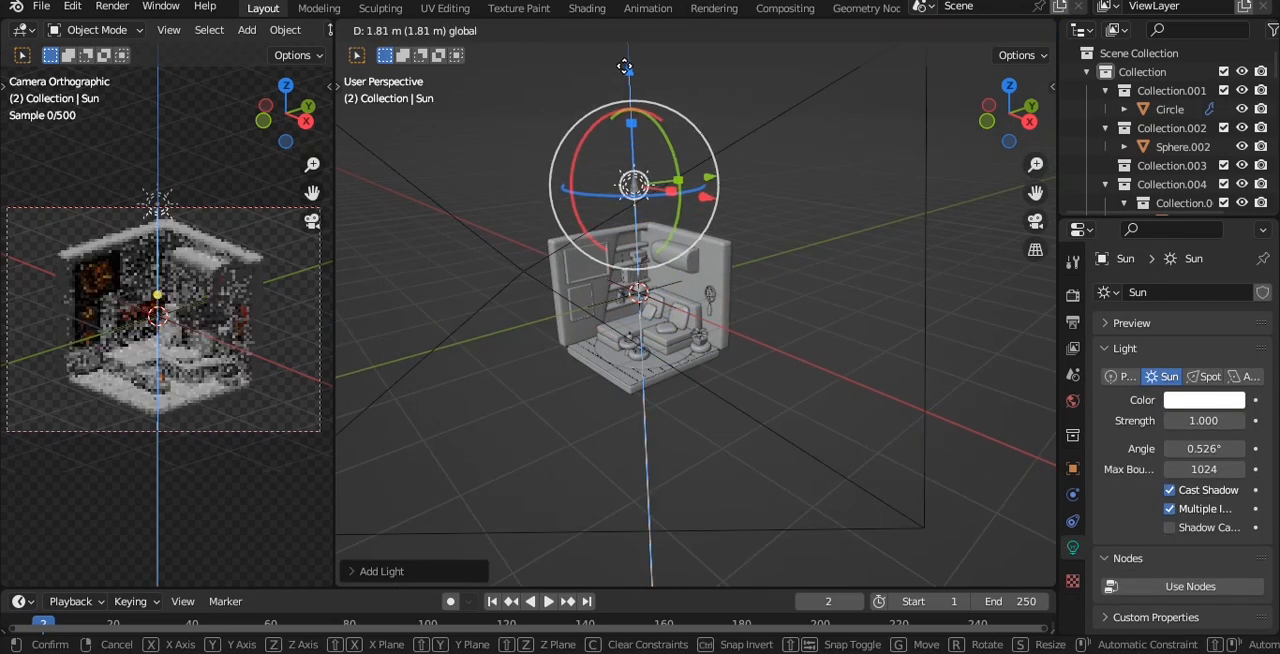
click(624, 500)
Move the Sun light outside the room along X and aim its beam at the interior.
middle_drag(624, 500, 660, 242)
key(g)
key(x)
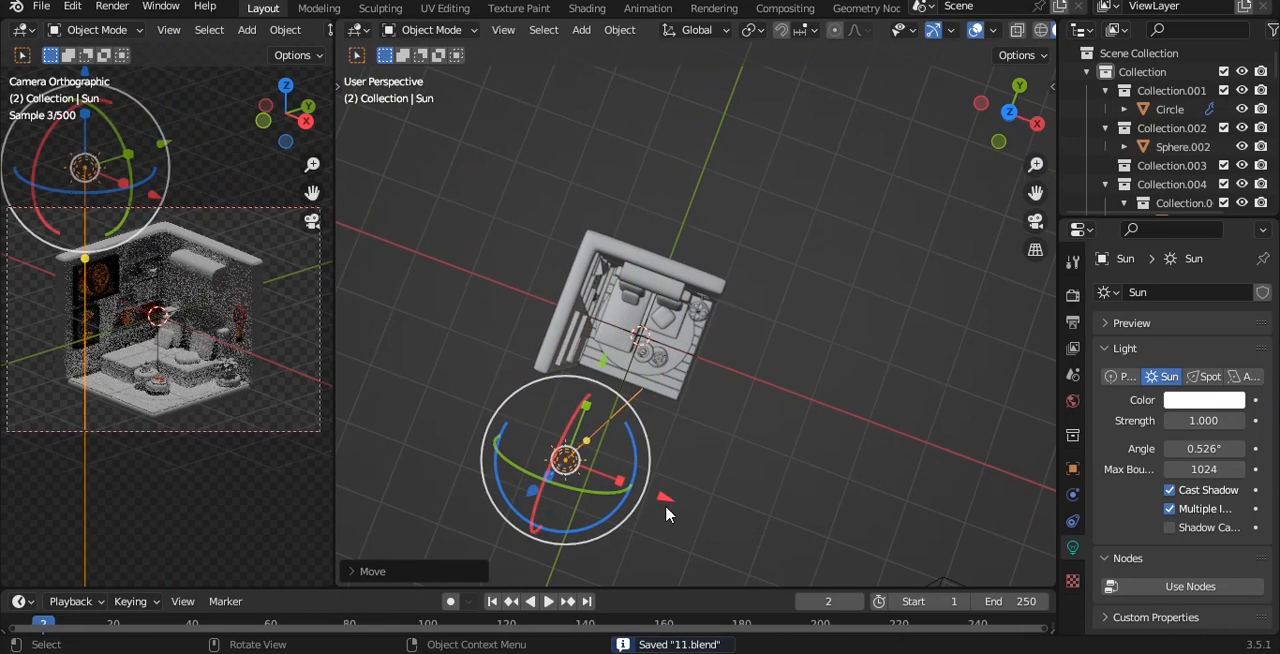
click(521, 452)
drag(592, 387, 703, 353)
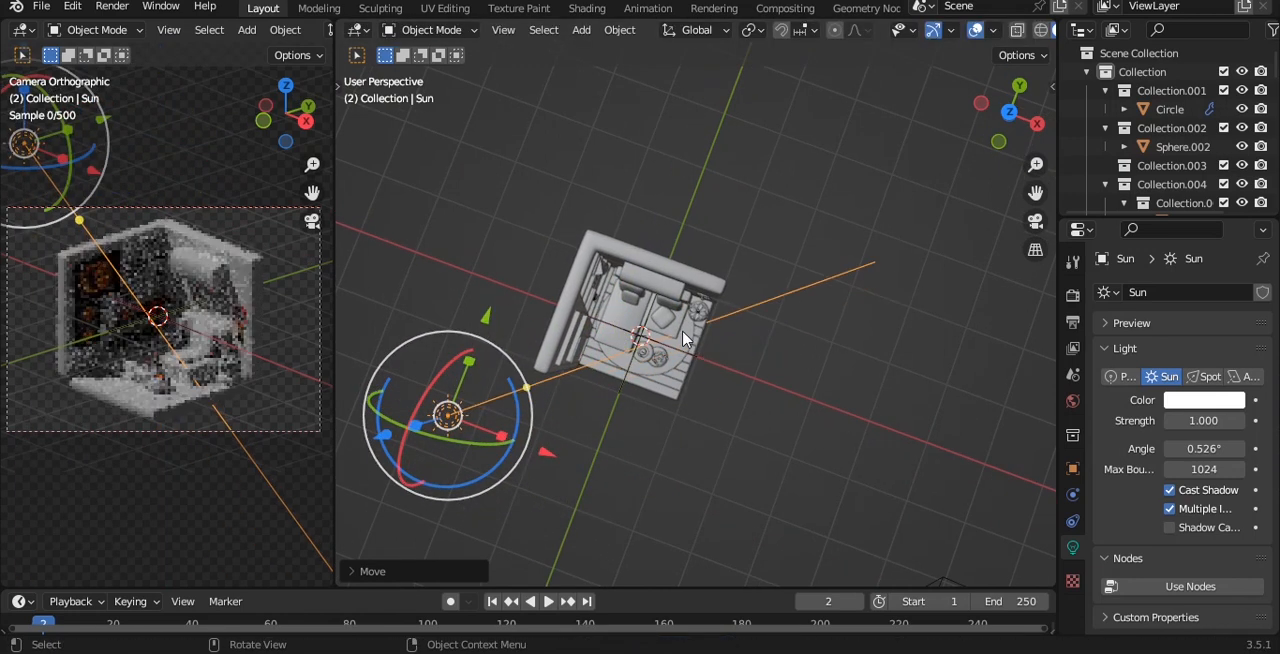
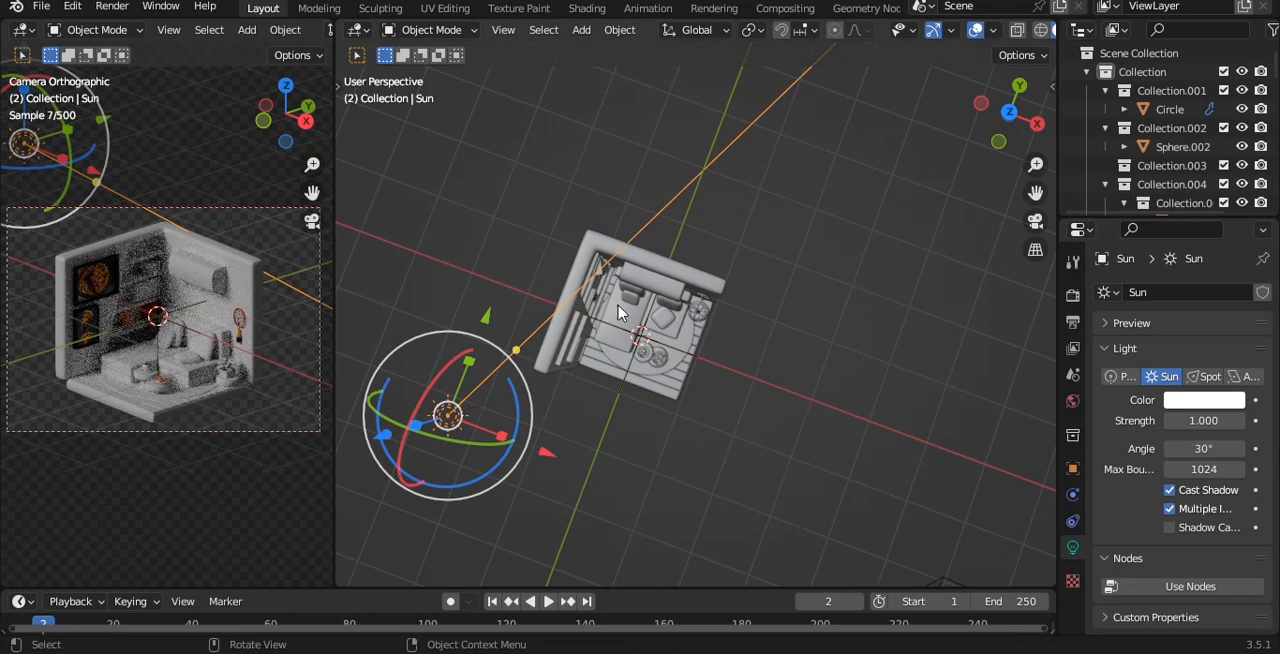
Save the file with the Sun light in place beside the room.
scroll(618, 313, up, 5)
key(ctrl+s)
middle_drag(618, 313, 646, 203)
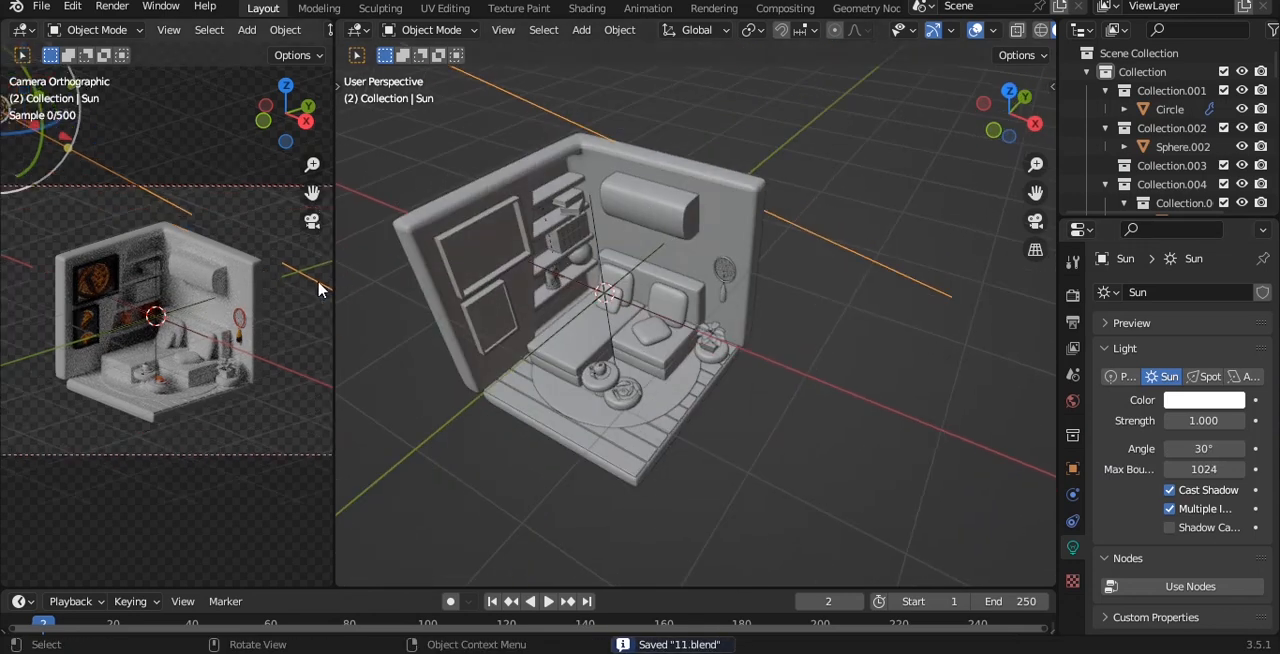
Assign a new Principled material with a near-white base colour to the wall-mounted air conditioner.
scroll(281, 313, up, 2)
click(750, 215)
middle_drag(744, 290, 747, 248)
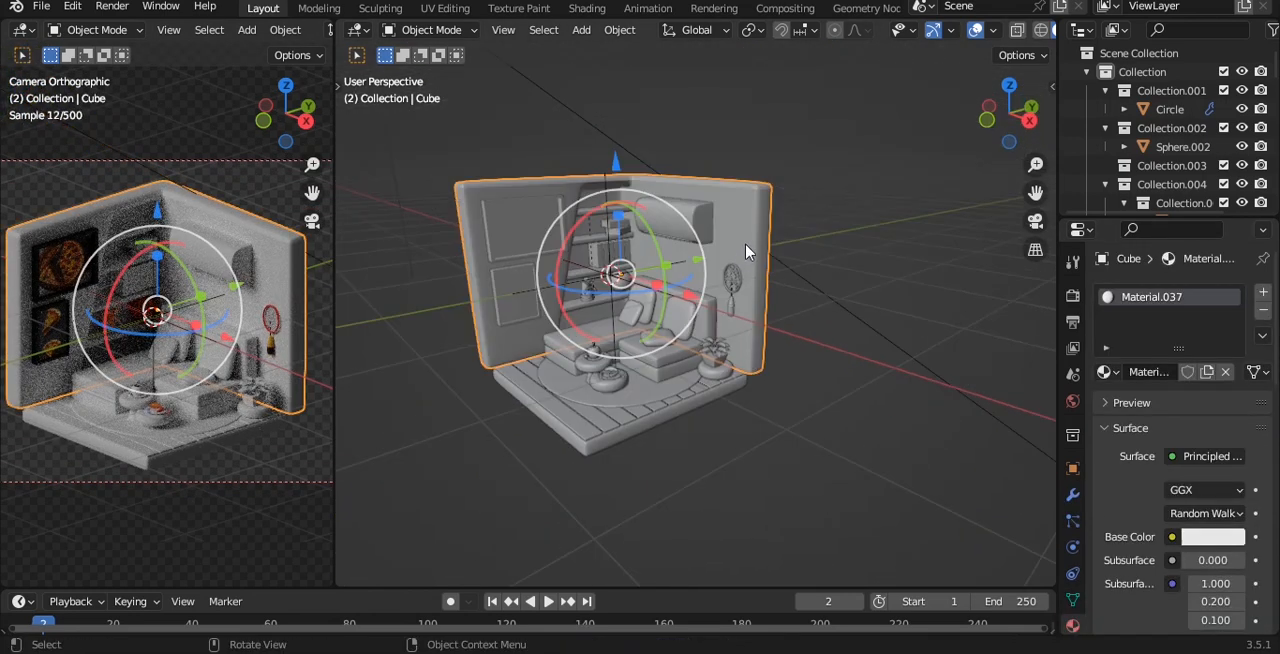
scroll(747, 247, up, 2)
click(654, 187)
click(1177, 373)
click(1213, 536)
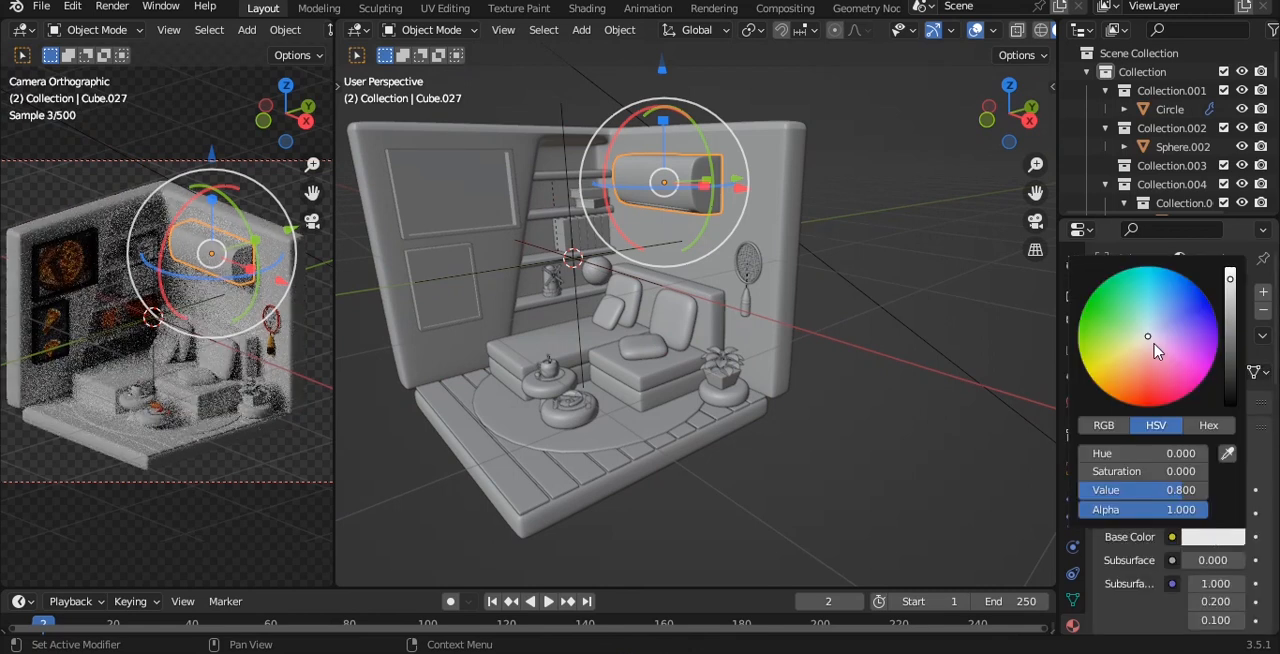
scroll(600, 300, up, 1)
middle_drag(600, 300, 640, 210)
key(alt+a)
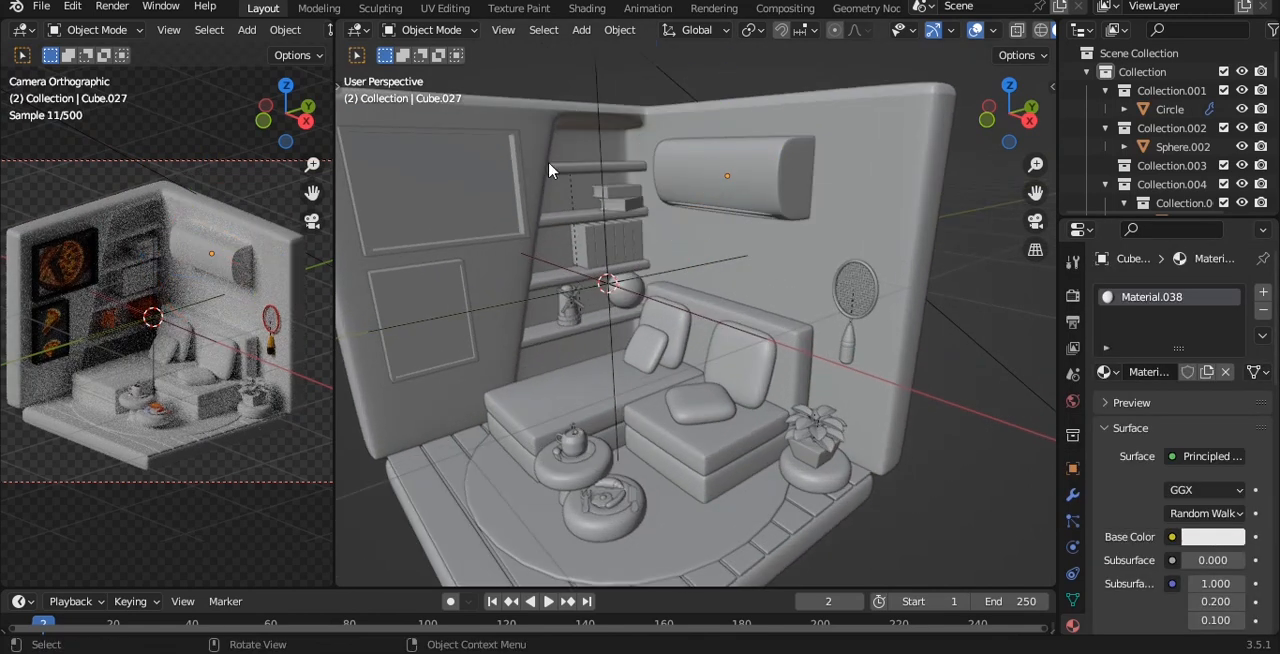
Assign a new Principled material with a saturated orange base colour to the topmost wall shelf.
click(594, 170)
click(1172, 372)
click(1213, 536)
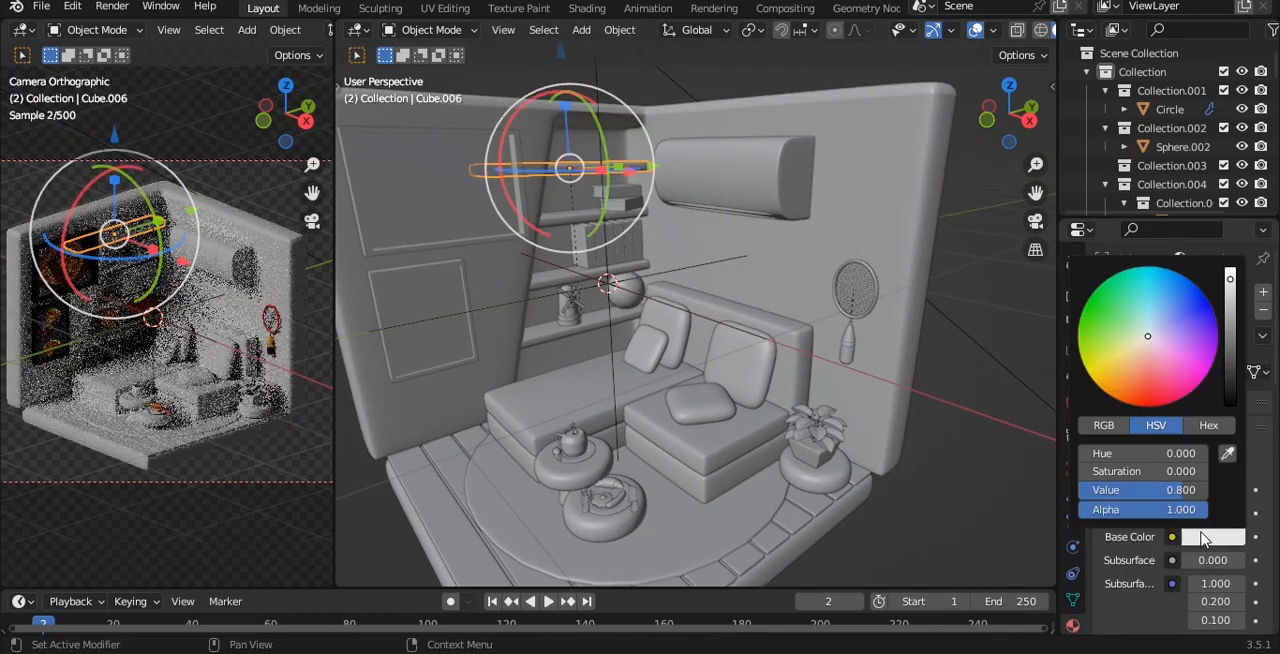
mouse_move(1155, 352)
mouse_down()
mouse_move(1166, 340)
mouse_move(1132, 366)
mouse_up()
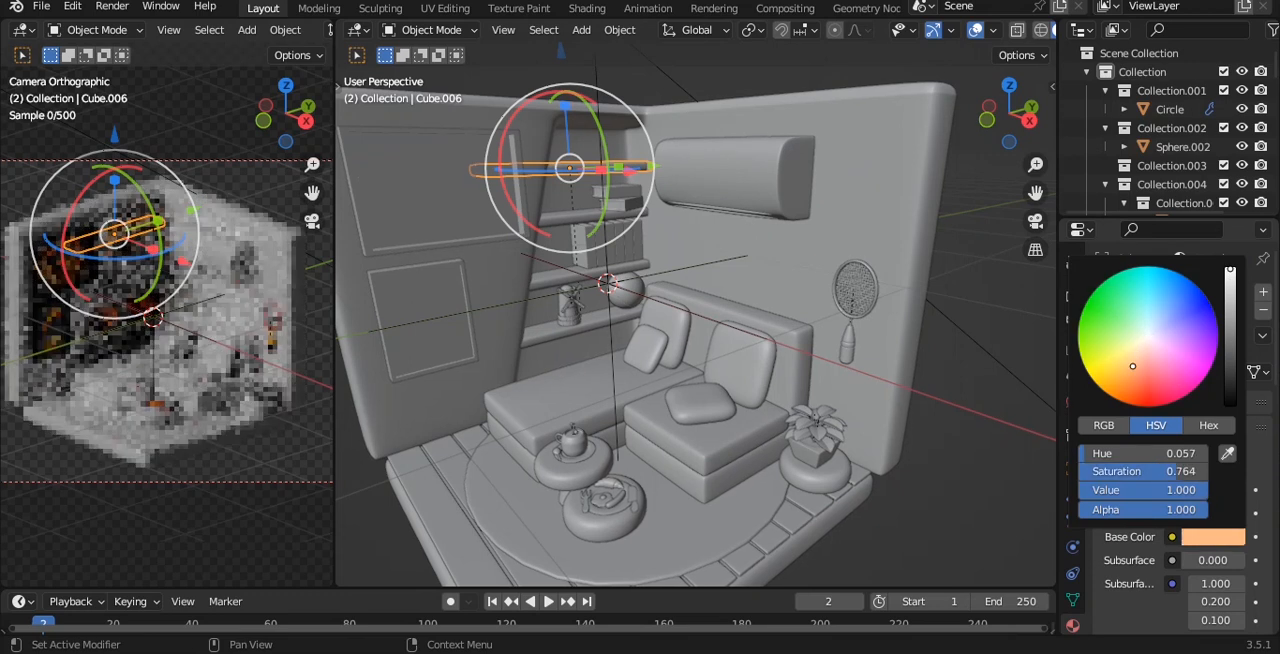
key(alt+a)
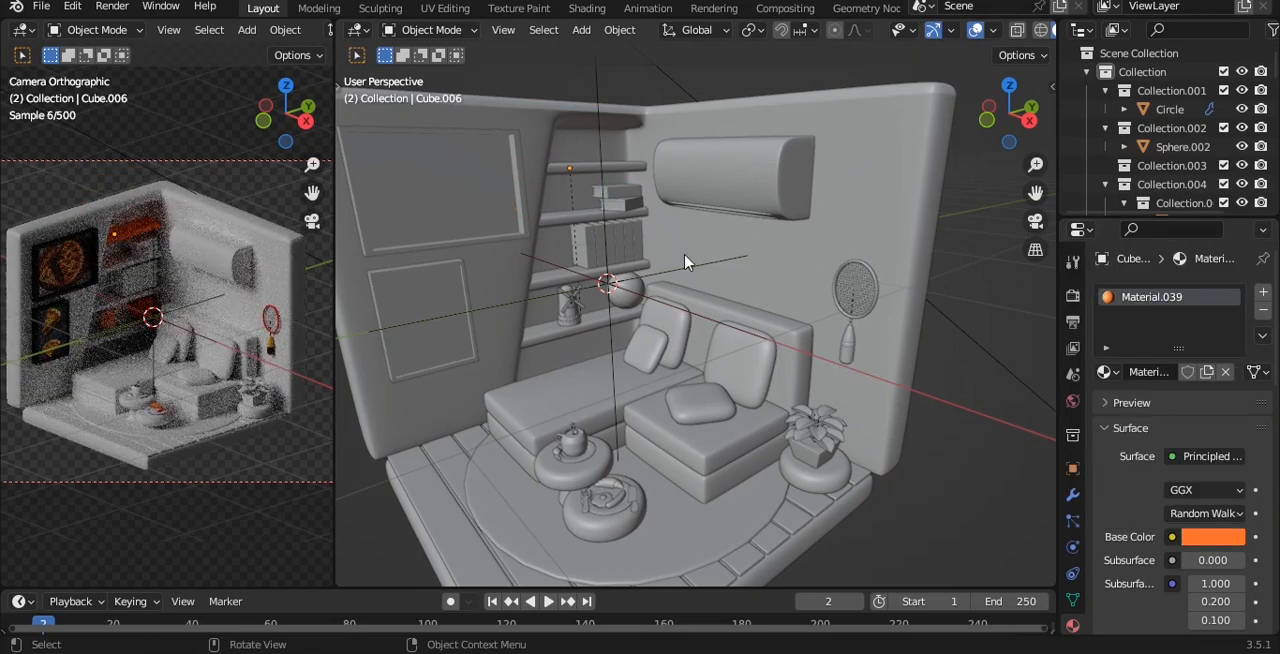
Link the top shelf's orange material to the three lower wall shelves and save the file.
click(560, 223)
shift+click(553, 281)
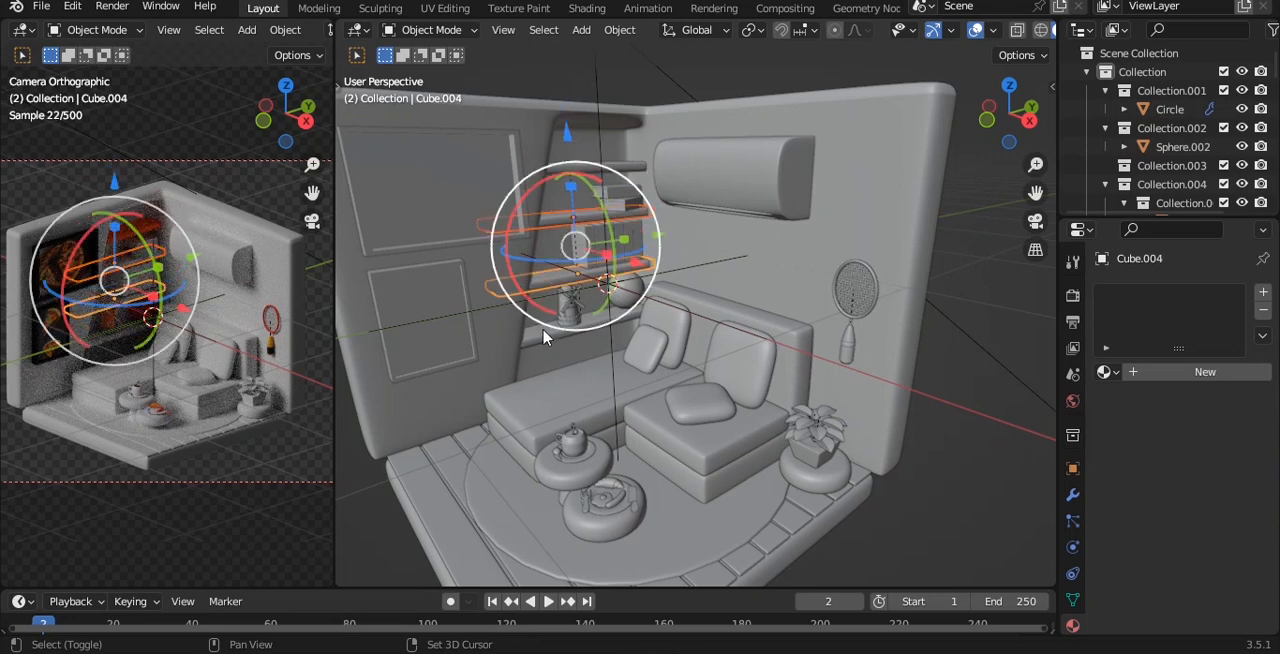
shift+click(547, 335)
shift+click(570, 176)
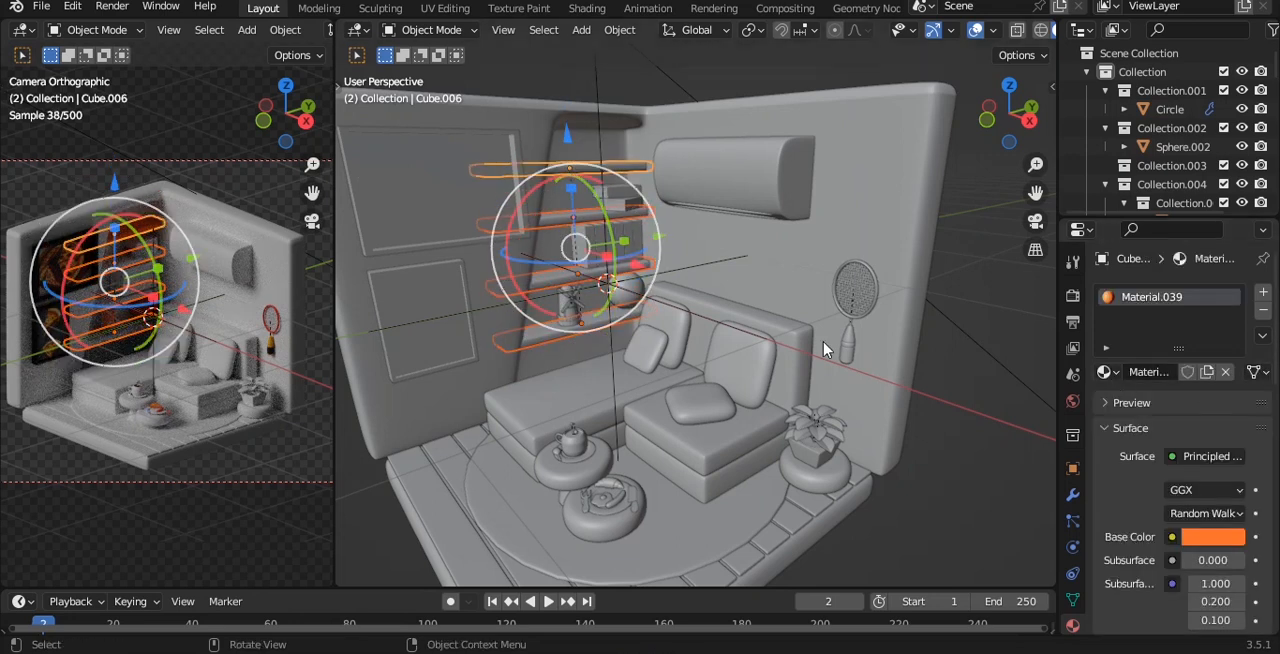
key(ctrl+l)
click(771, 394)
key(alt+a)
key(ctrl+s)
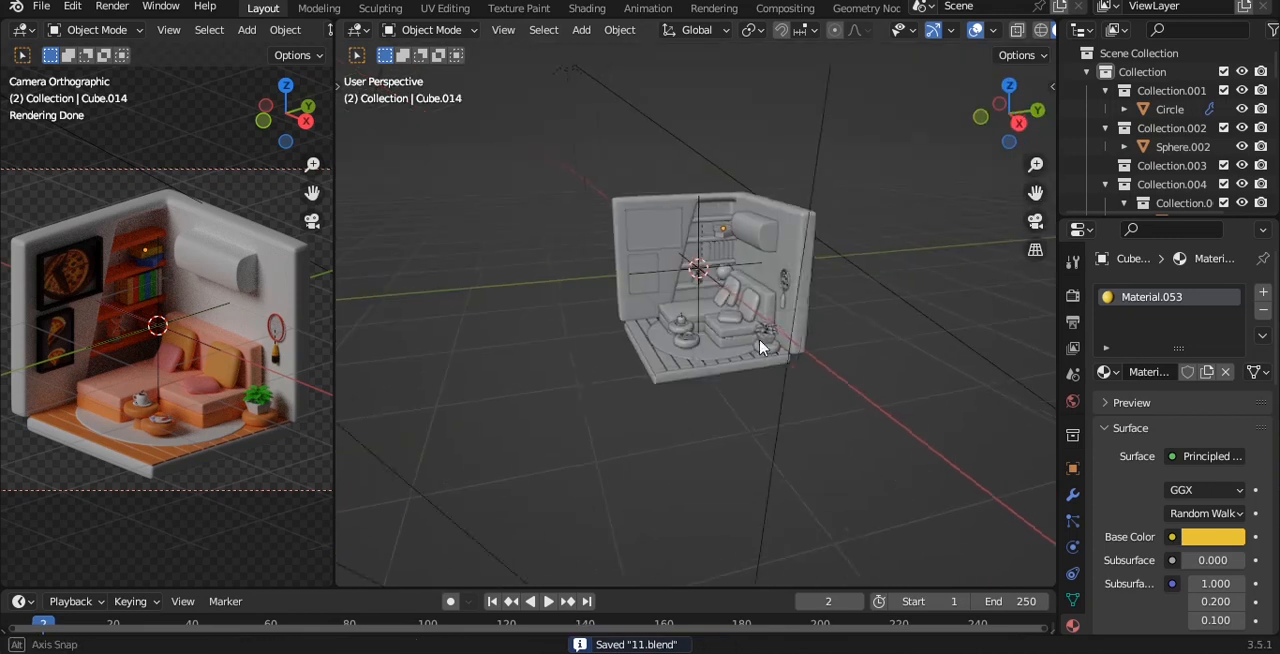
key(shift+a)
mouse_move(760, 275)
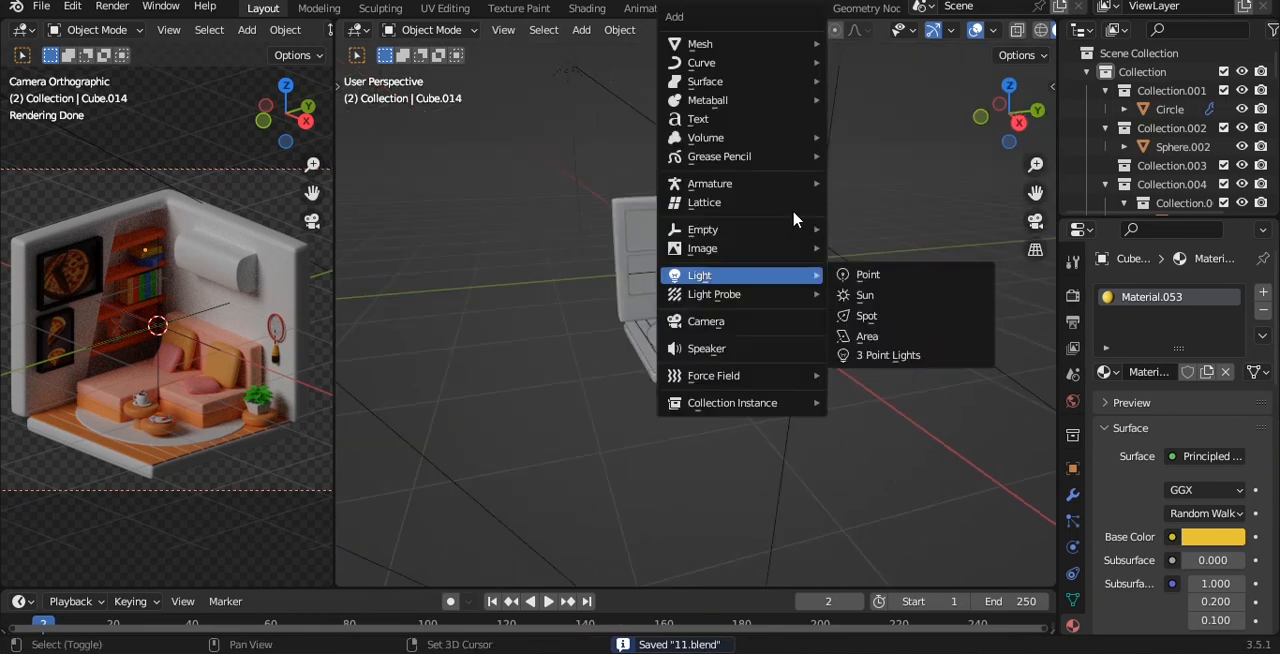
click(886, 356)
alt+drag(789, 250, 721, 308)
scroll(760, 262, down, 3)
scroll(722, 314, up, 5)
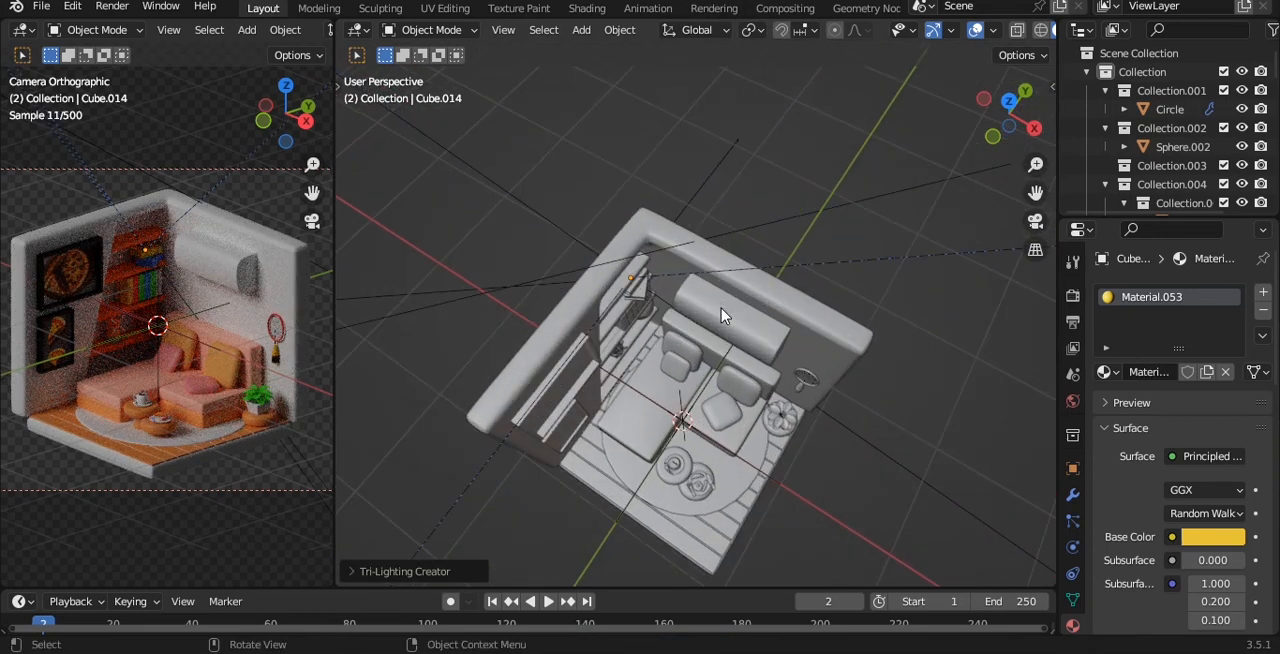
click(686, 422)
key(q)
click(770, 318)
alt+drag(770, 318, 737, 240)
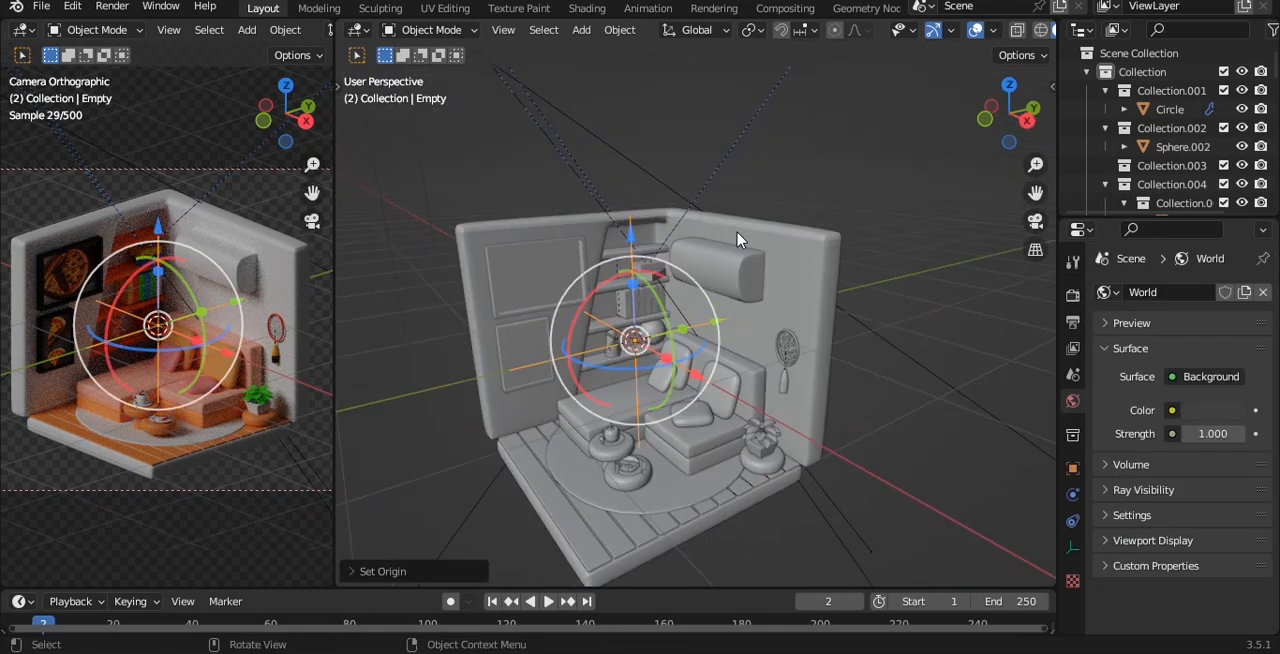
click(700, 180)
scroll(703, 186, down, 5)
click(703, 186)
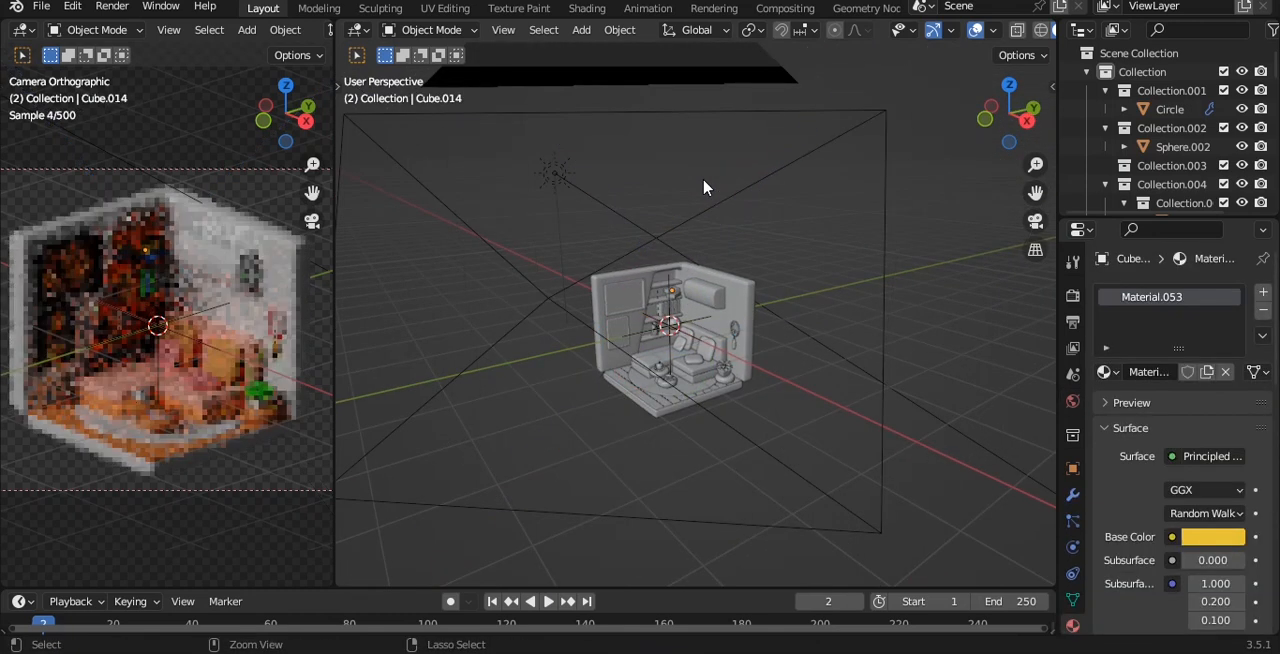
scroll(703, 186, up, 5)
key(q)
click(734, 251)
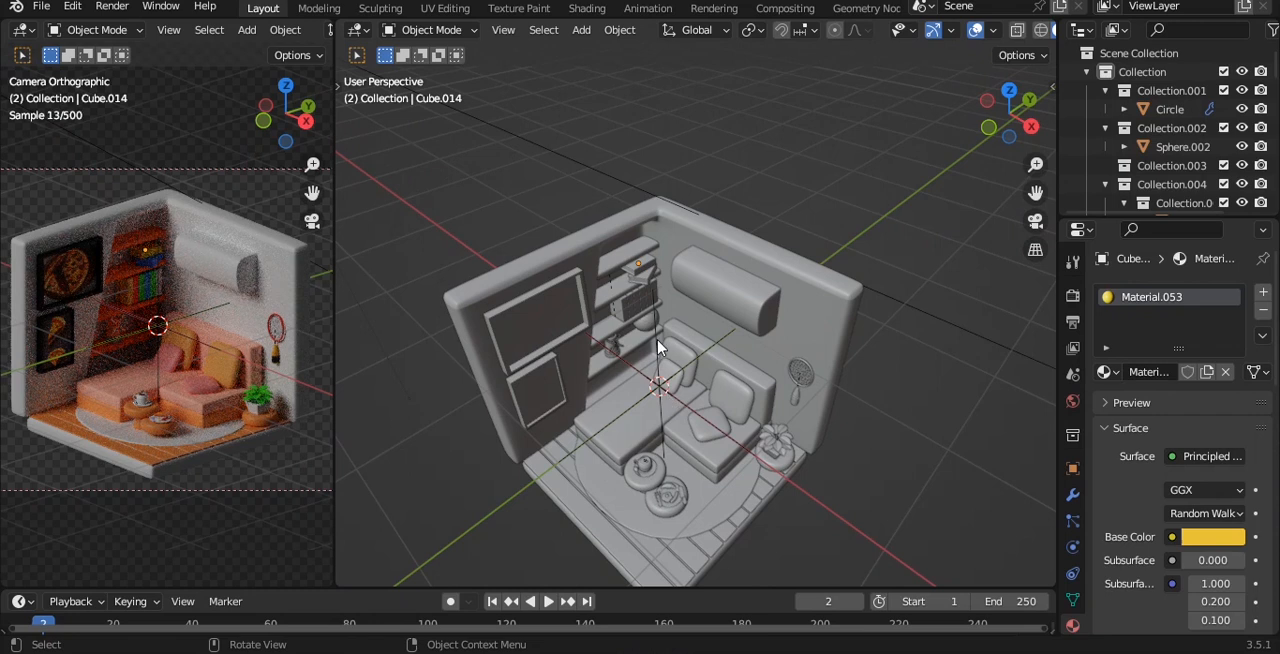
Select the empty at the centre of the room and apply Set Origin to it.
click(658, 347)
key(q)
click(775, 221)
scroll(930, 326, up, 4)
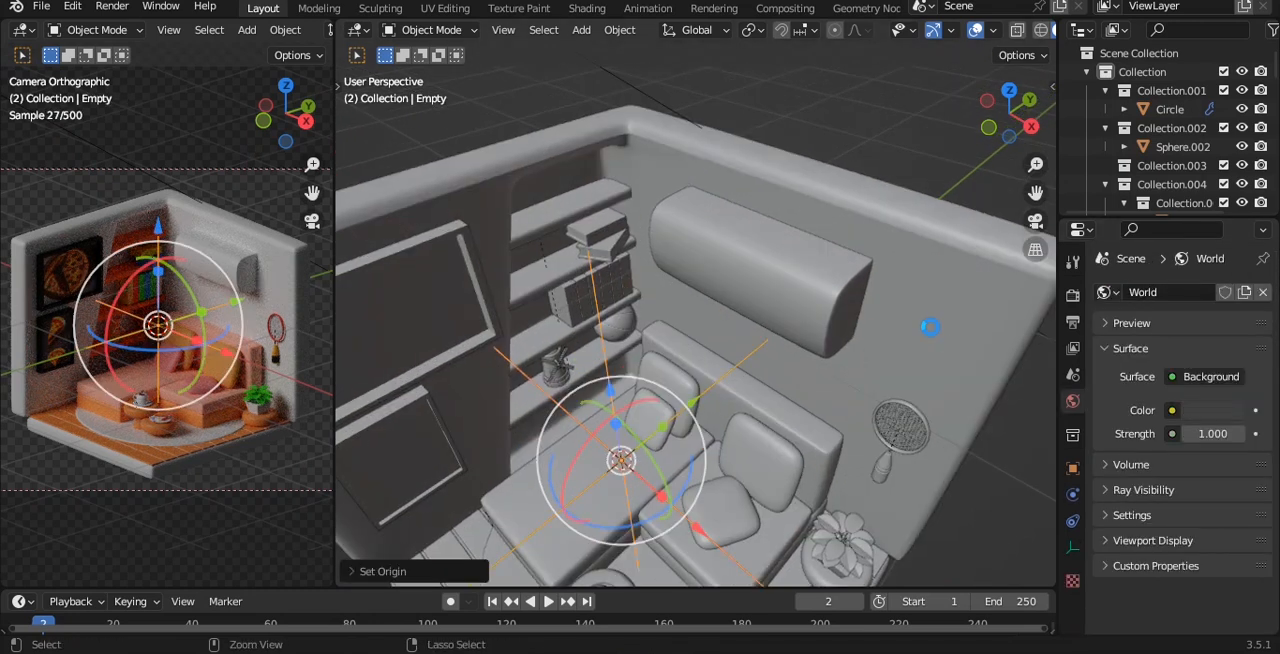
Save the file and add a 3 Point Lights rig with the central empty selected.
scroll(930, 326, down, 4)
key(ctrl+s)
key(shift+a)
click(968, 355)
scroll(850, 320, down, 5)
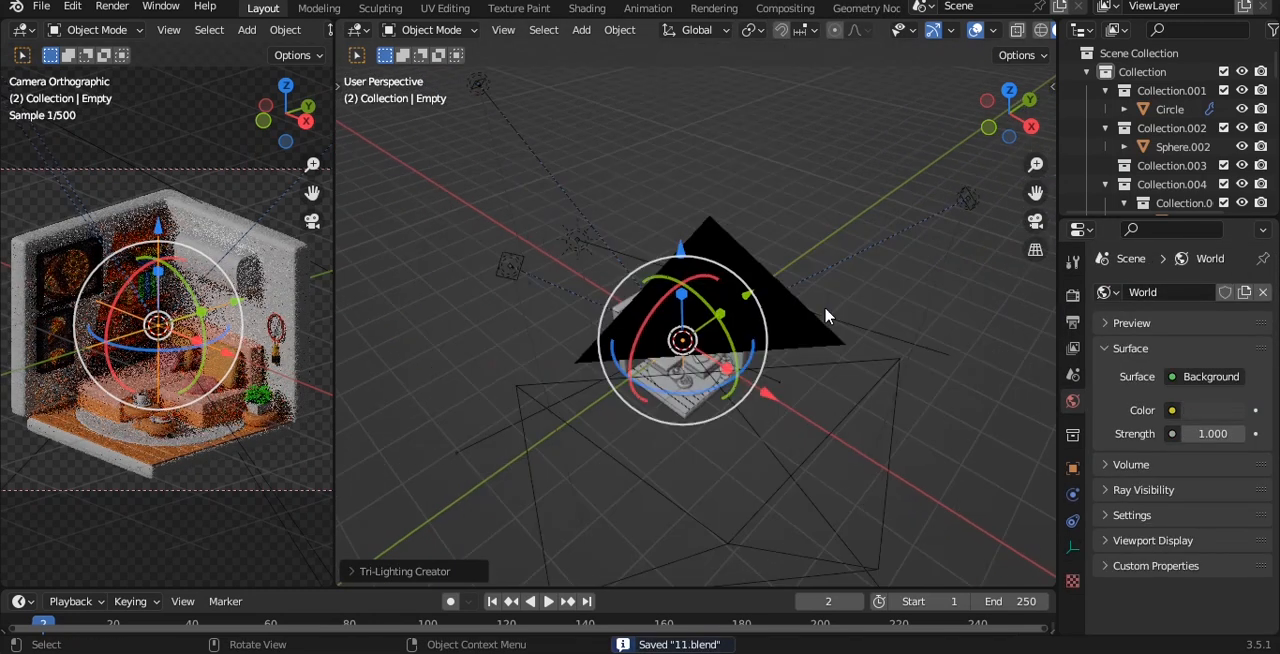
Move the rig's back light directly above the room's centre, set its power to 300 W and save the file.
middle_drag(828, 312, 842, 376)
click(477, 220)
middle_drag(500, 240, 583, 167)
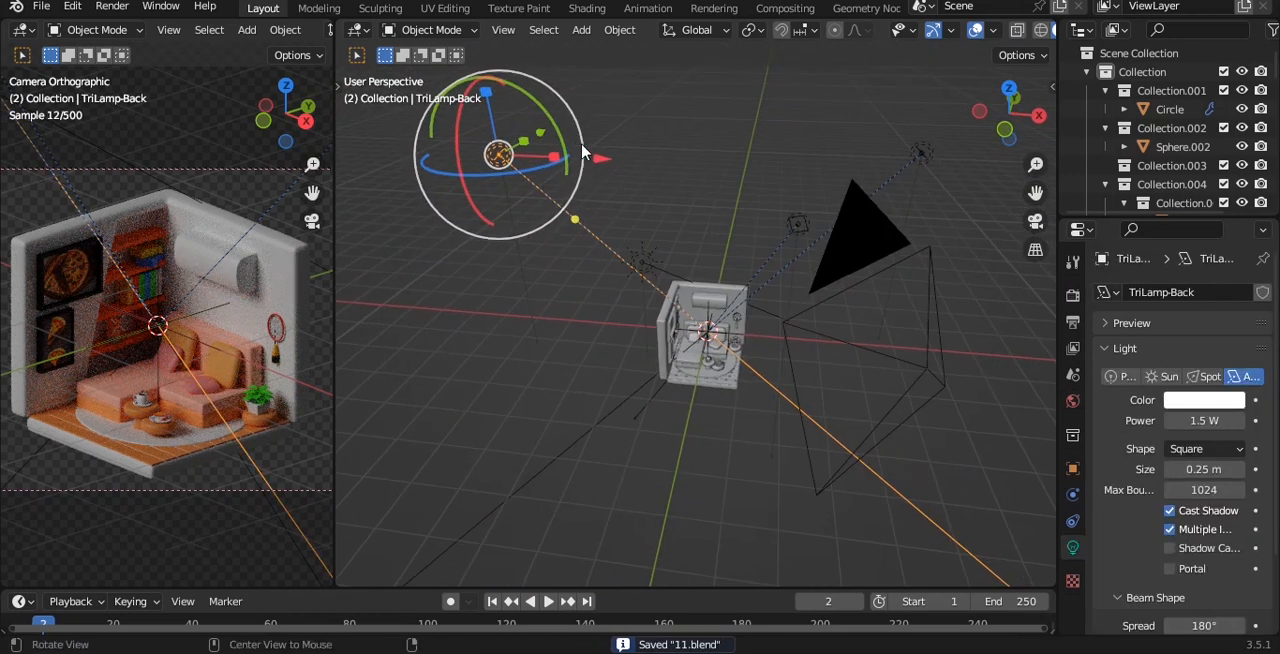
key(g)
click(810, 202)
key(grave)
click(866, 198)
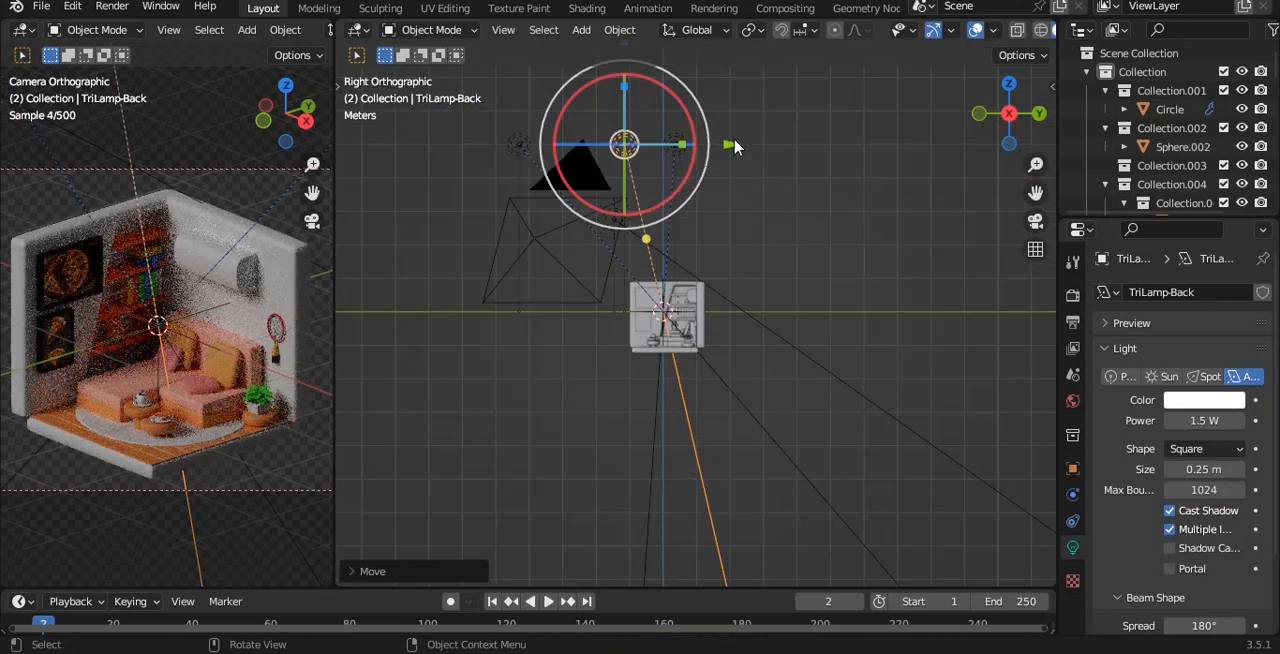
drag(734, 144, 775, 144)
shift+middle_drag(777, 146, 778, 203)
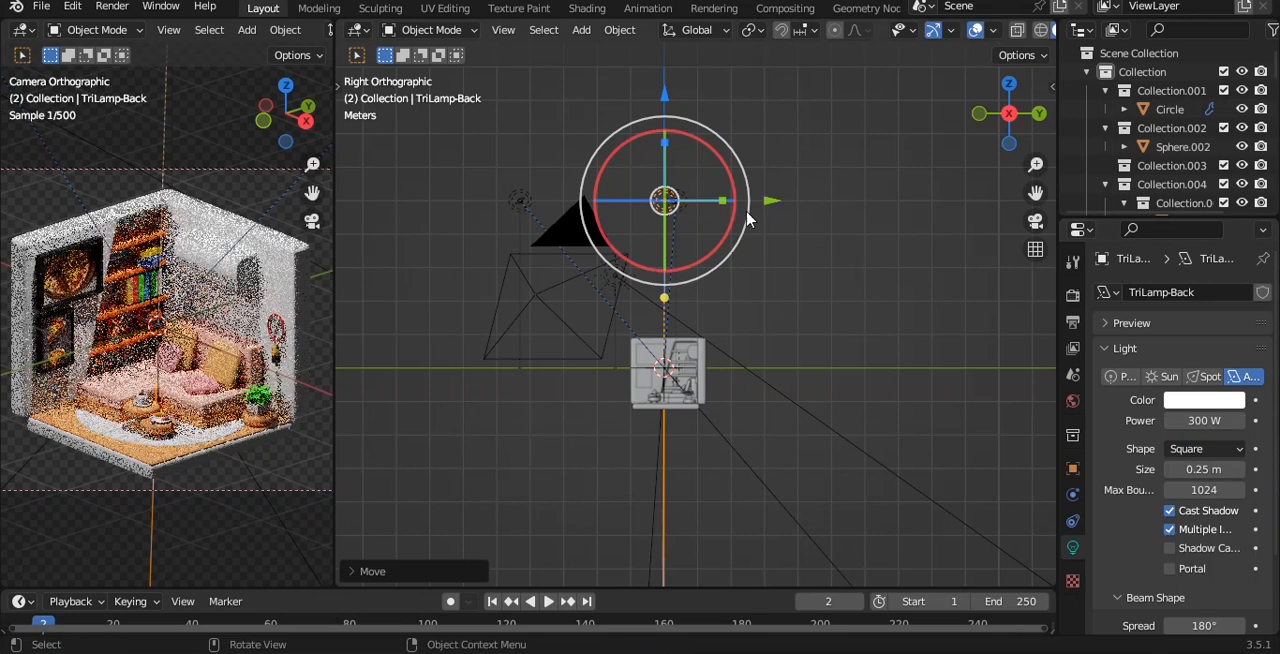
key(ctrl+s)
Set the back light's colour to pale yellow with hue 0.126 and saturation 0.455, and save the file.
click(1200, 400)
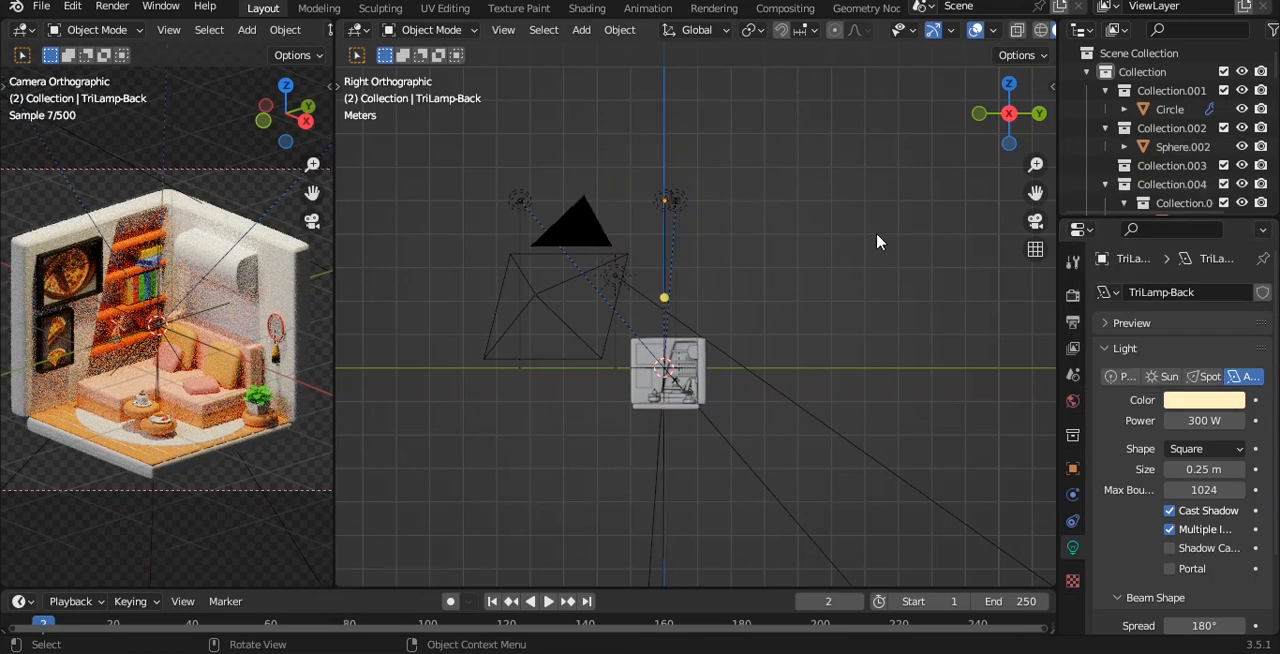
key(ctrl+s)
middle_drag(780, 248, 789, 346)
Enlarge the back light to a size of 2.53 m, lower it along Z towards the room and save the file.
click(694, 239)
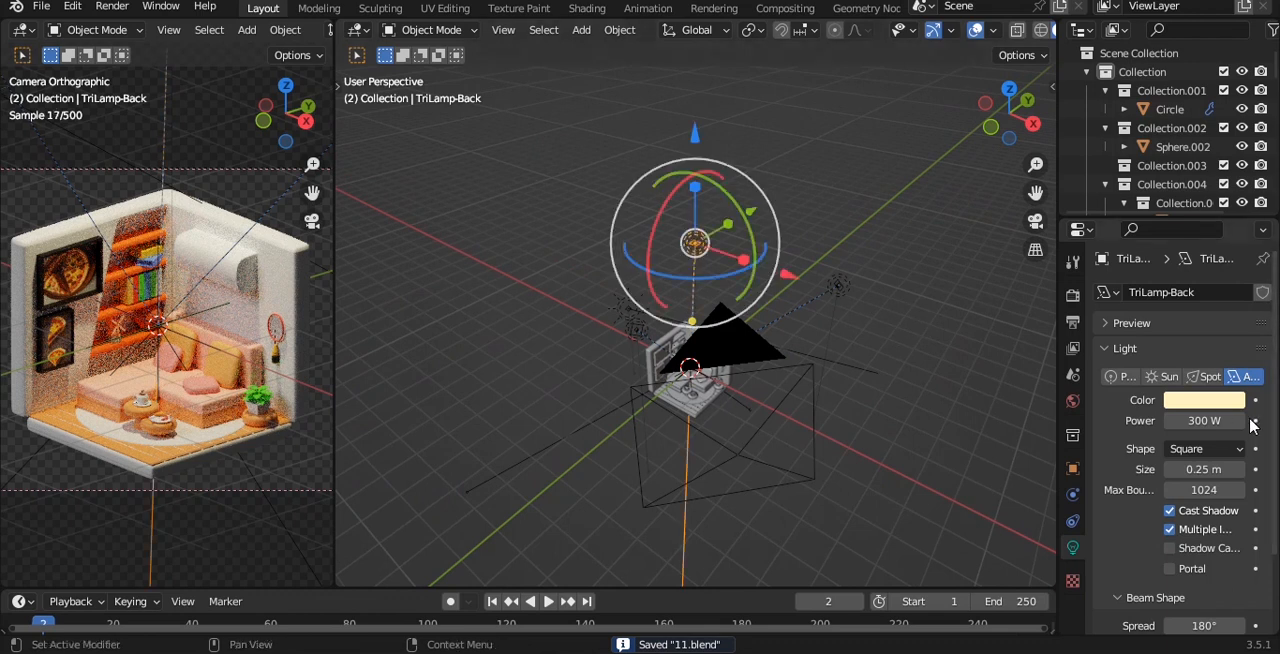
drag(1204, 469, 1240, 469)
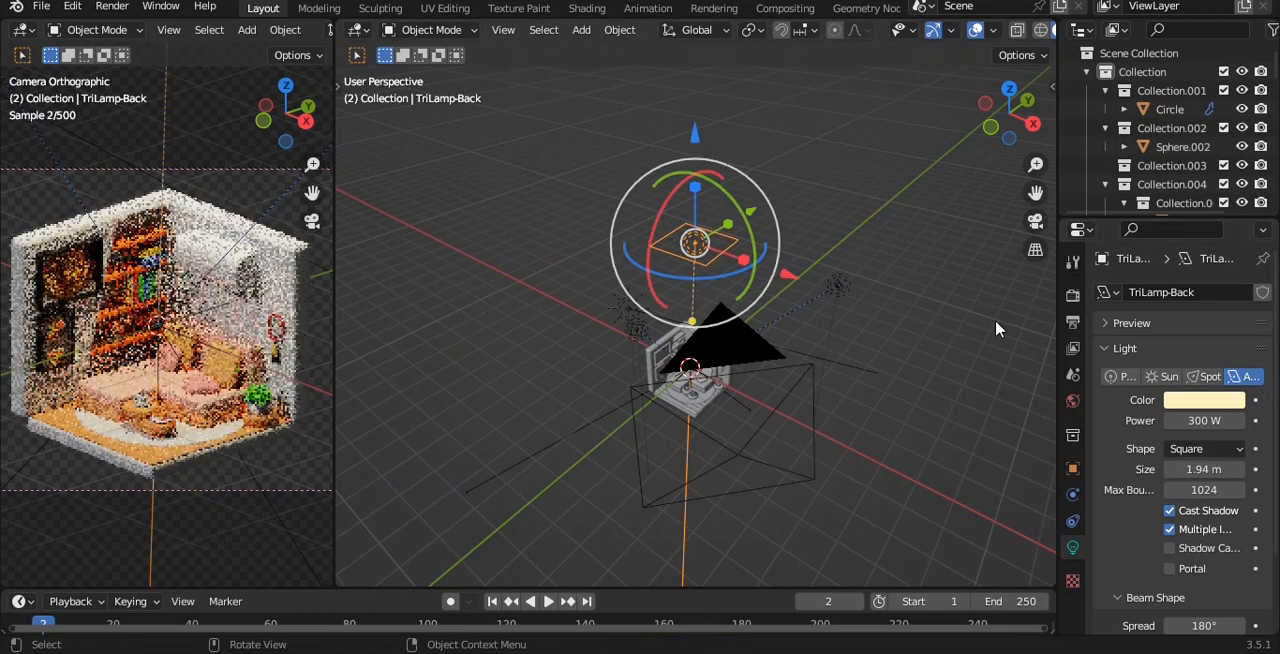
key(KP_3)
shift+middle_drag(859, 288, 851, 354)
drag(670, 204, 670, 262)
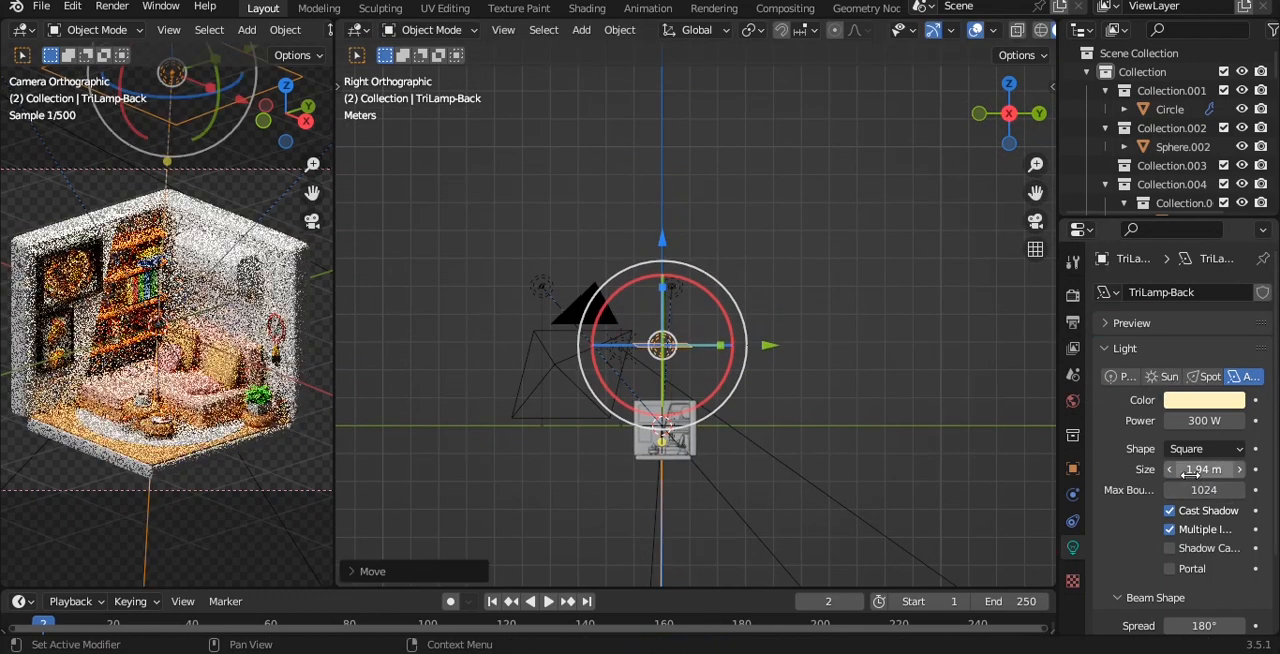
key(ctrl+s)
Change the back light's colour to a light orange and save the file.
middle_drag(749, 291, 850, 460)
click(1204, 399)
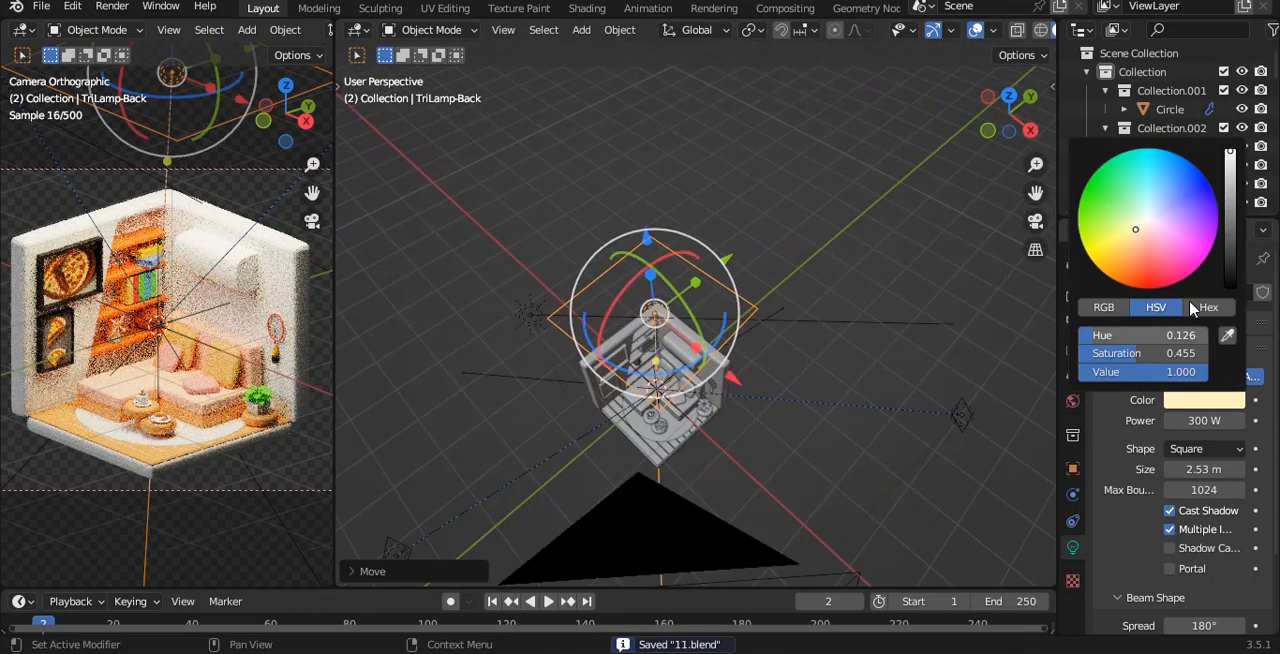
drag(1130, 235, 1132, 246)
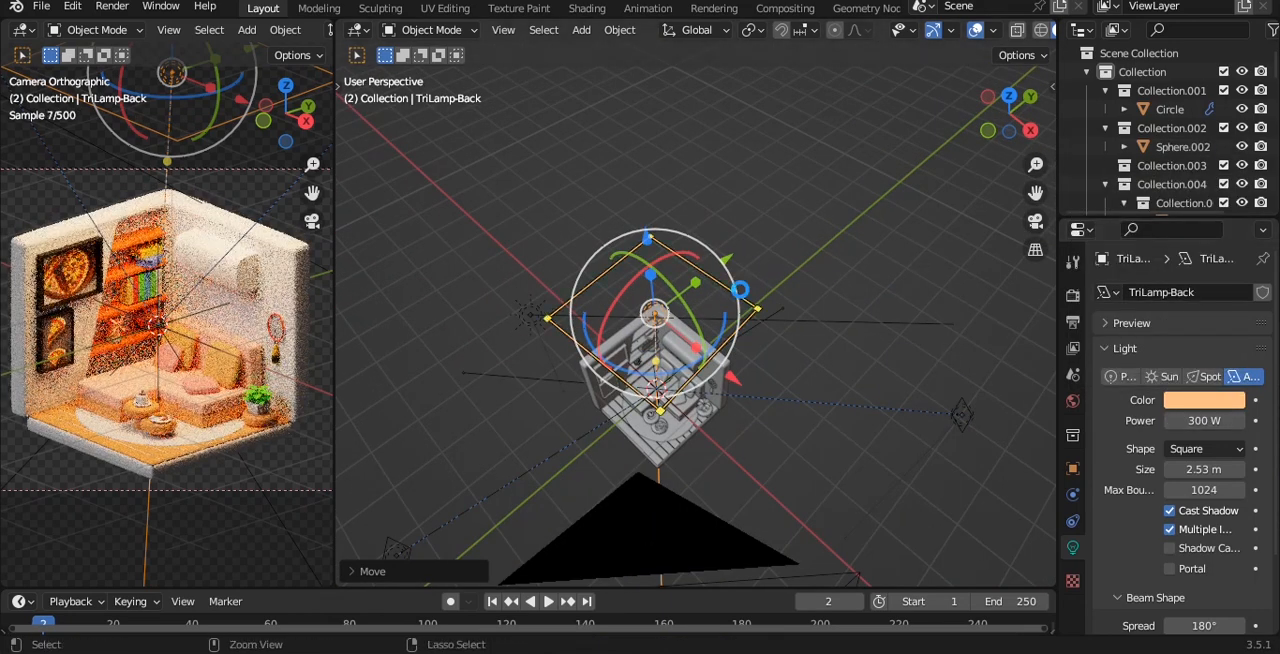
key(ctrl+s)
Select the rig's fill light and set its size to 2.02 m and its power to 100 W.
middle_drag(738, 308, 792, 332)
click(1004, 317)
shift+middle_drag(1006, 318, 862, 291)
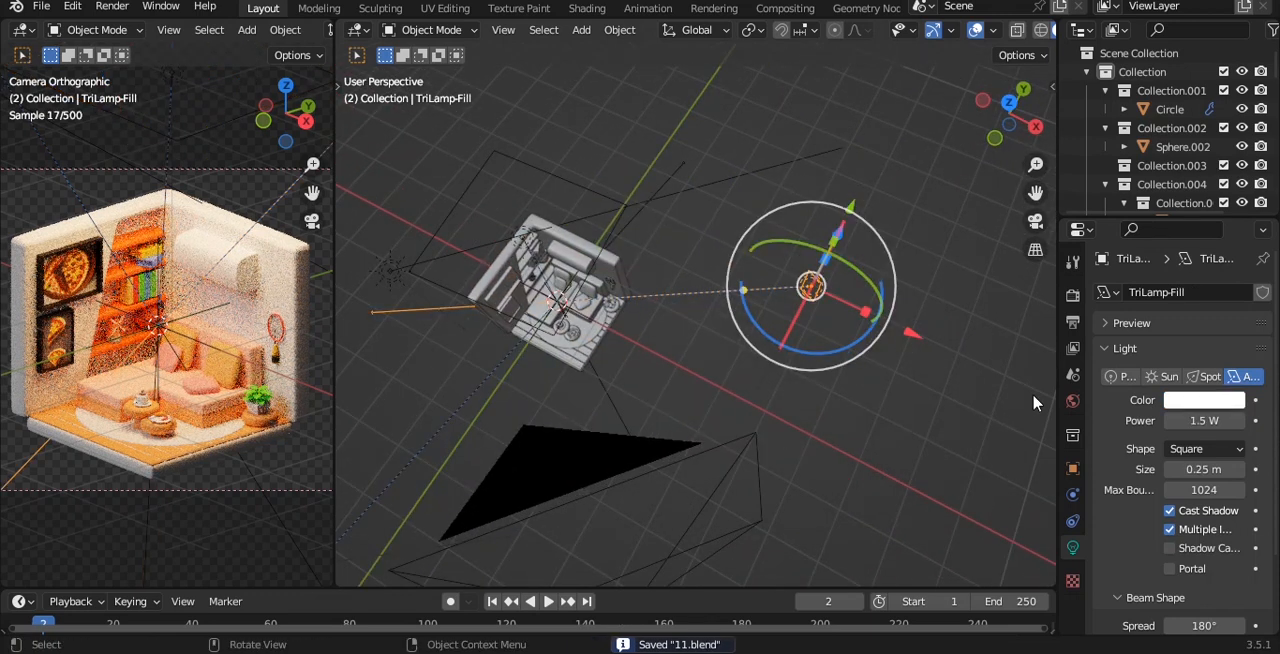
drag(1205, 465, 1262, 465)
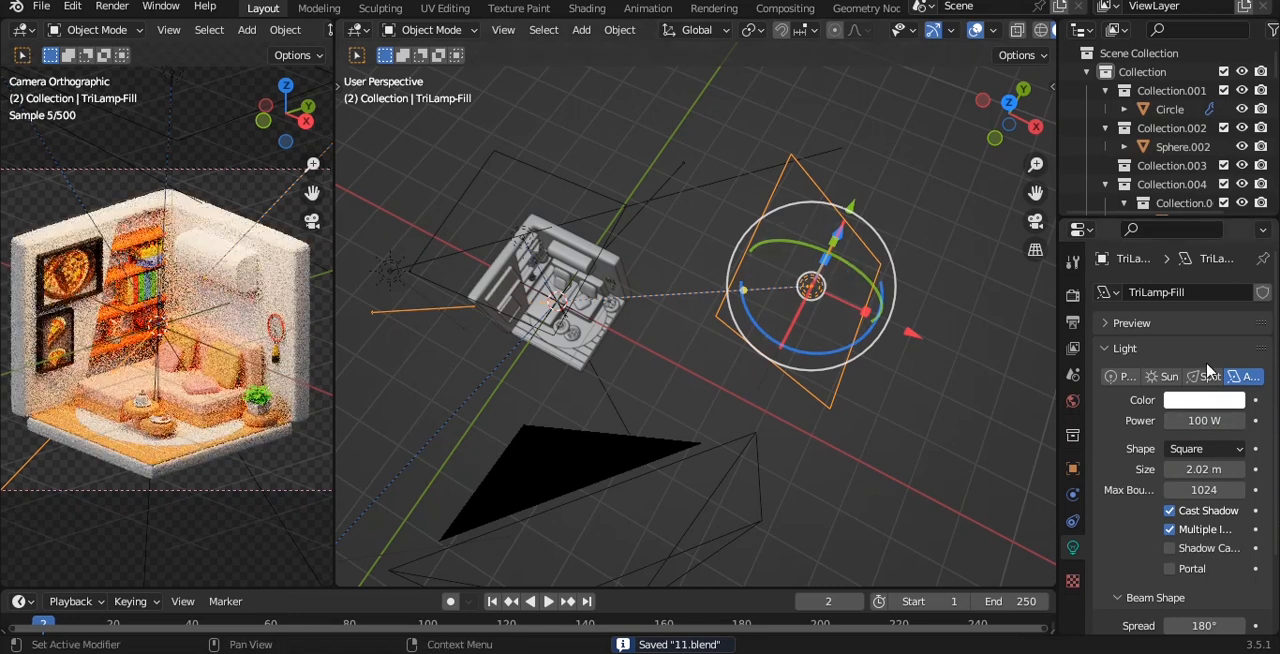
Set the fill light's colour to light orange with hue 0.039 and saturation 0.706, and save the file.
click(1204, 399)
click(1145, 226)
drag(1145, 226, 1139, 246)
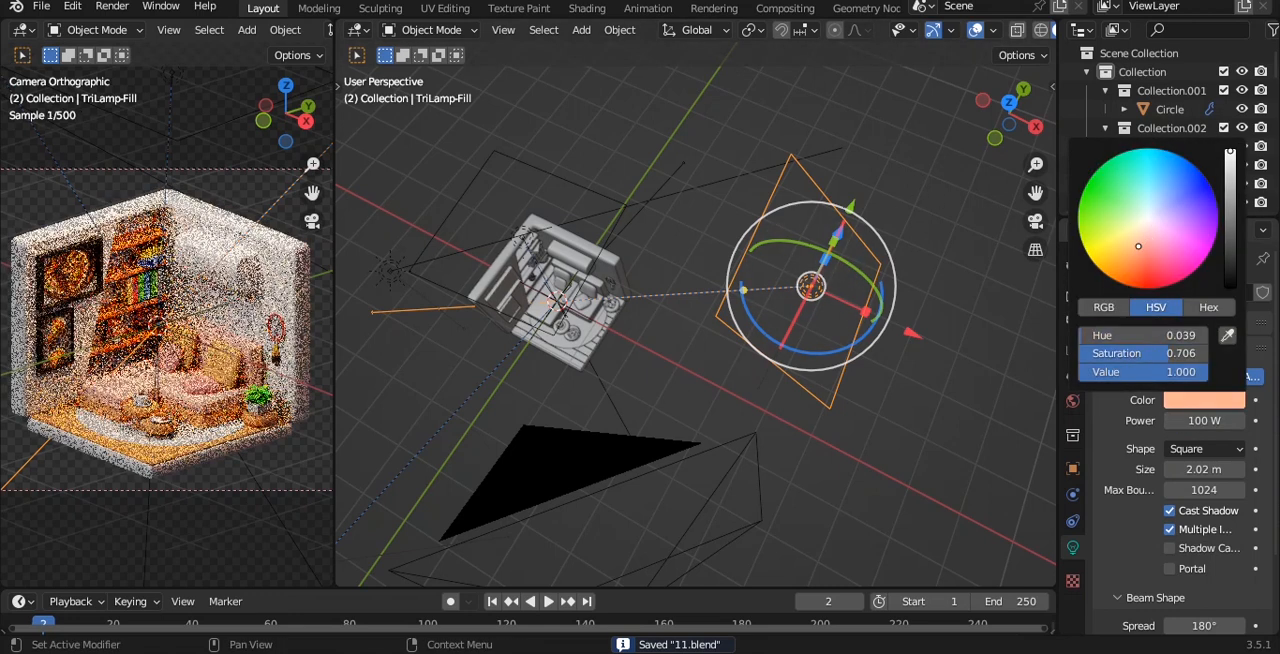
key(ctrl+s)
Select the rig's key light, set its size to 3.78 m and its power to 700 W, and save the file.
mouse_move(572, 338)
shift+middle_down()
mouse_move(638, 293)
mouse_move(546, 274)
mouse_move(523, 188)
mouse_move(483, 248)
mouse_move(638, 228)
mouse_move(673, 164)
mouse_move(672, 270)
shift+middle_up()
click(545, 351)
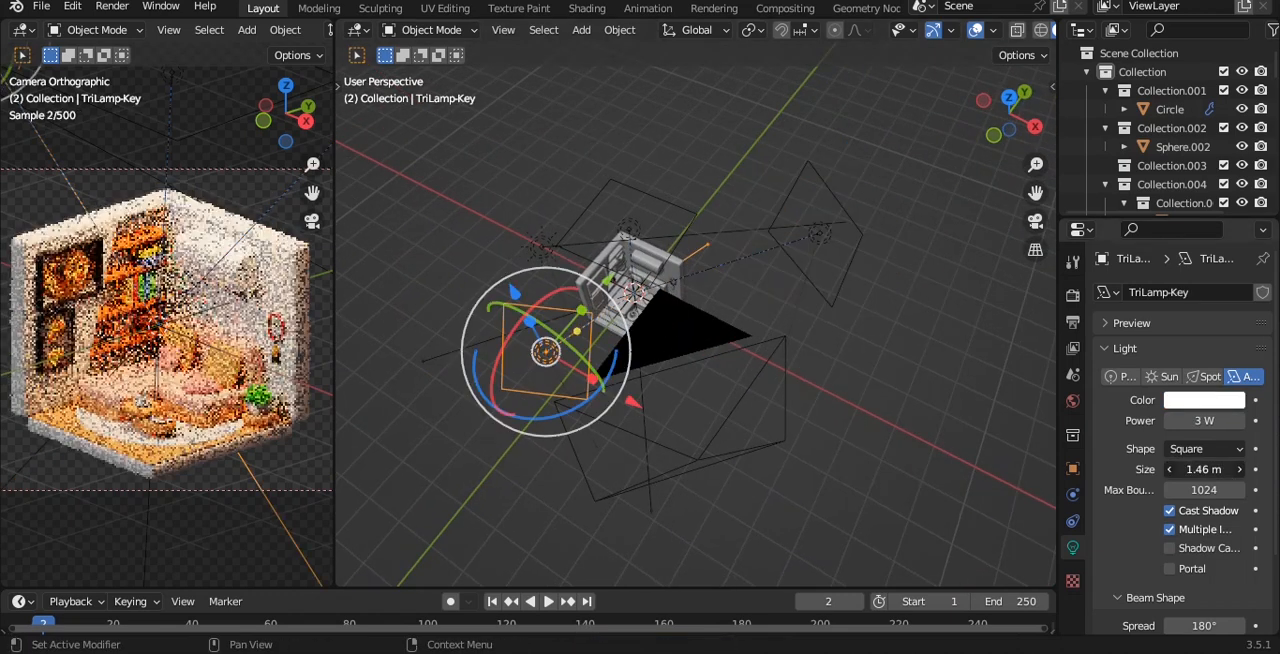
drag(1204, 469, 1232, 469)
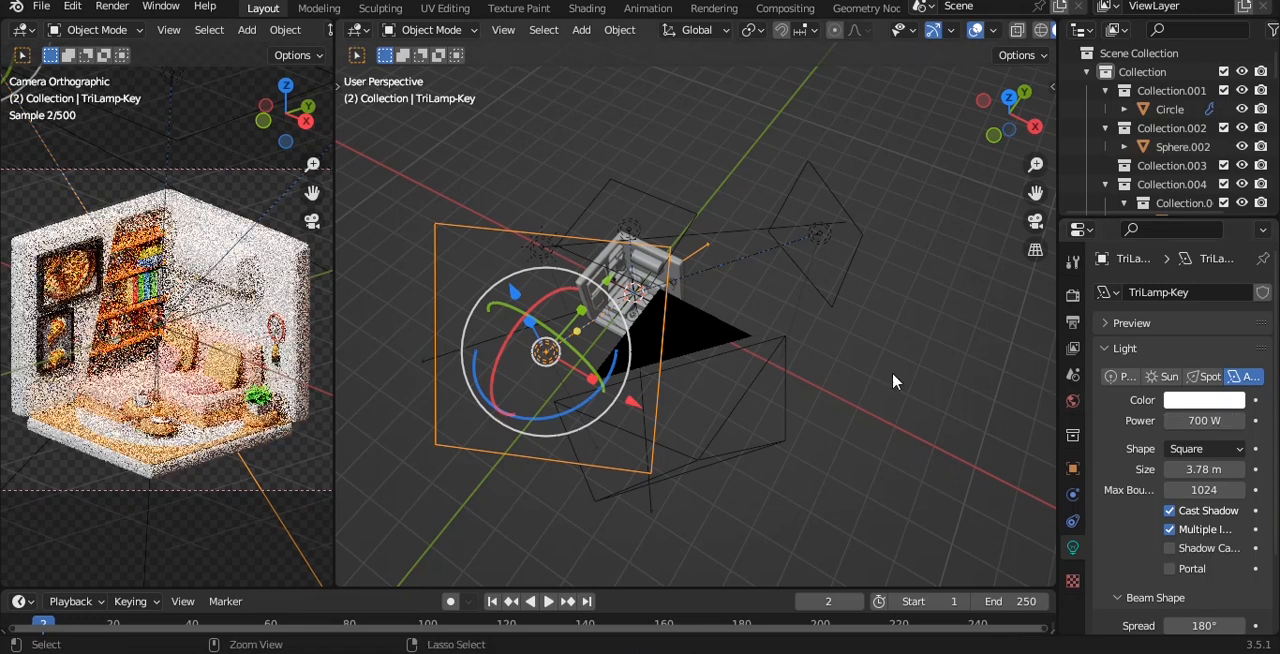
key(ctrl+s)
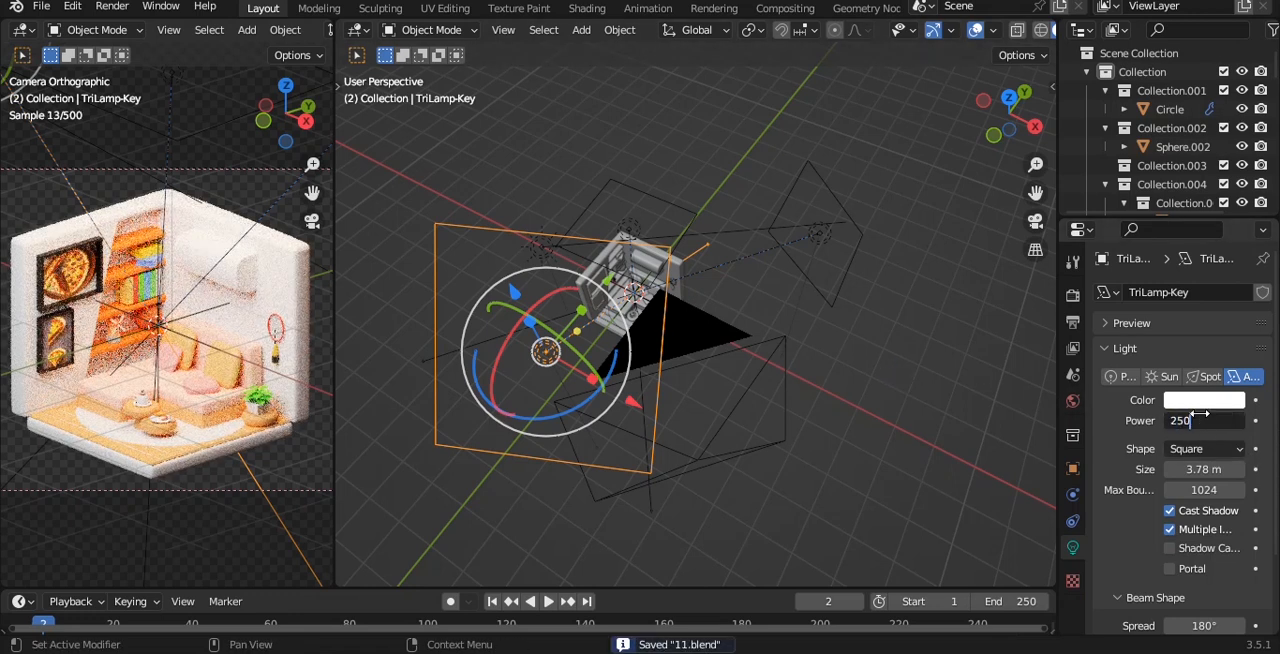
Try a power of 250 W for the key light and settle on 150 W.
key(Return)
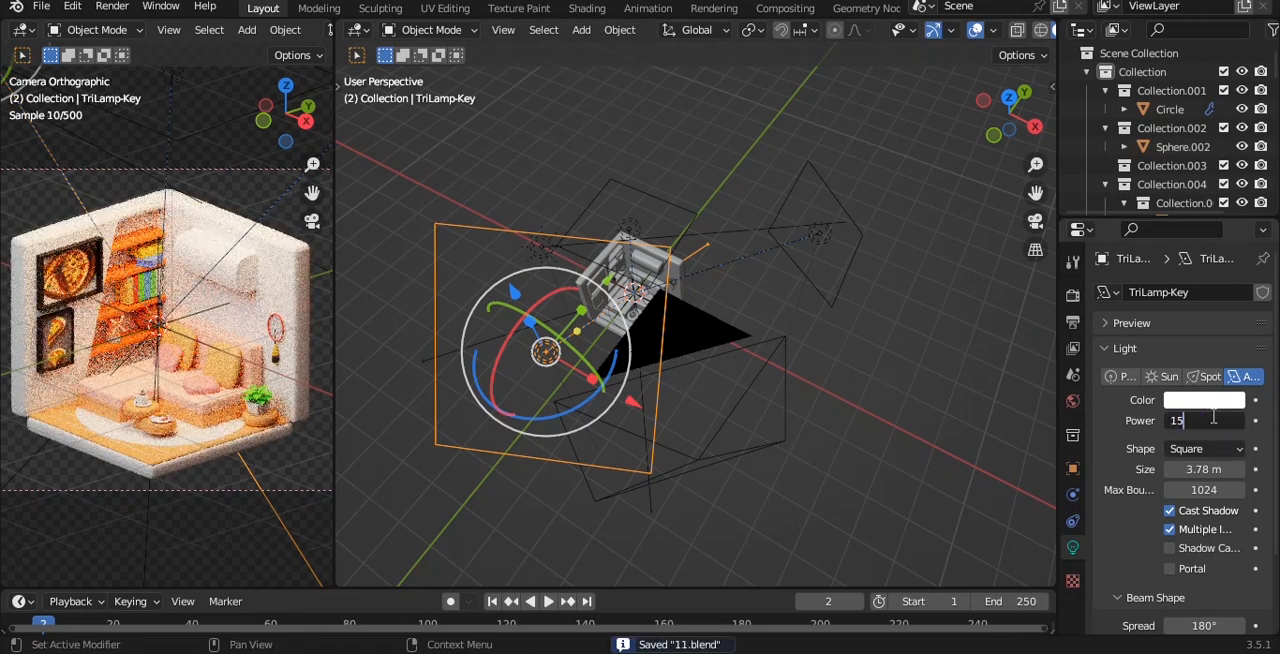
text(0)
key(Return)
Set the key light's colour to reddish orange with hue 0.009 and saturation 0.879.
click(1204, 400)
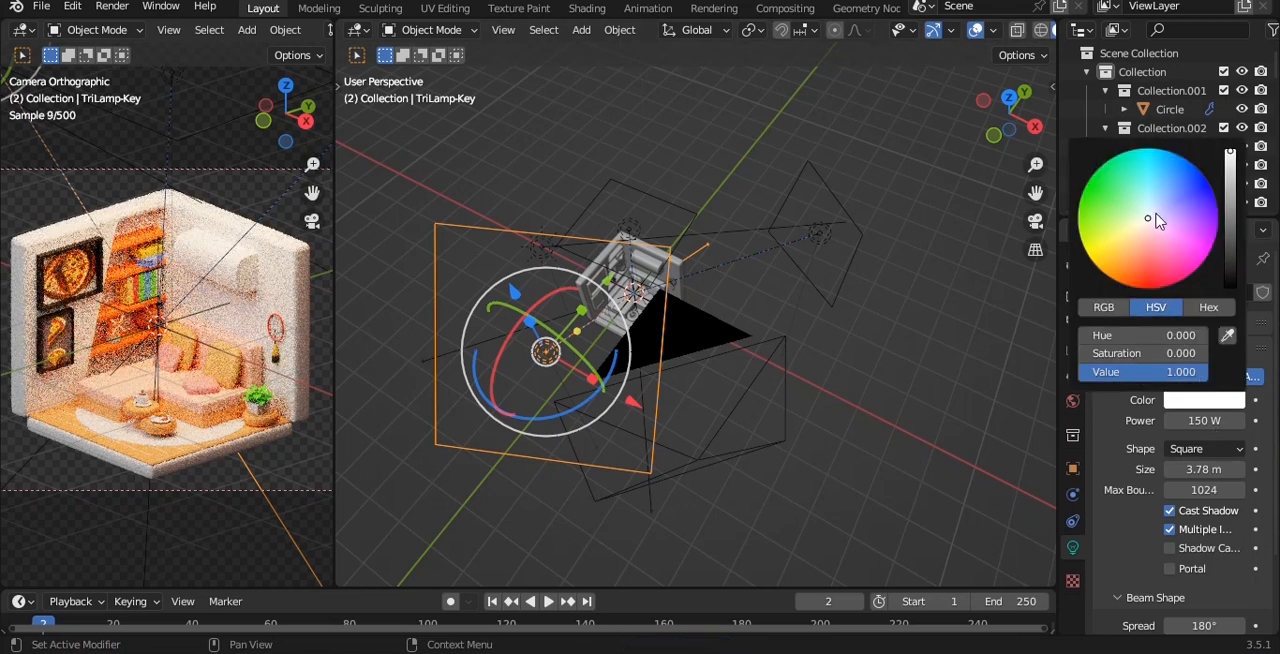
click(1140, 248)
drag(1140, 248, 1143, 261)
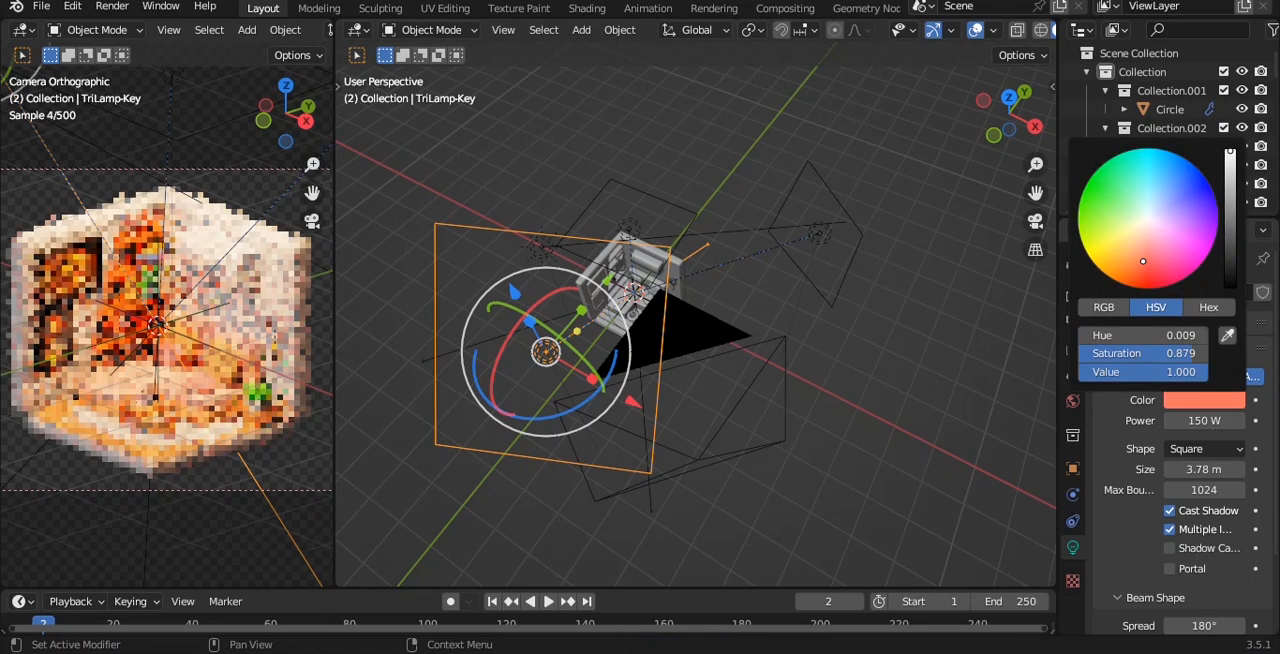
Frame the whole room with extra margin in the camera view, set the Cycles render device to GPU Compute, and save the file.
click(916, 368)
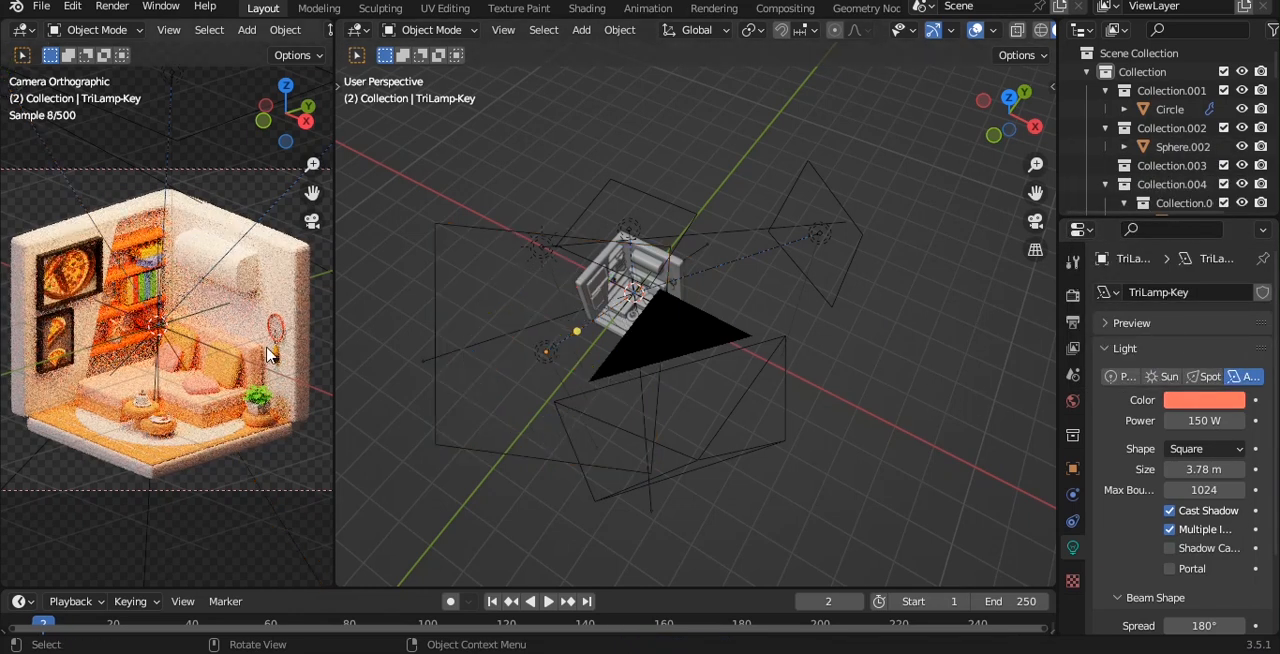
scroll(203, 300, down, 2)
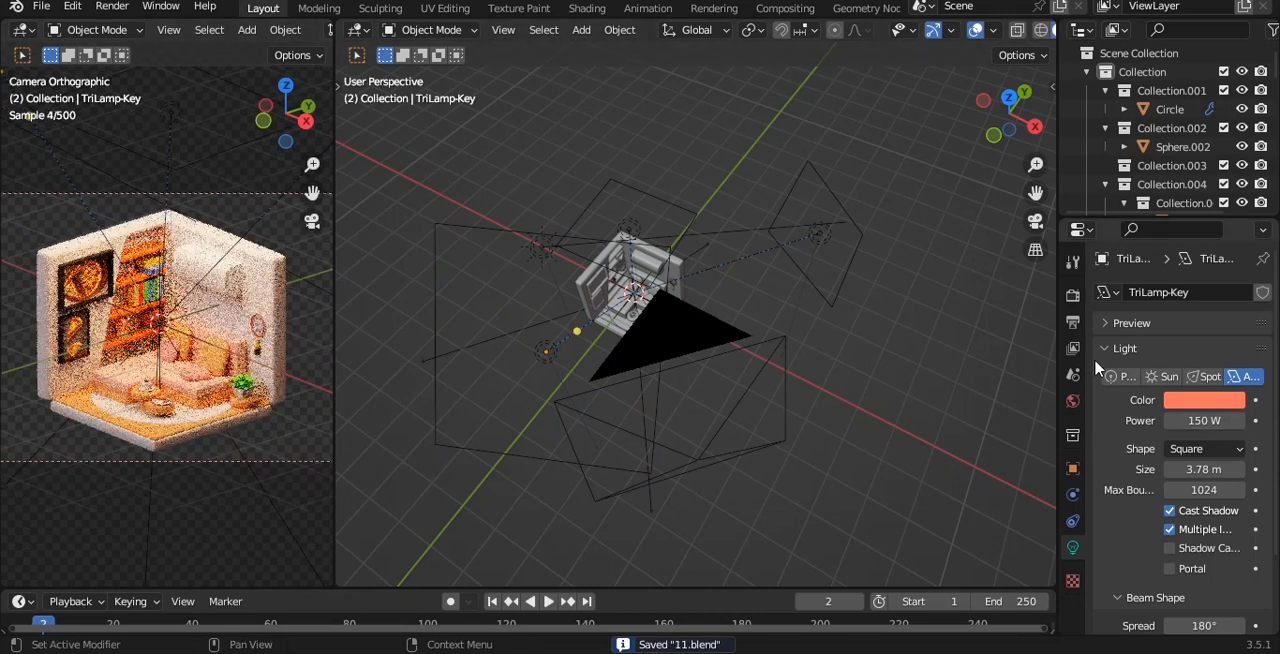
click(1072, 295)
click(1222, 339)
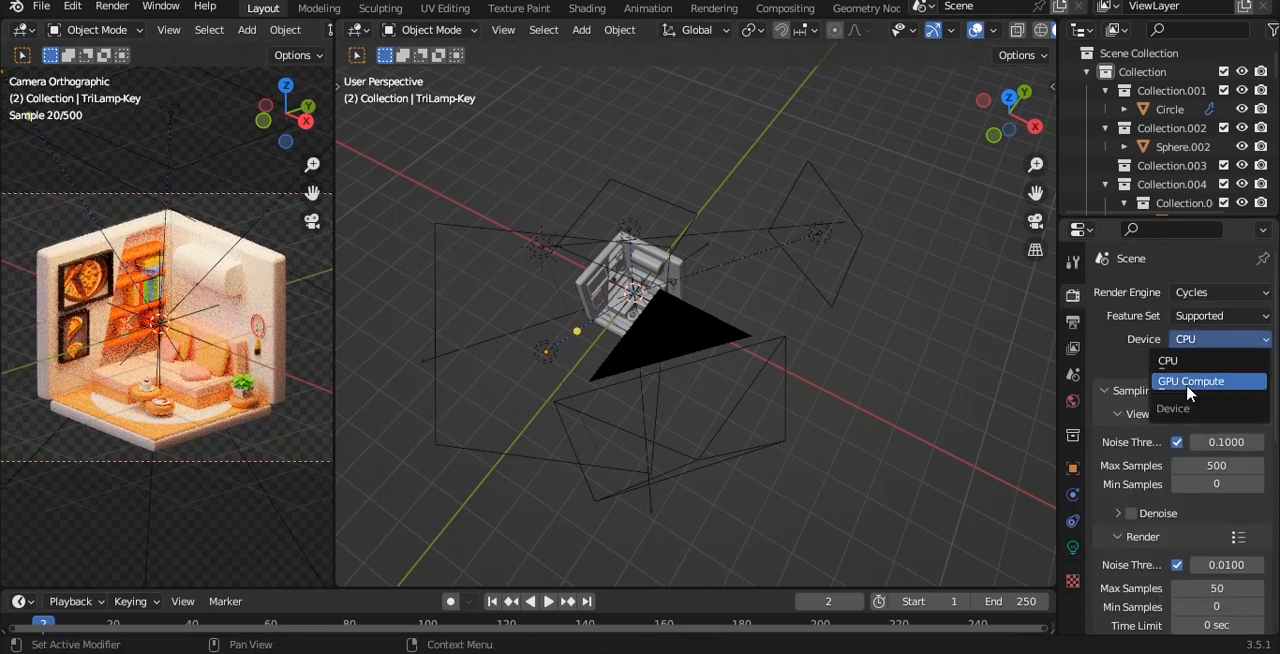
click(1192, 384)
scroll(1138, 500, down, 8)
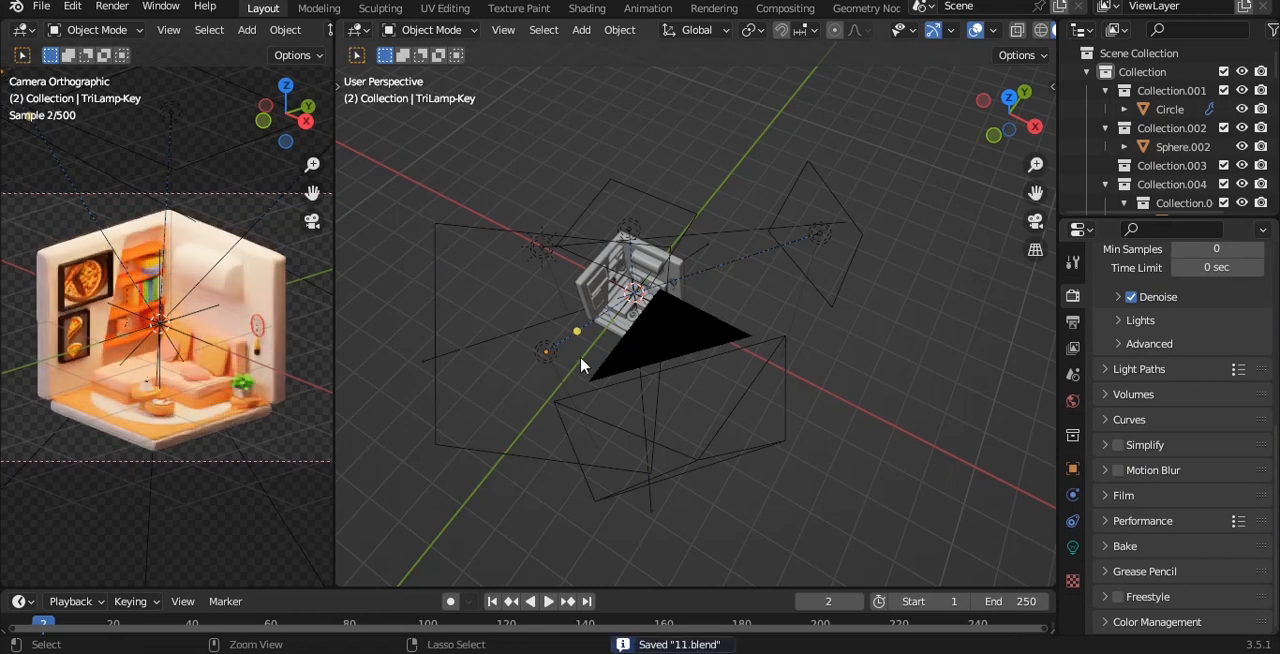
Add a plane mesh and, in front view, lower it to the underside of the room's floor.
key(shift+a)
mouse_move(651, 40)
click(806, 40)
key(grave)
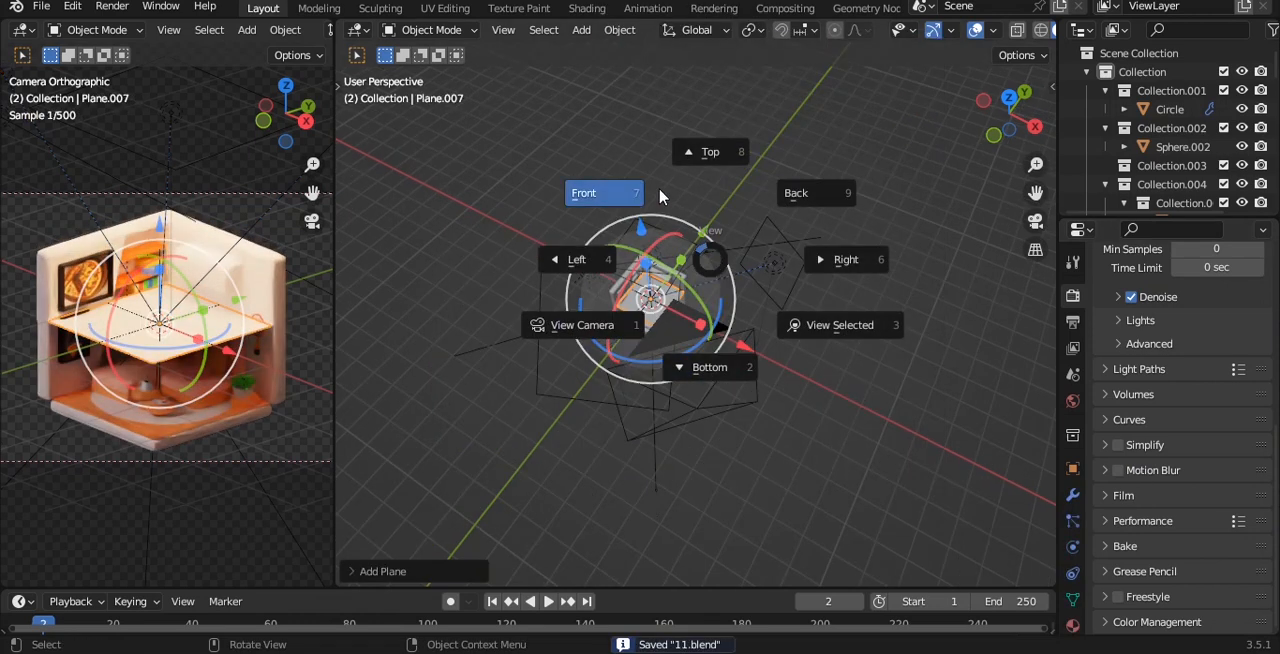
click(659, 196)
key(g)
click(627, 285)
Scale the plane up into a ground surface that fills the whole camera frame, and save the file.
key(s)
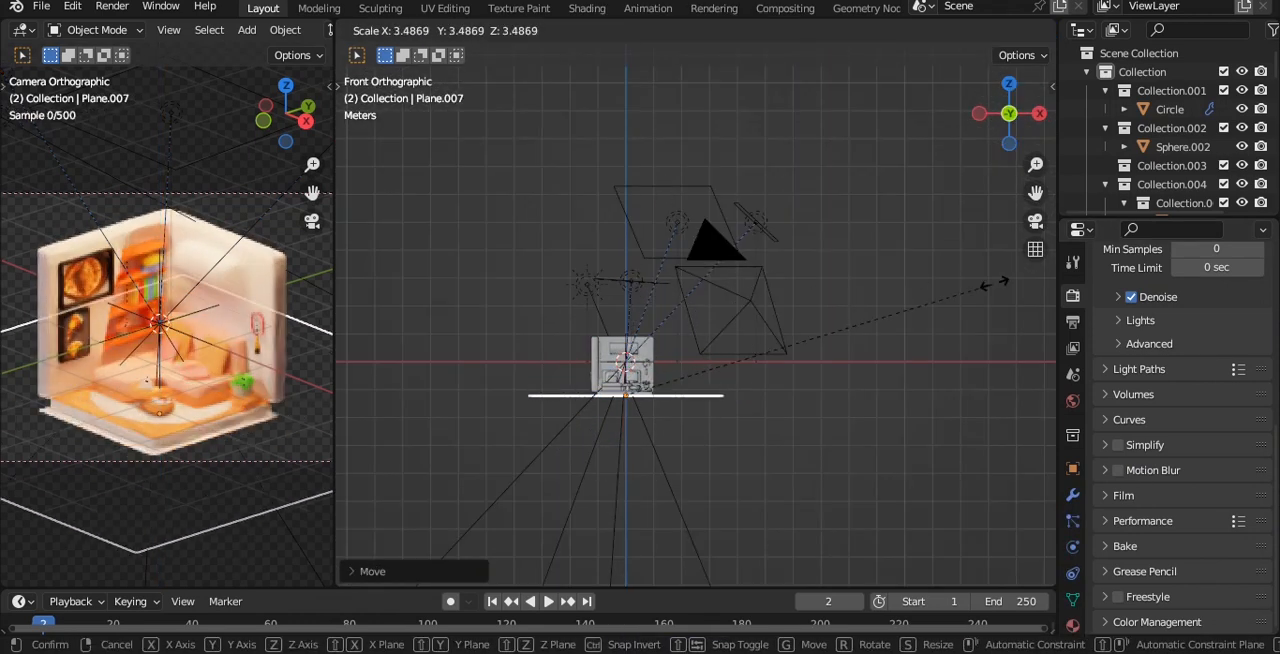
click(962, 233)
key(ctrl+z)
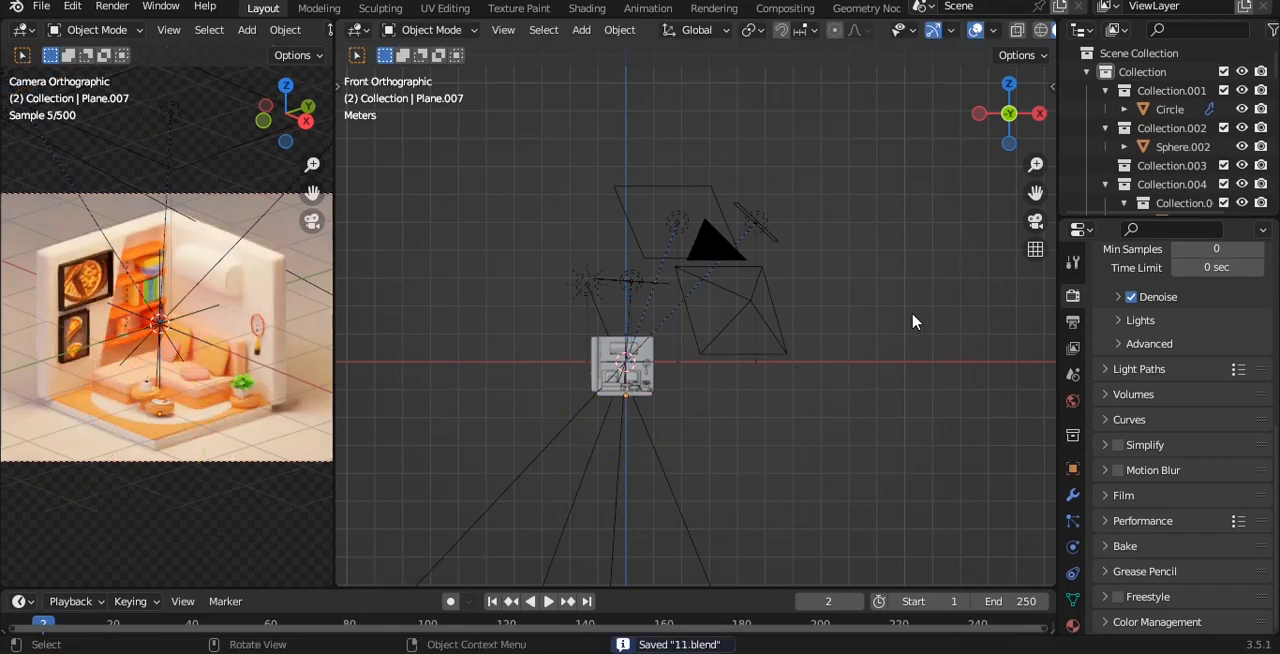